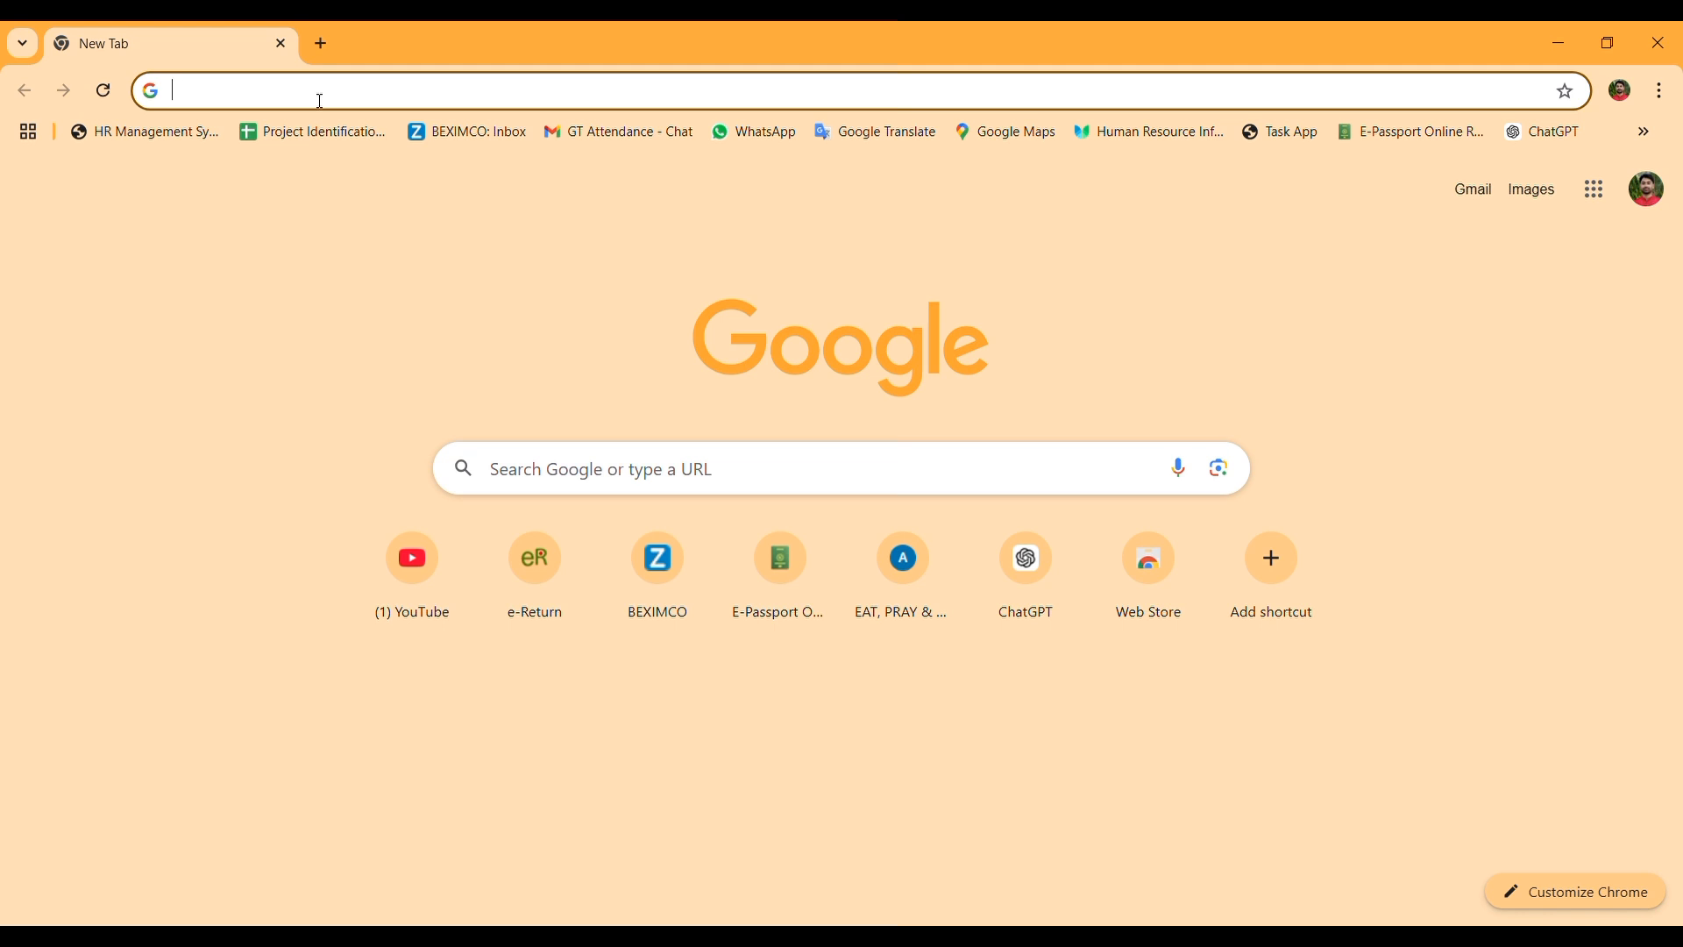
# Step: Open the e-Return site at etaxnbr.gov.bd and sign in with the prefilled TIN and password, entering the captcha code
pyautogui.write('e')
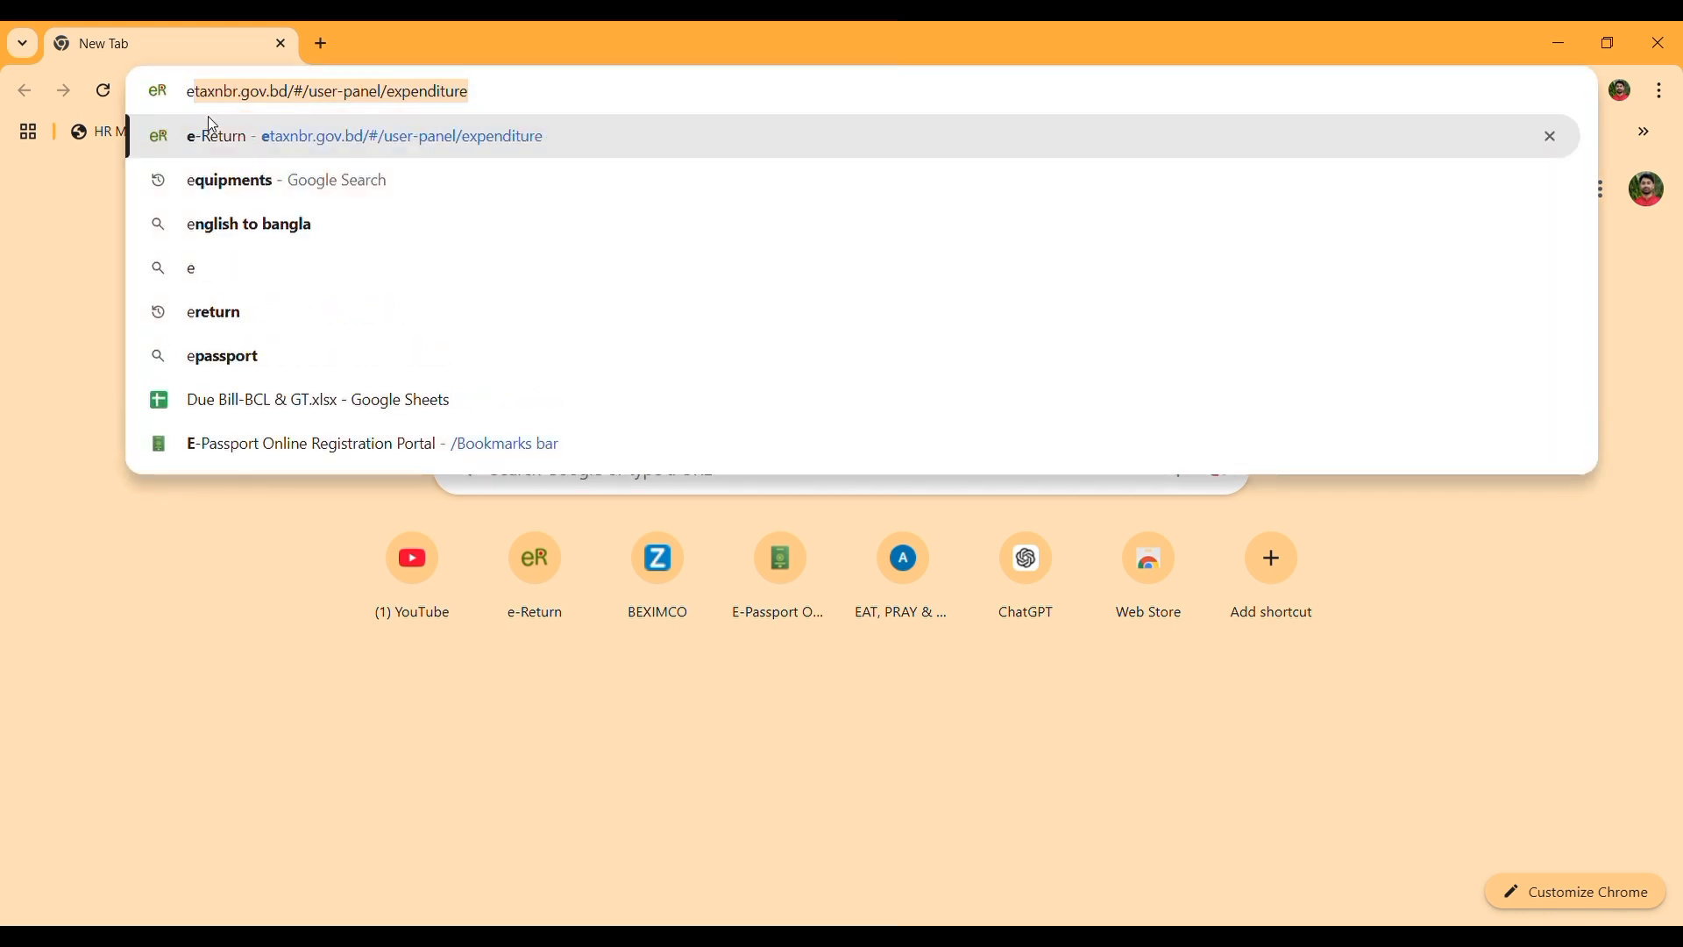
pyautogui.click(241, 149)
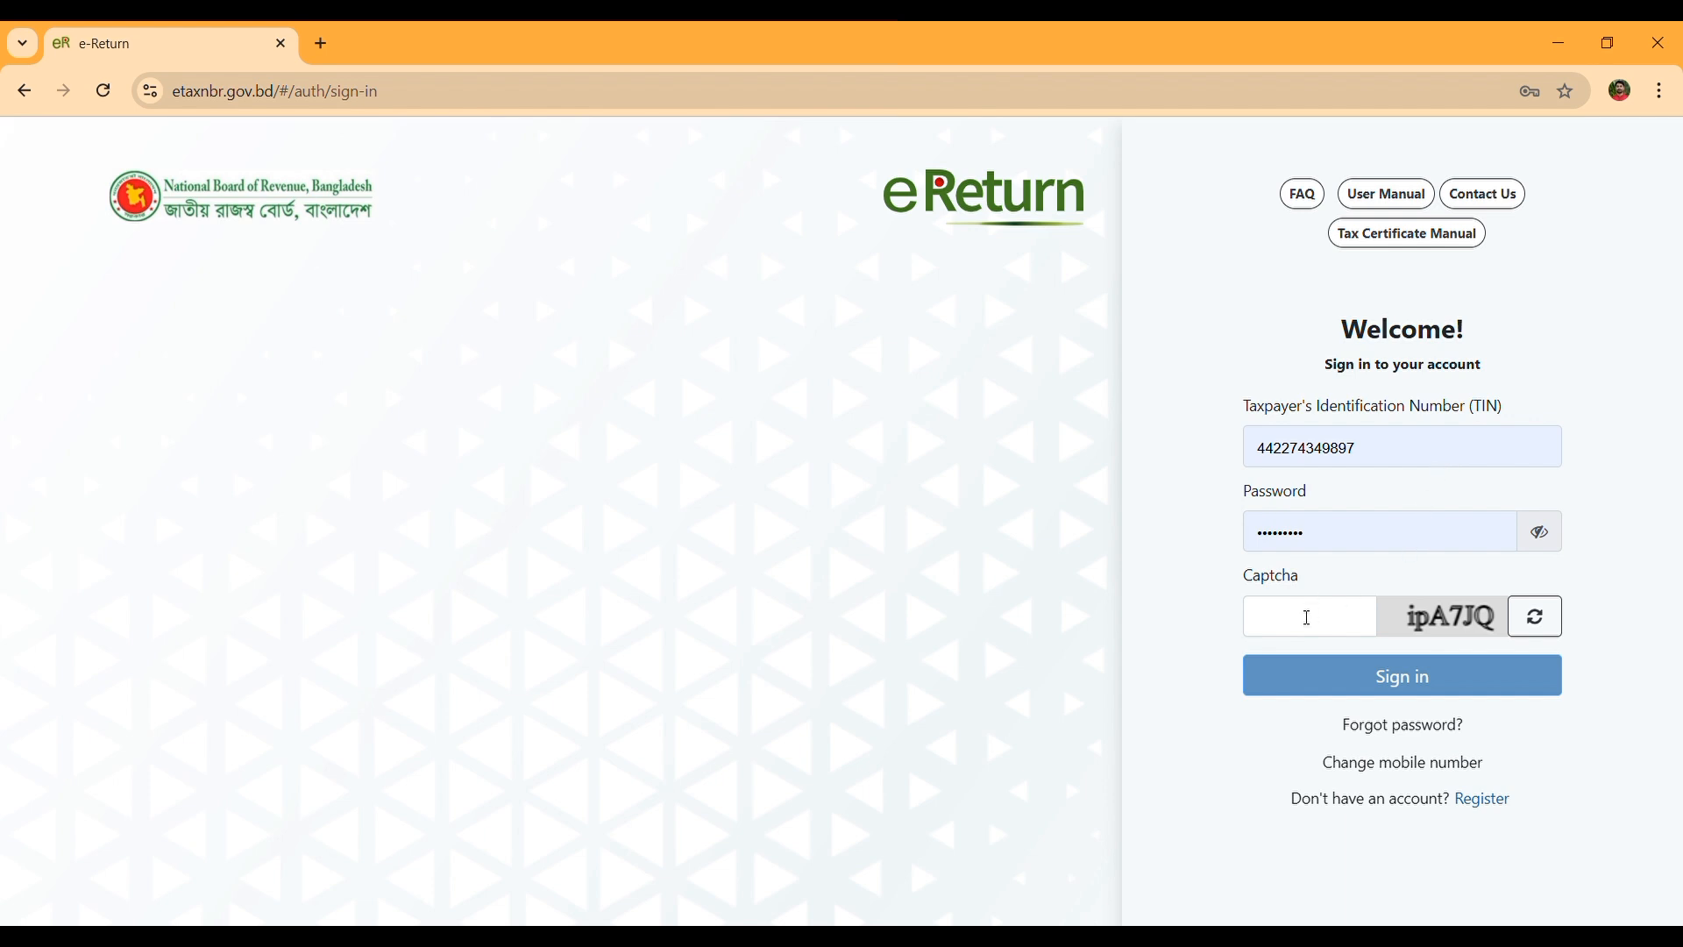
pyautogui.click(1309, 619)
pyautogui.write('i')
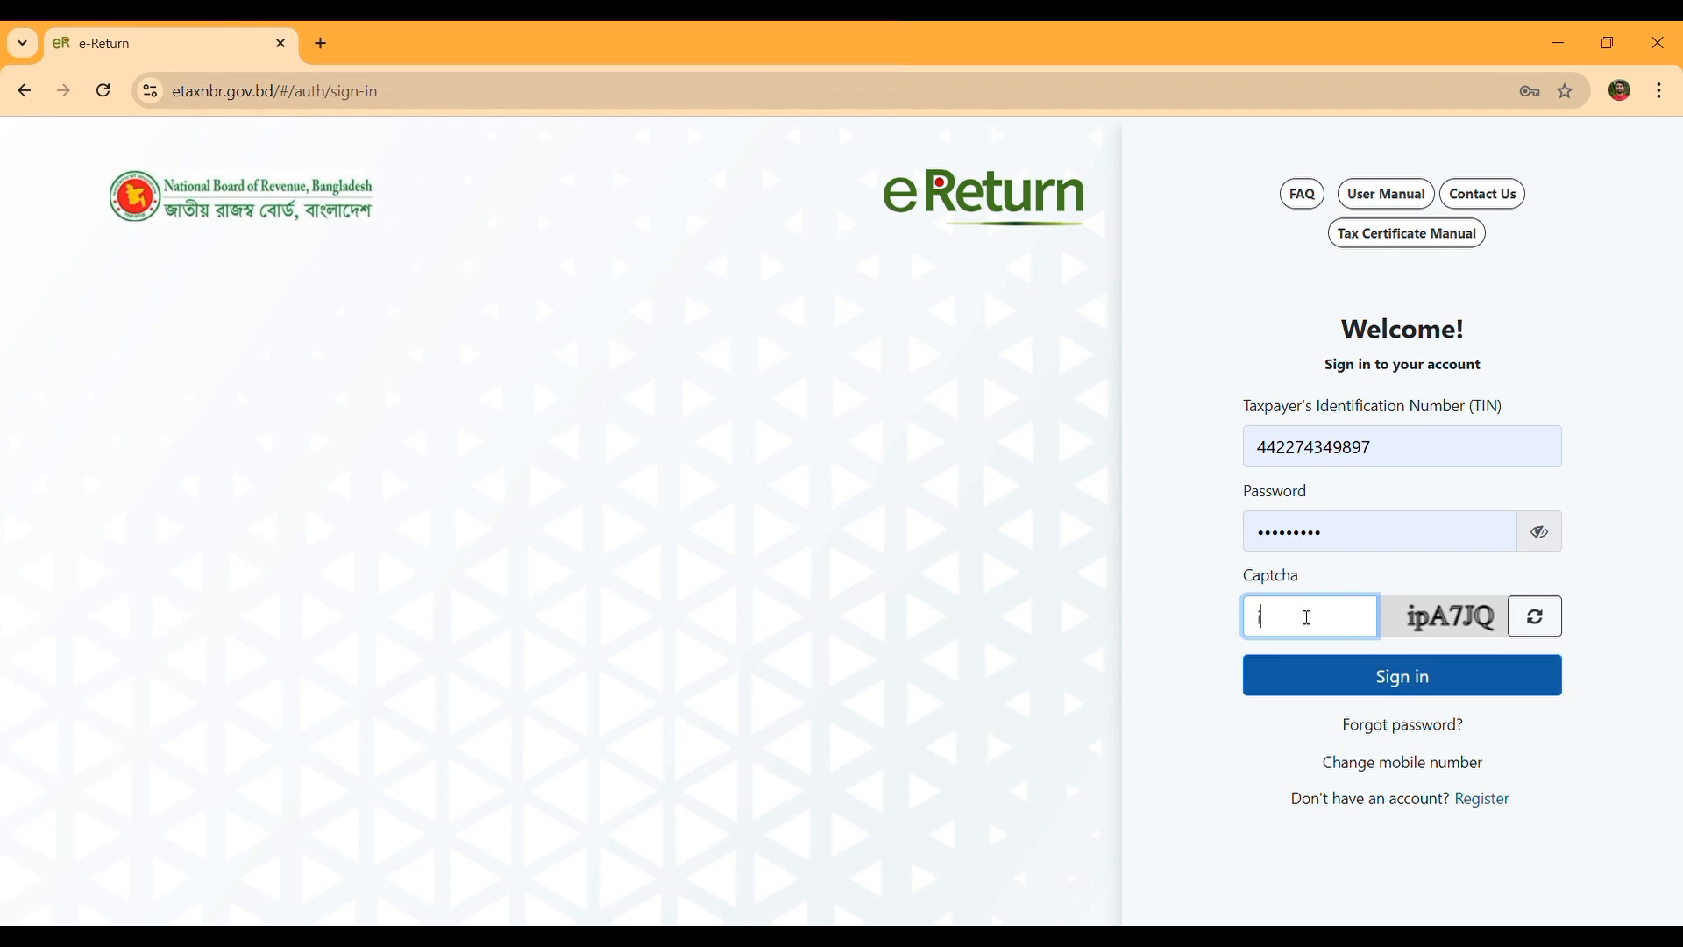
pyautogui.write('pA7JQ')
pyautogui.click(1356, 683)
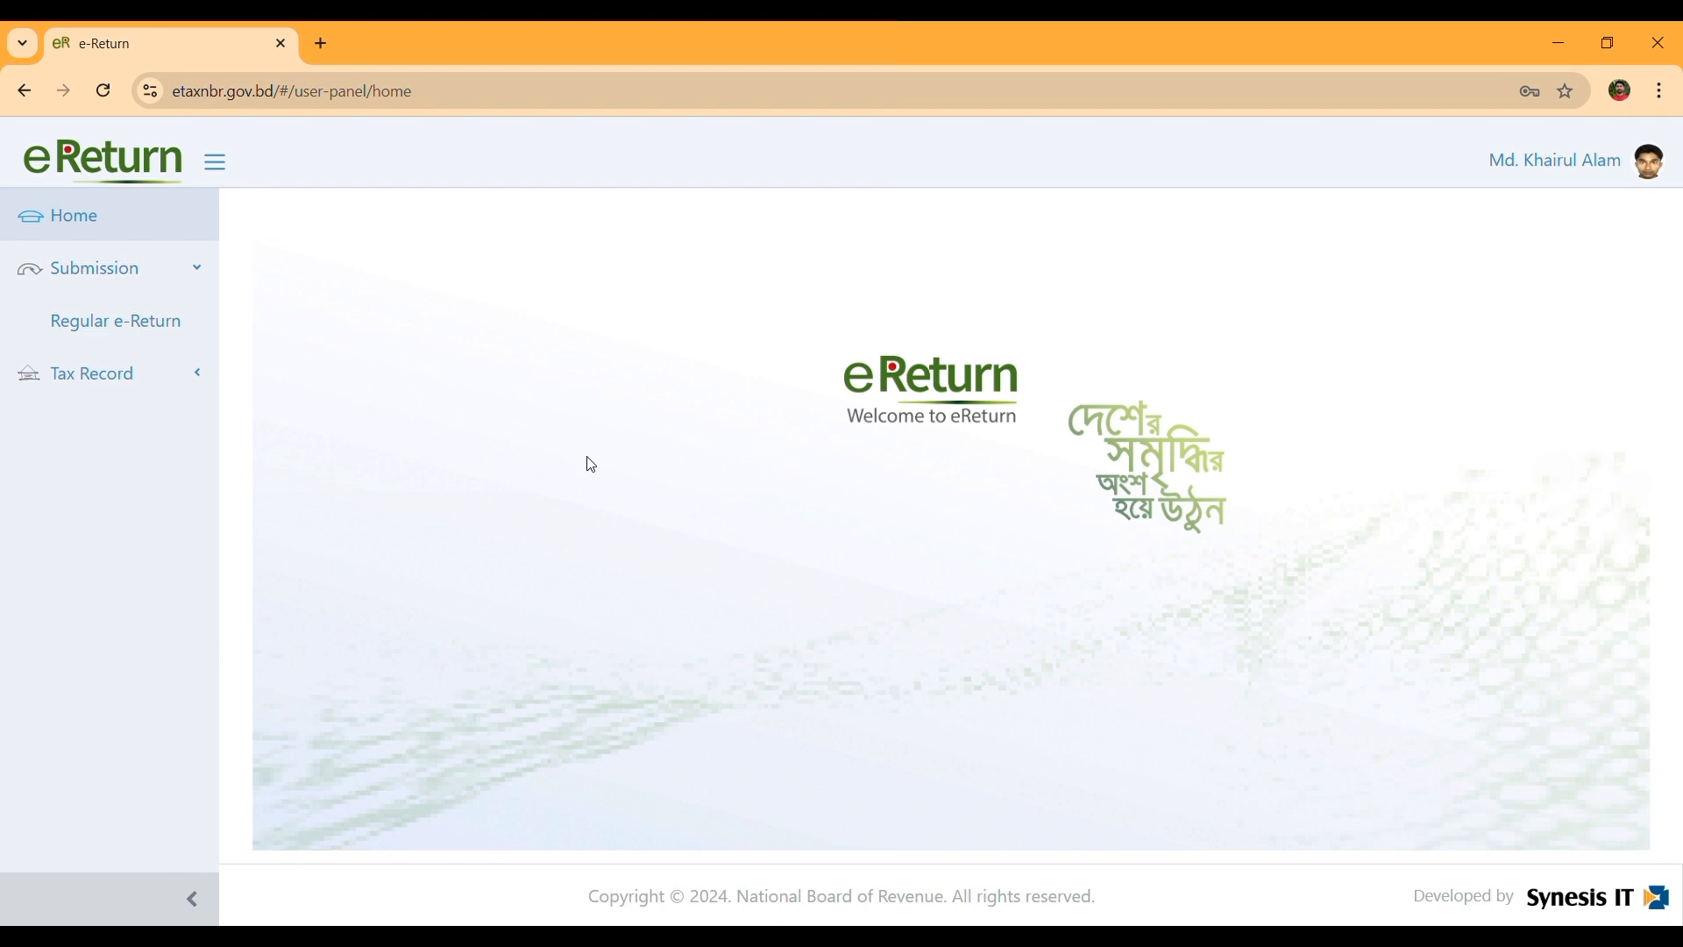
# Step: Open the Regular e-Return submission and save the assessment and additional information pages as filled in, continuing to the income details
pyautogui.click(118, 341)
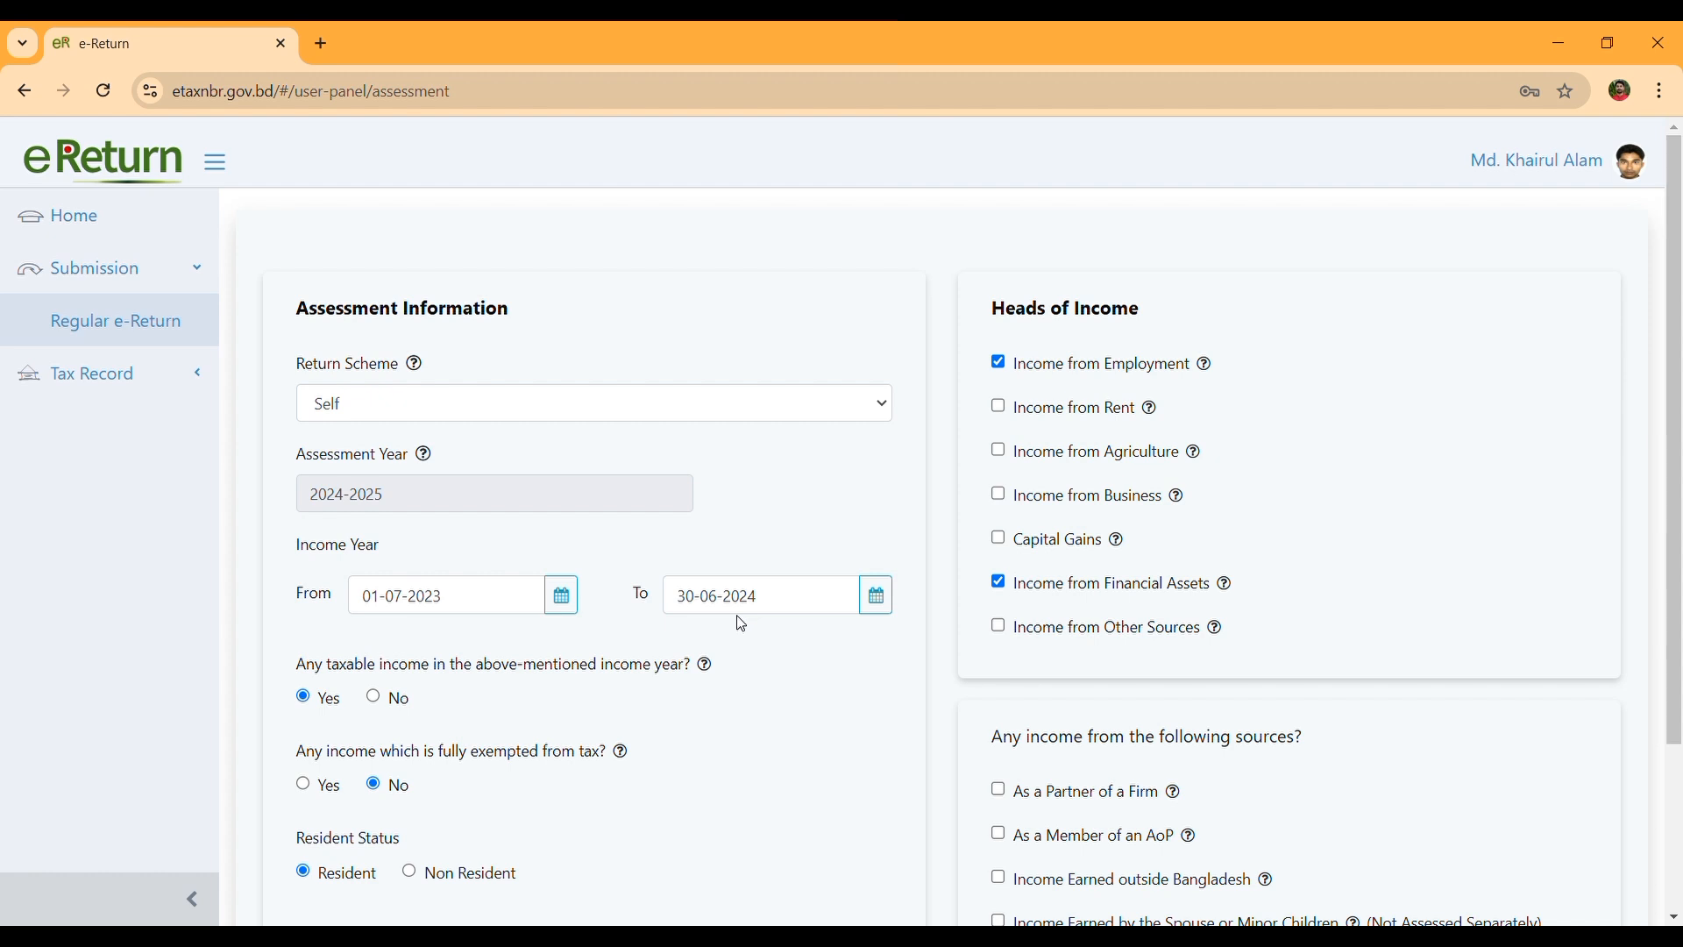
pyautogui.scroll(-3, 719, 605)
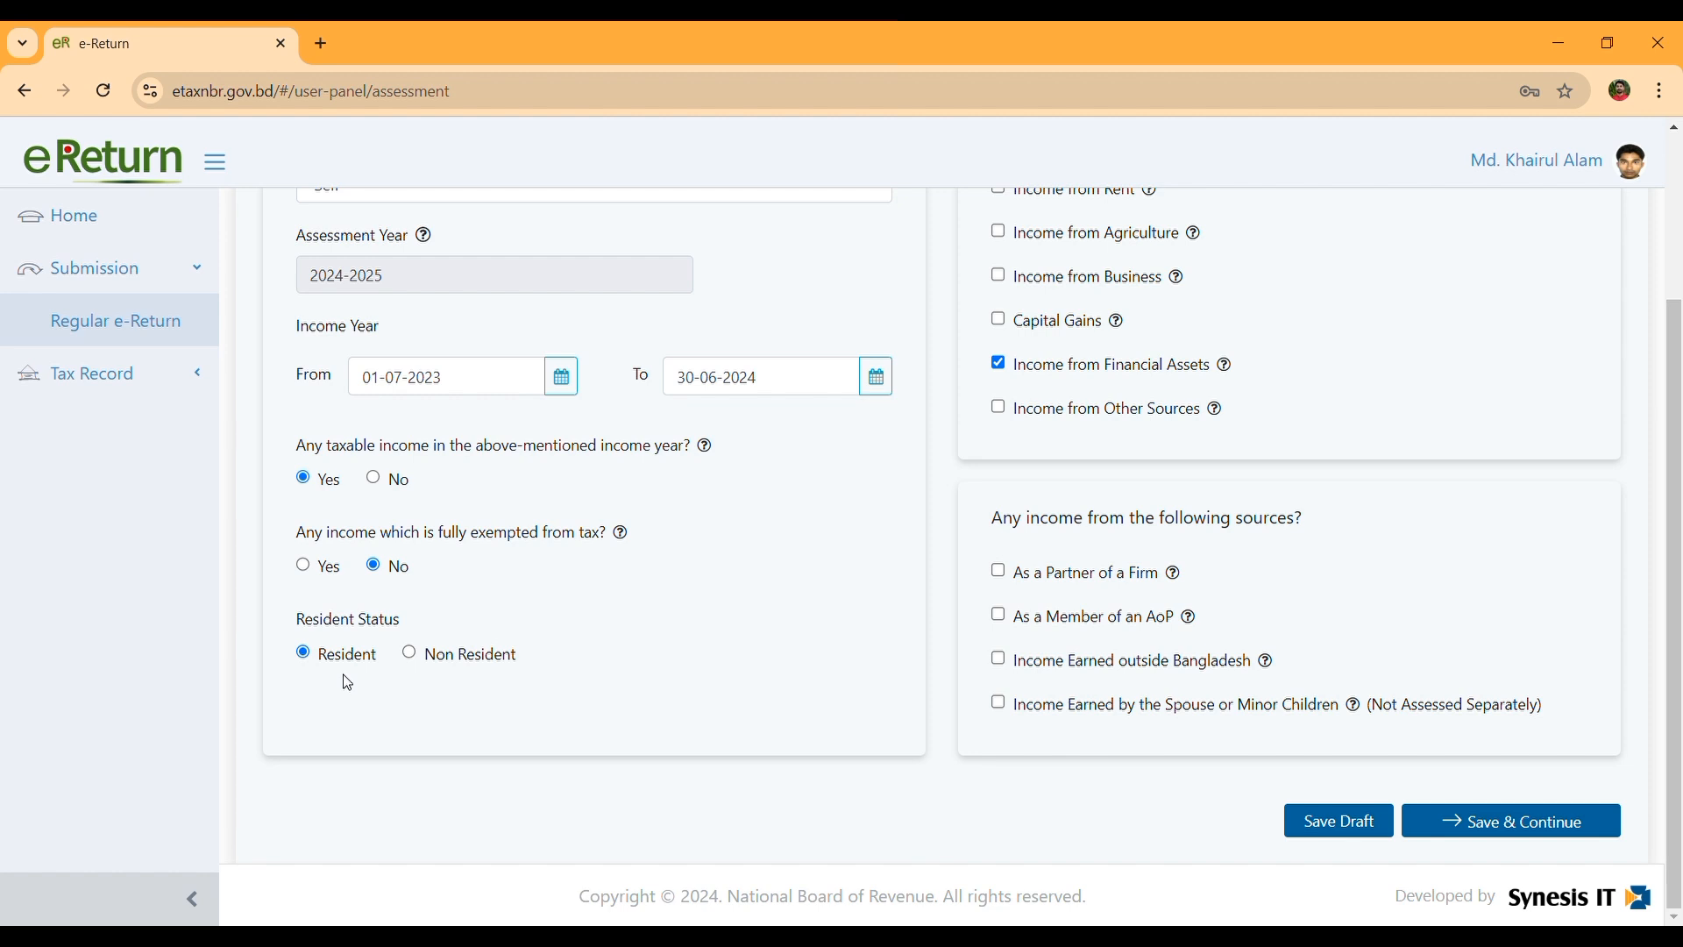
pyautogui.scroll(1, 755, 628)
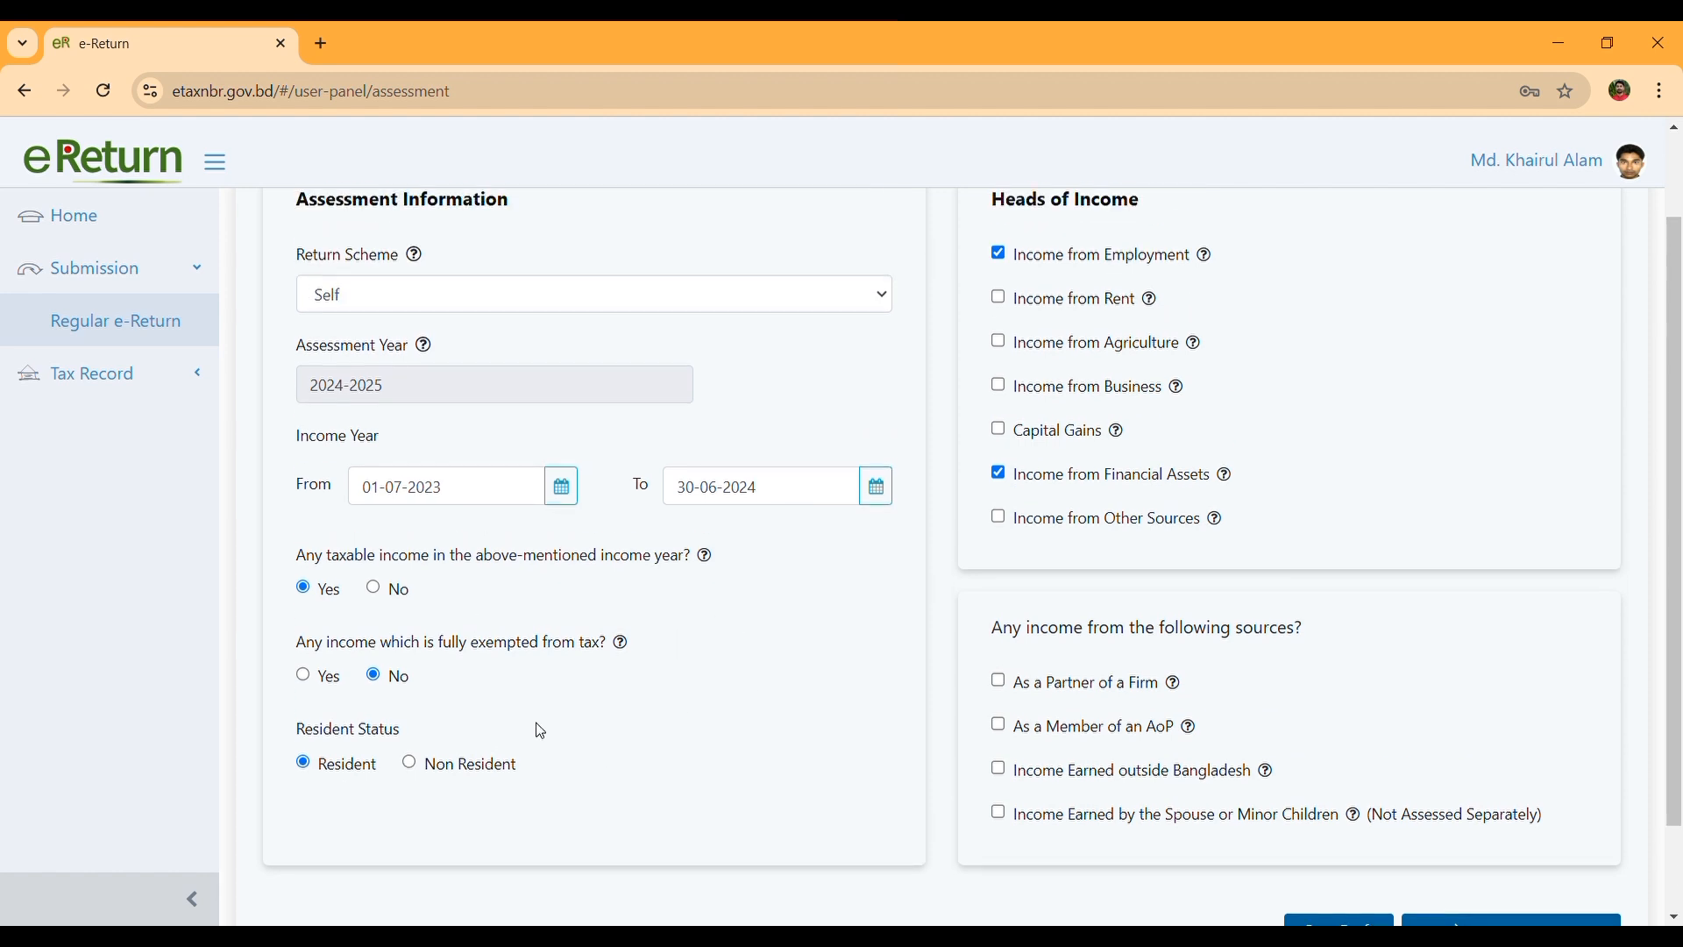
pyautogui.scroll(1, 541, 735)
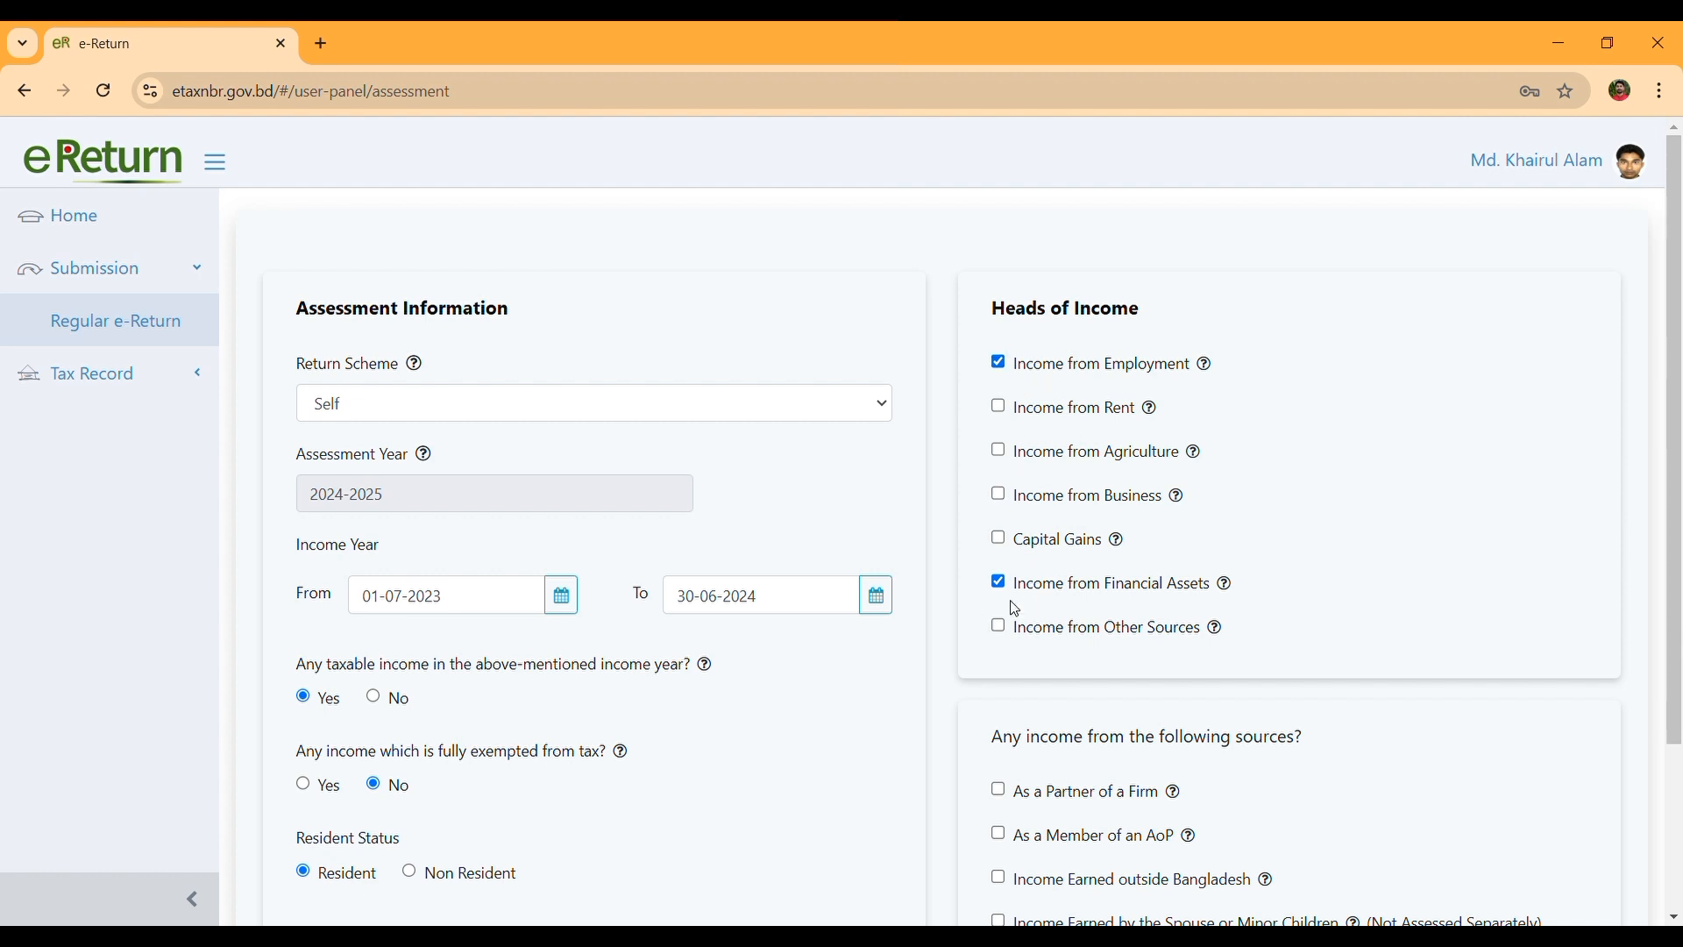
pyautogui.scroll(-3, 1015, 609)
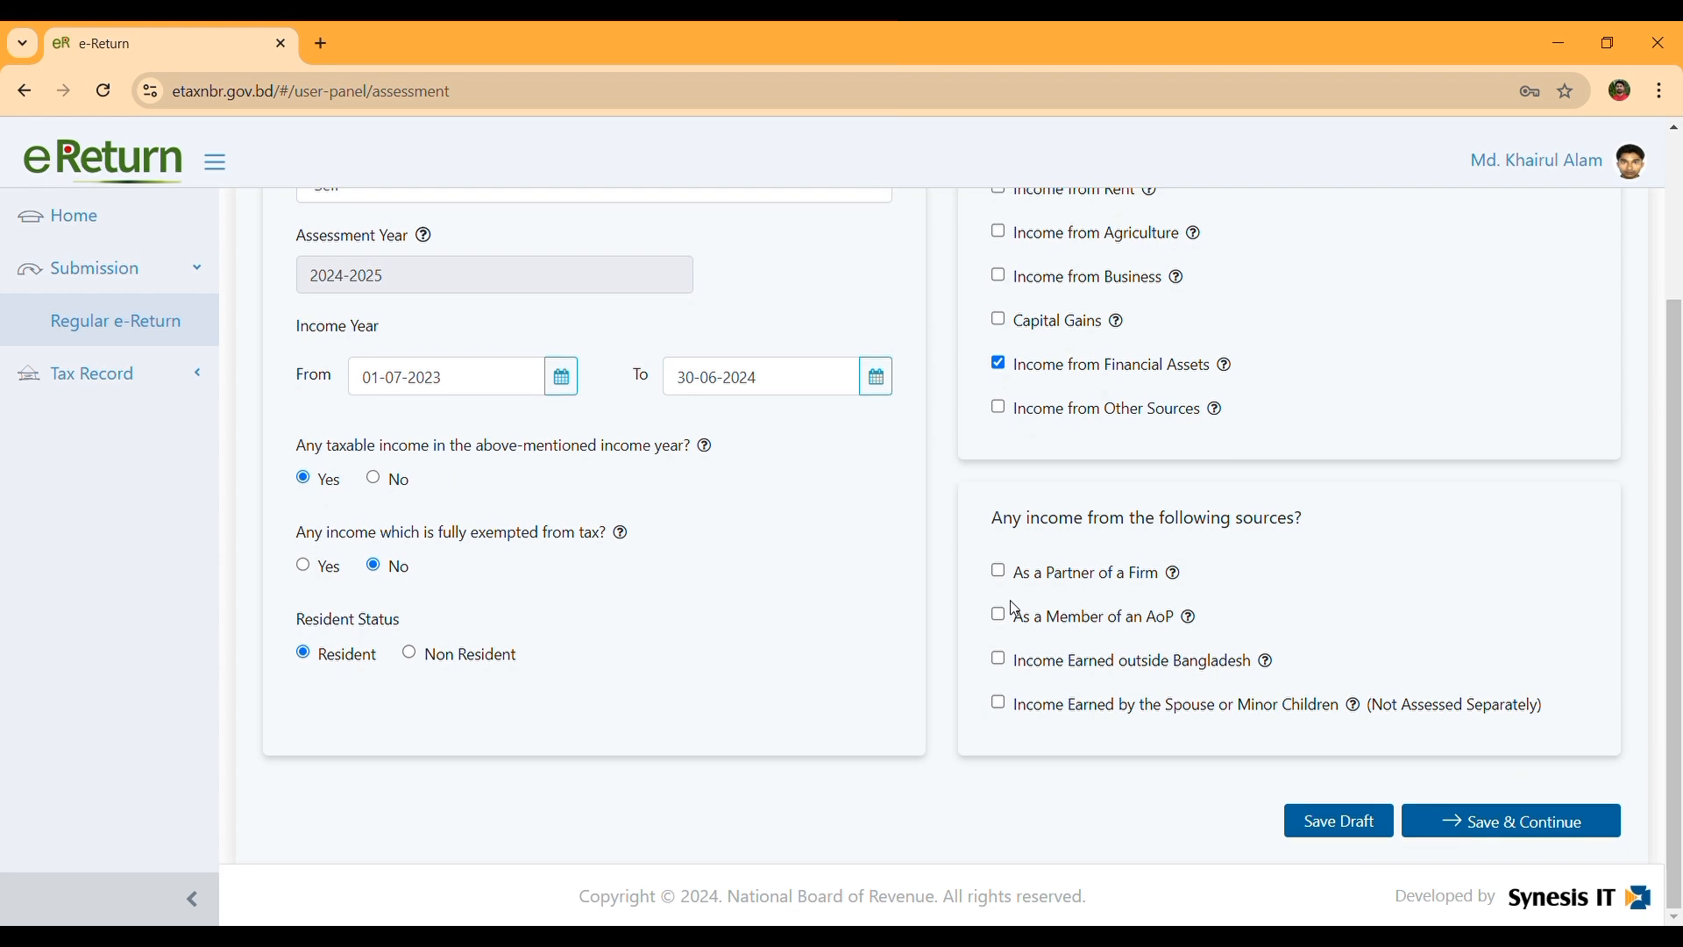
pyautogui.click(1526, 828)
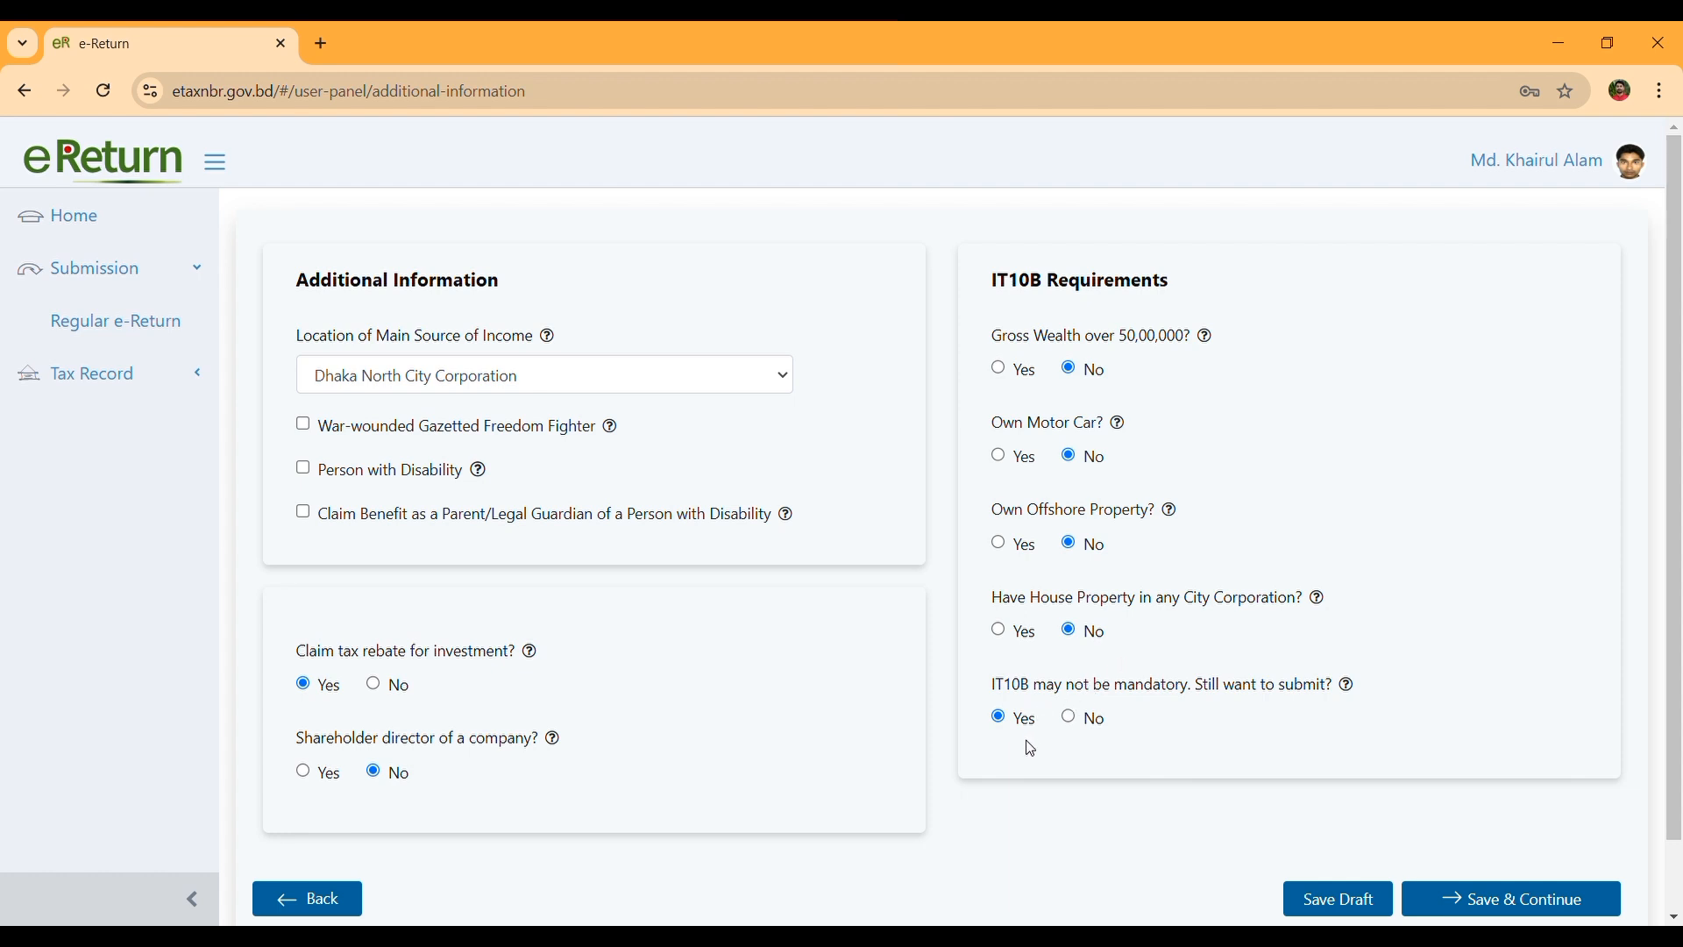
pyautogui.click(1514, 914)
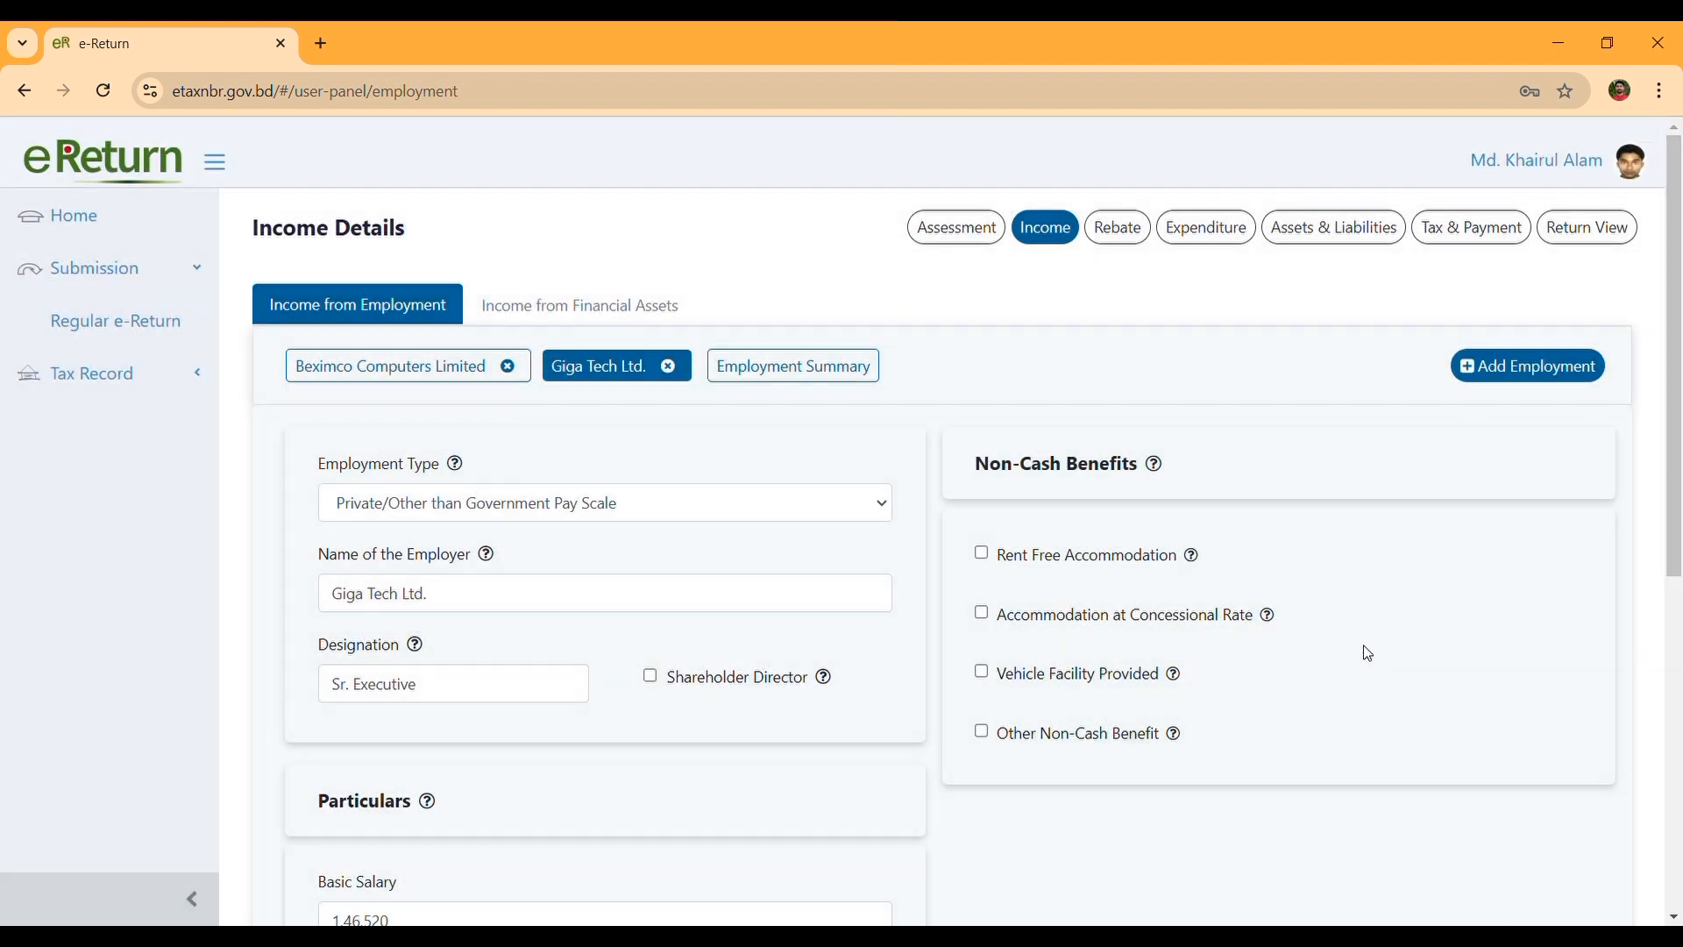
# Step: Review the Beximco Computers Limited employment record, including employment type, designation, salary, allowances and festival bonus
pyautogui.click(425, 372)
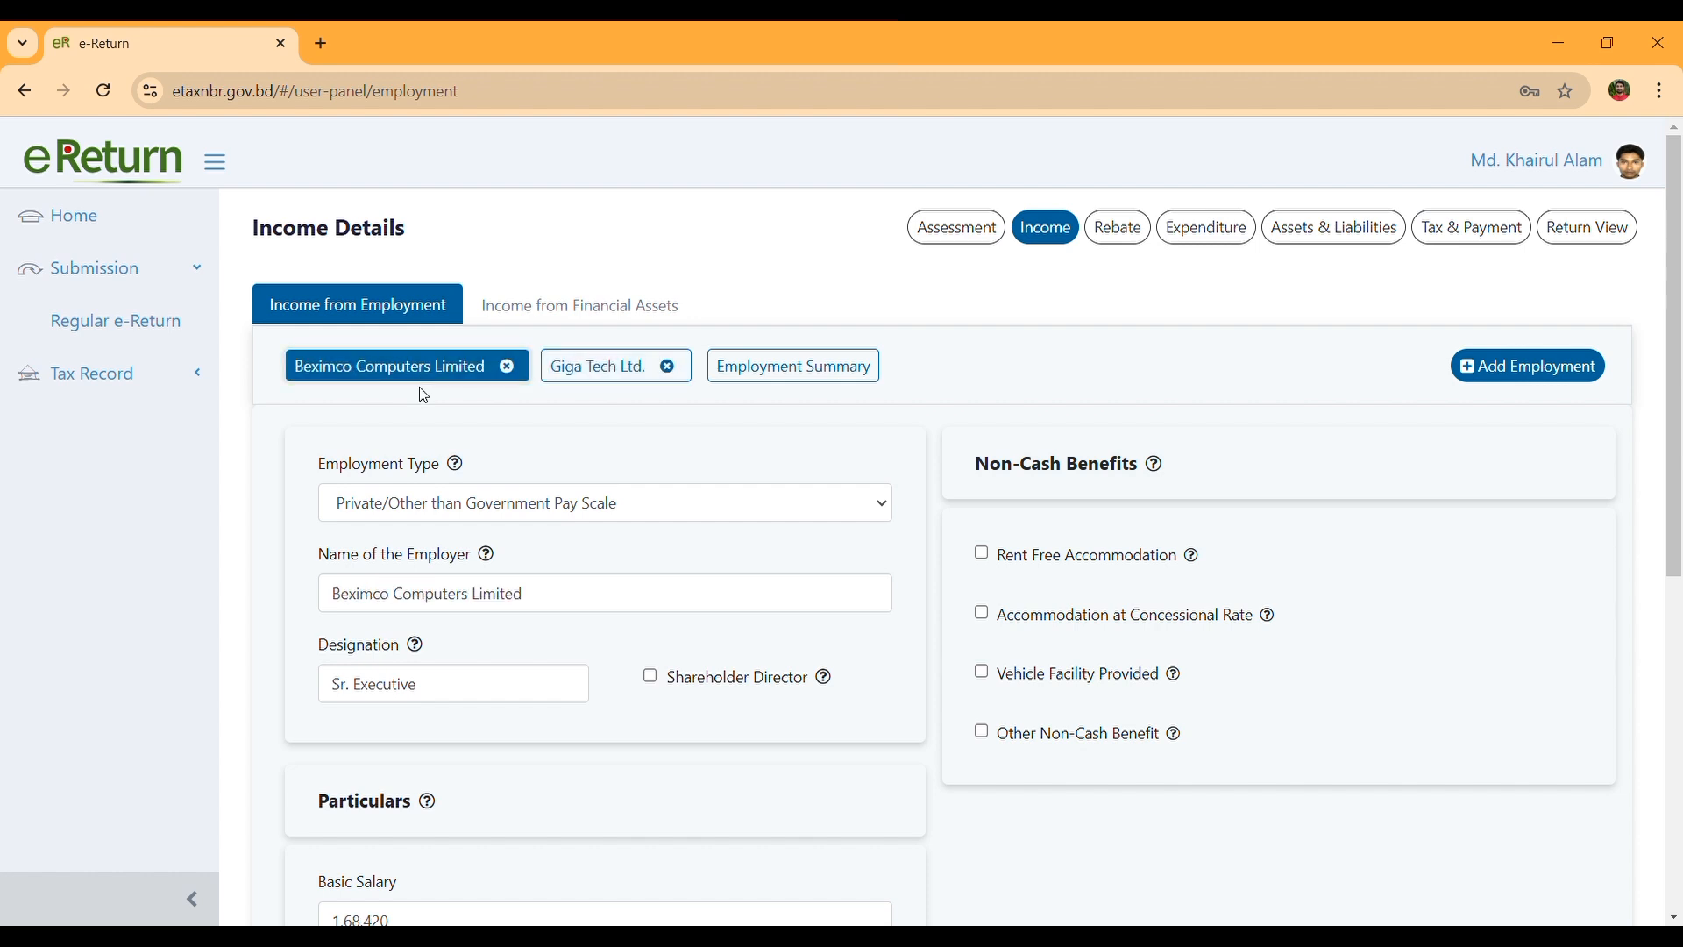
pyautogui.click(600, 366)
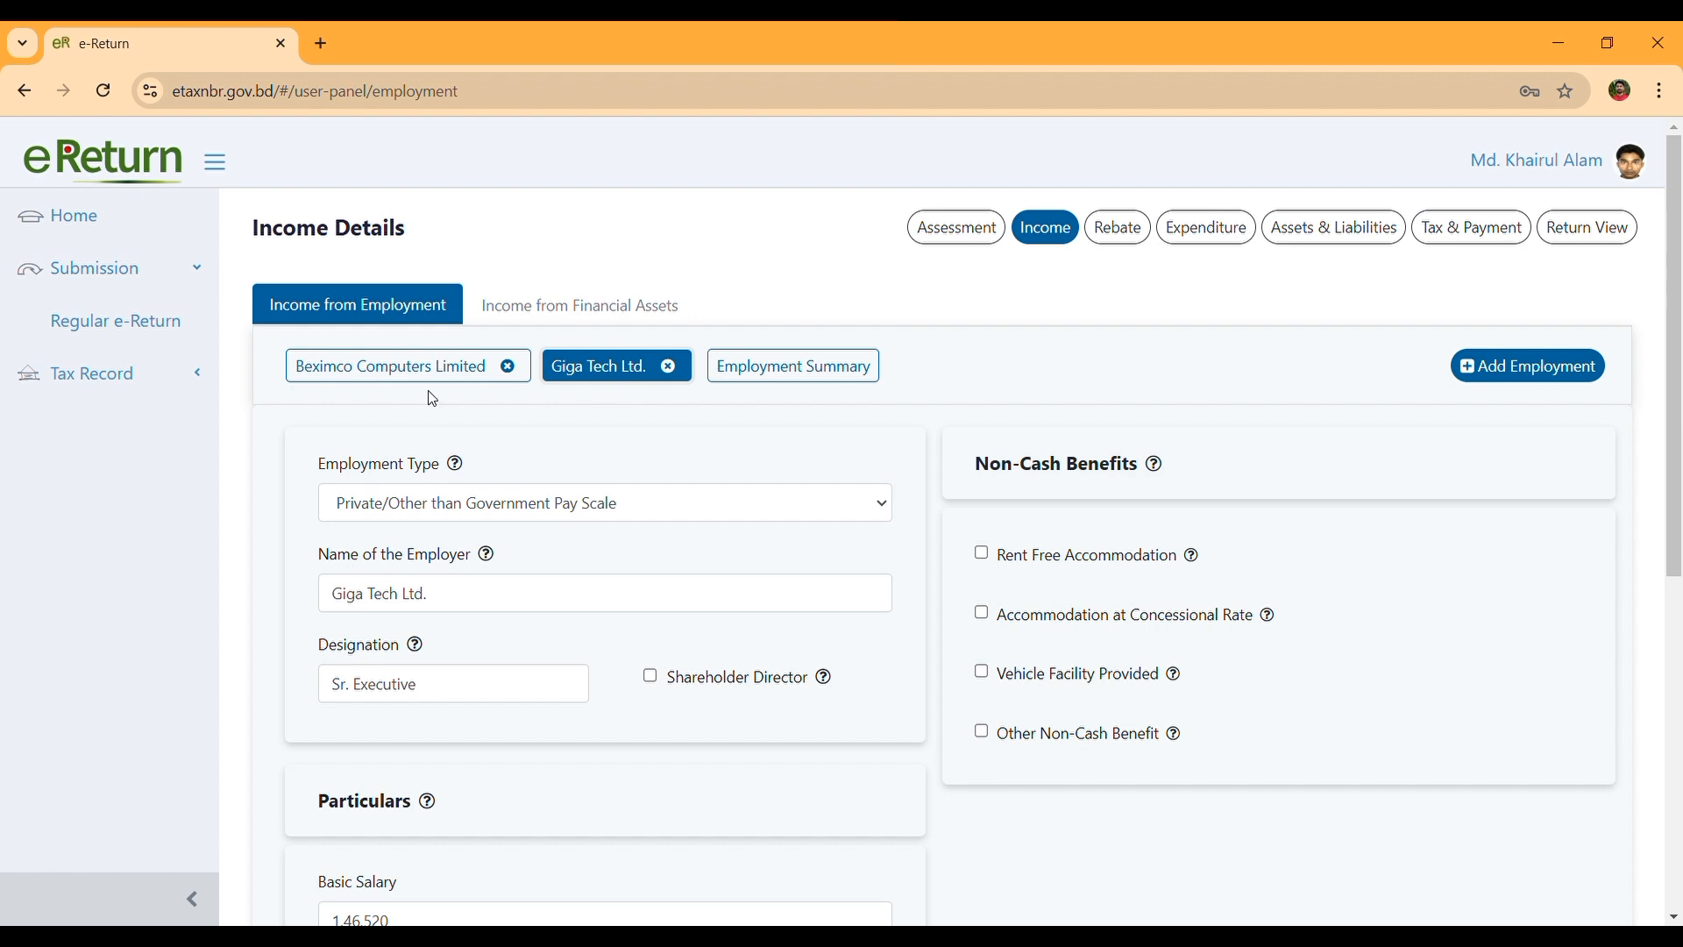
pyautogui.click(396, 383)
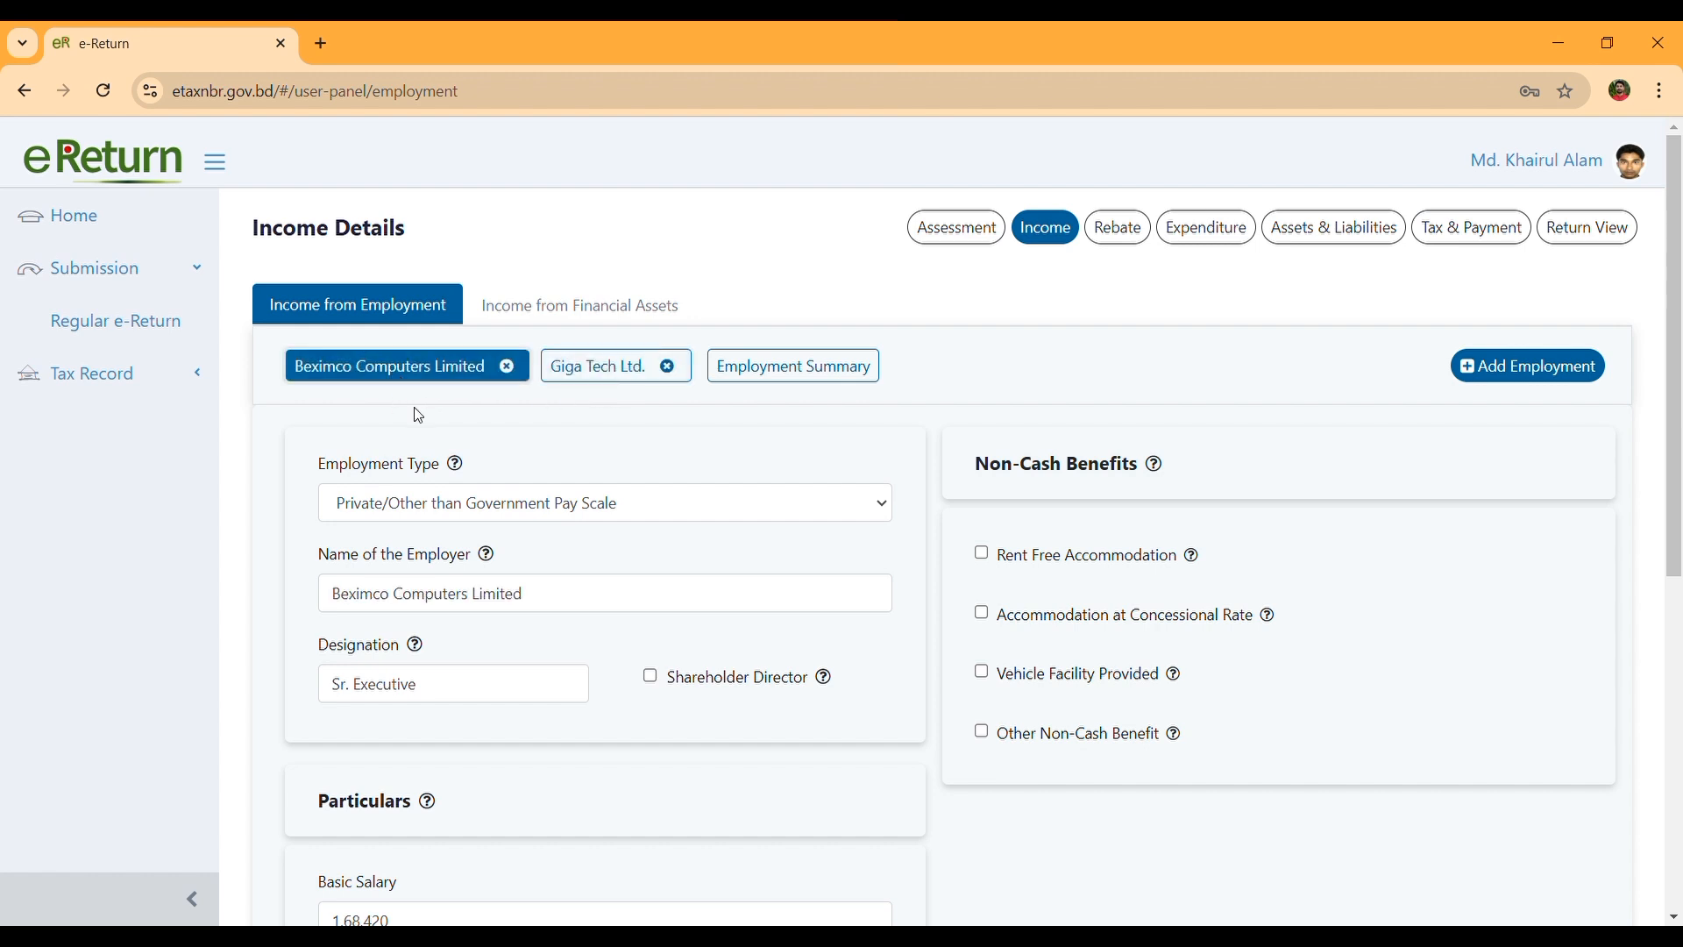
pyautogui.scroll(-1, 419, 415)
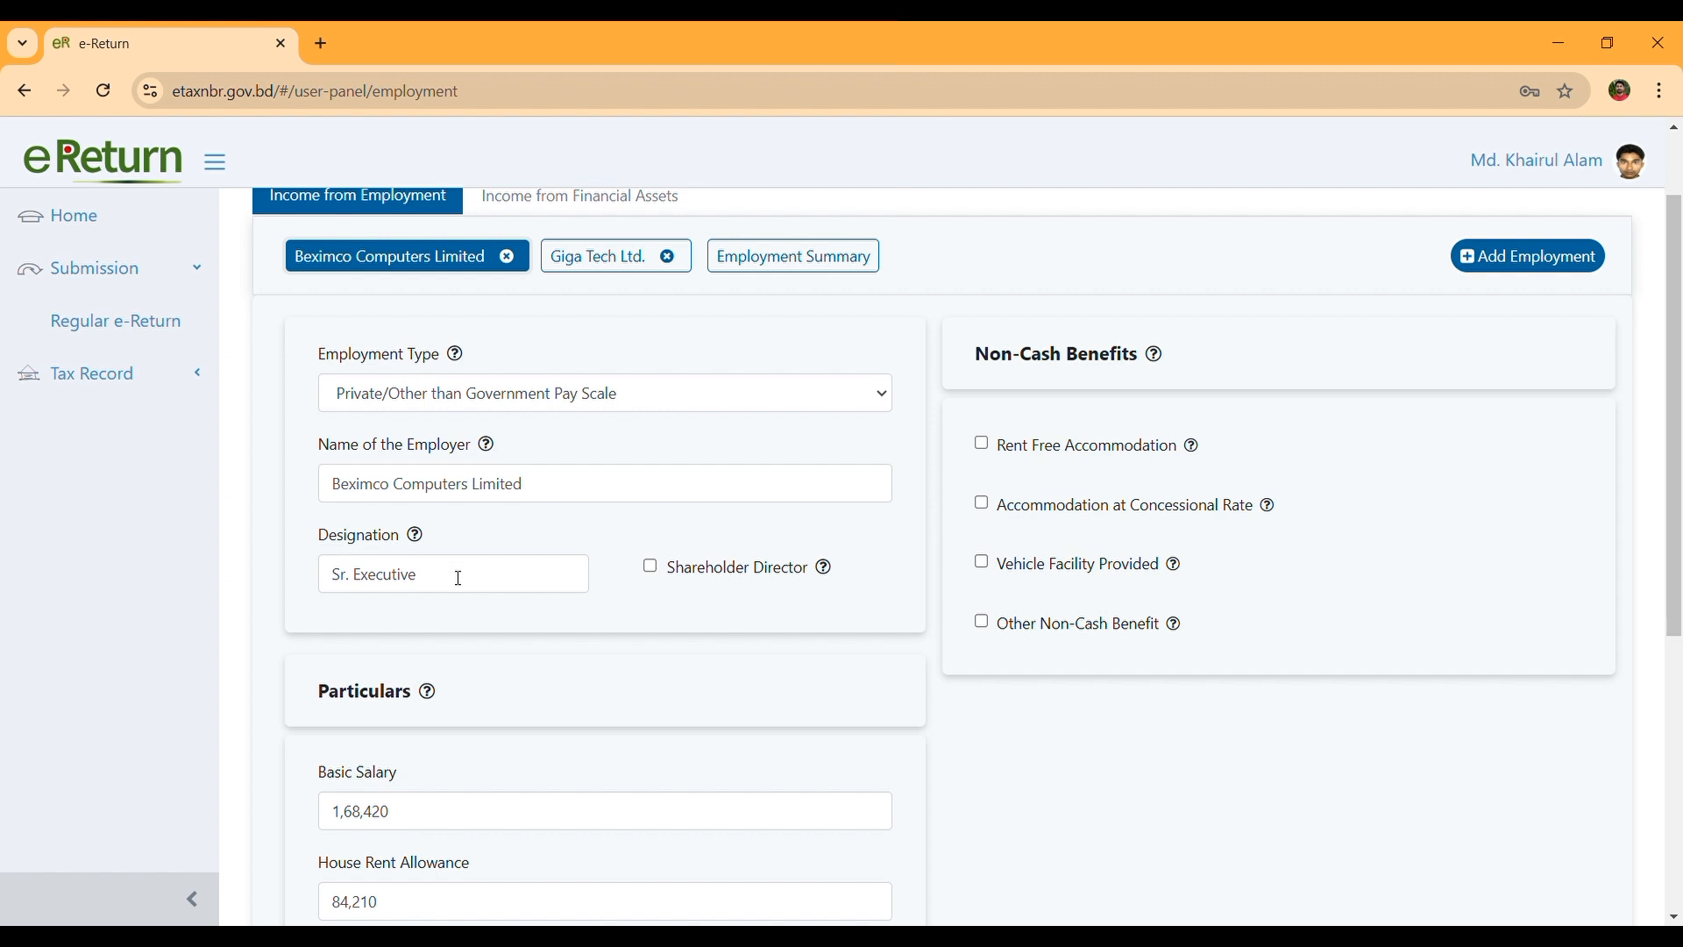
pyautogui.scroll(-3, 459, 578)
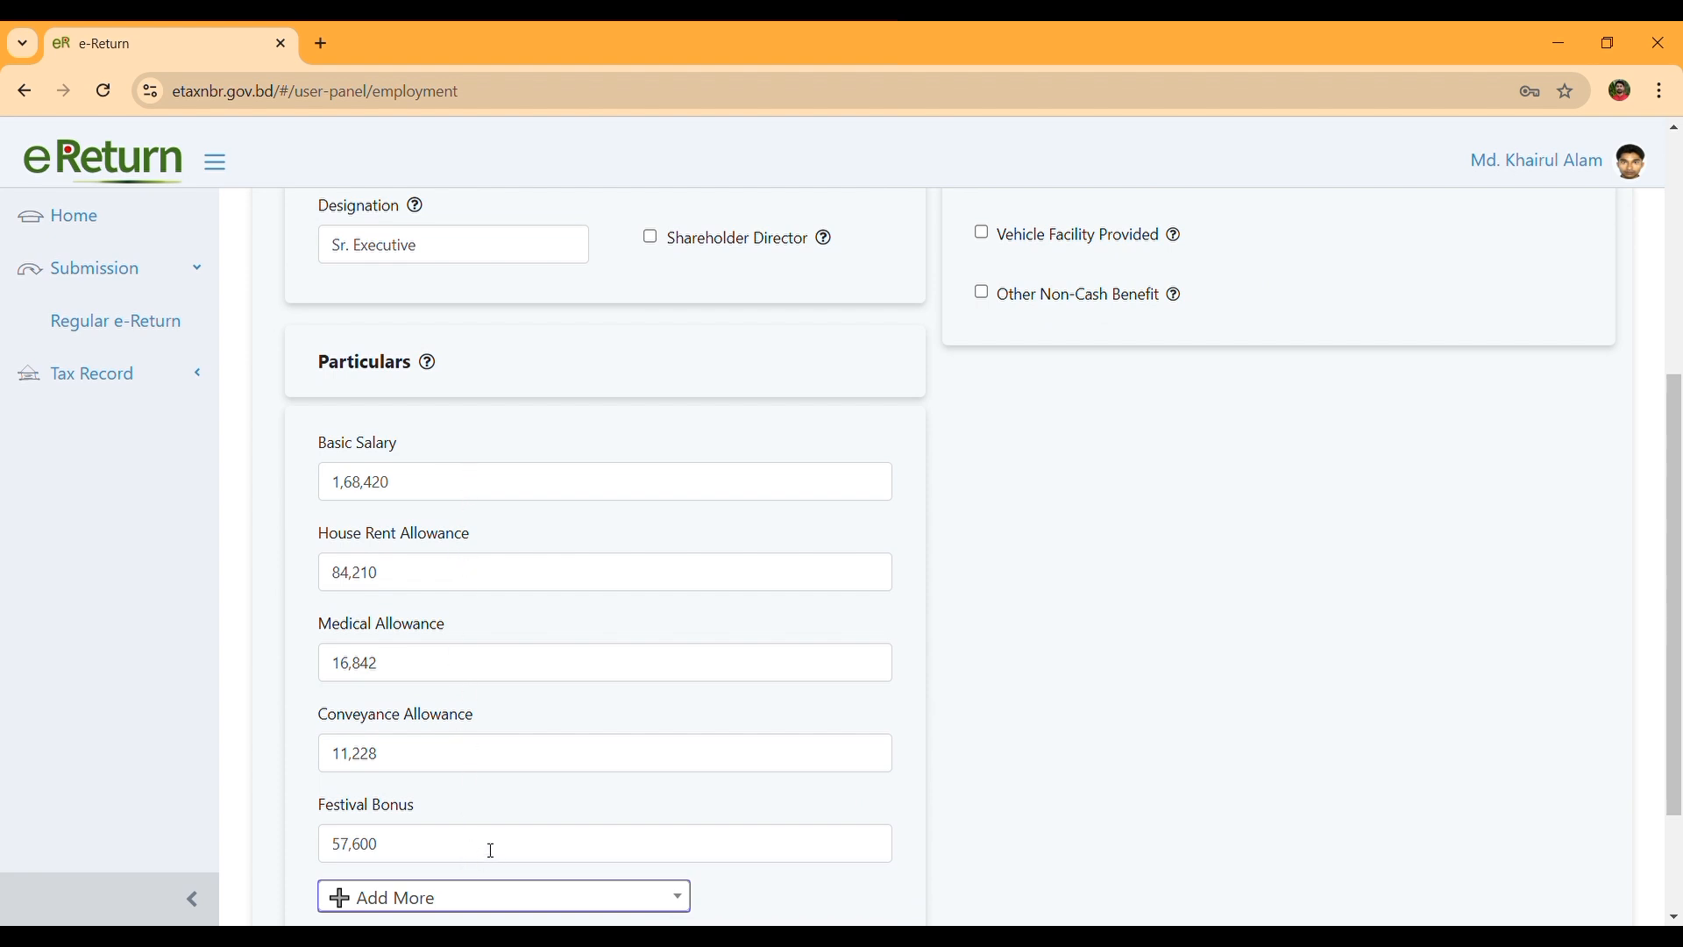
pyautogui.scroll(-1, 488, 849)
pyautogui.scroll(1, 486, 850)
pyautogui.scroll(4, 487, 851)
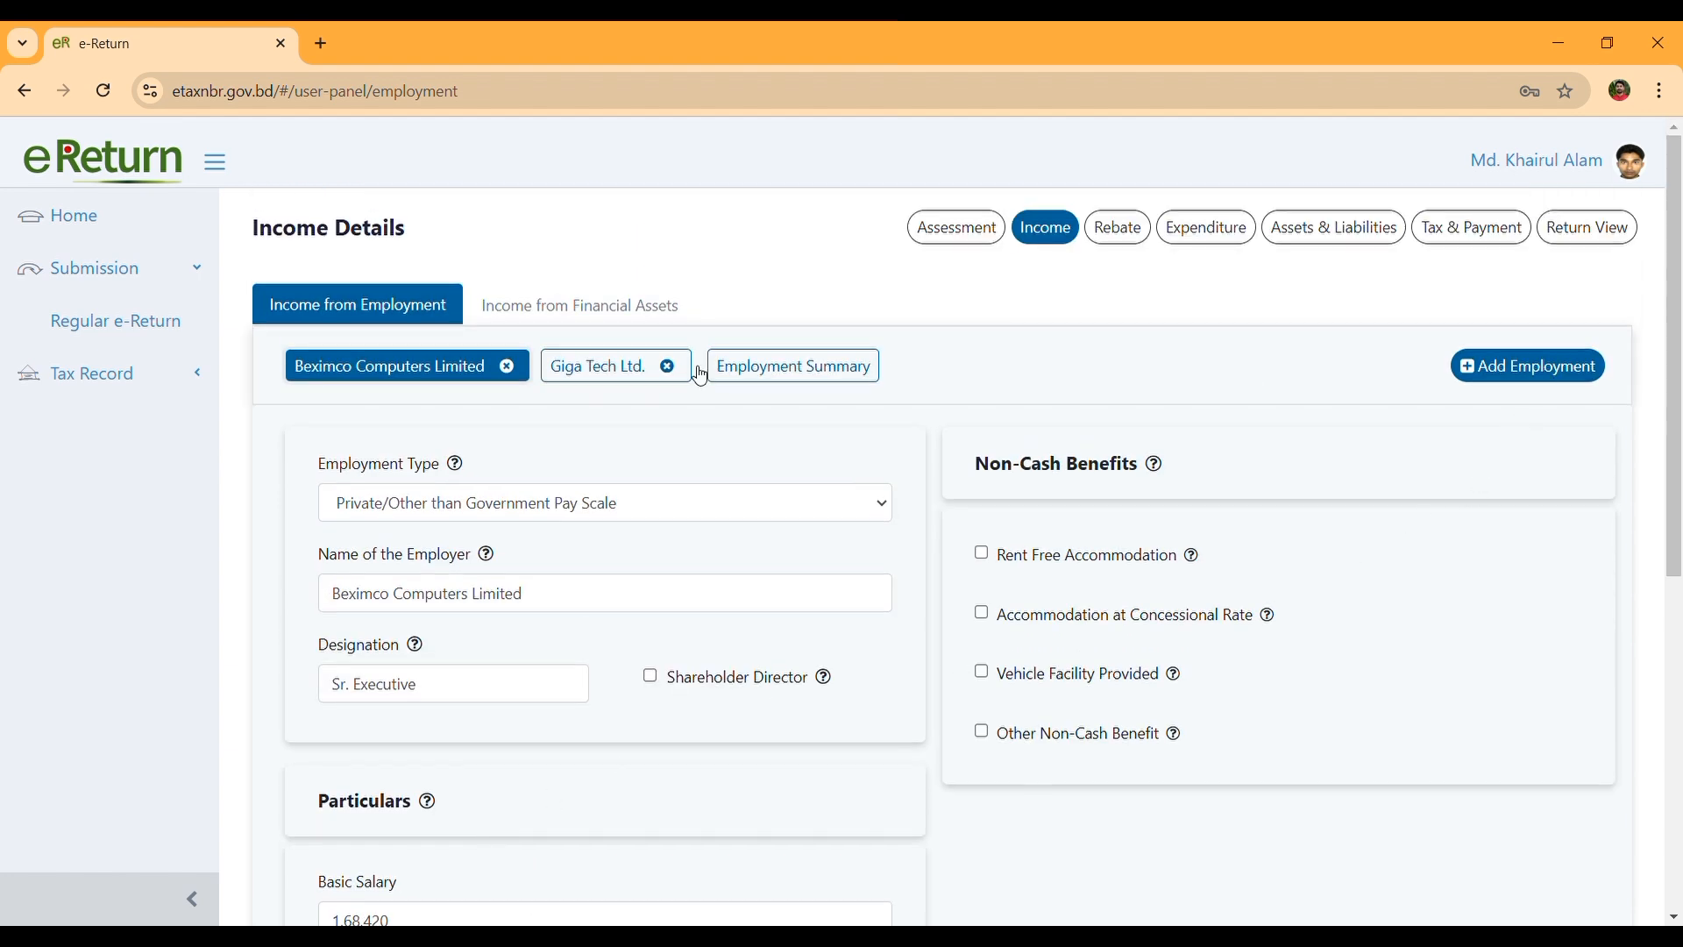
# Step: Review the Giga Tech Ltd. employment record, checking employment type, employer name, designation and the salary particulars
pyautogui.click(614, 377)
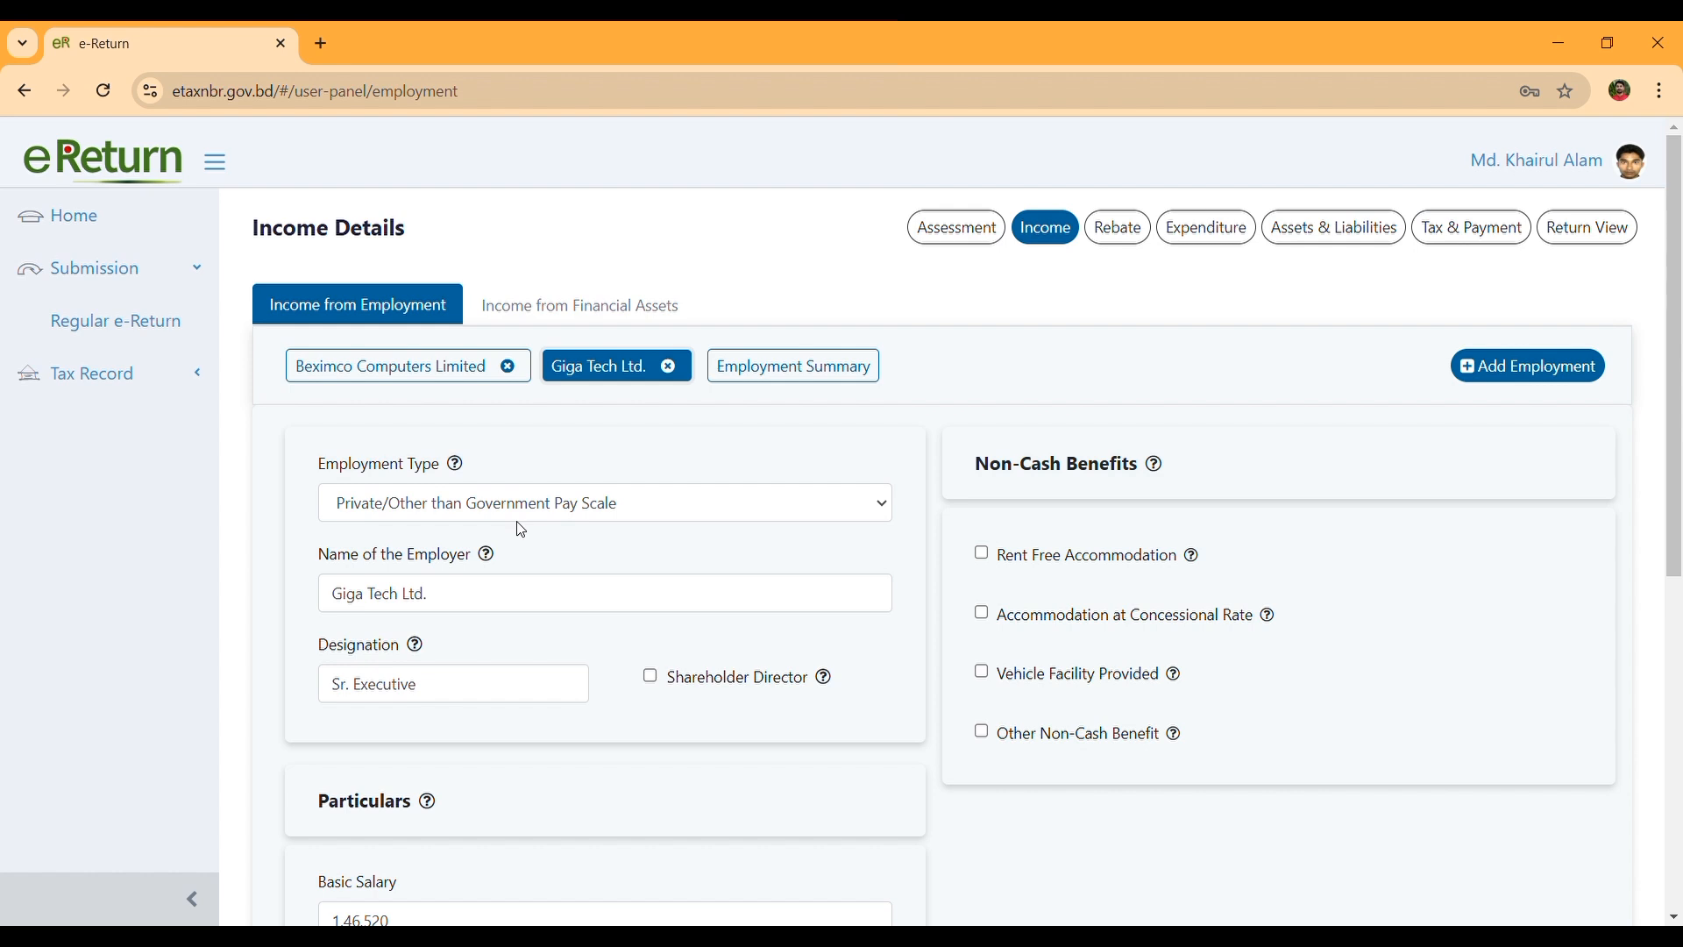
pyautogui.click(778, 515)
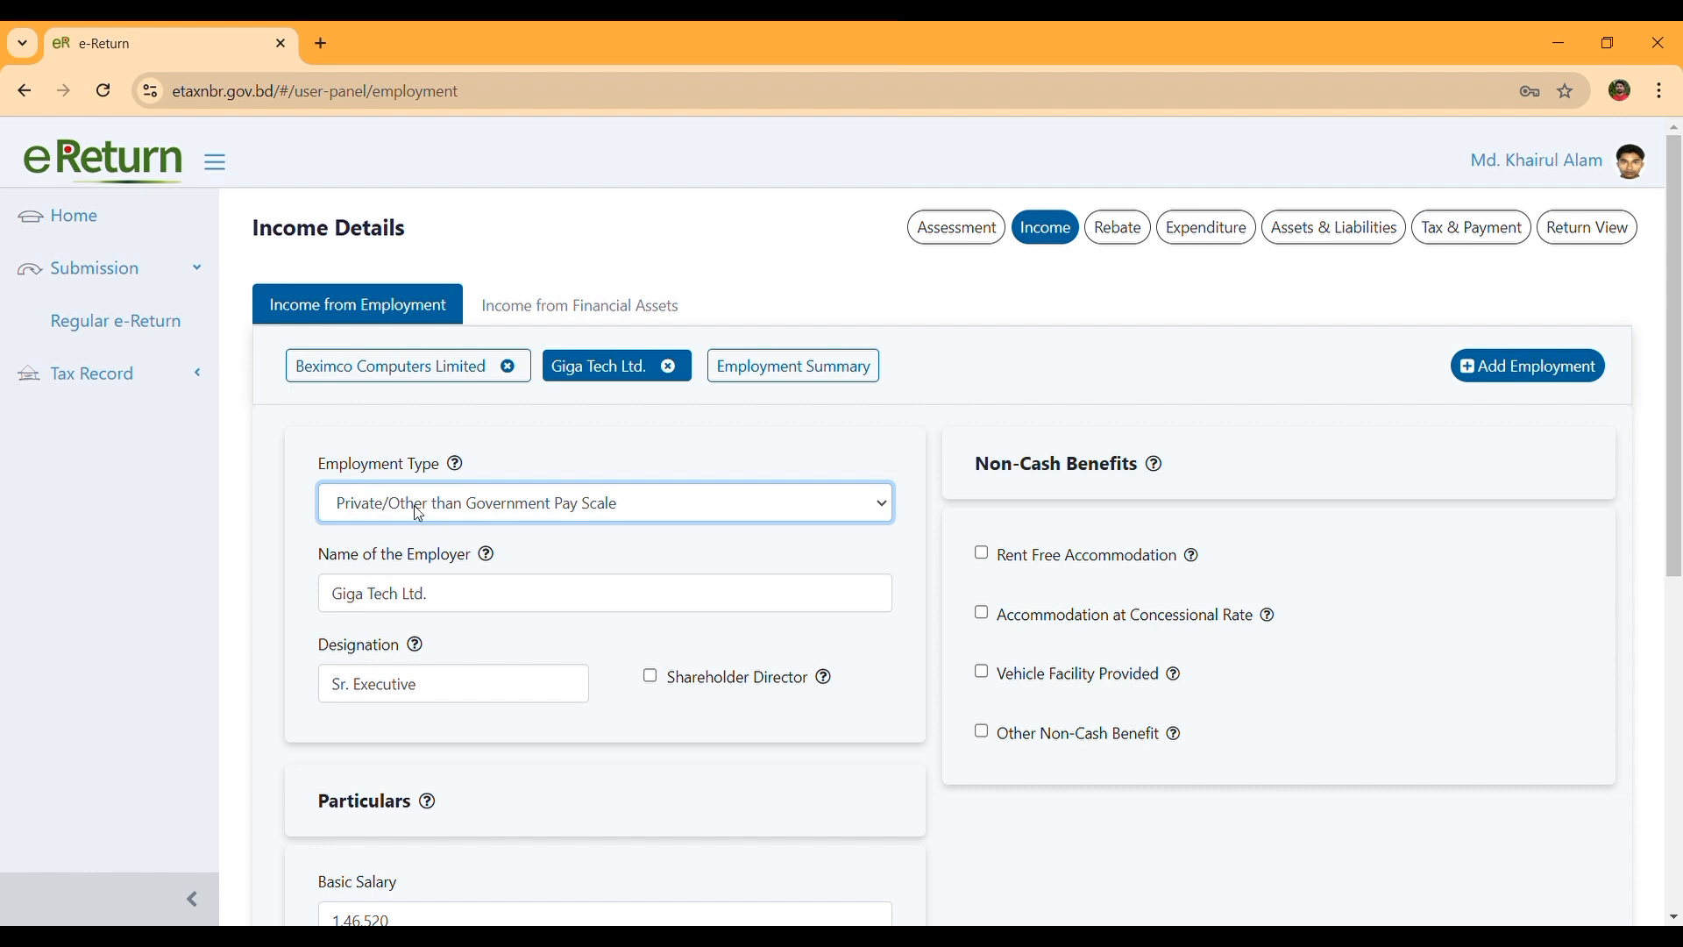
pyautogui.click(515, 593)
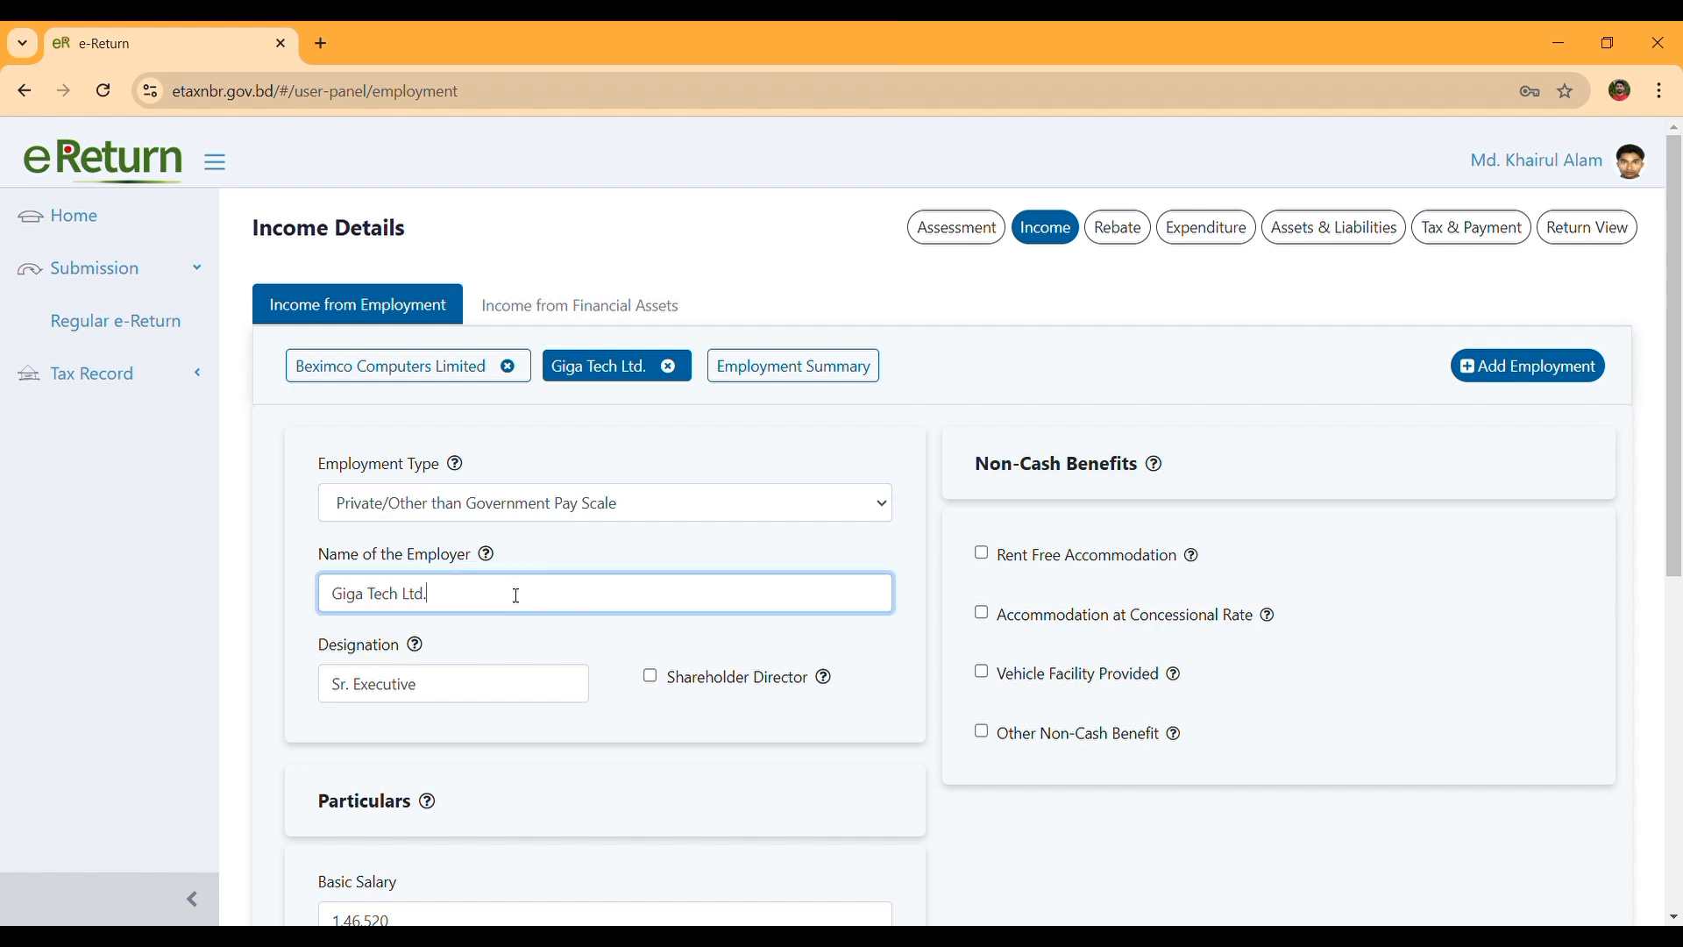
pyautogui.click(483, 689)
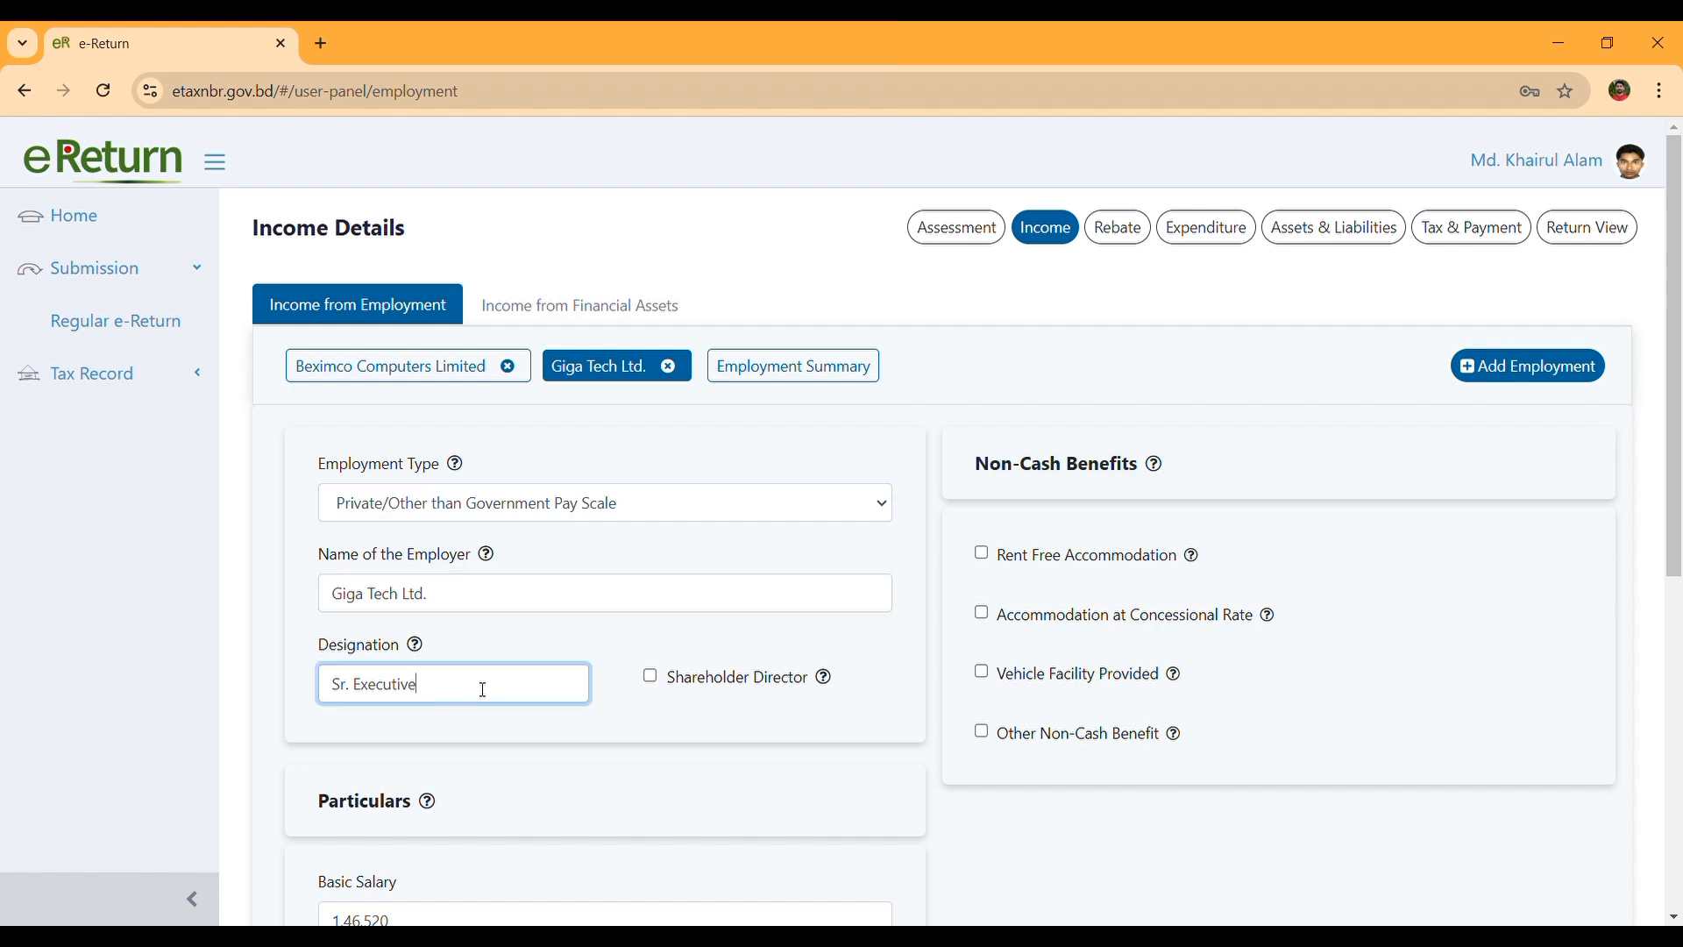
pyautogui.scroll(-3, 483, 690)
pyautogui.click(521, 666)
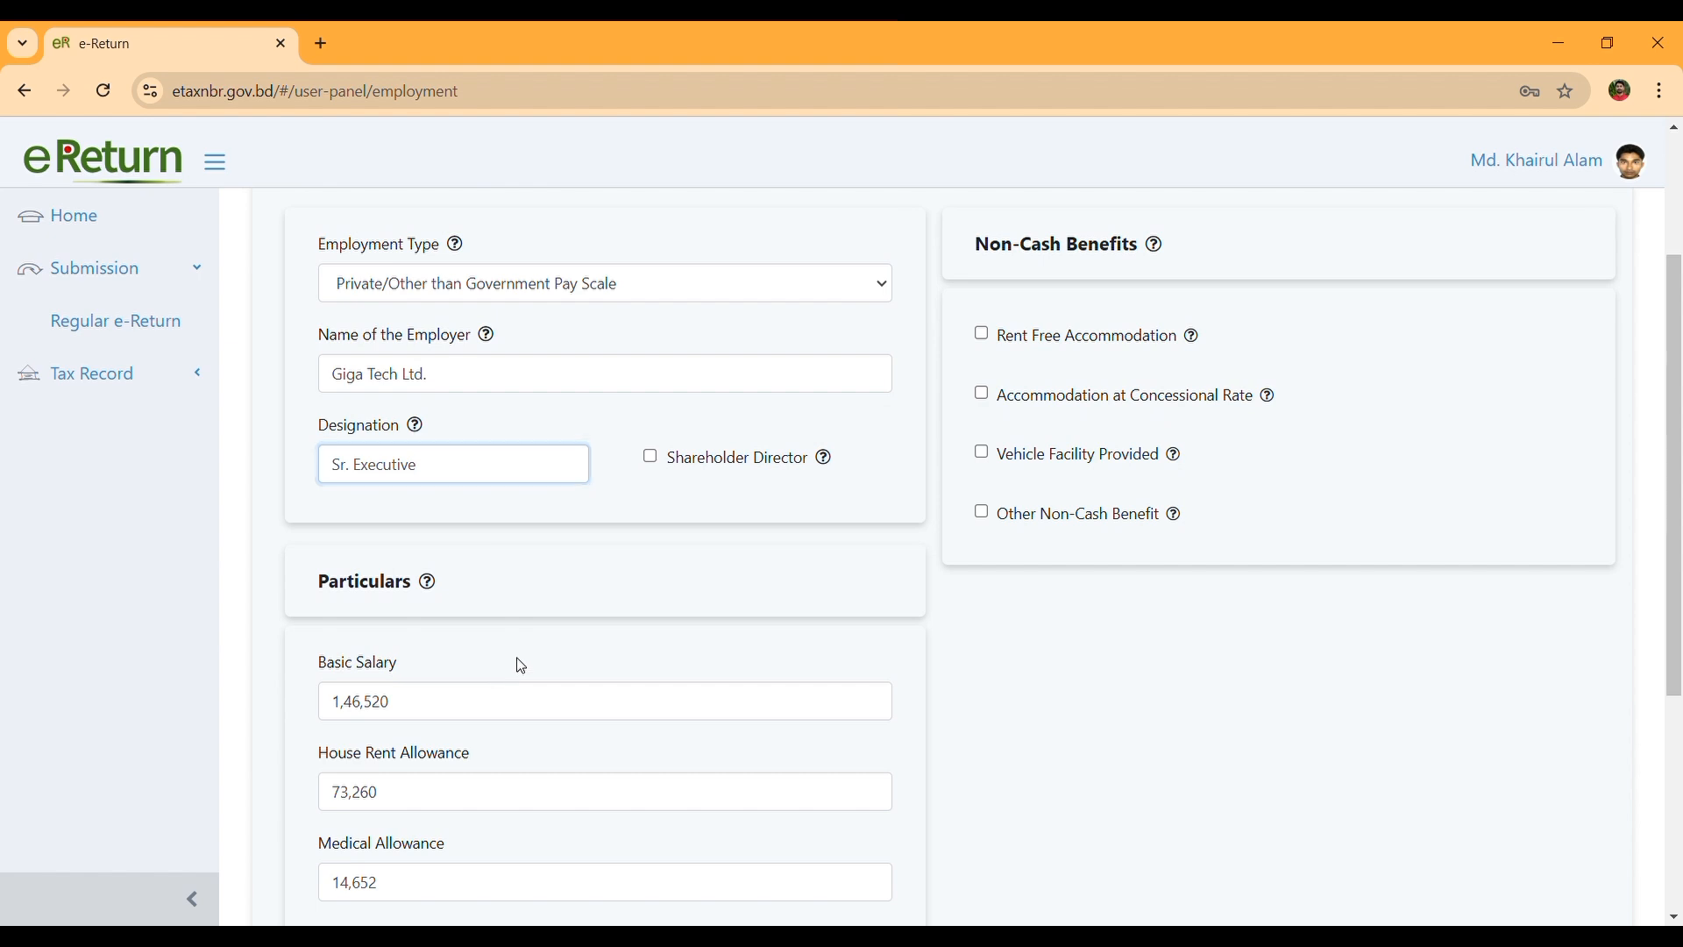
pyautogui.scroll(-3, 520, 666)
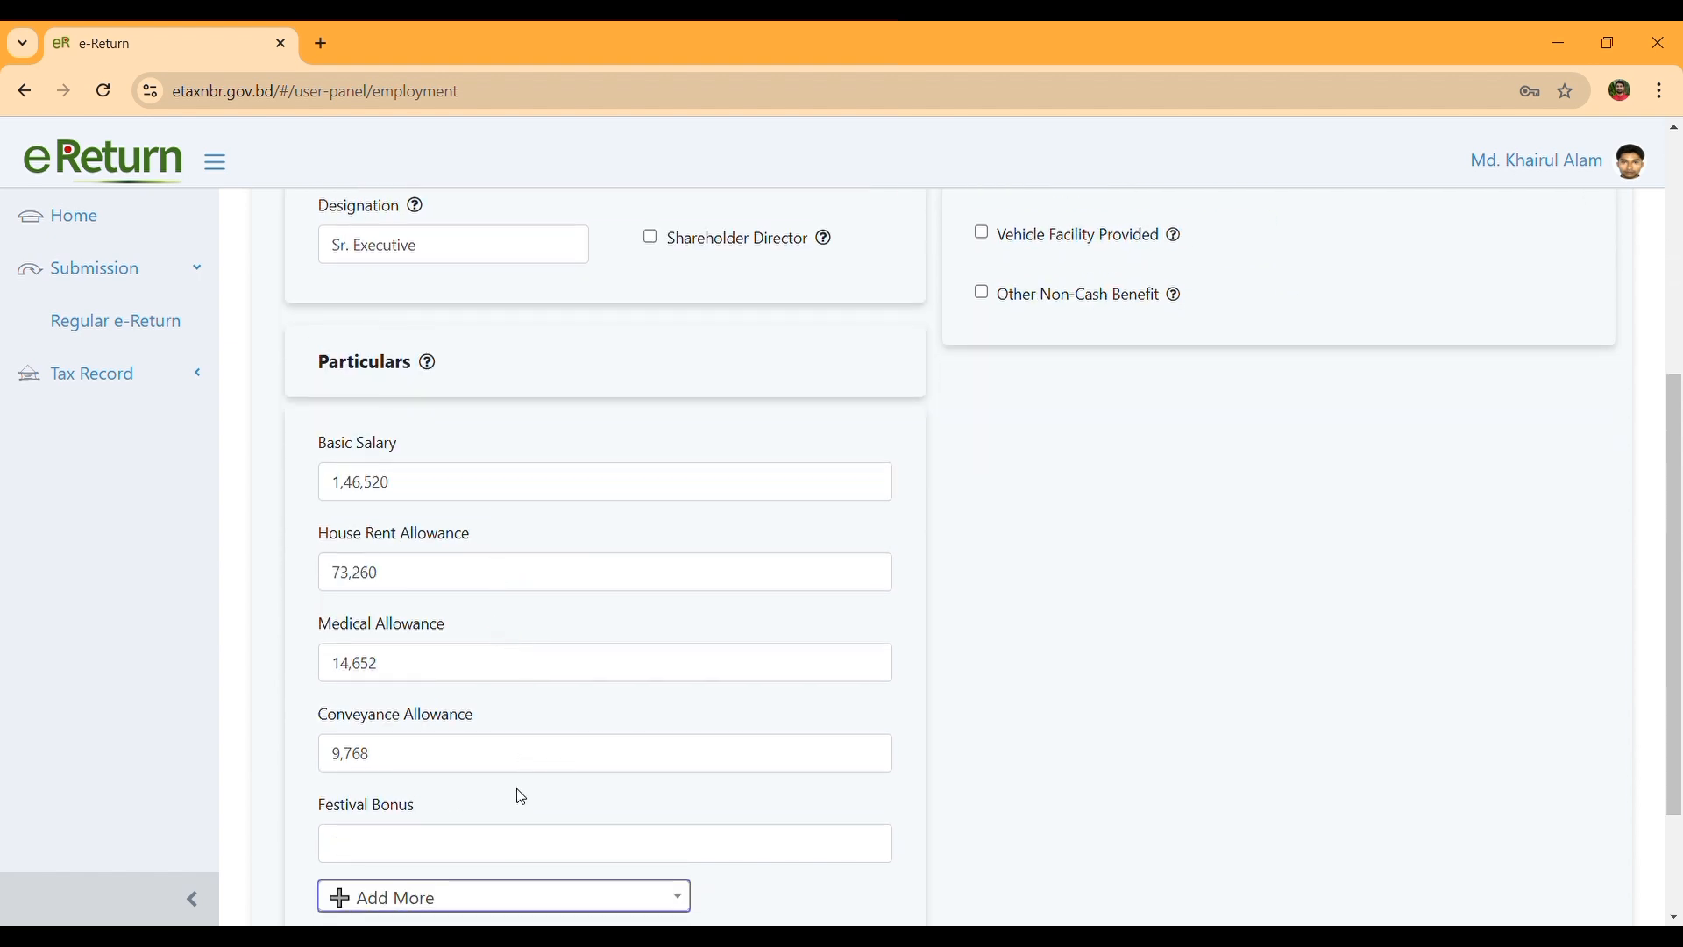
pyautogui.scroll(-1, 531, 837)
pyautogui.scroll(-1, 530, 839)
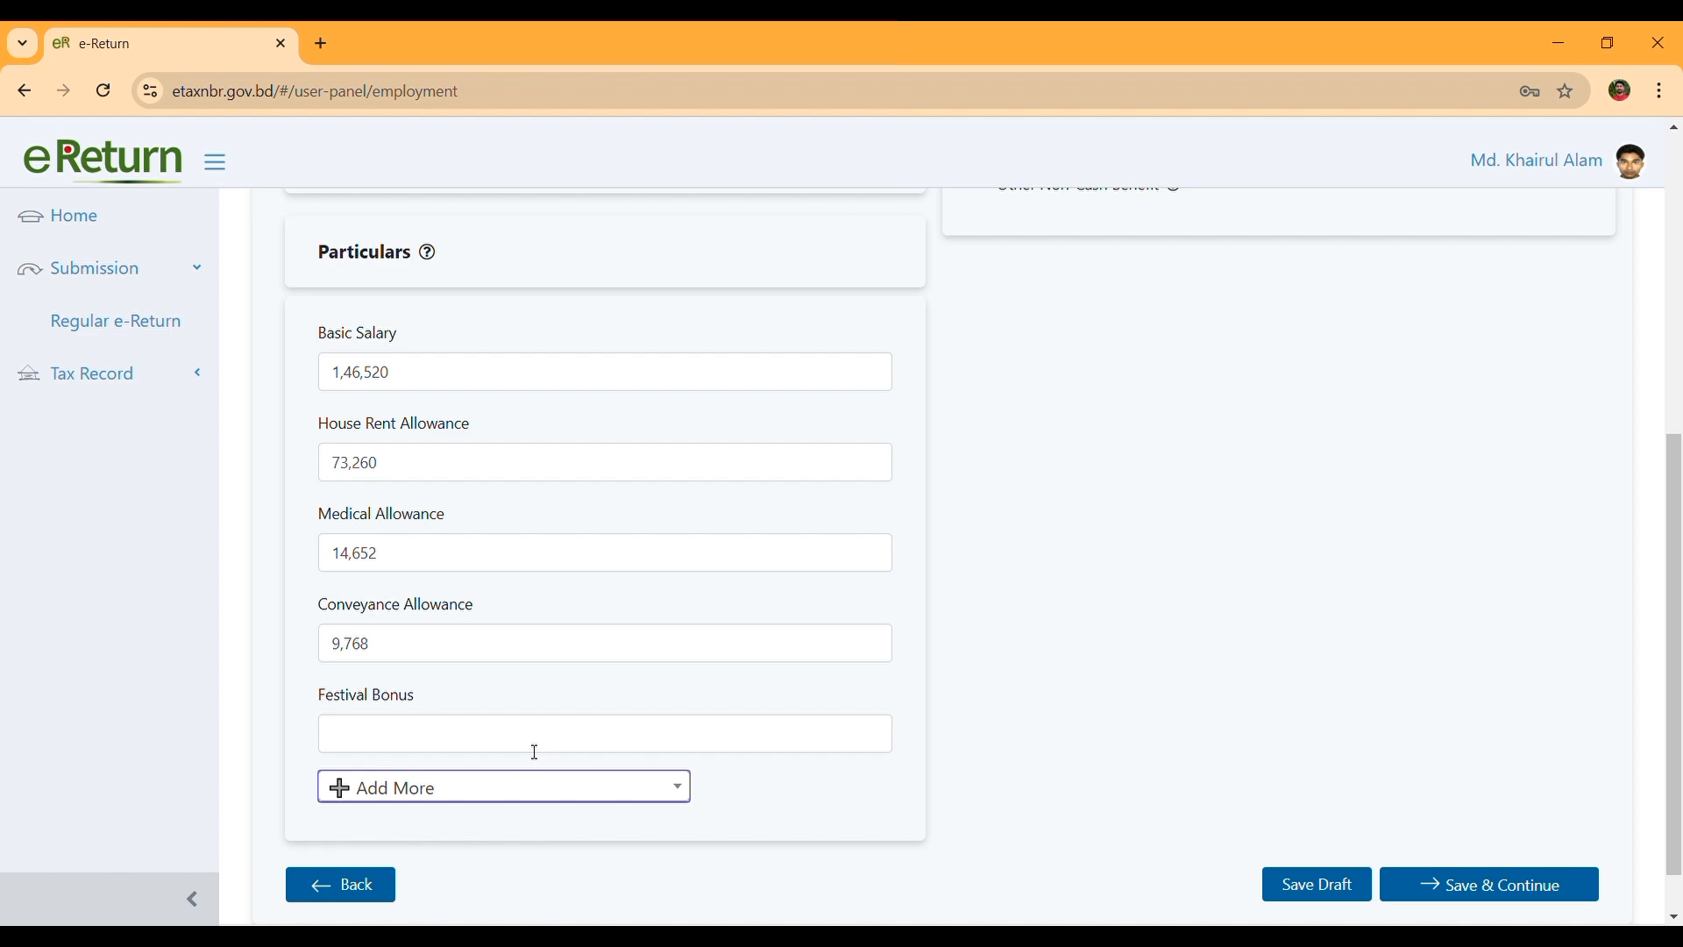
pyautogui.scroll(7, 534, 752)
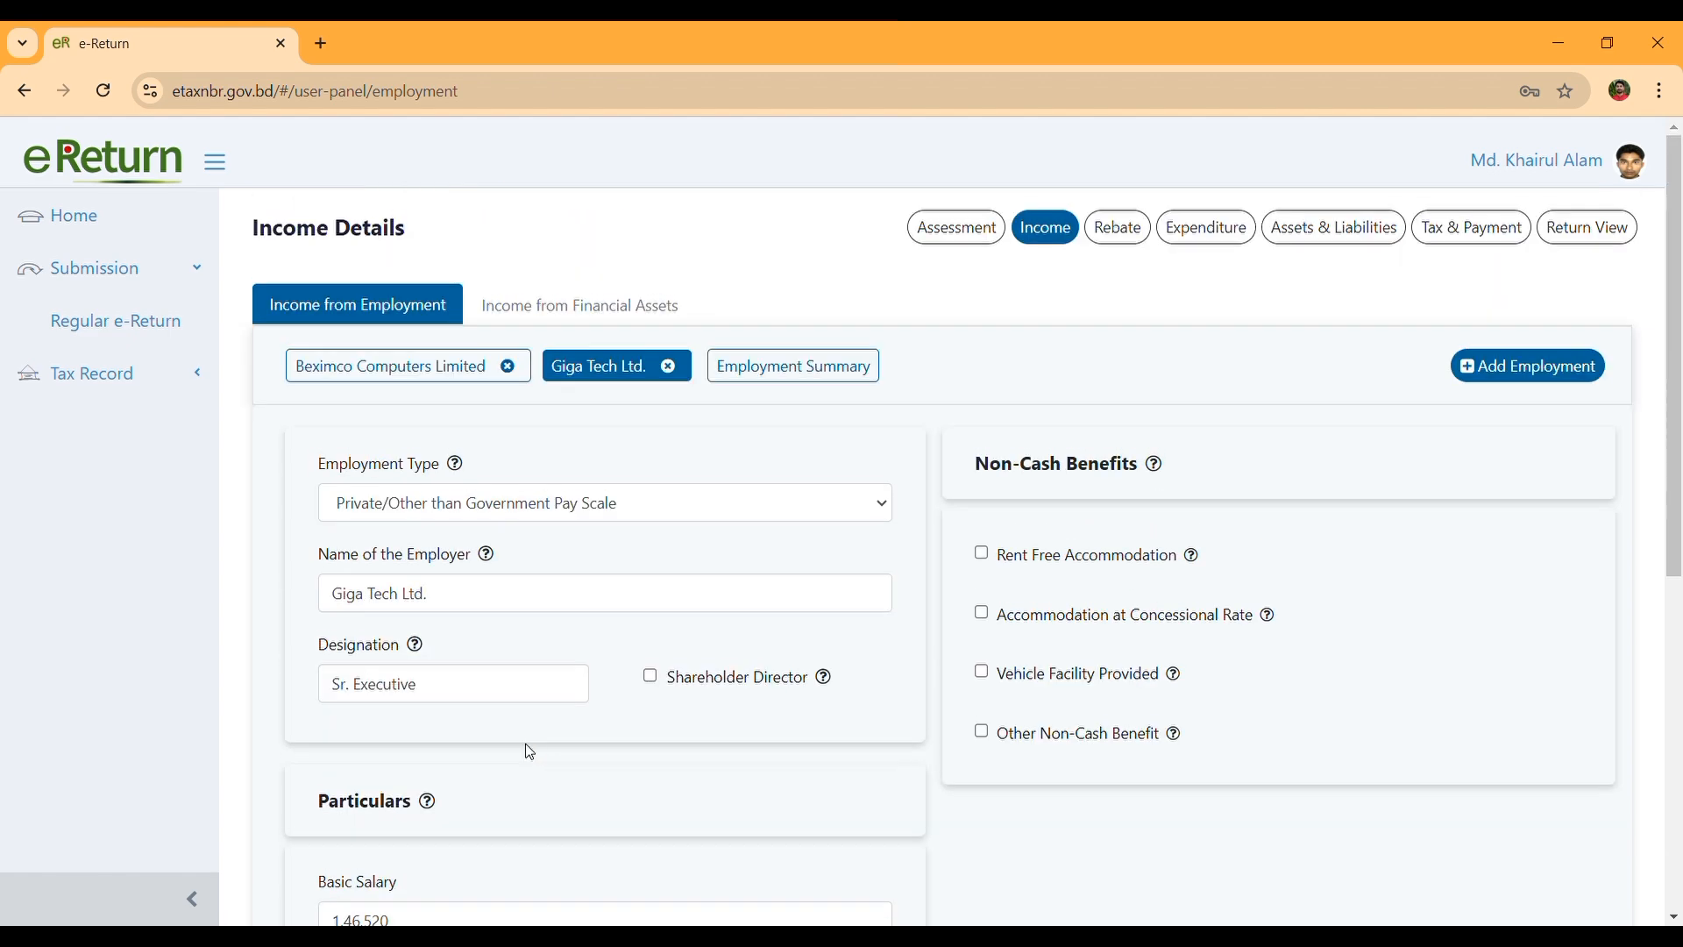
# Step: Check the bank interest entries with TDS under Income from Financial Assets, and save them to continue to the rebate section
pyautogui.click(581, 314)
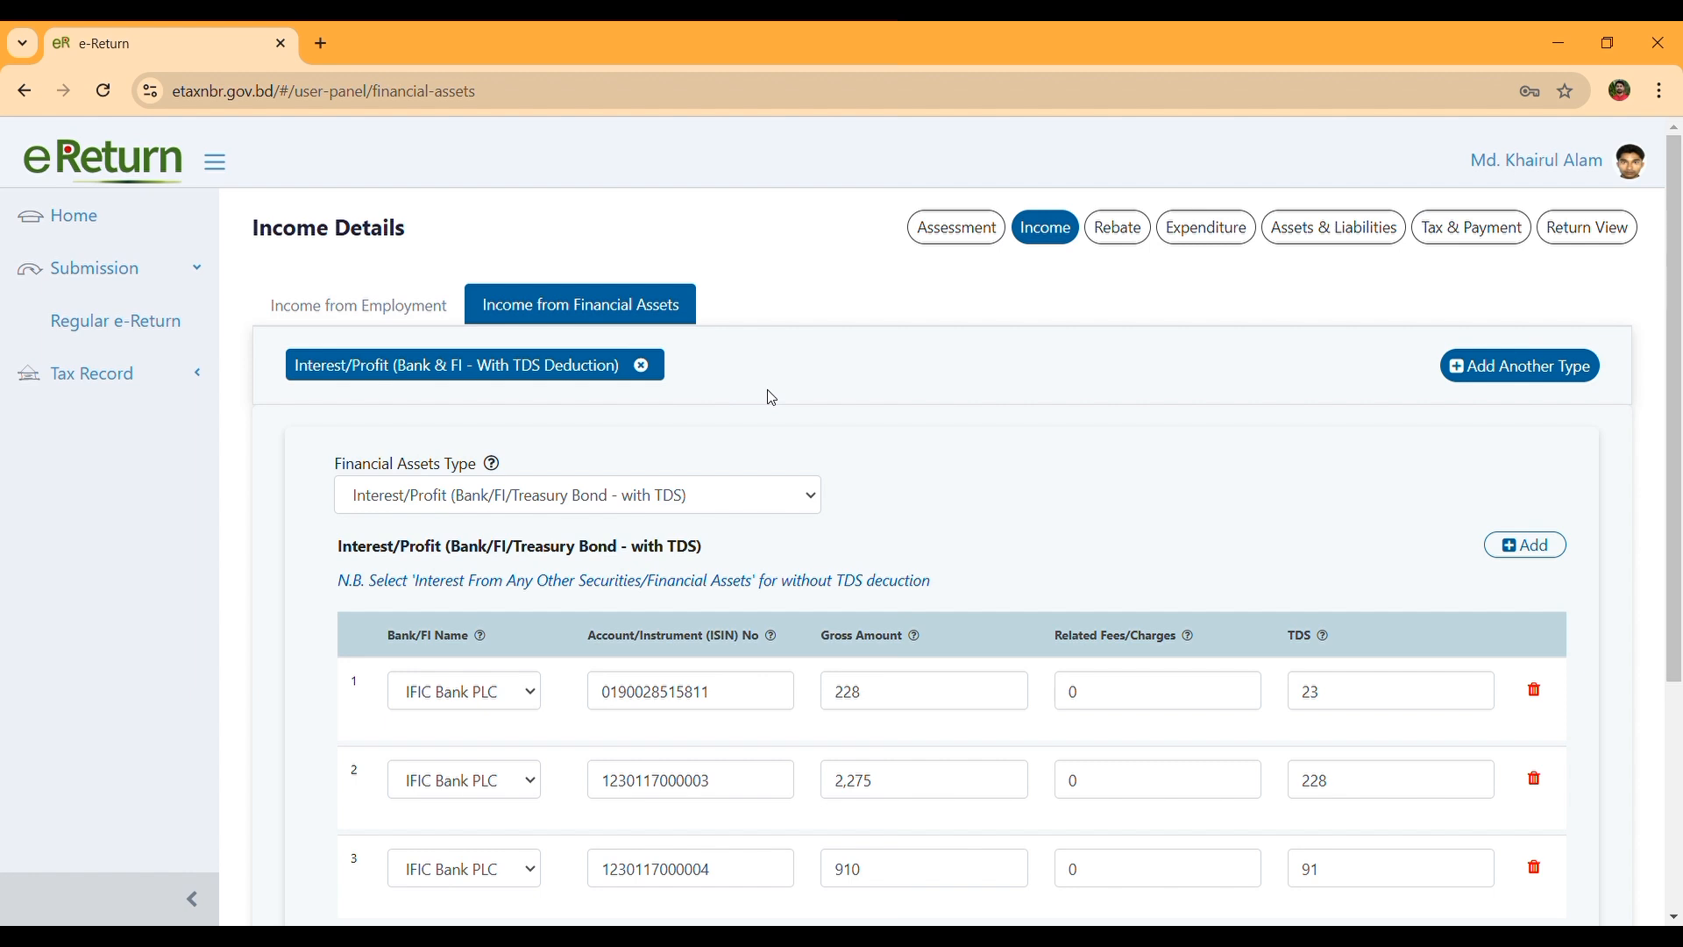
pyautogui.scroll(-1, 771, 399)
pyautogui.scroll(1, 771, 398)
pyautogui.scroll(-1, 779, 699)
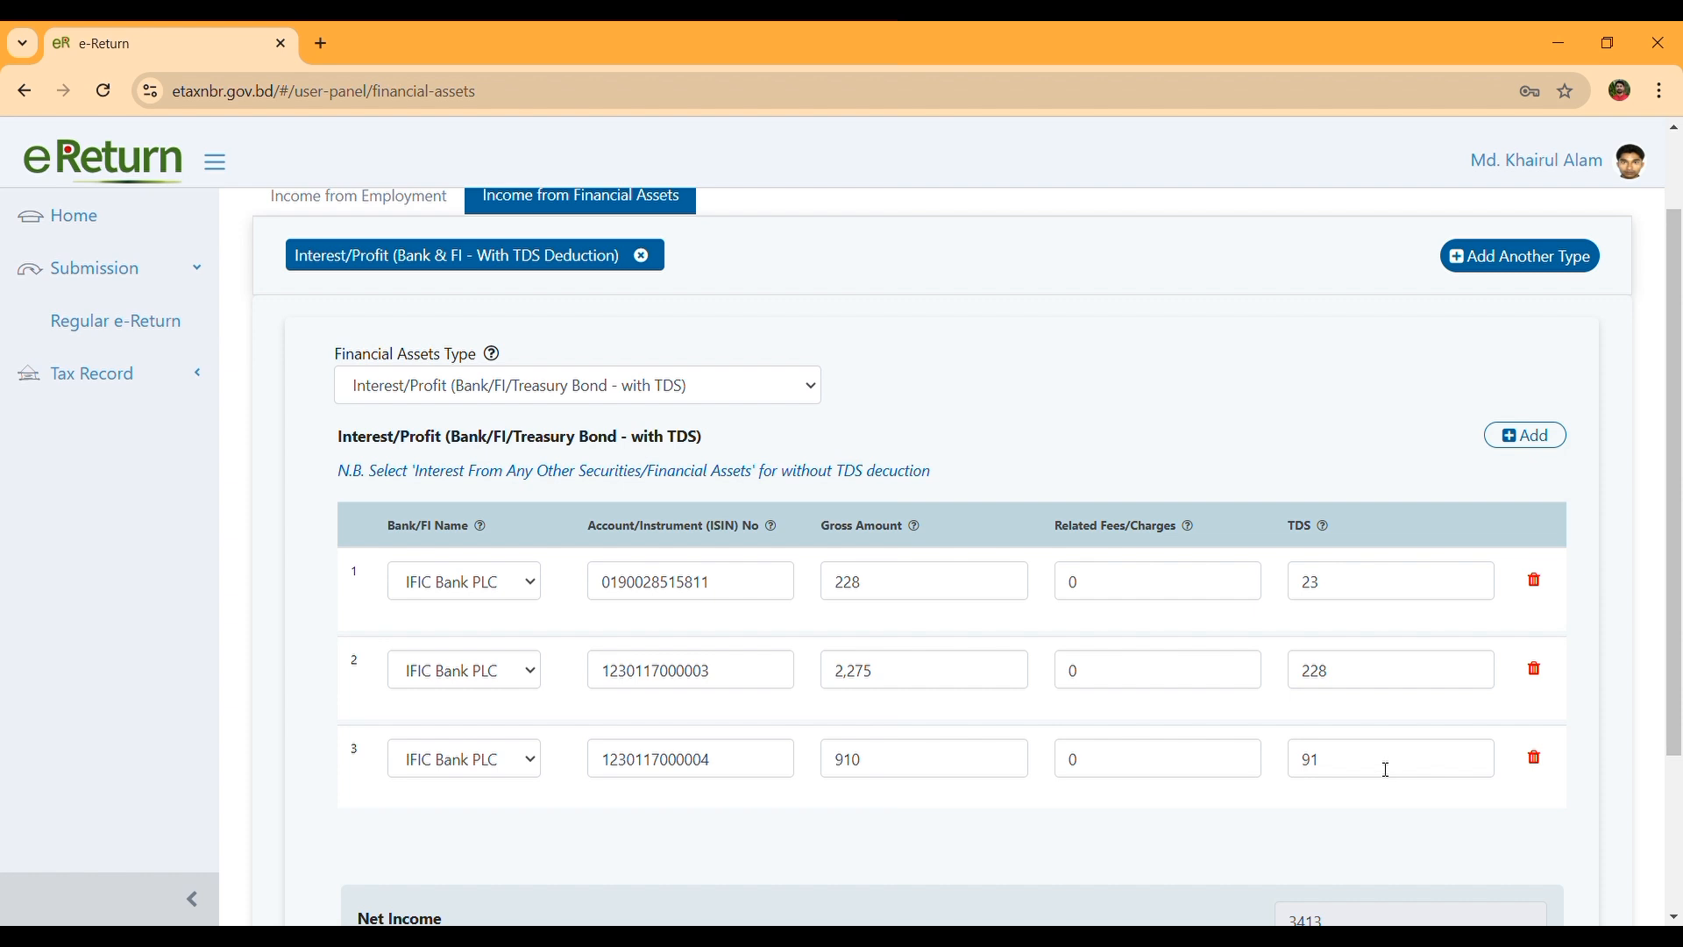
pyautogui.scroll(-3, 1386, 770)
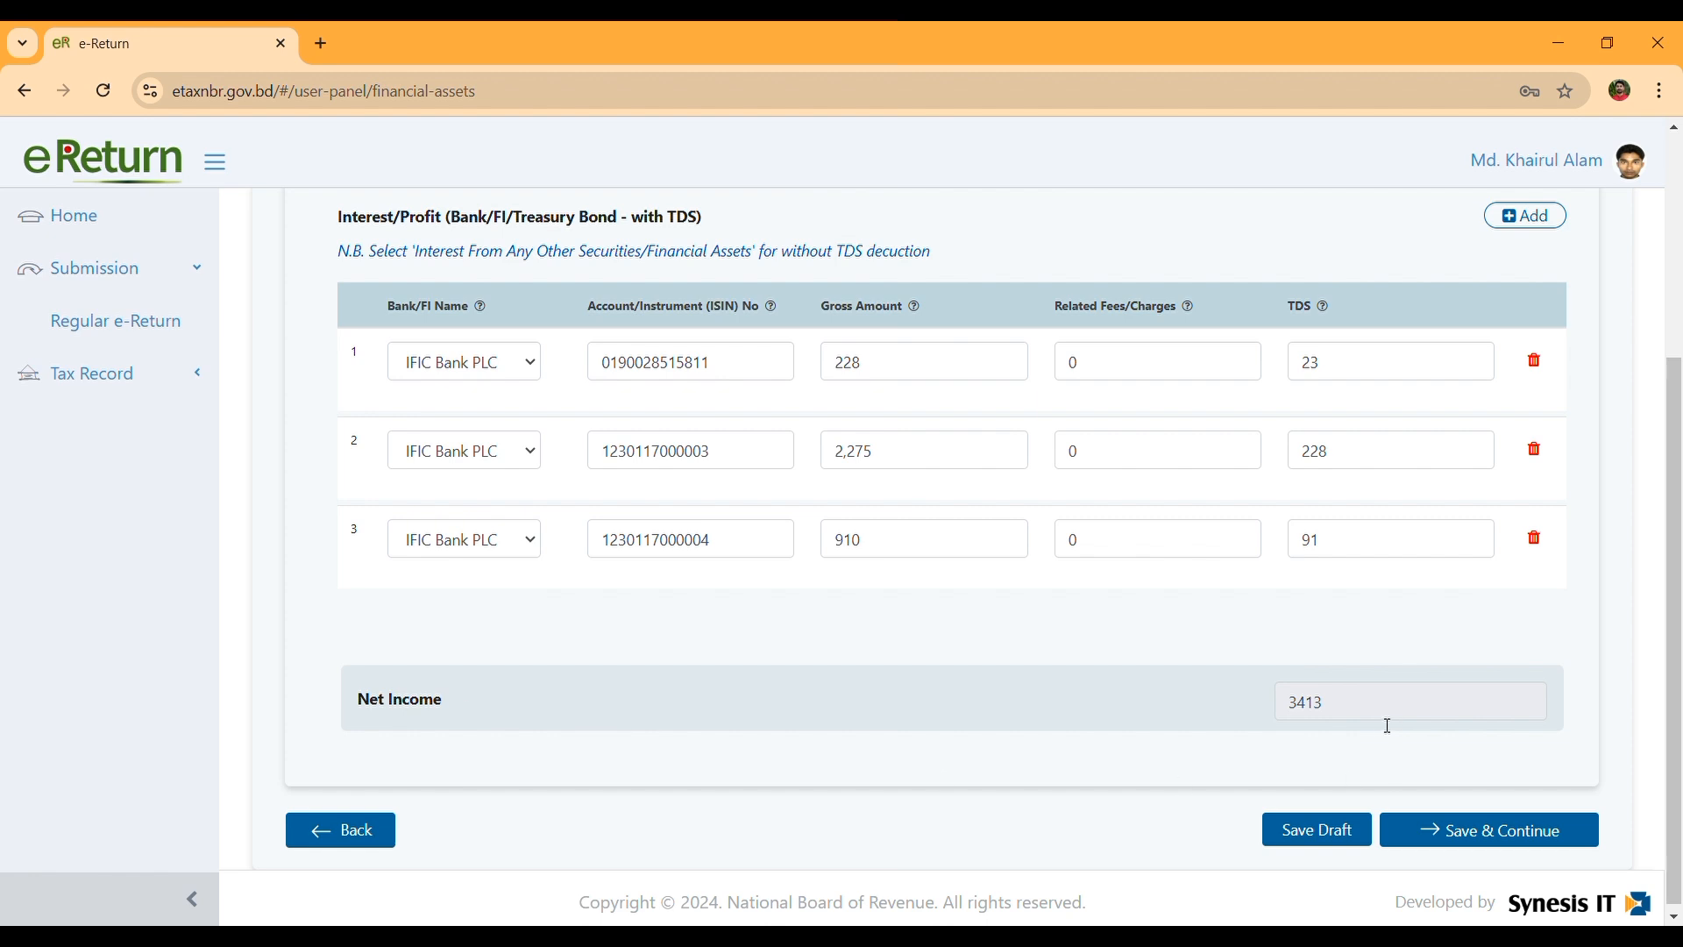
pyautogui.click(1521, 843)
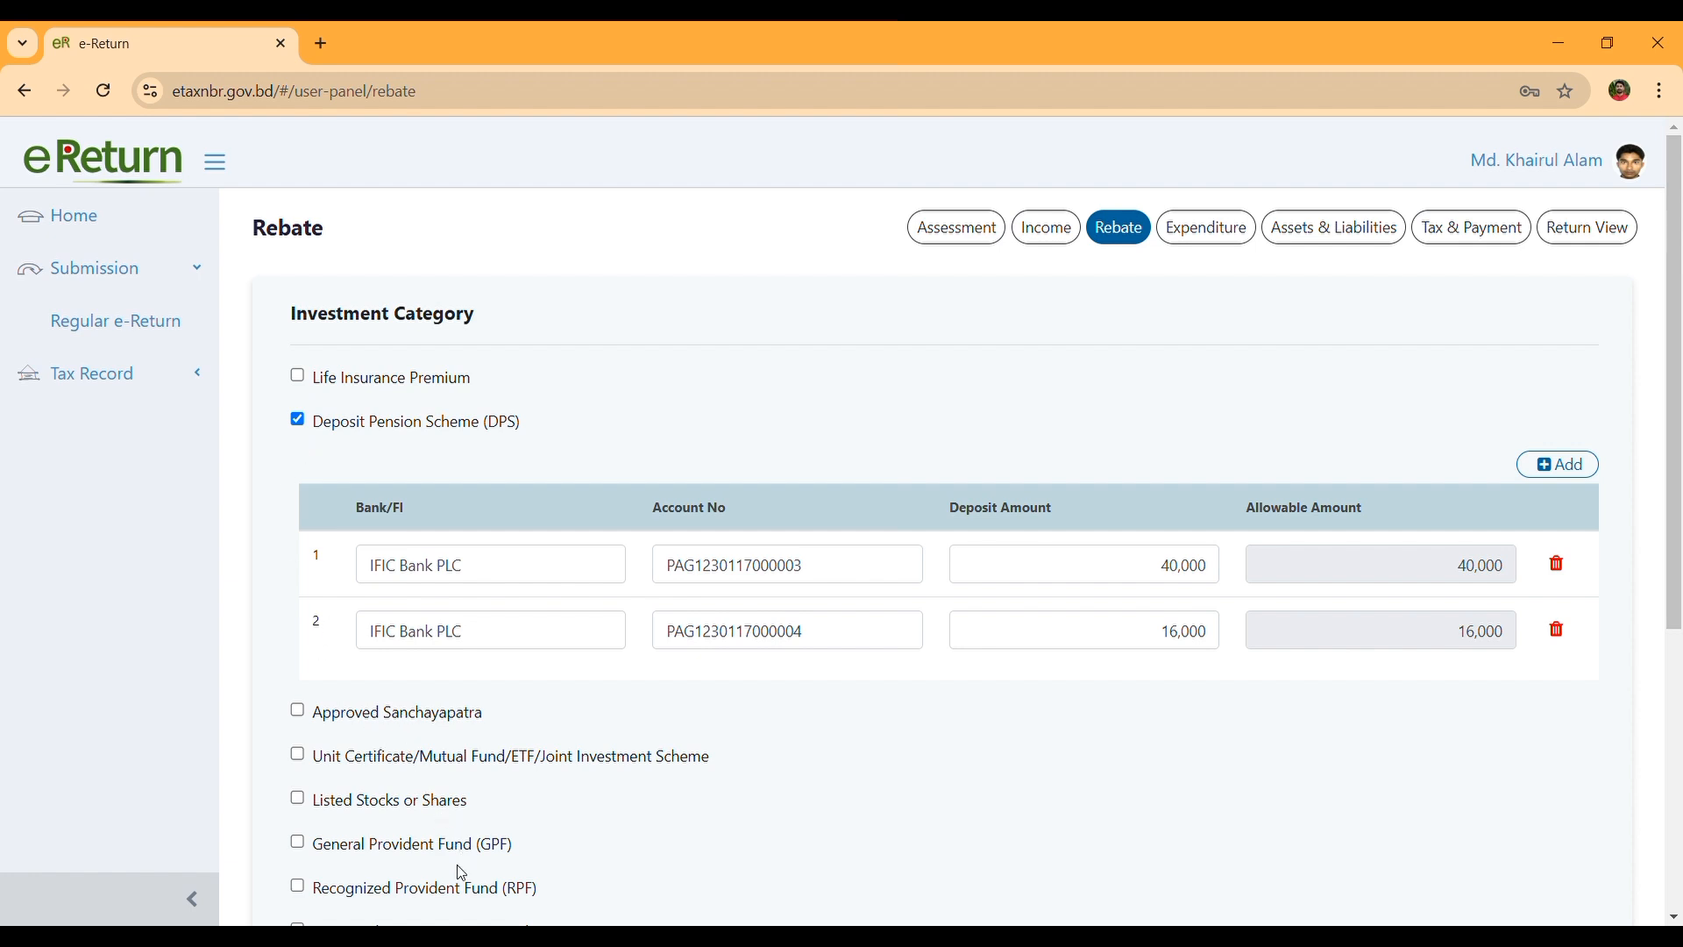
# Step: Examine the rebate investment categories and the account numbers and deposit amounts of the two Deposit Pension Scheme entries
pyautogui.scroll(-2, 462, 874)
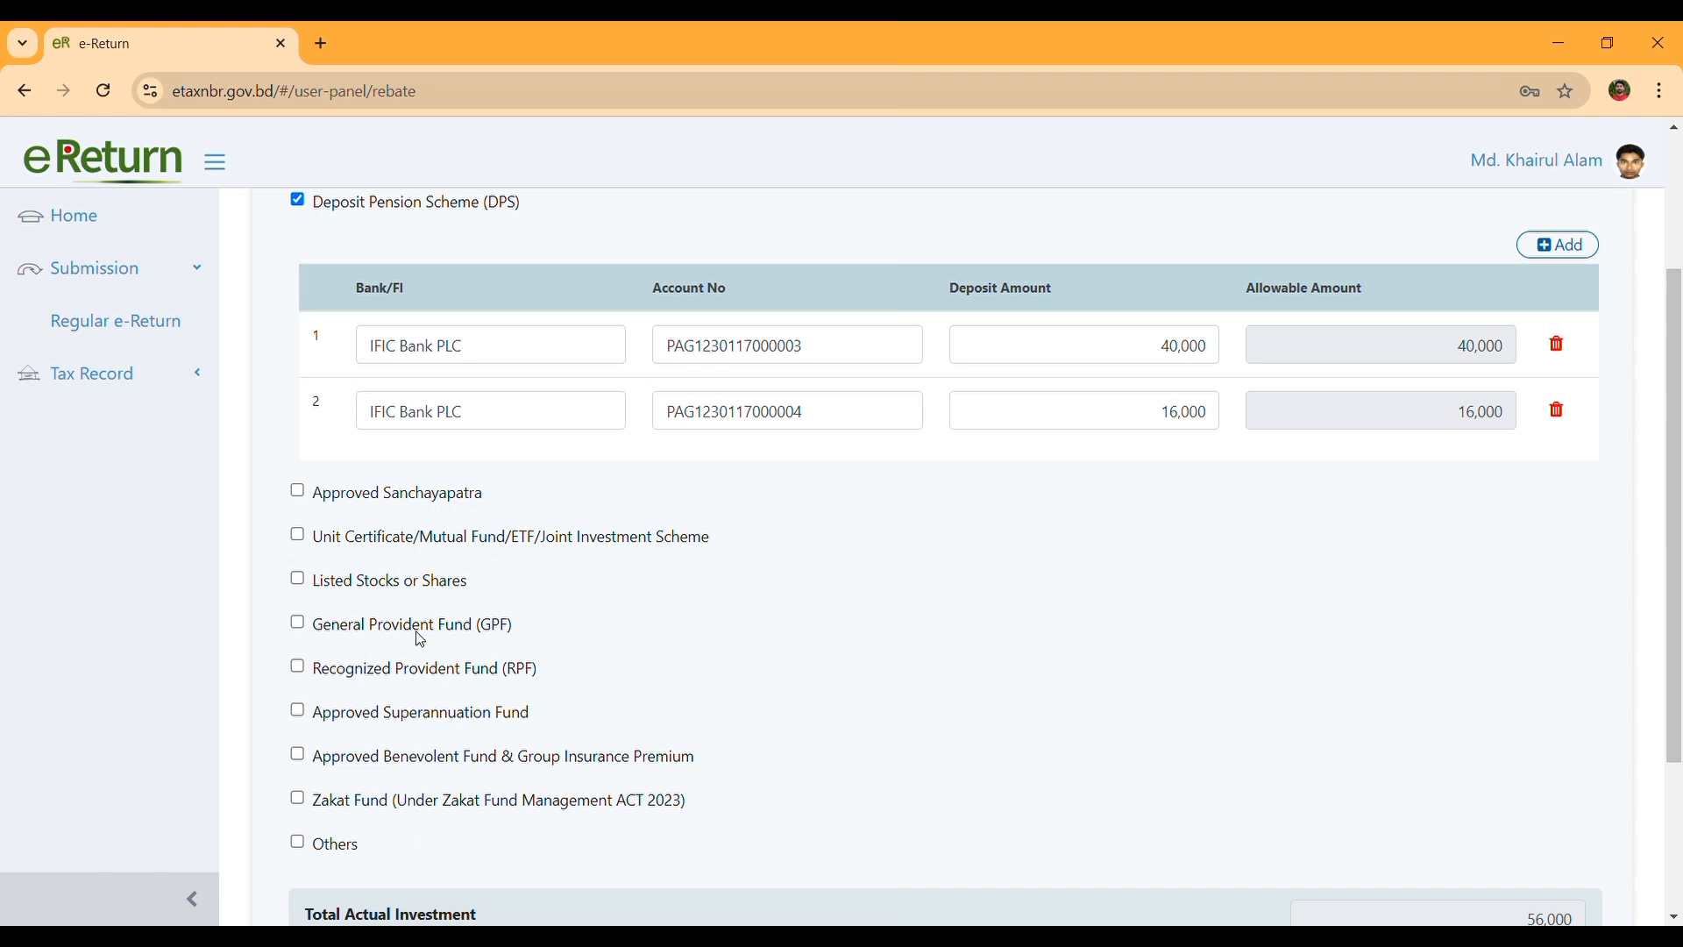
pyautogui.scroll(1, 419, 557)
pyautogui.scroll(1, 420, 559)
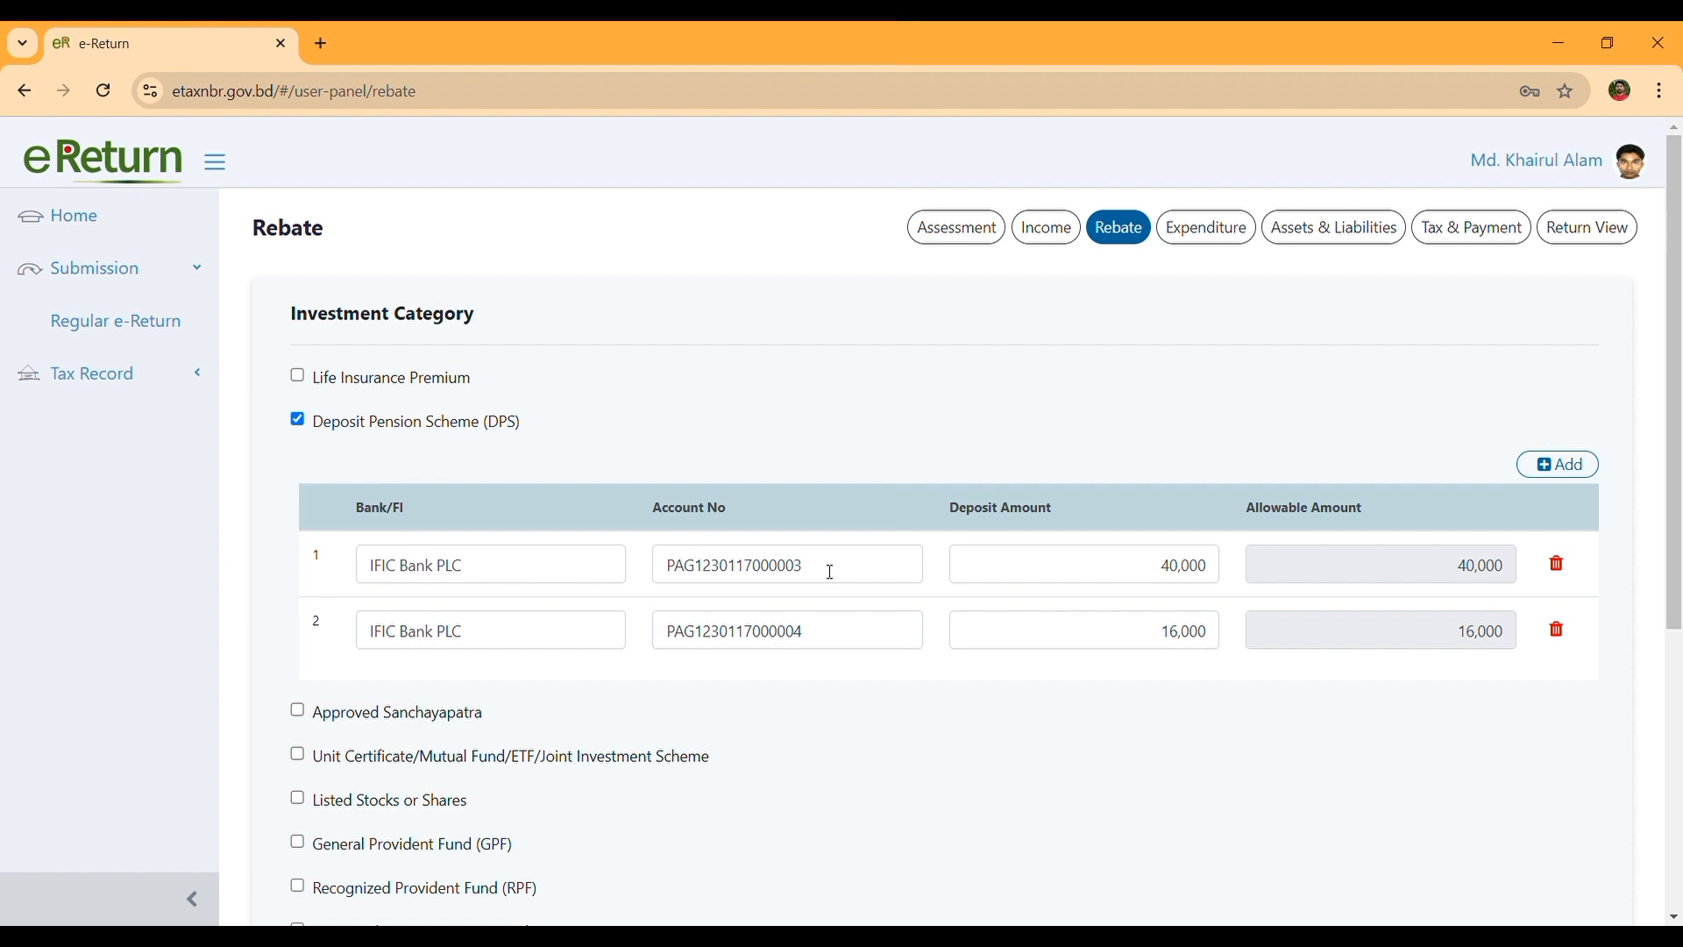
pyautogui.moveTo(829, 567); pyautogui.dragTo(686, 583)
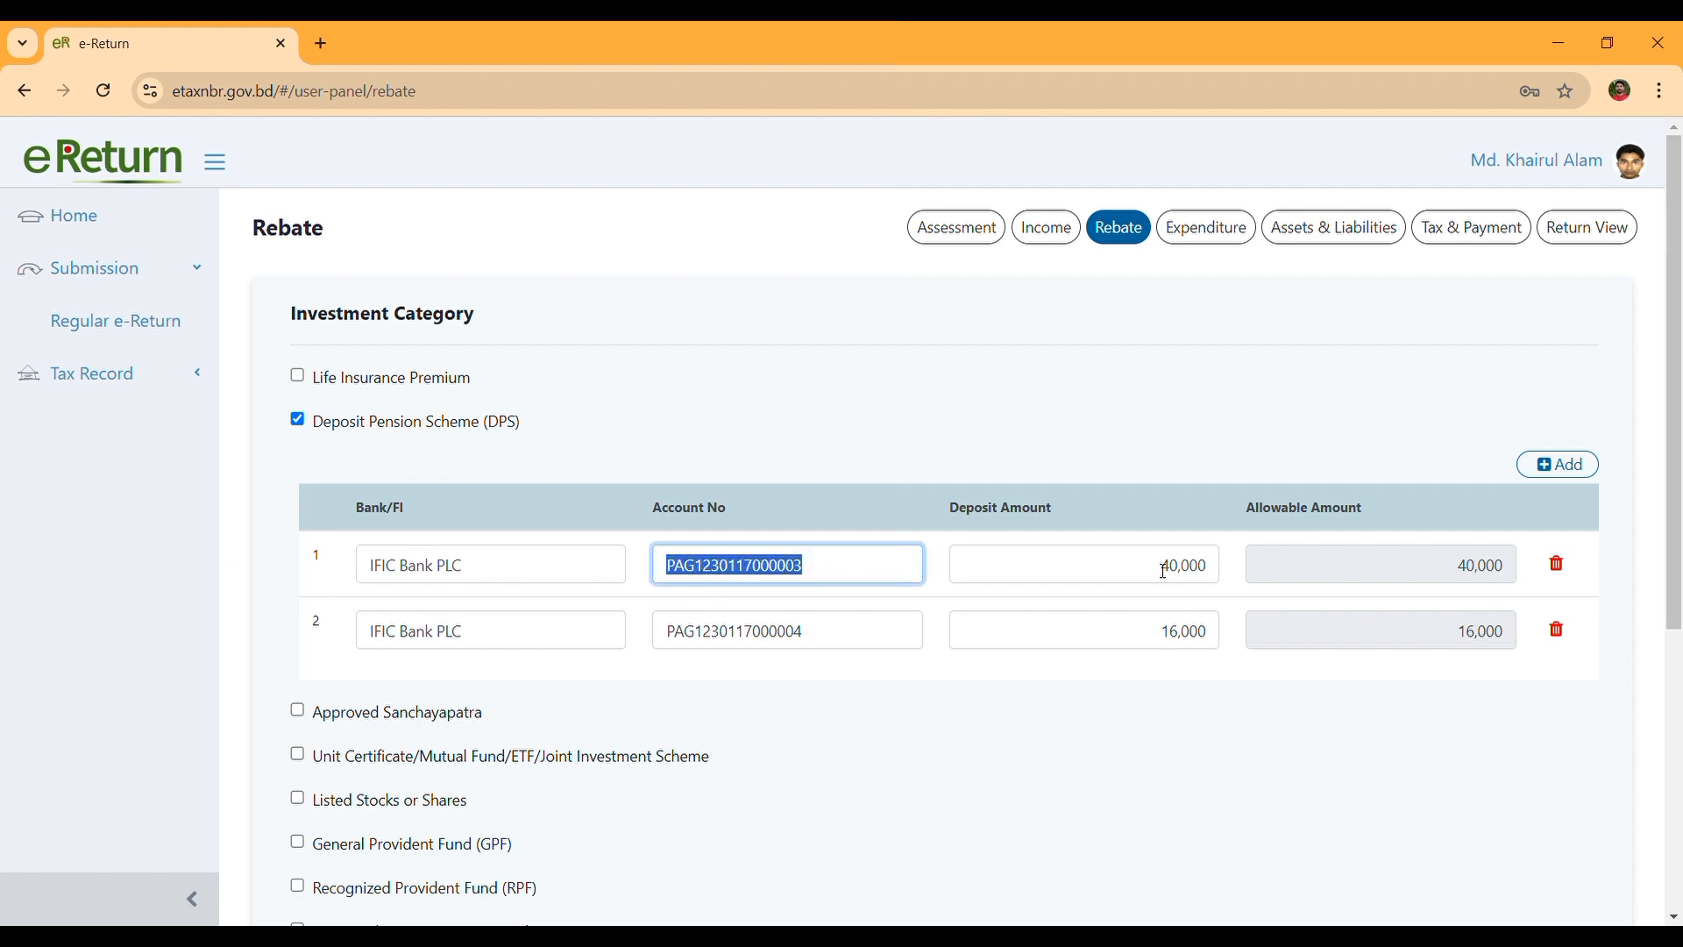
pyautogui.moveTo(1164, 569); pyautogui.dragTo(1215, 574)
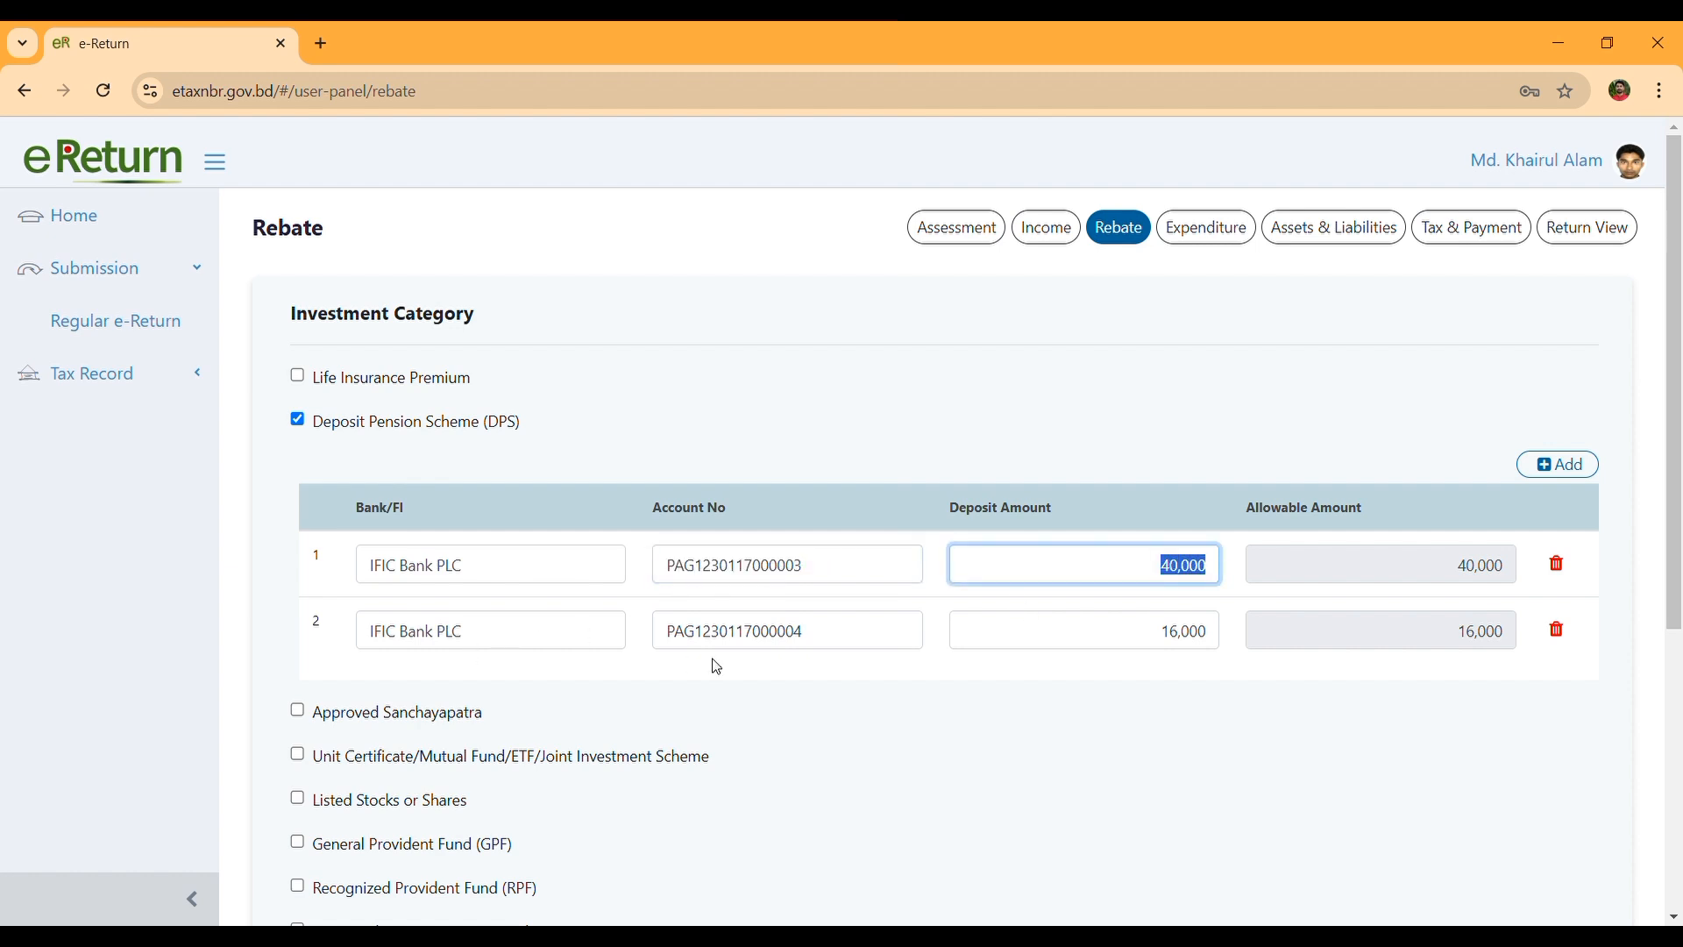
pyautogui.moveTo(847, 649); pyautogui.dragTo(656, 655)
pyautogui.click(1143, 638)
pyautogui.moveTo(1145, 638); pyautogui.dragTo(1213, 646)
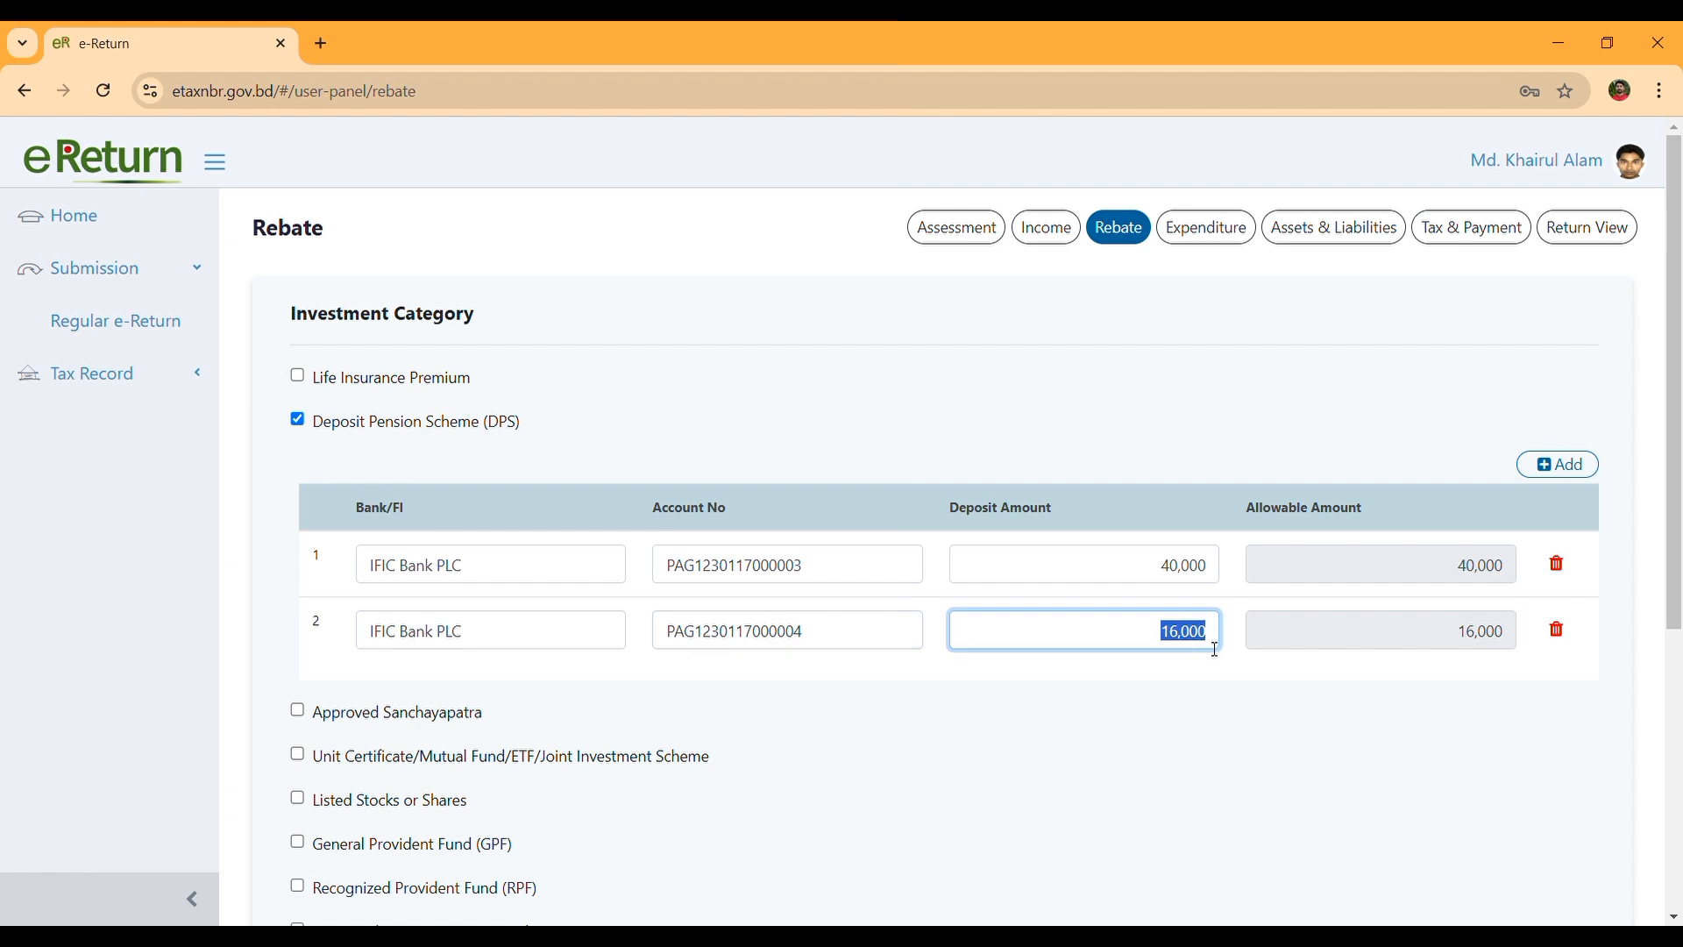
pyautogui.click(1231, 682)
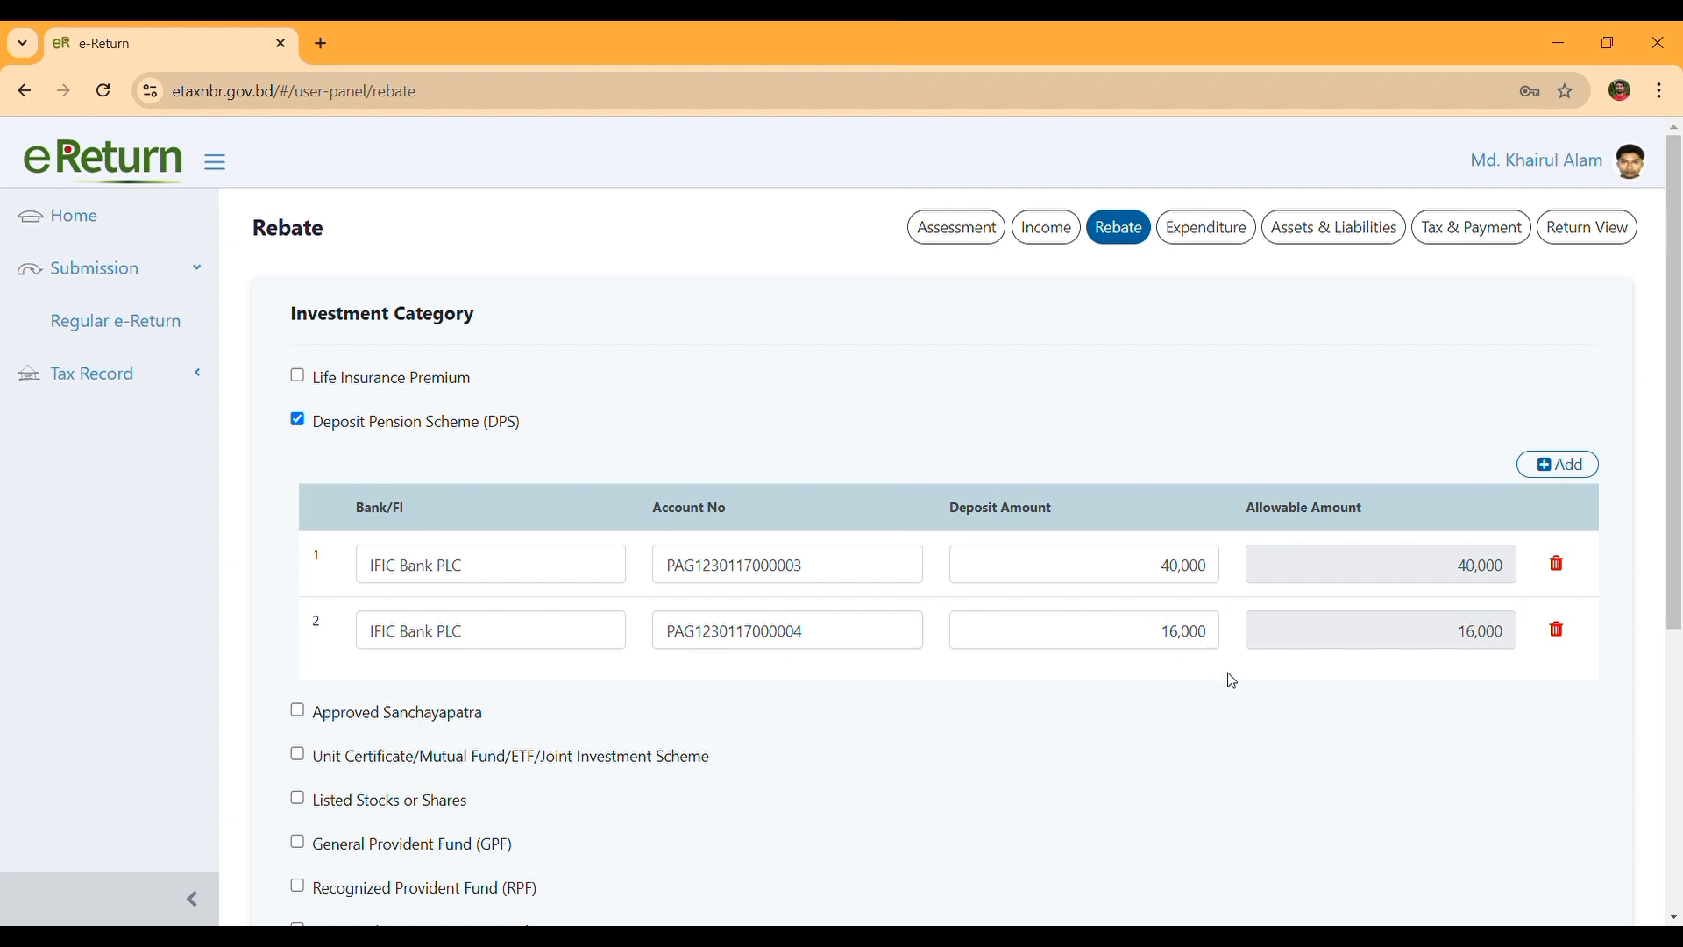
# Step: Save the rebate section after checking its investment totals, and examine the IT10BB option and the main lifestyle expense rows under Expenditure
pyautogui.scroll(-5, 1231, 682)
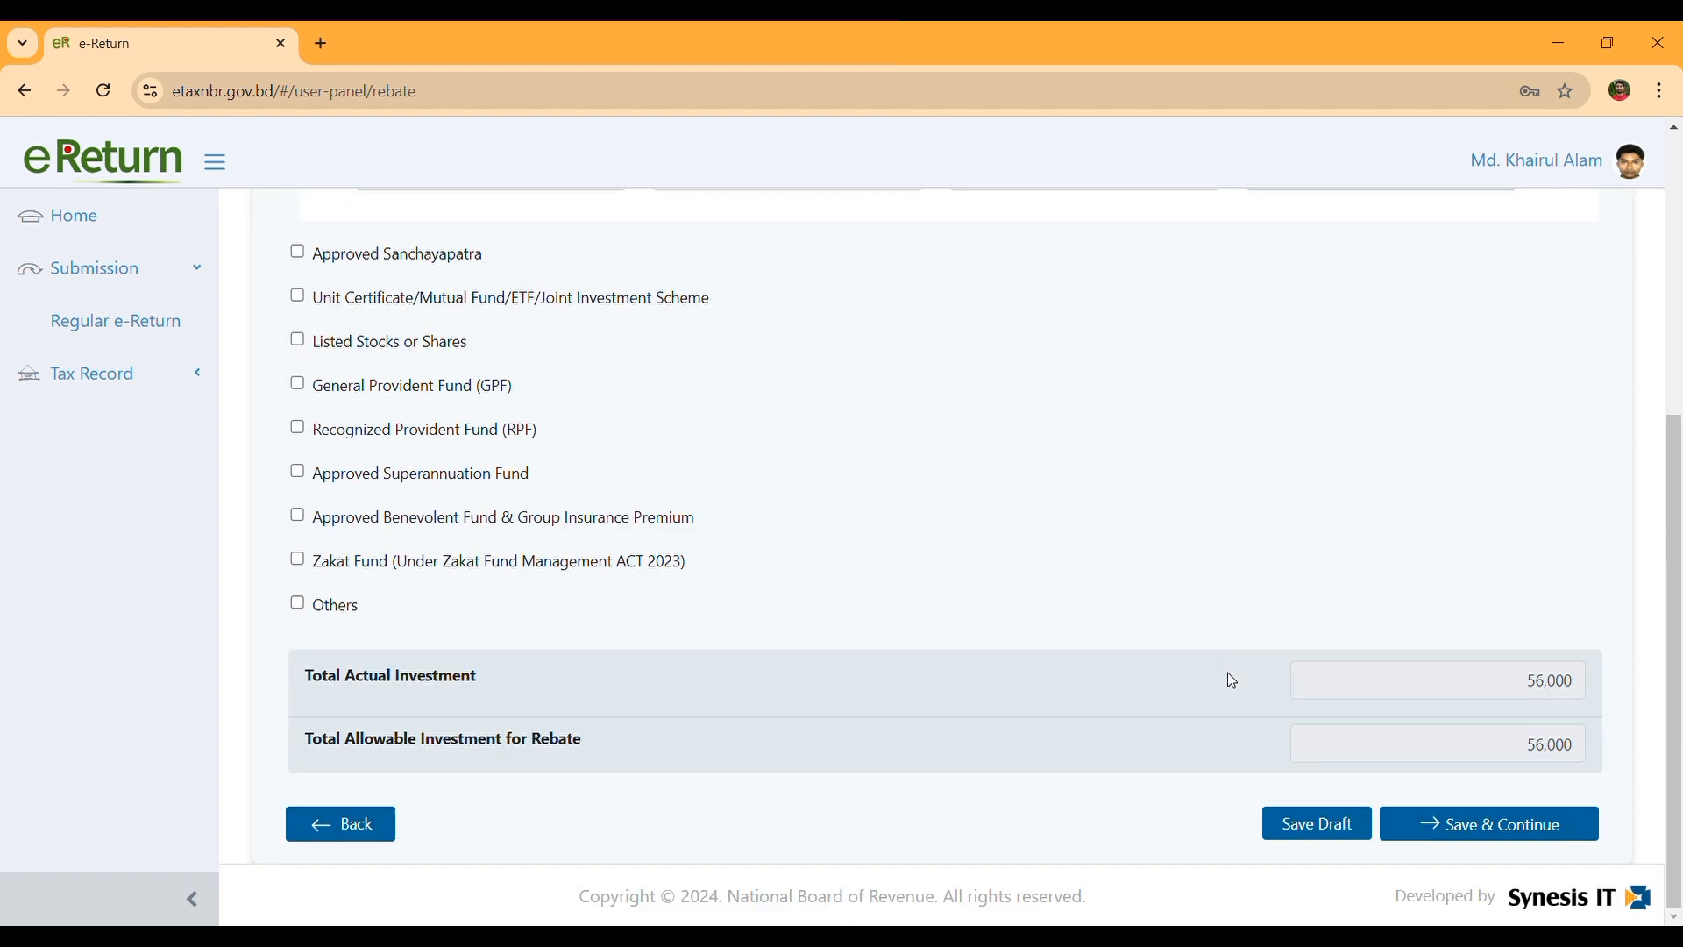
pyautogui.click(1519, 840)
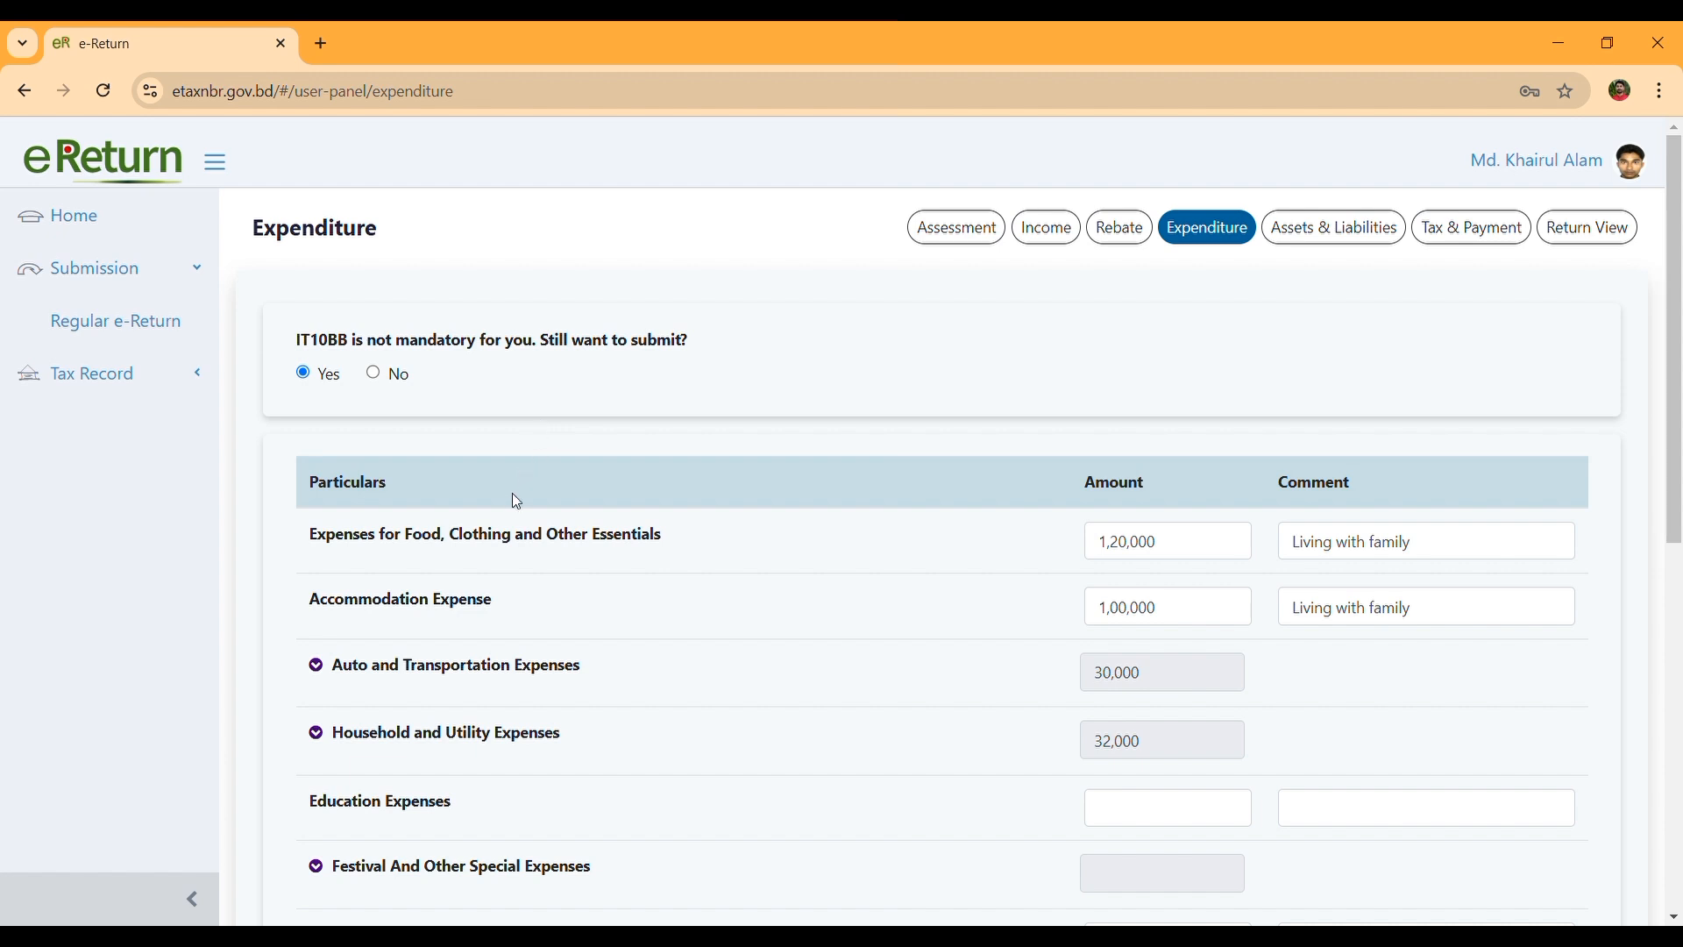
pyautogui.scroll(-1, 507, 512)
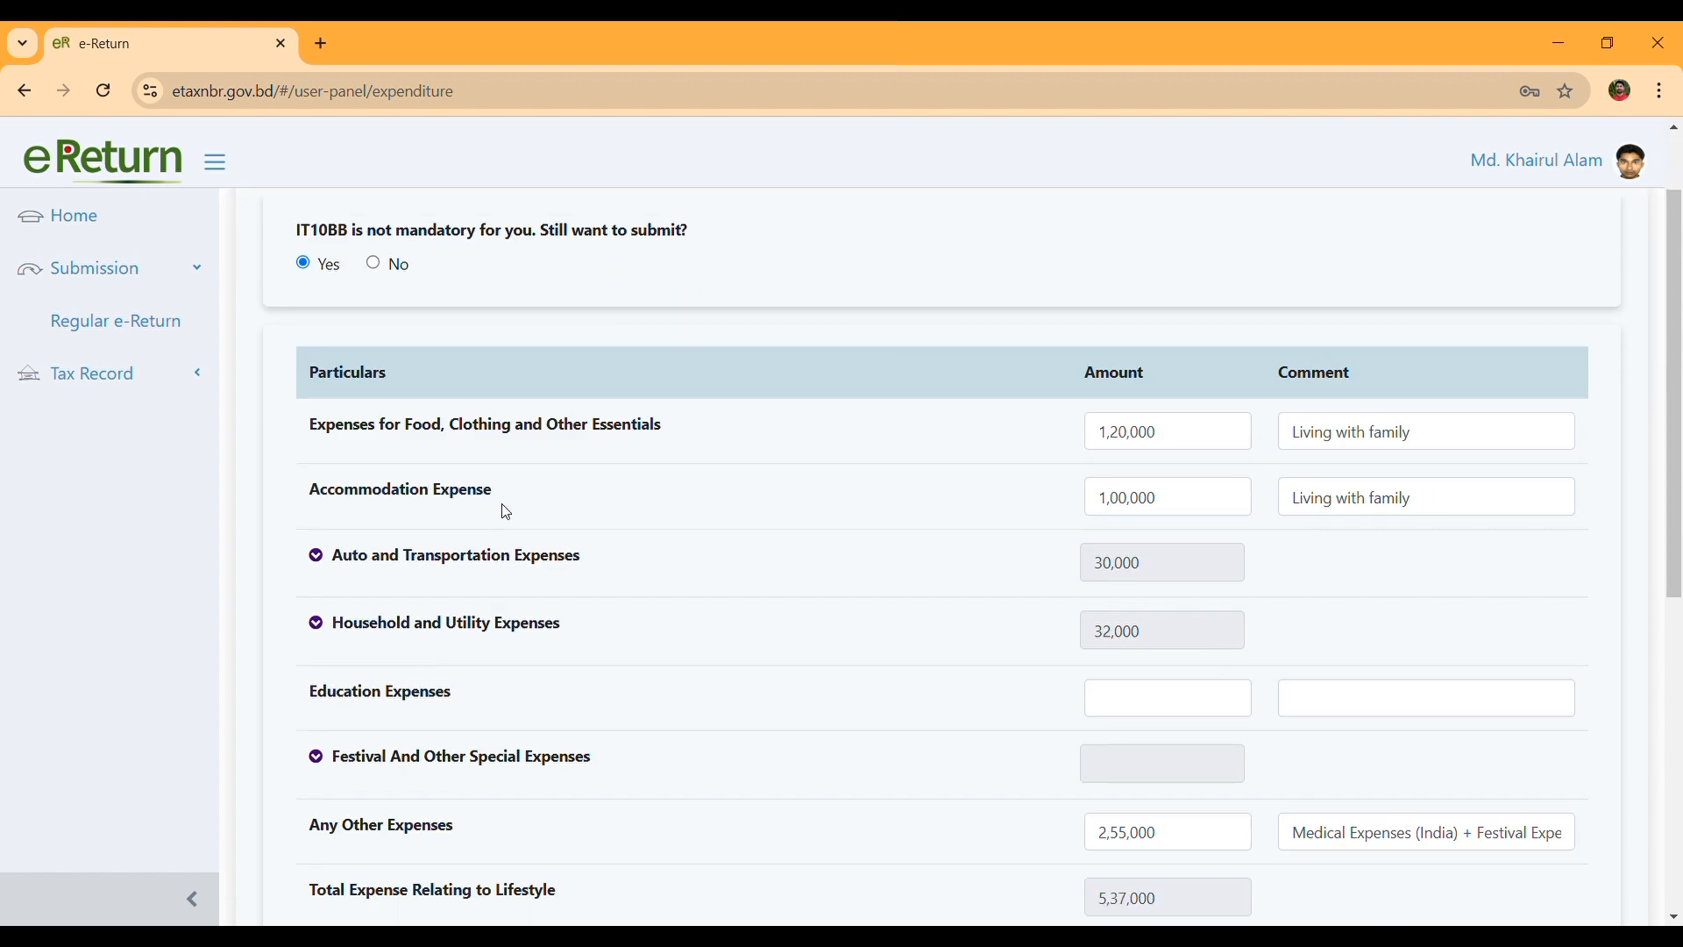
pyautogui.scroll(1, 506, 512)
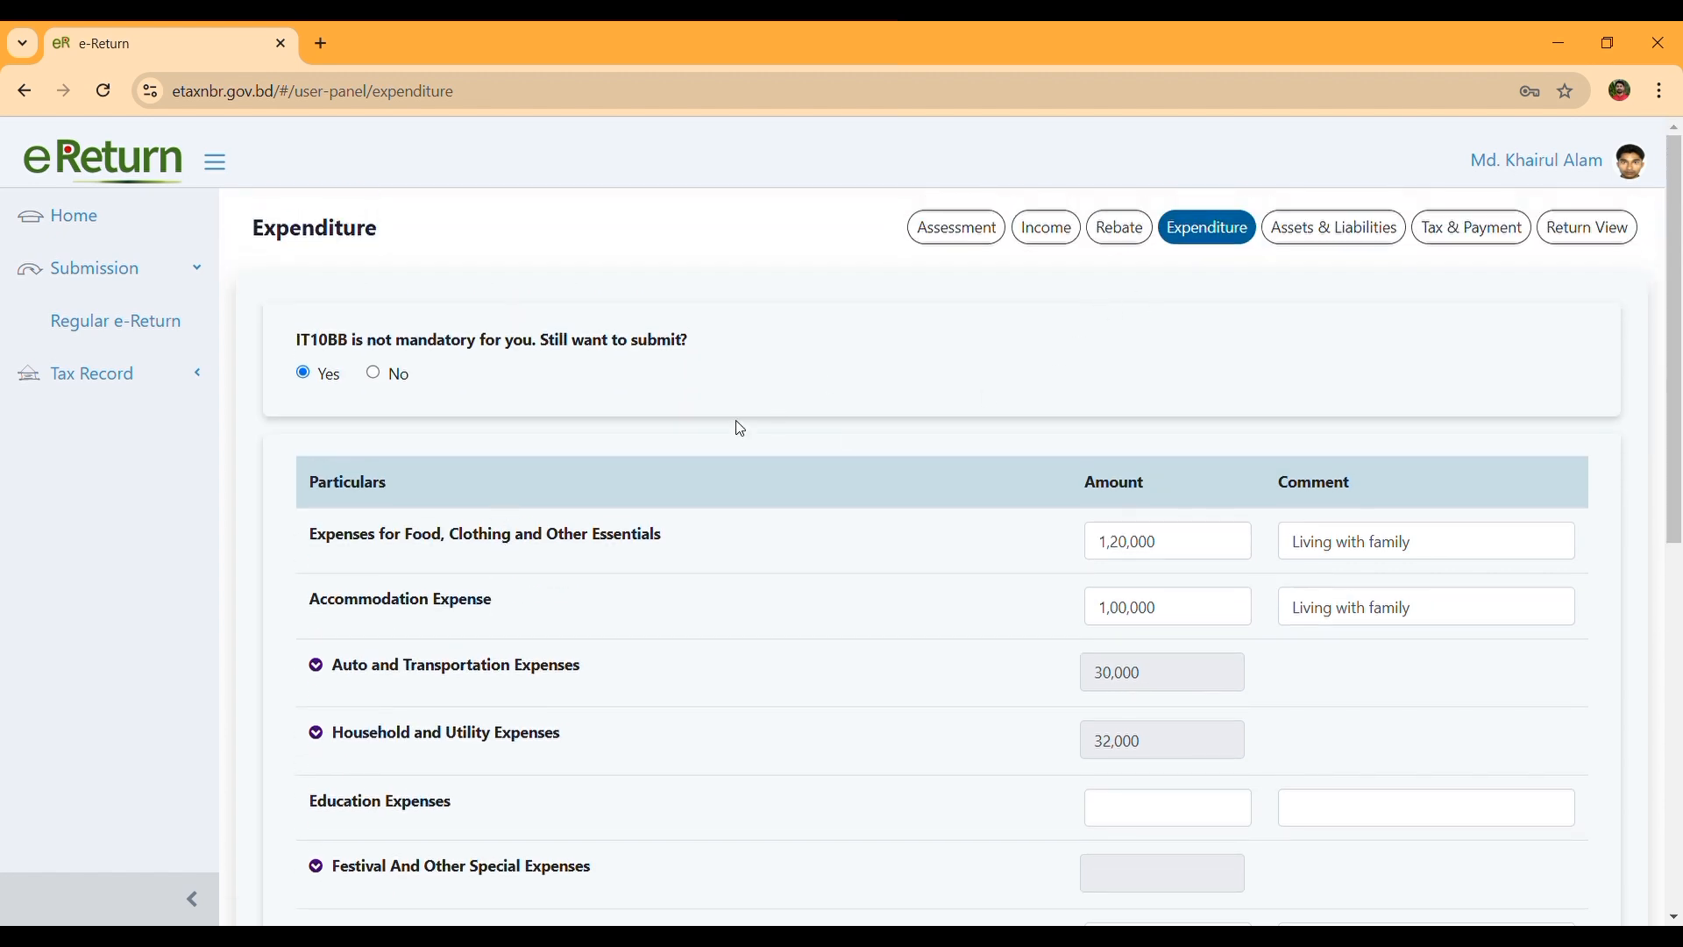
pyautogui.scroll(-1, 704, 502)
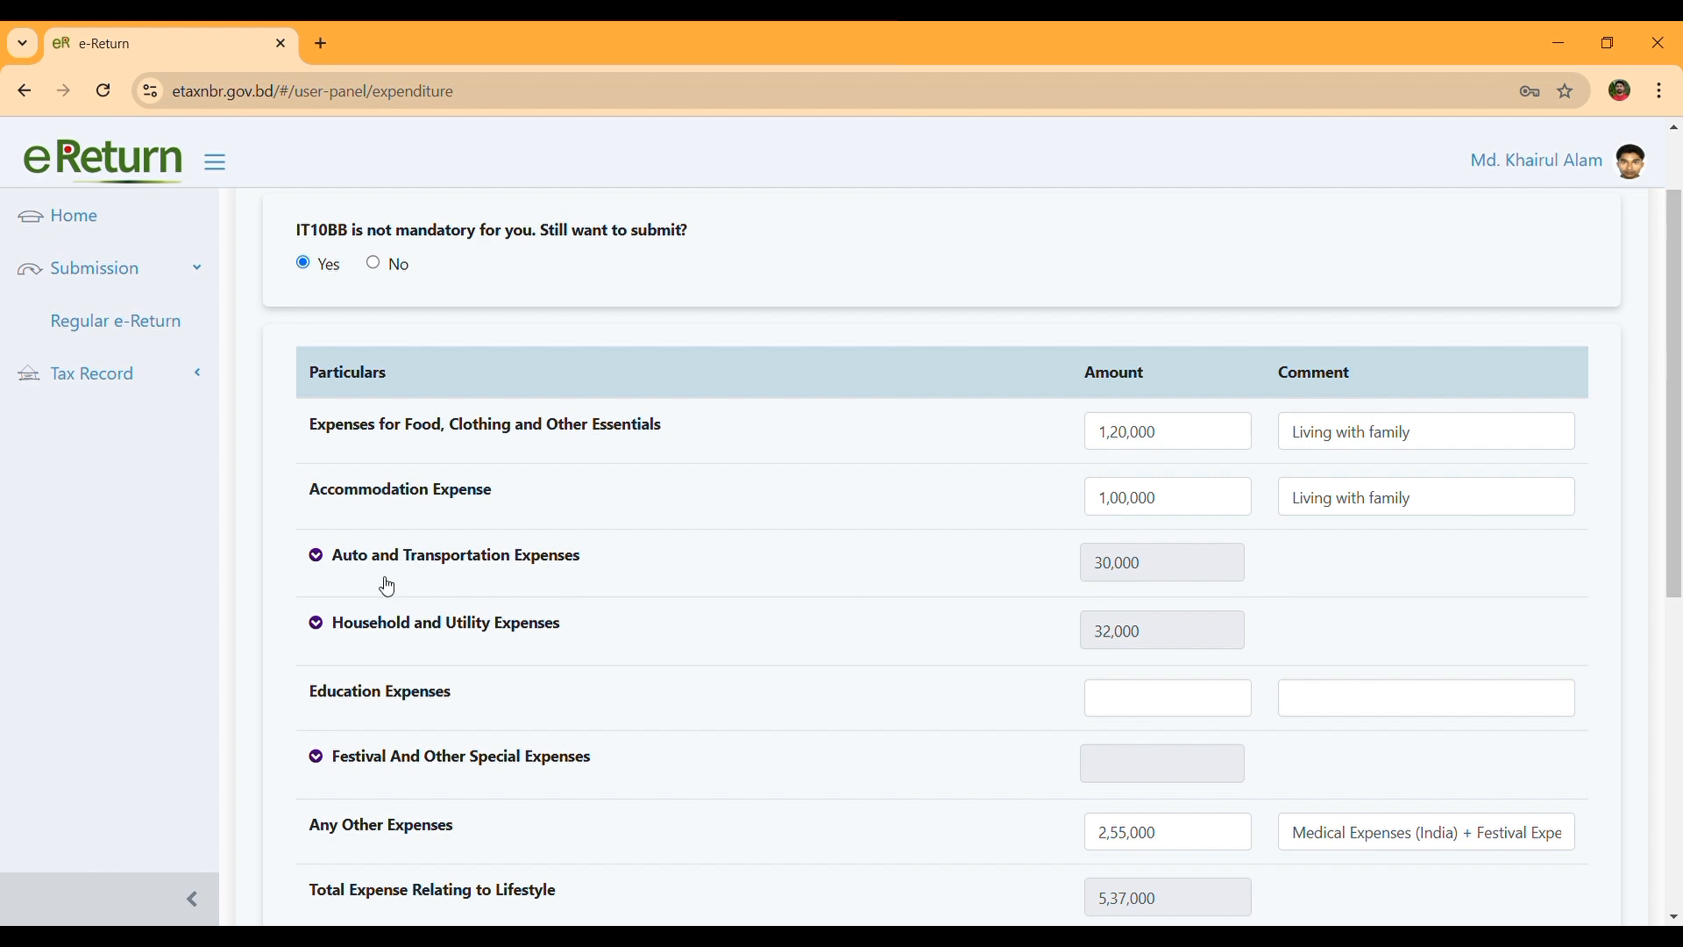
# Step: Expand Auto and Transportation Expenses and check the amount and comment entered for Other Transportation
pyautogui.click(656, 564)
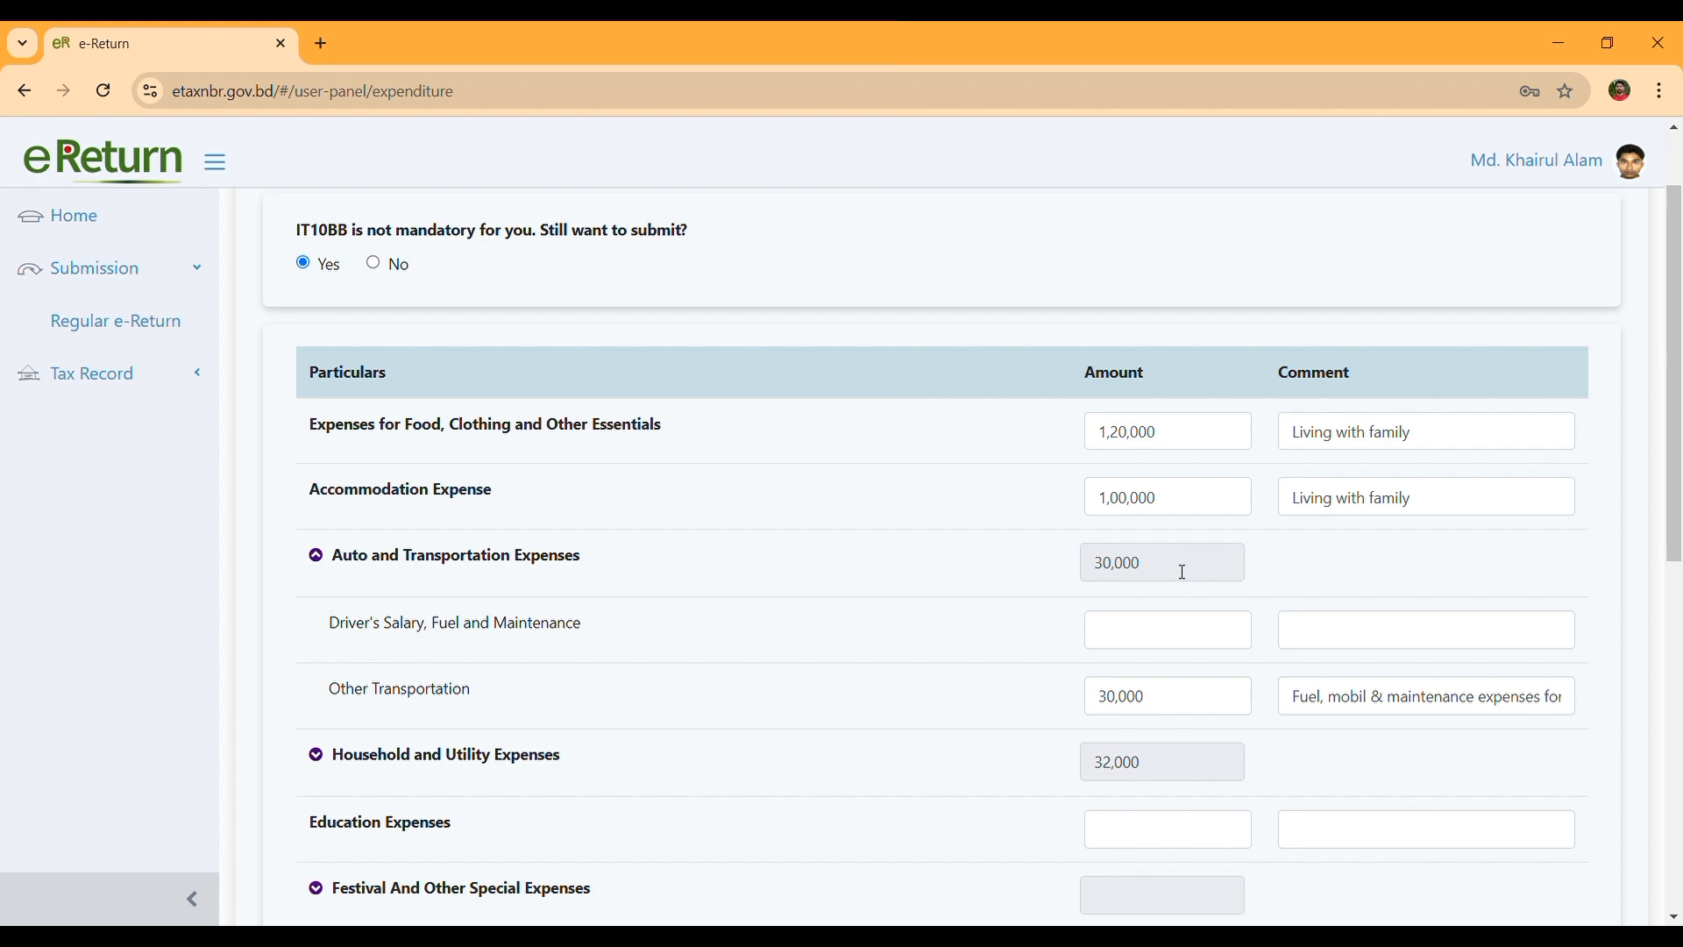
pyautogui.click(1181, 710)
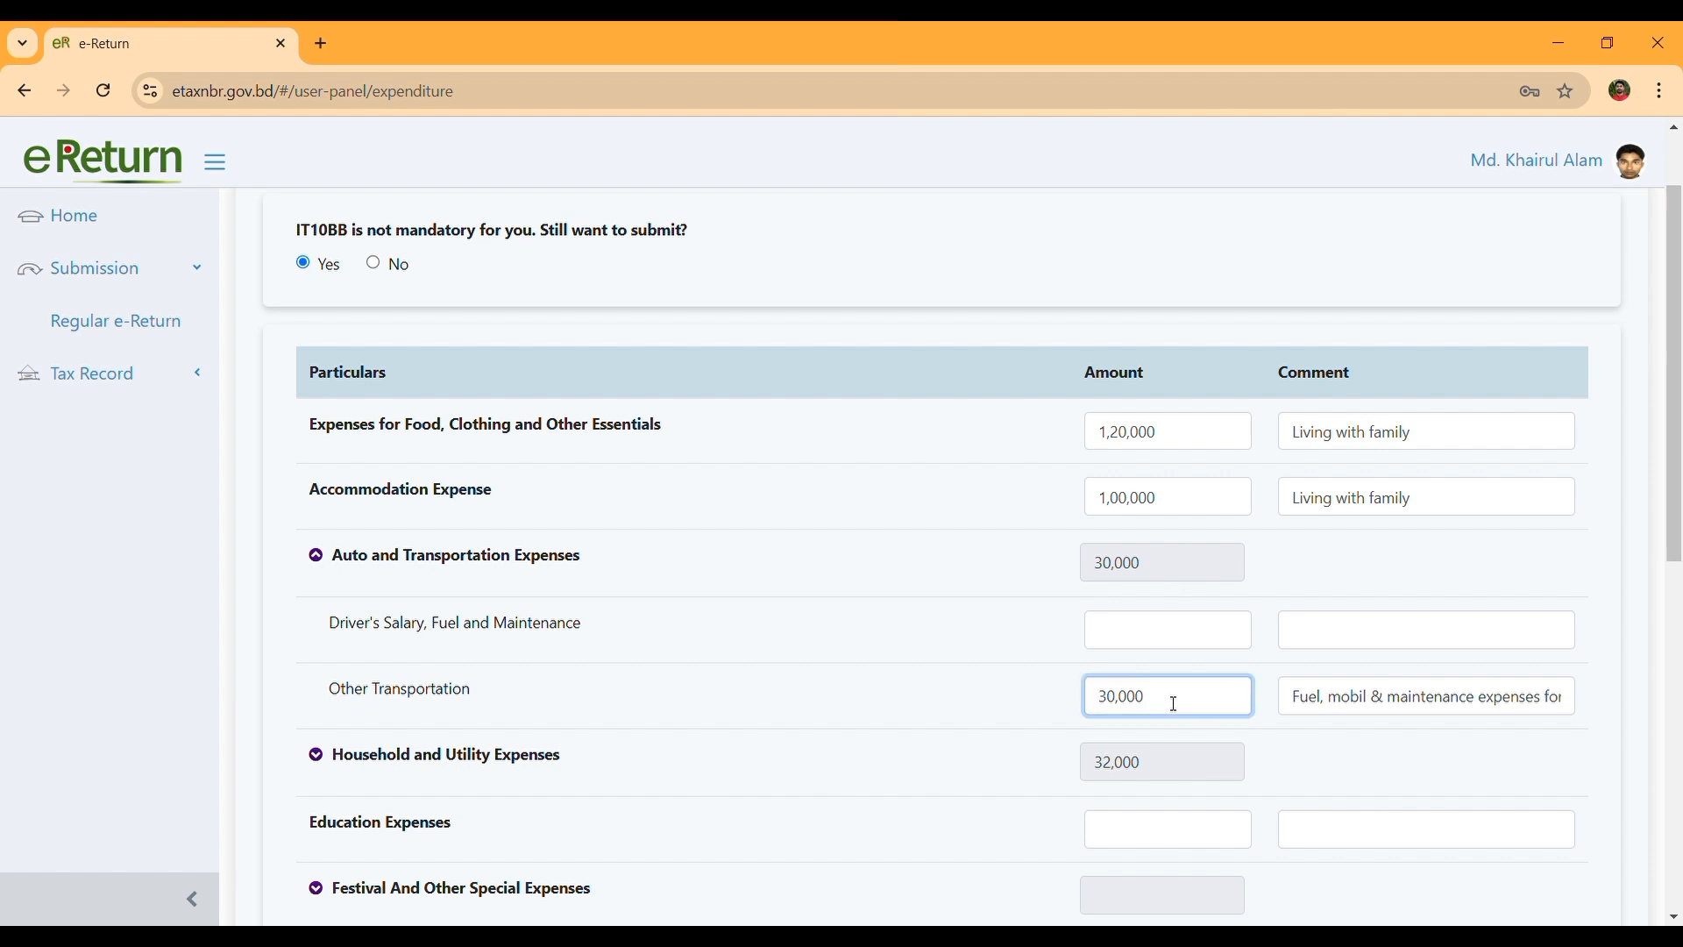
pyautogui.click(963, 699)
pyautogui.scroll(-1, 961, 695)
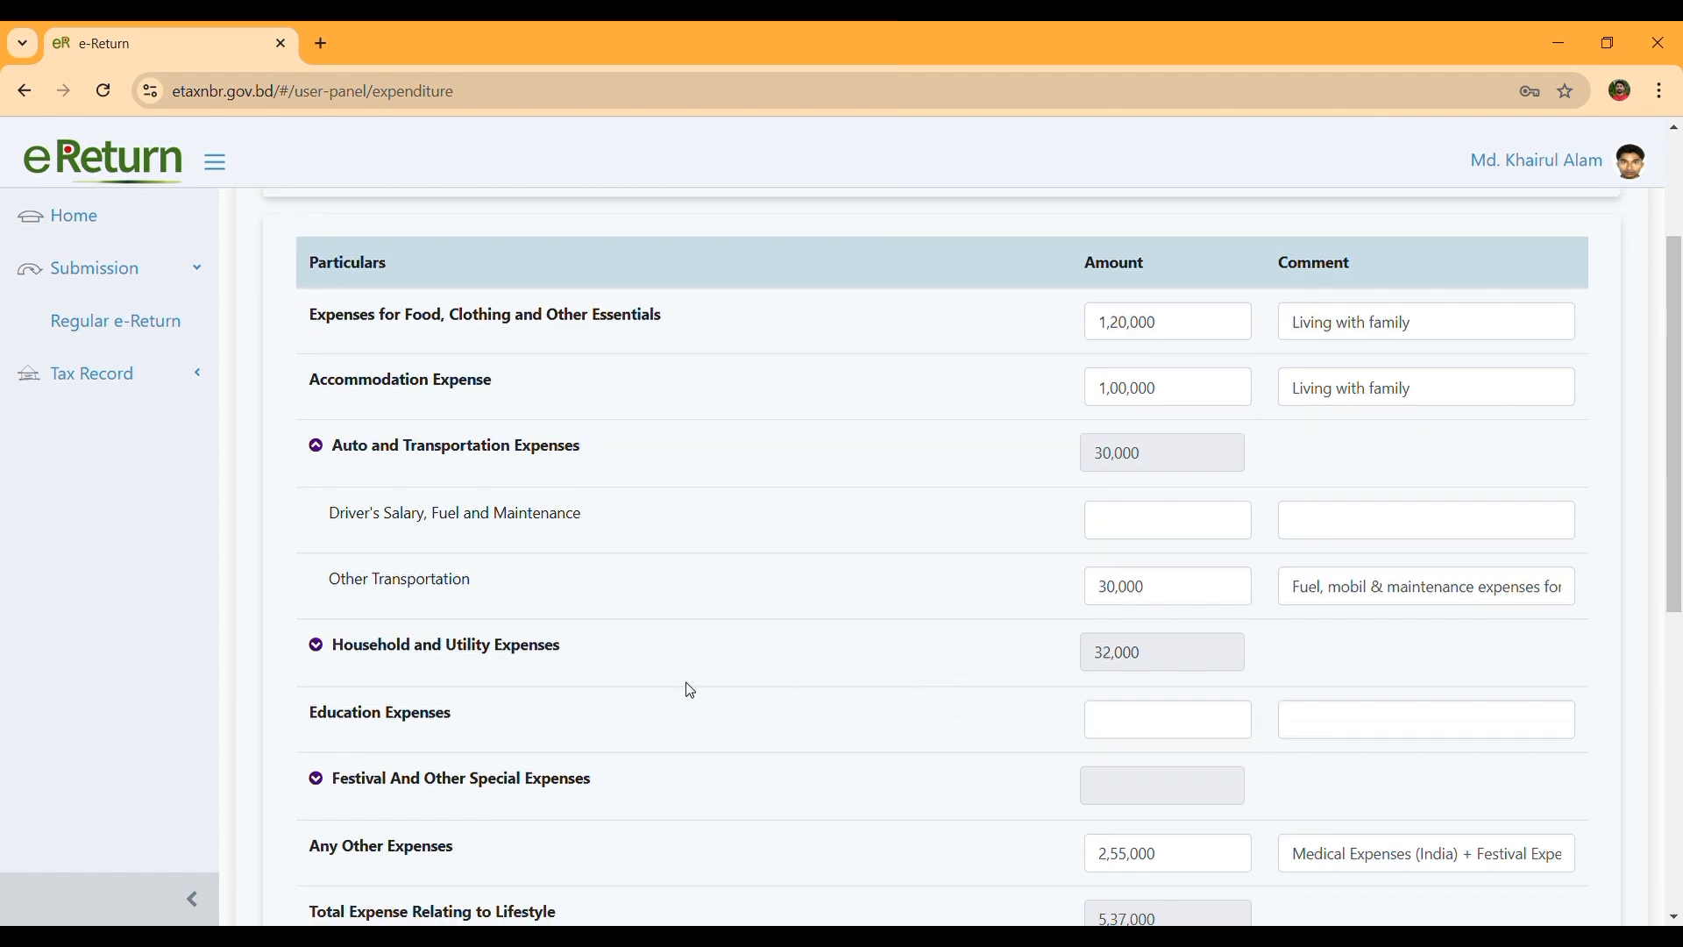
# Step: Expand the Household and Utility Expenses and the Festival And Other Special Expenses to review their individual rows
pyautogui.click(637, 657)
pyautogui.scroll(-3, 639, 687)
pyautogui.scroll(1, 649, 583)
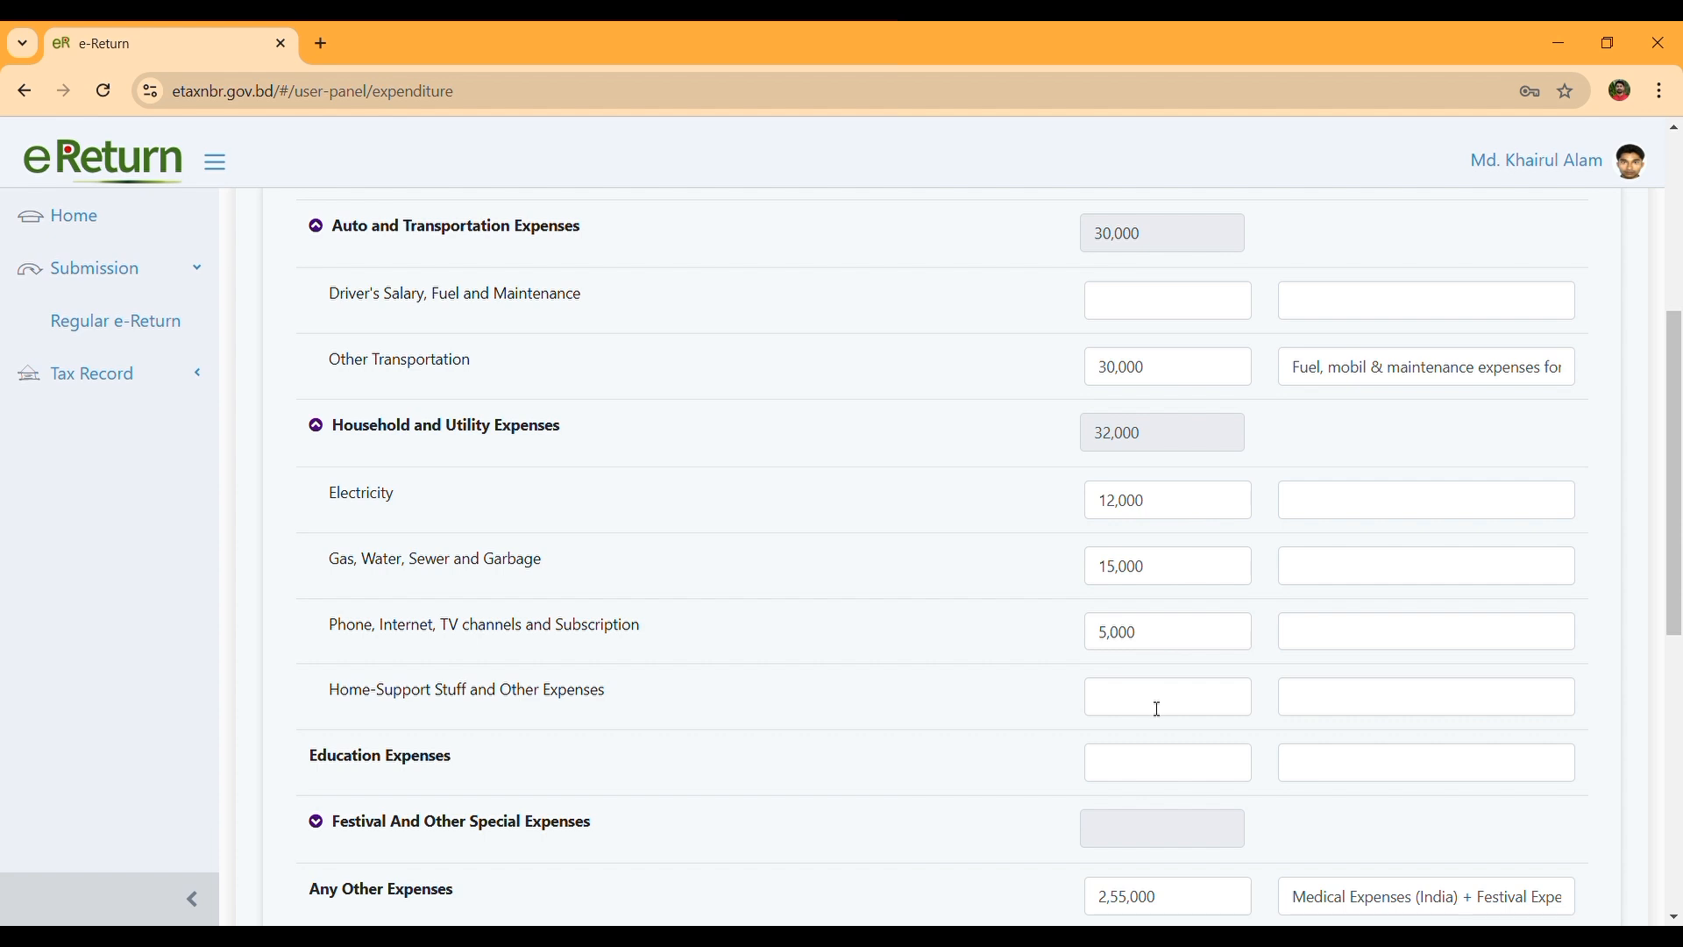
pyautogui.scroll(-1, 1157, 708)
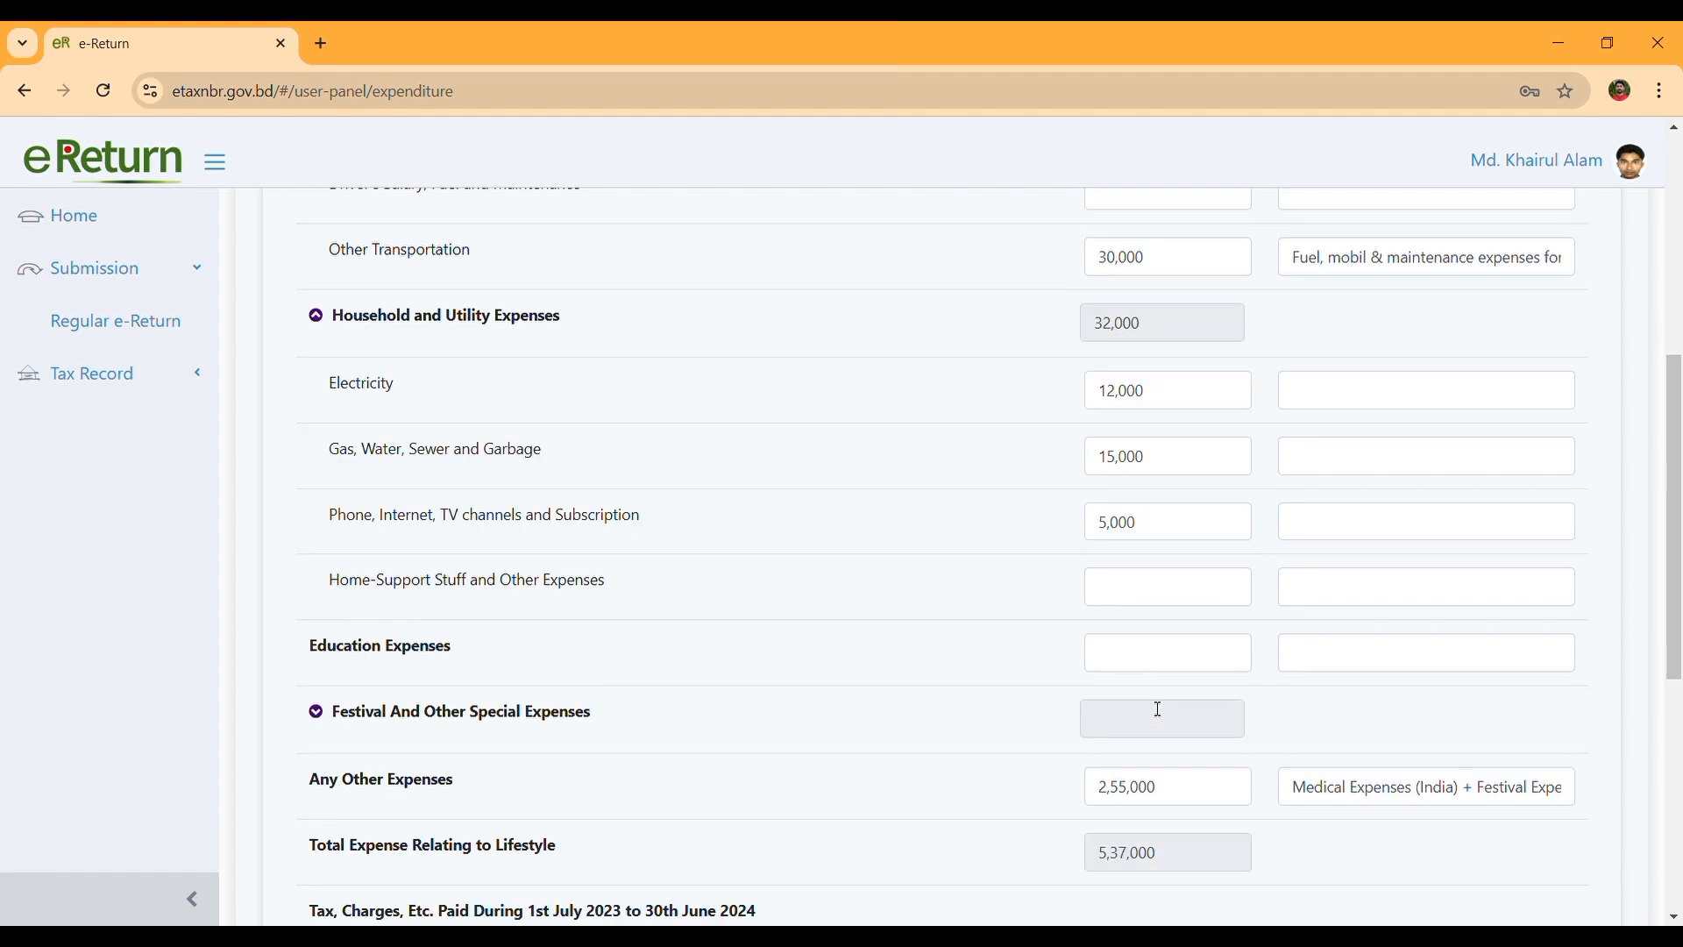
pyautogui.click(647, 721)
pyautogui.scroll(-3, 649, 717)
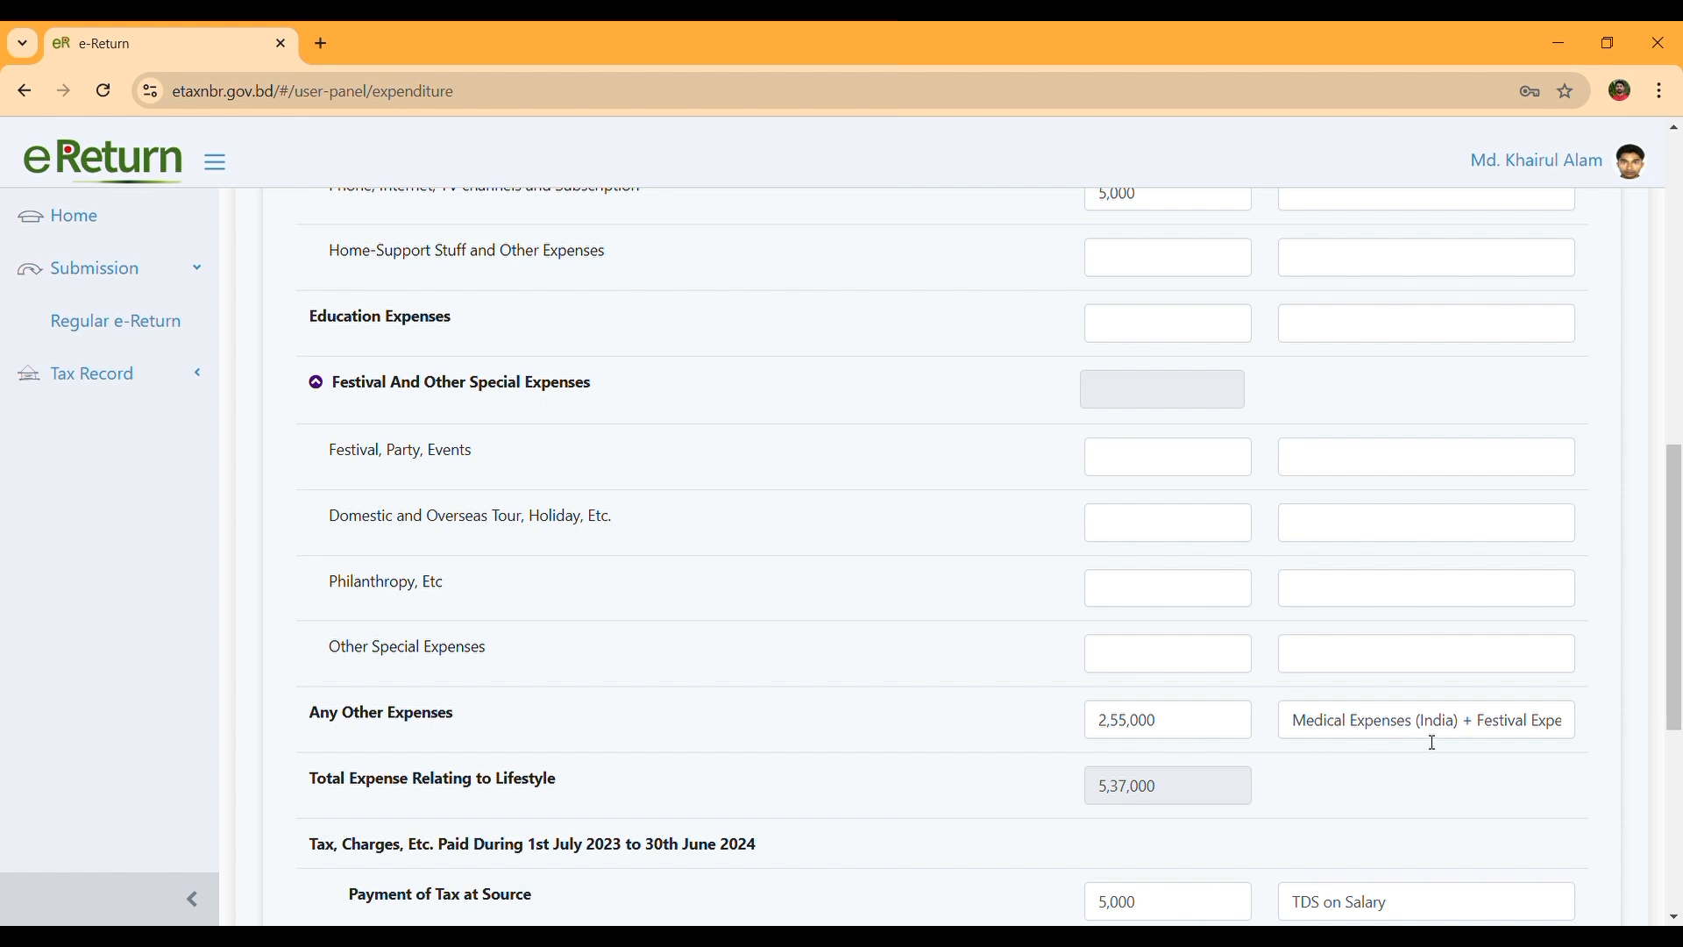
# Step: Review the tax paid during the year, comparing Payment of Tax at Source with Payment of Tax, Surcharge or Other Amounts
pyautogui.scroll(-1, 1499, 739)
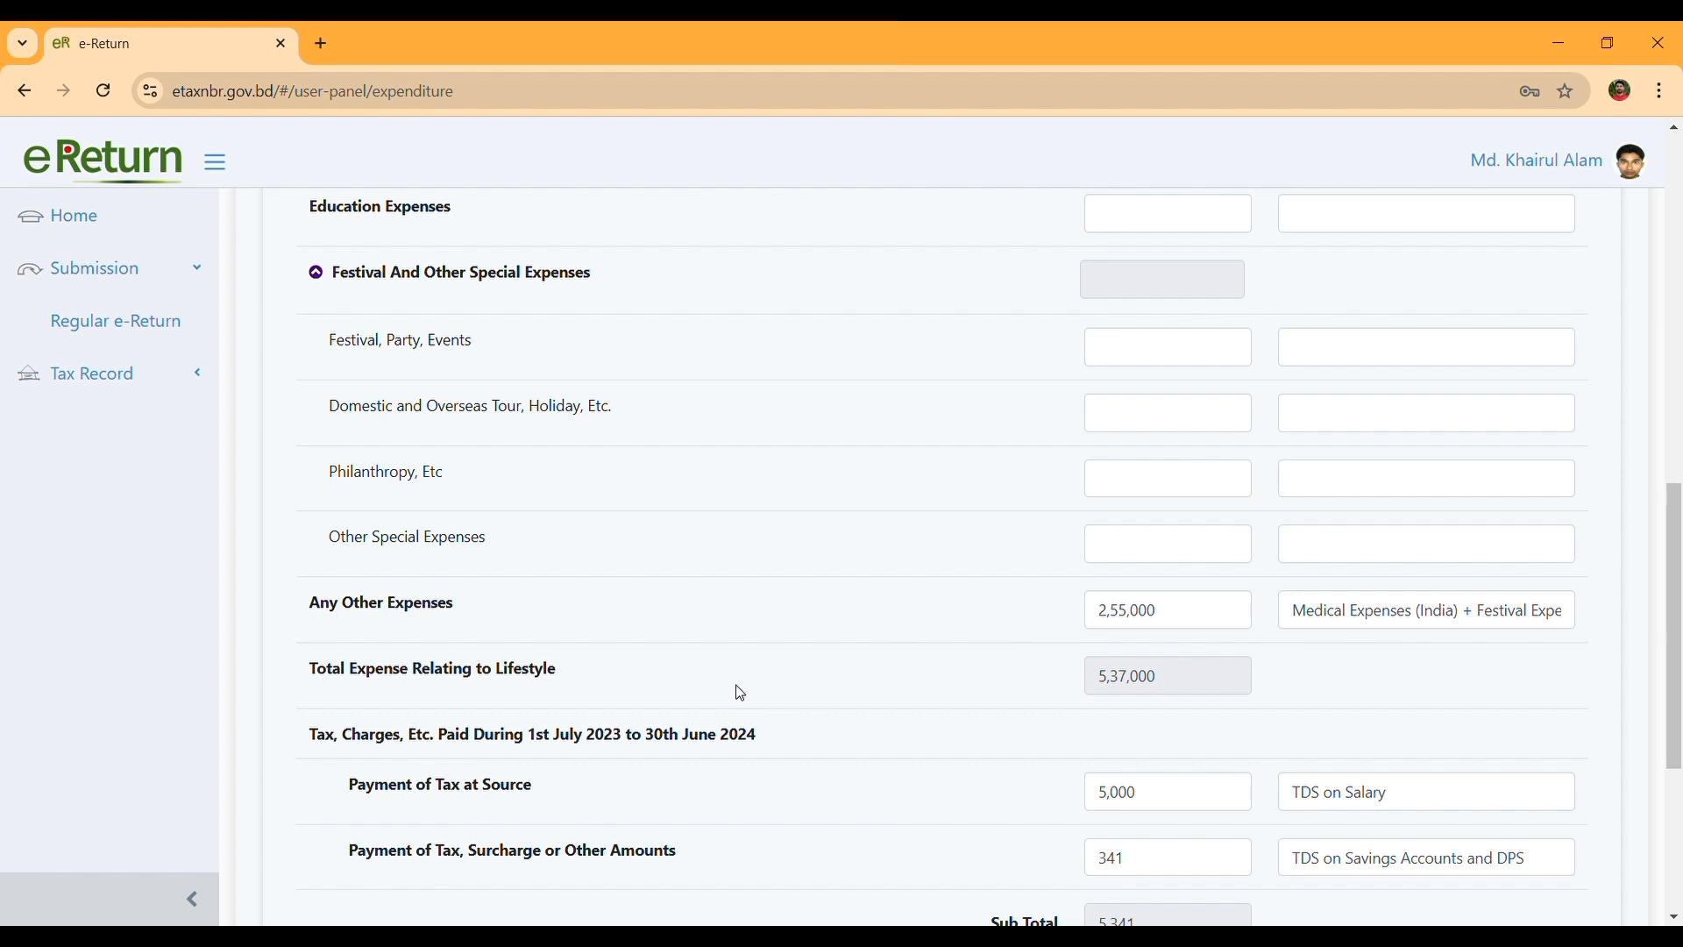
pyautogui.scroll(-3, 741, 693)
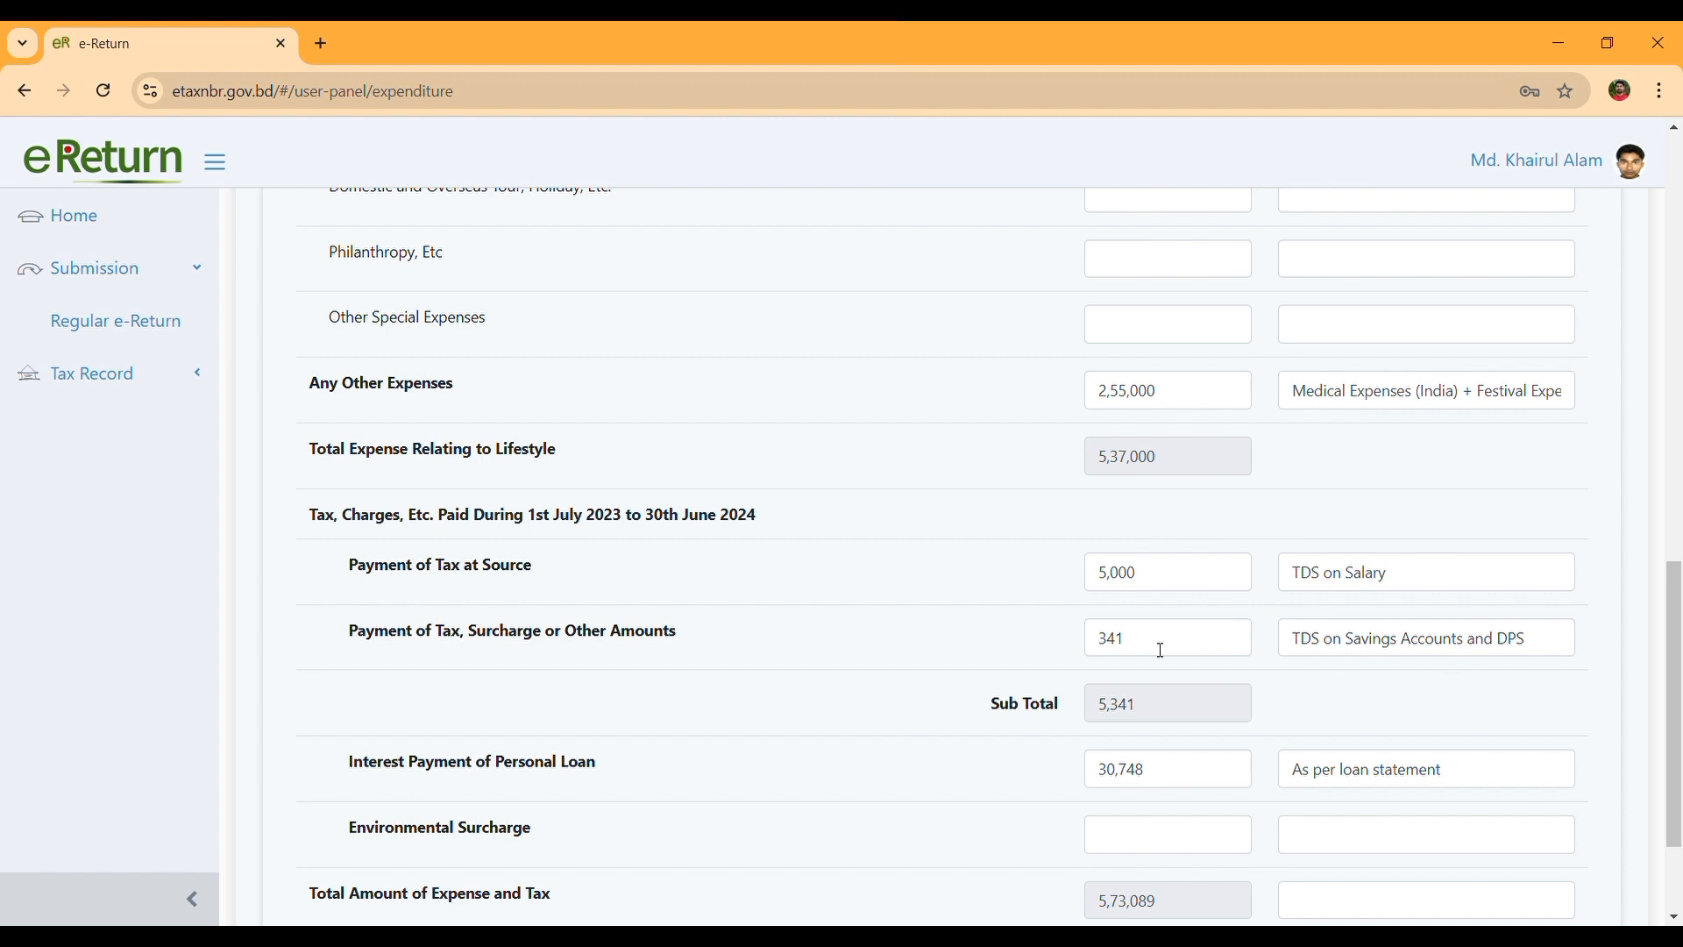
pyautogui.moveTo(1143, 652); pyautogui.dragTo(1102, 663)
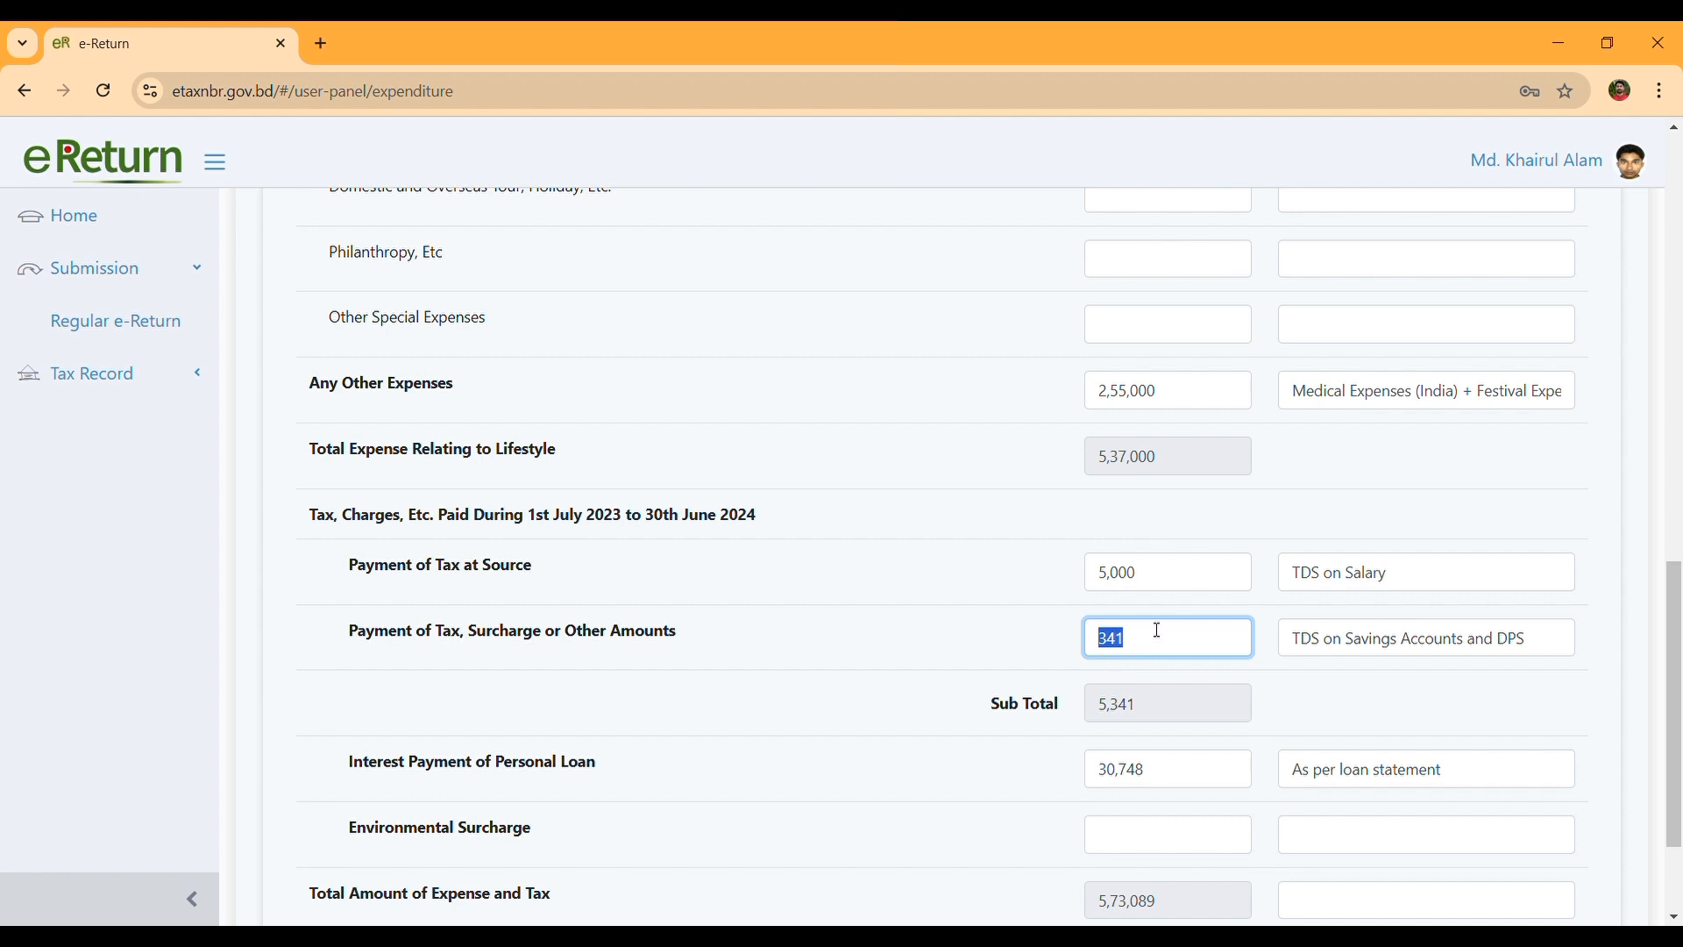
pyautogui.click(1181, 585)
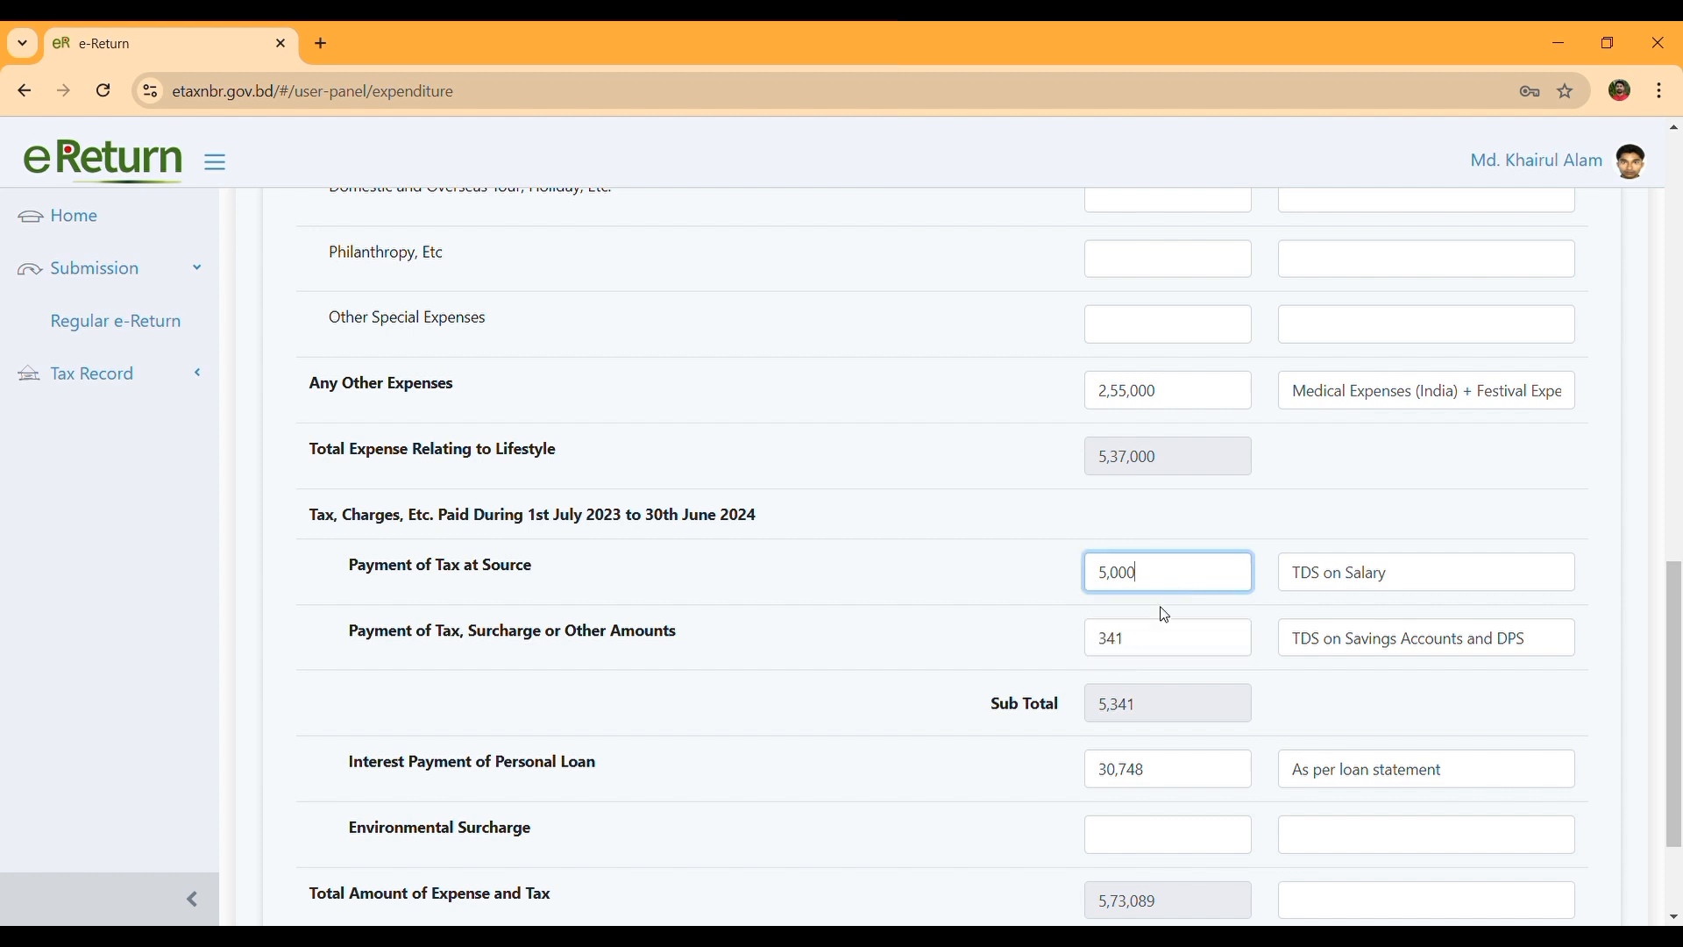
pyautogui.click(1165, 652)
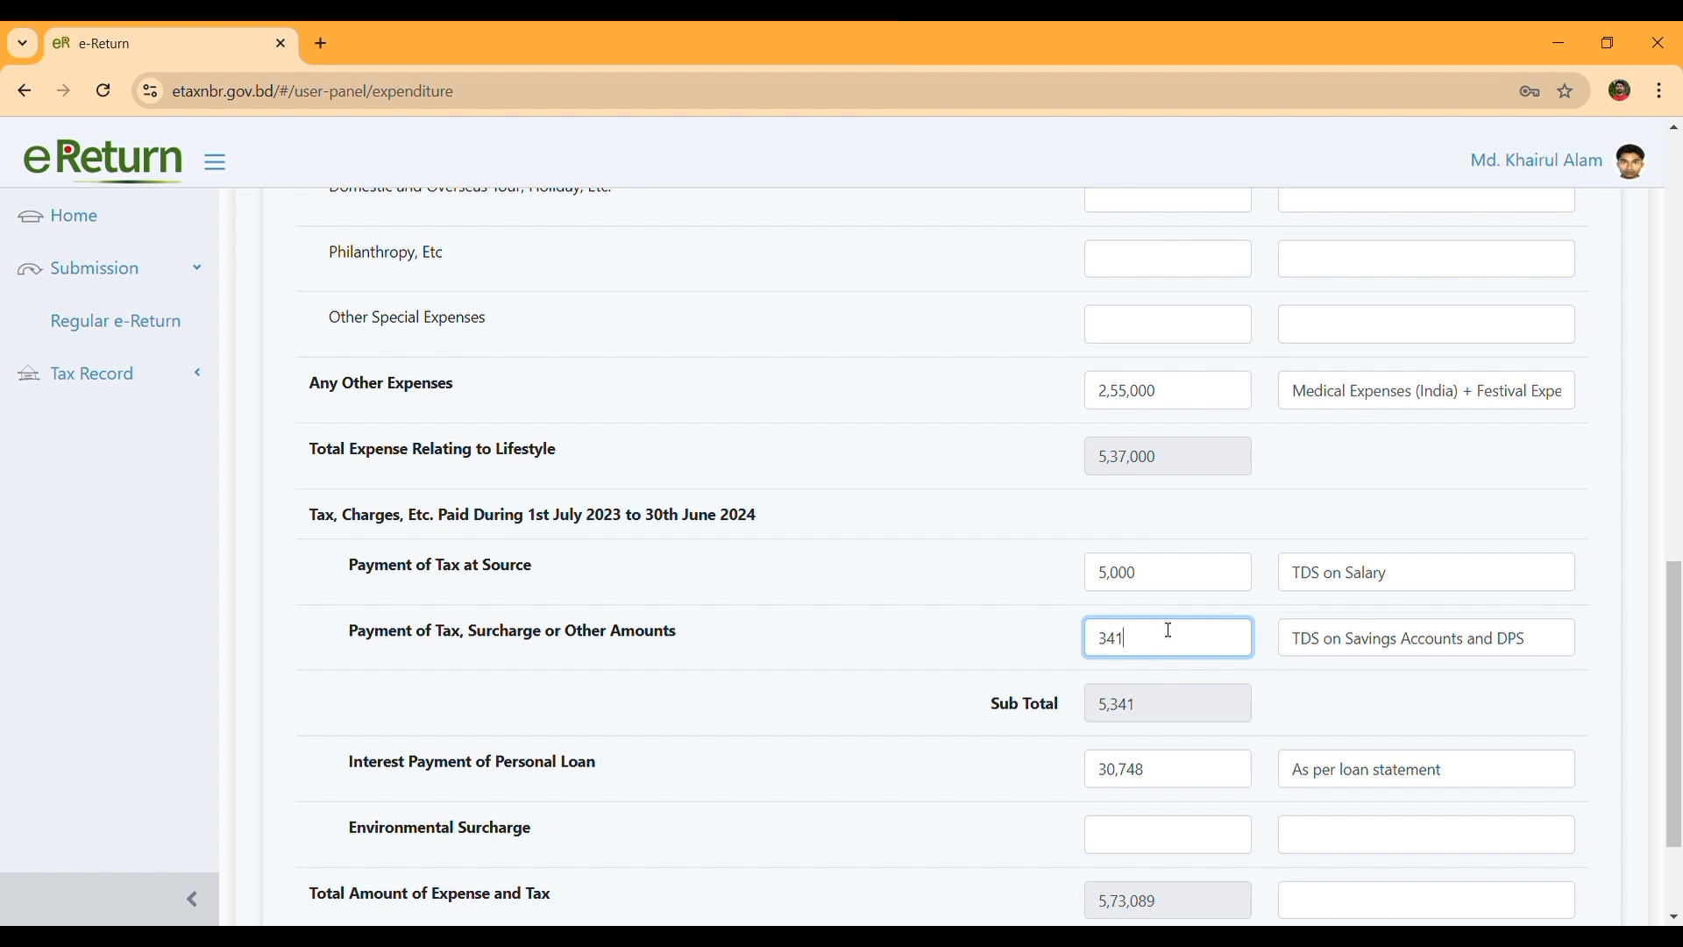
pyautogui.click(1174, 585)
pyautogui.click(1157, 648)
pyautogui.click(1291, 710)
pyautogui.scroll(-2, 1292, 709)
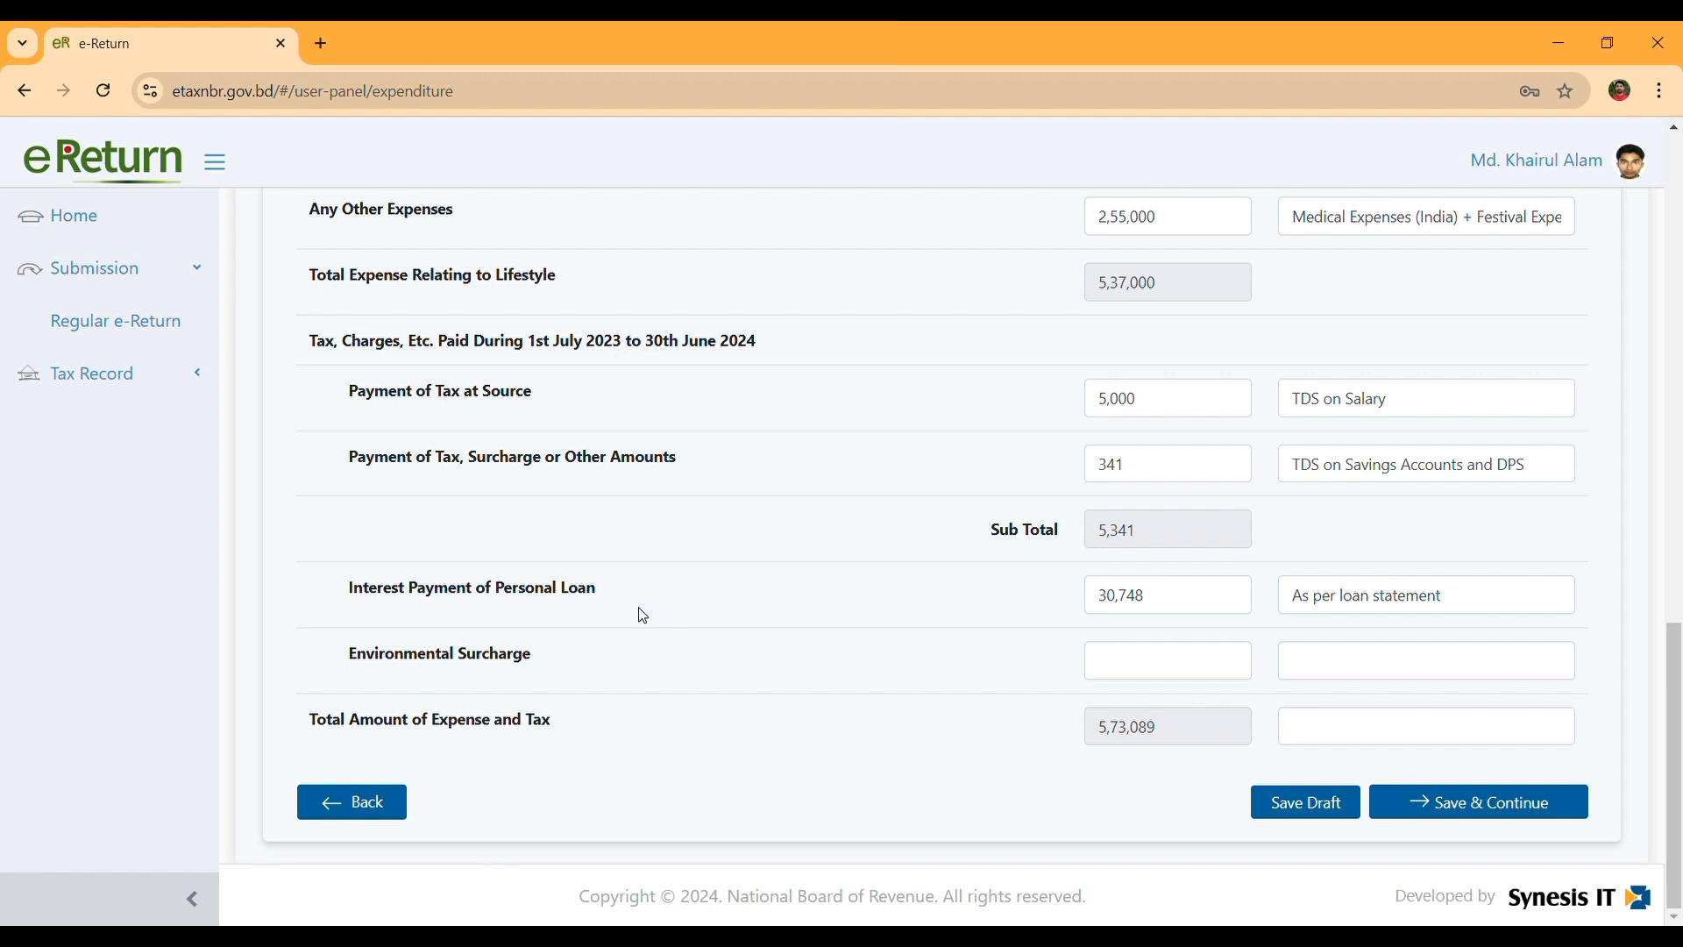
# Step: Check the personal loan interest amount and its comment, and save the expenditure section to continue to Assets & Liabilities
pyautogui.click(1188, 607)
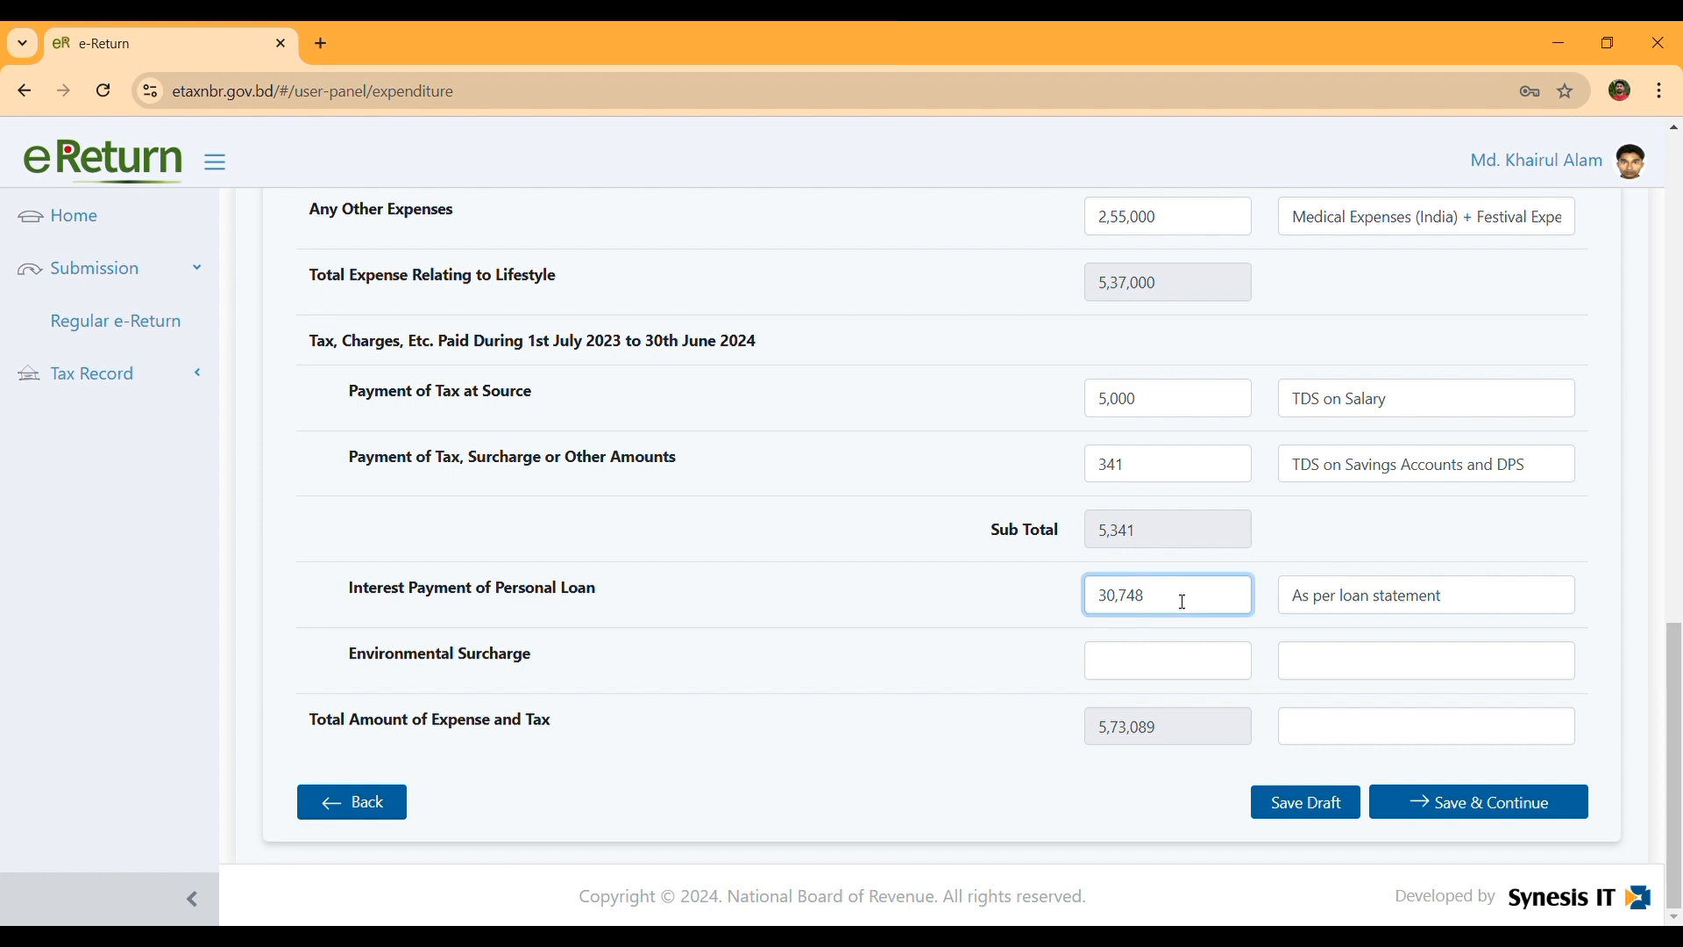
pyautogui.click(1482, 597)
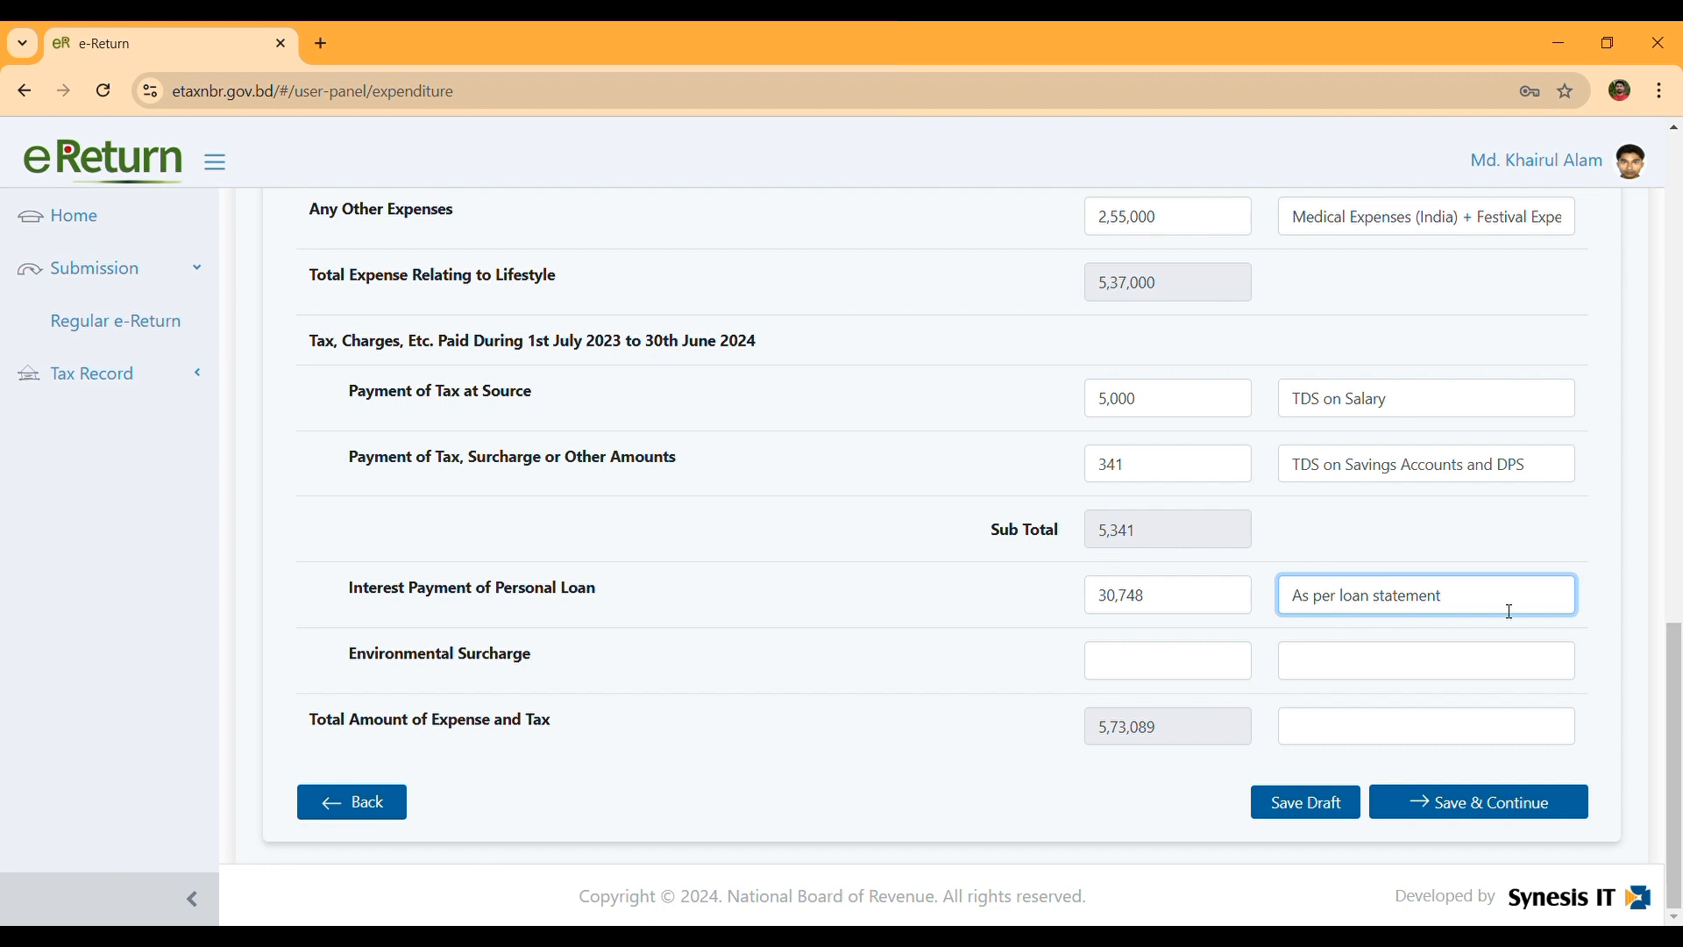
pyautogui.click(1216, 602)
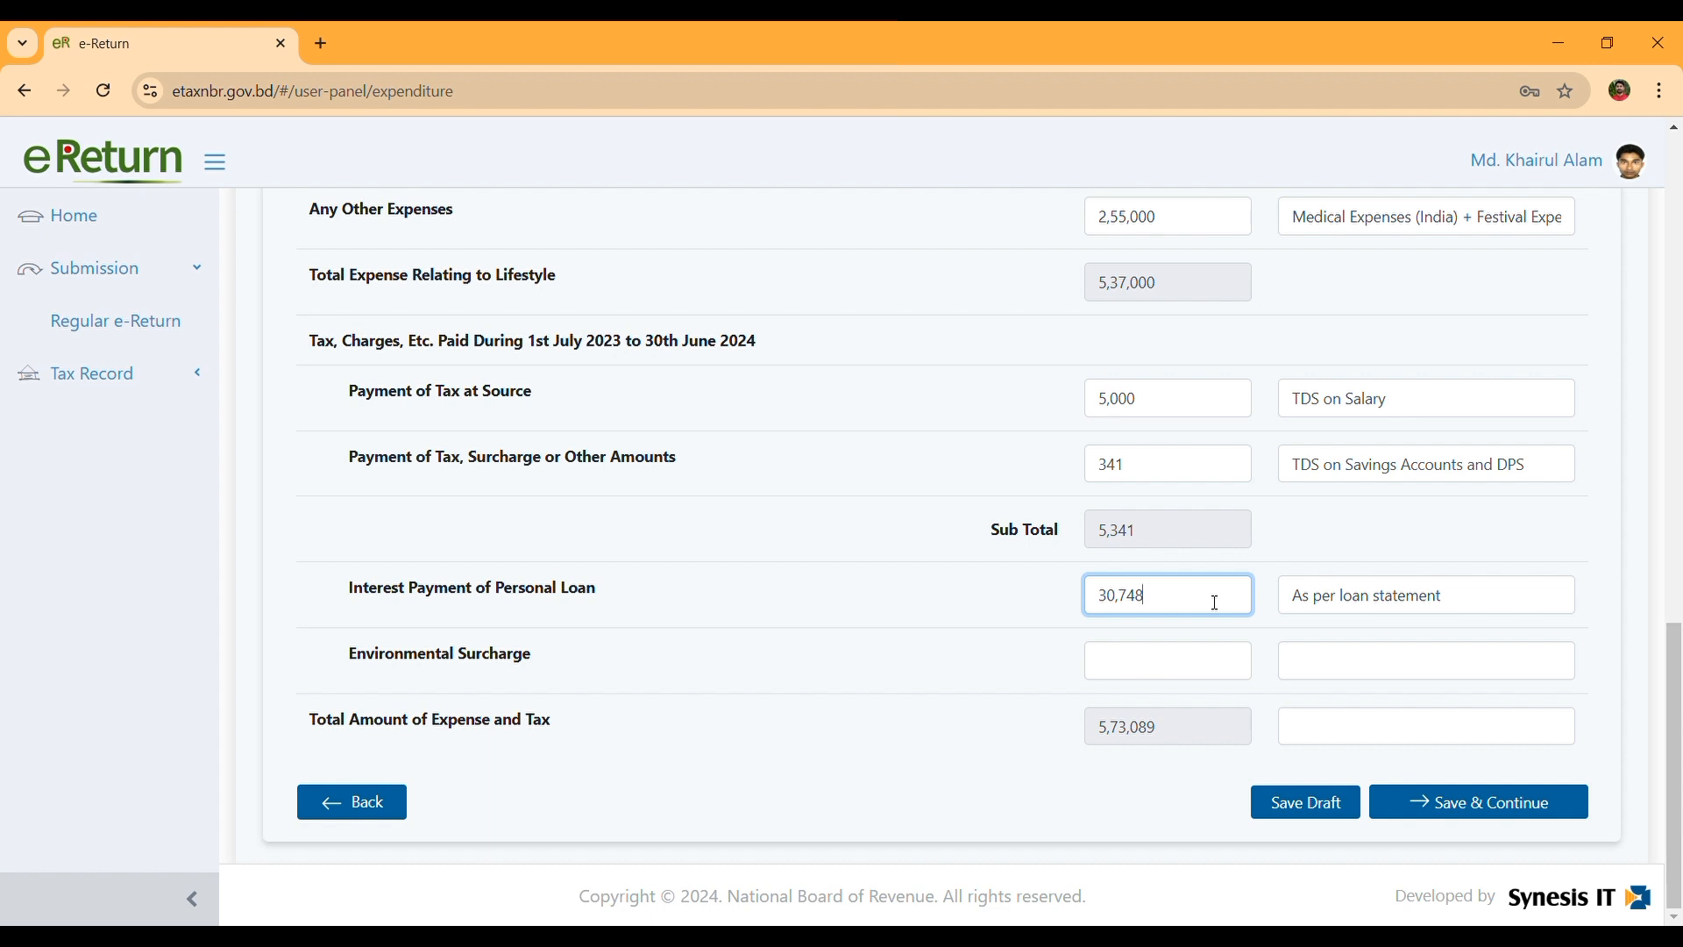
pyautogui.click(1271, 773)
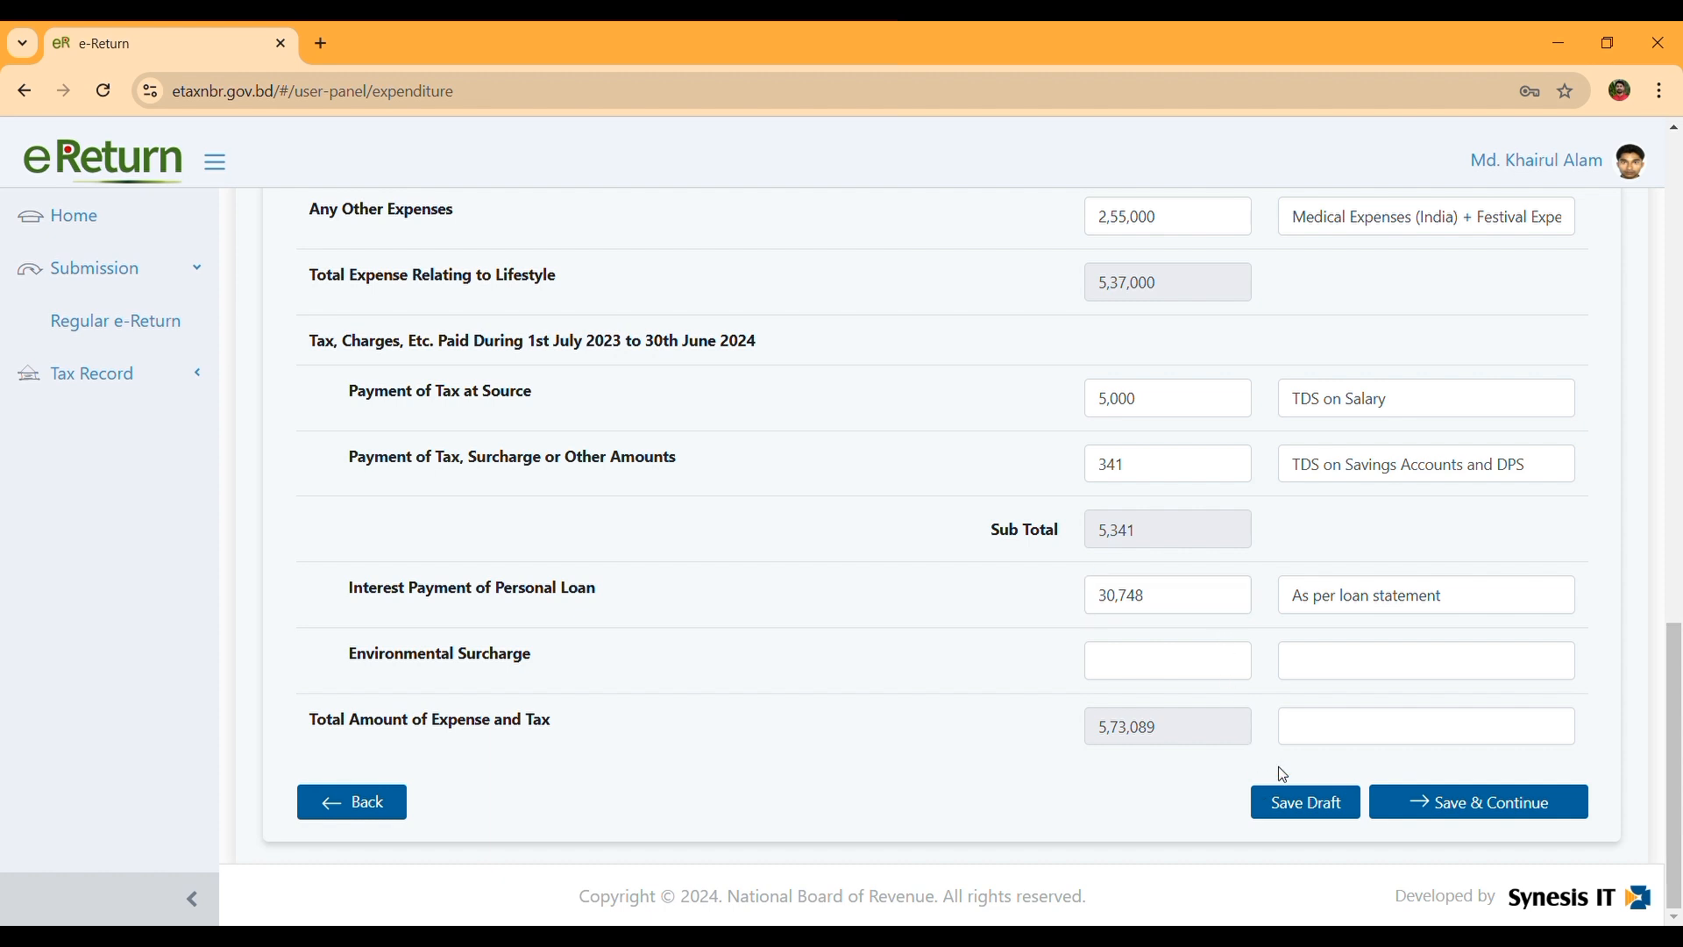
pyautogui.click(1493, 815)
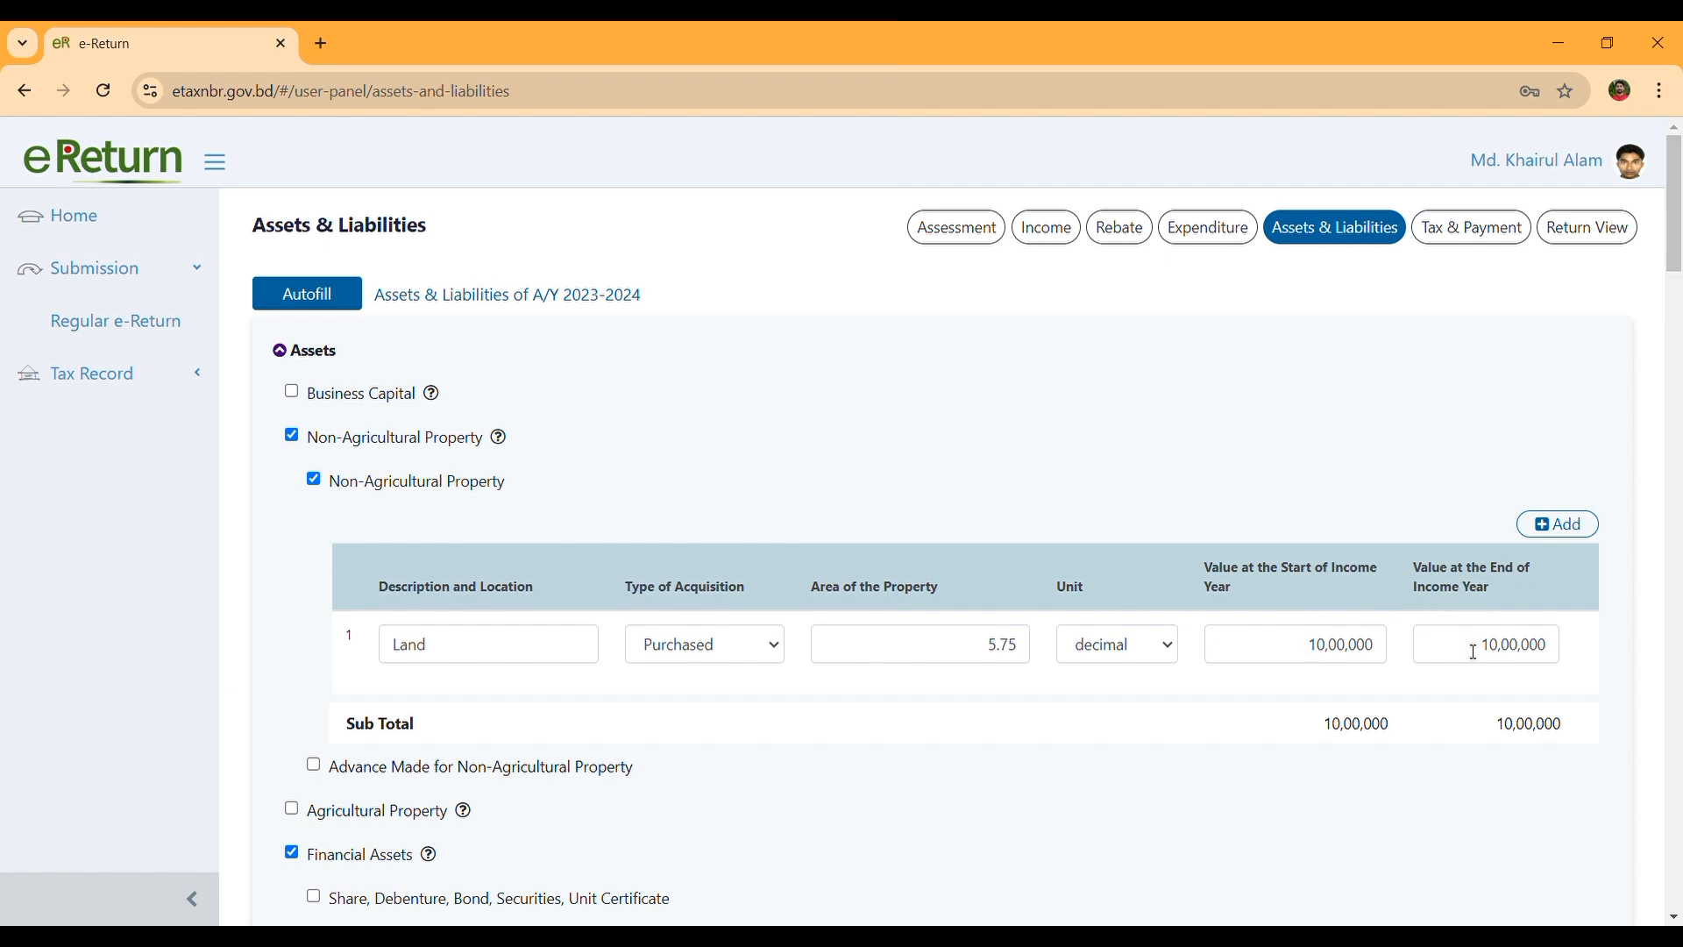
# Step: Review the non-agricultural land entry and the two DPS account entries under Financial Assets
pyautogui.scroll(-1, 1472, 650)
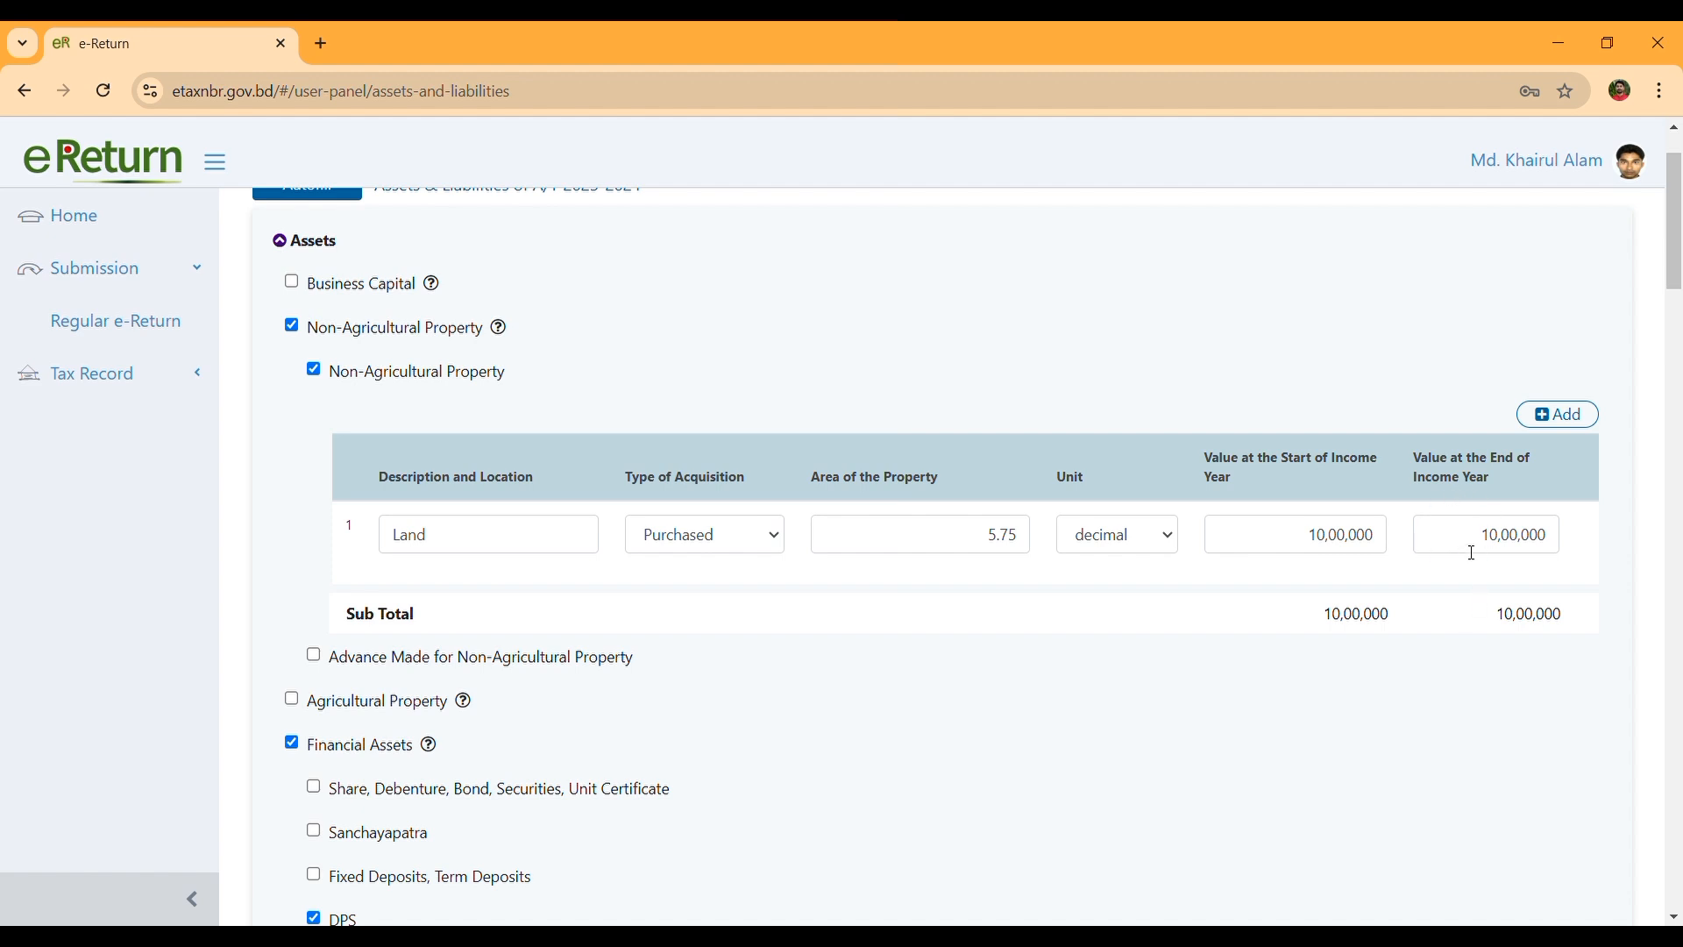
pyautogui.scroll(-1, 348, 741)
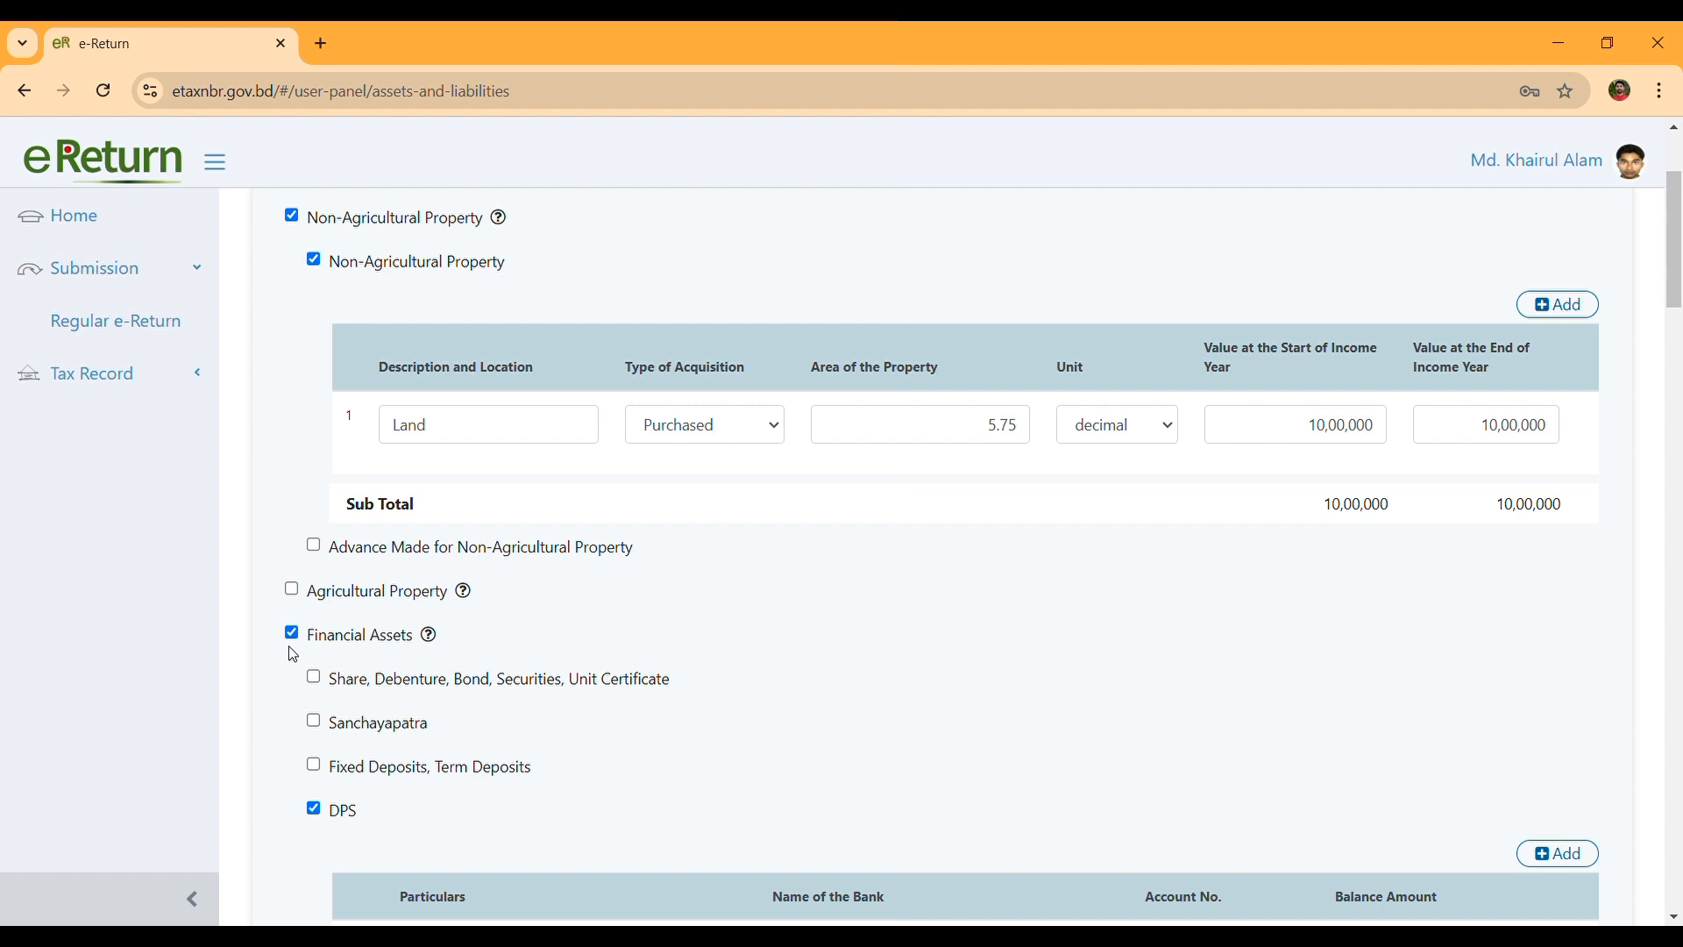
pyautogui.scroll(-2, 293, 656)
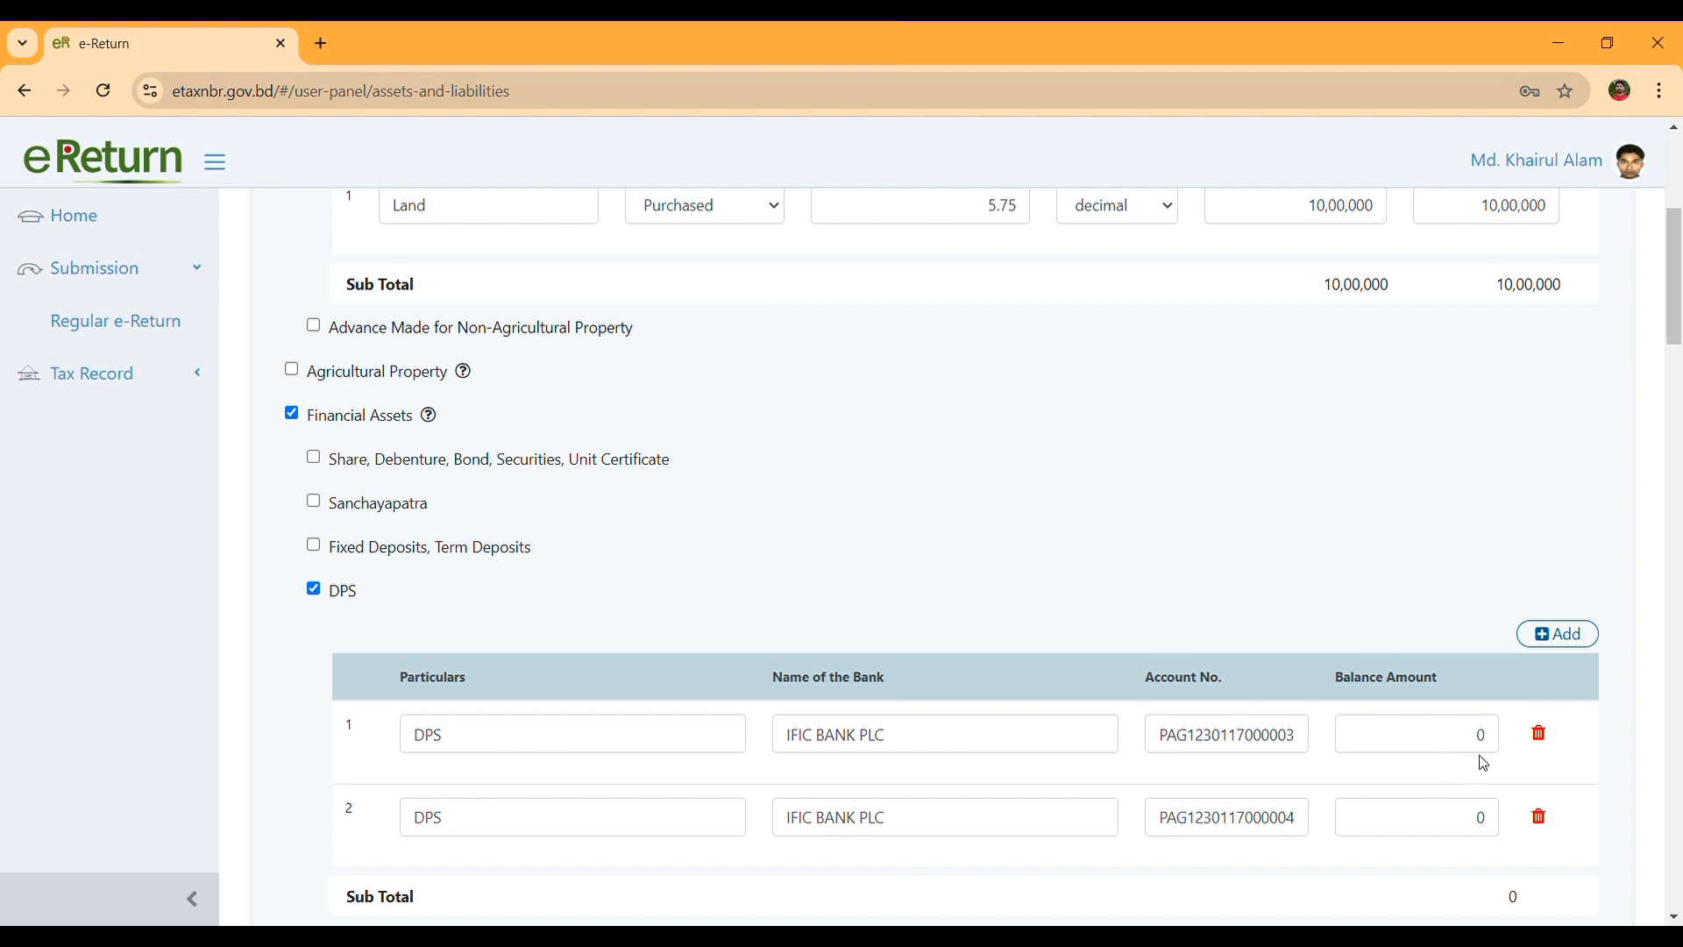
pyautogui.scroll(-4, 1455, 806)
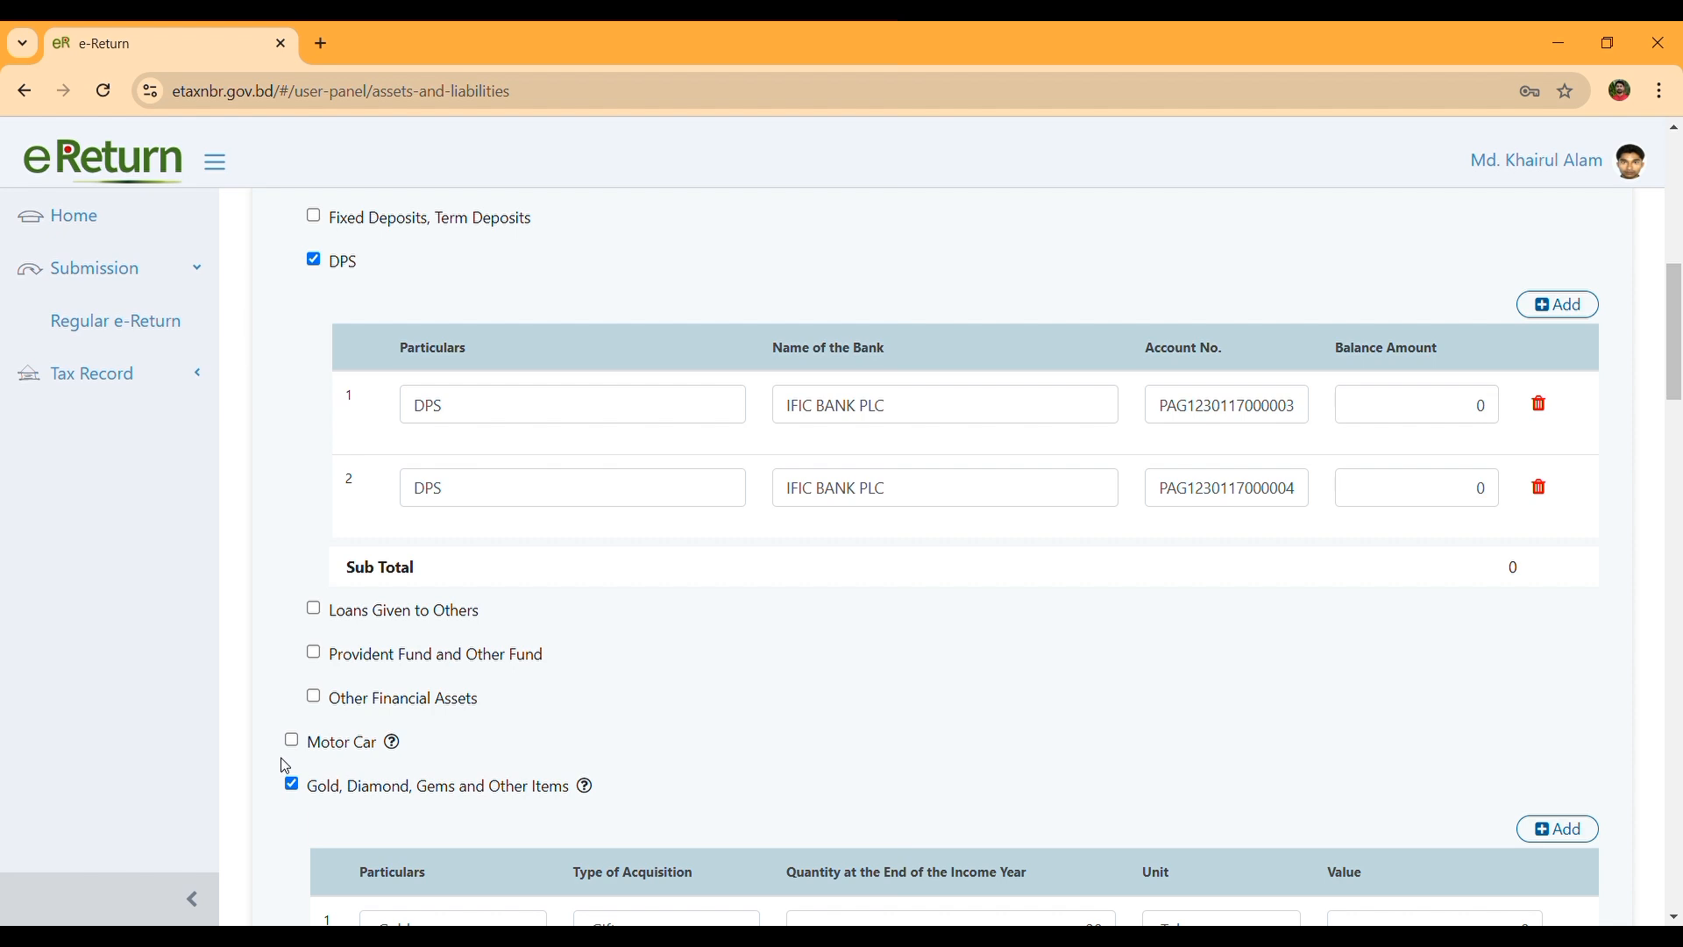
# Step: Examine the gold, the furniture, equipment and electronic items, and the motorcycle listed among the assets
pyautogui.scroll(-2, 311, 811)
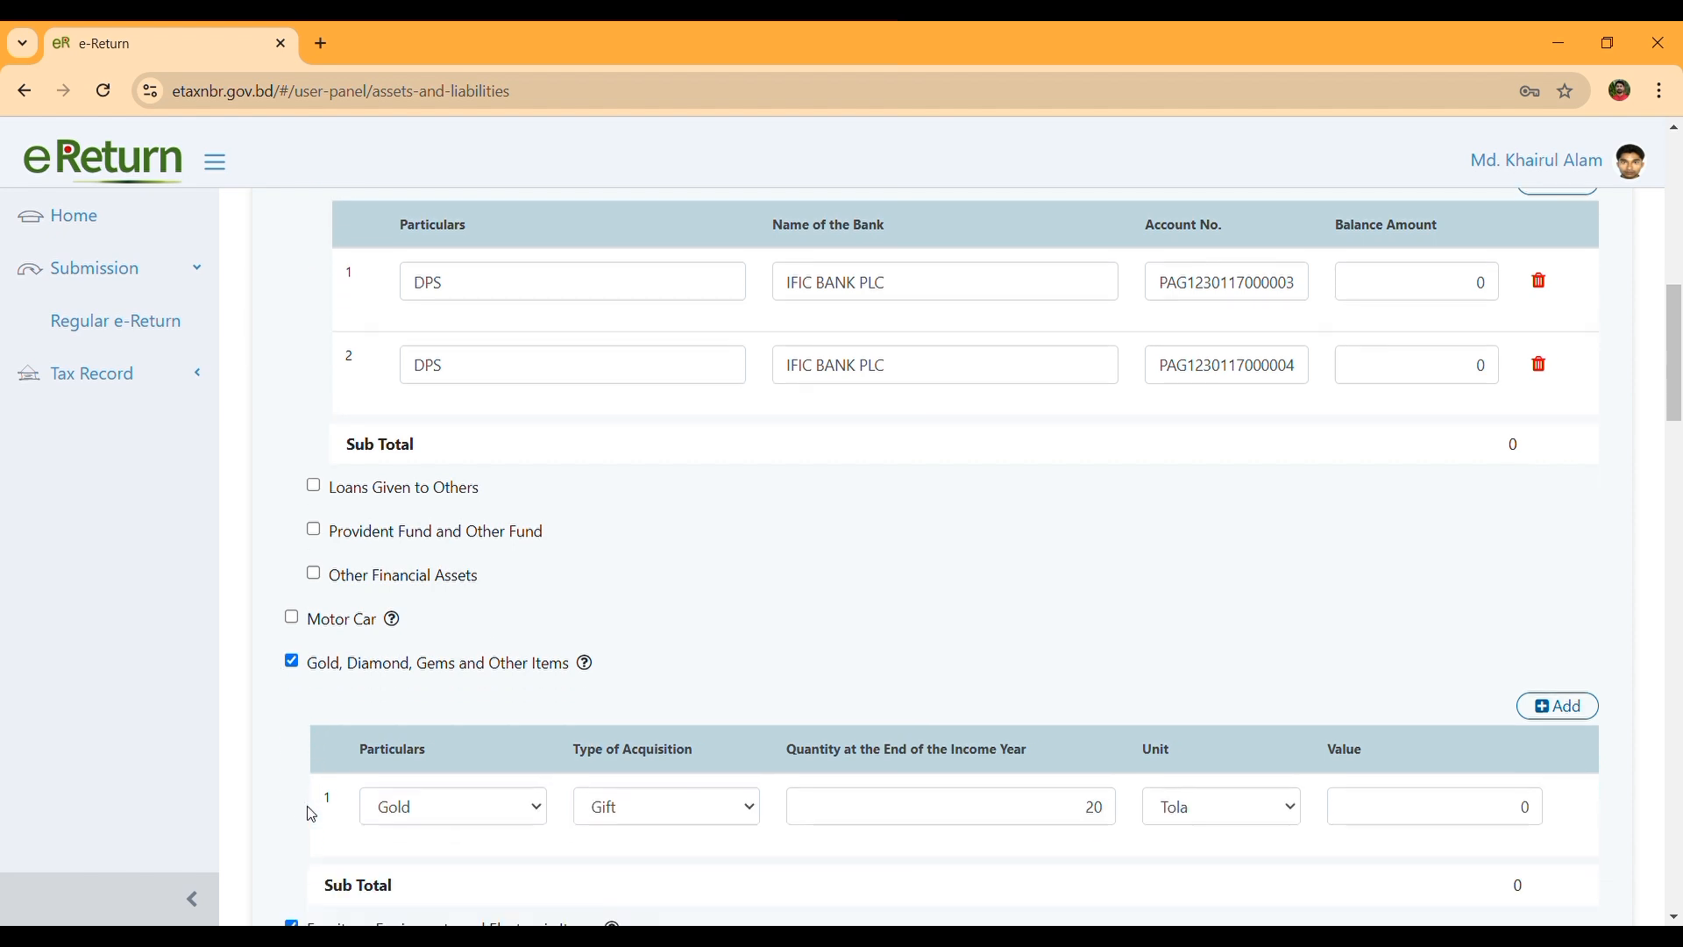
pyautogui.scroll(-2, 333, 628)
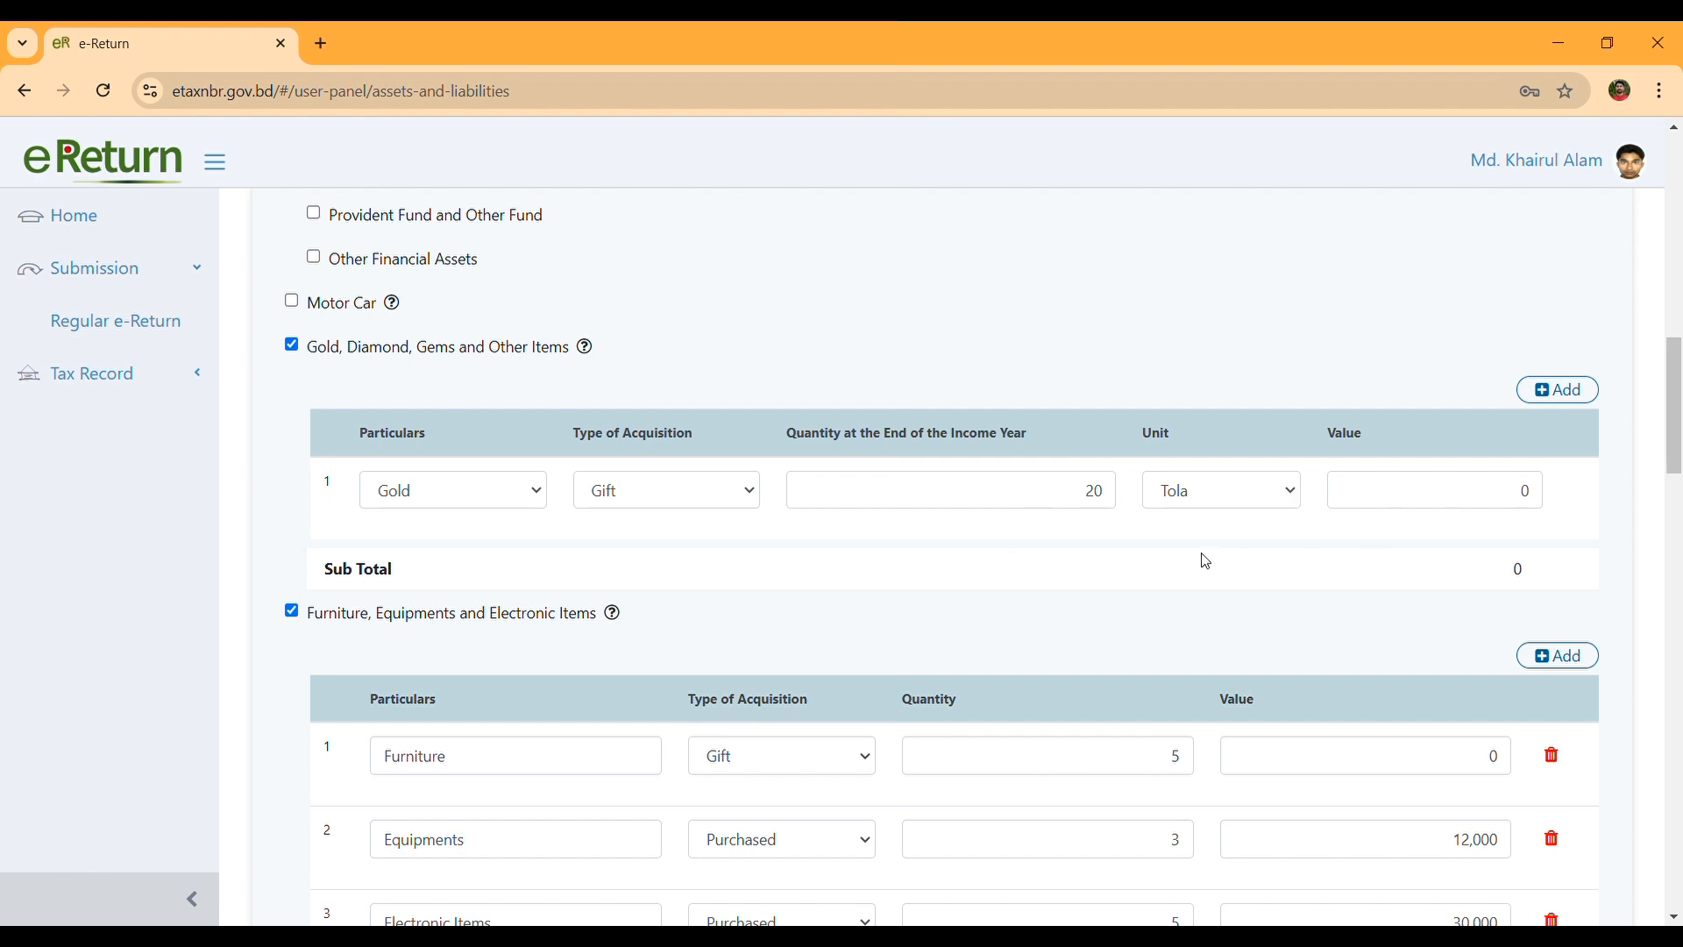
pyautogui.scroll(-2, 303, 644)
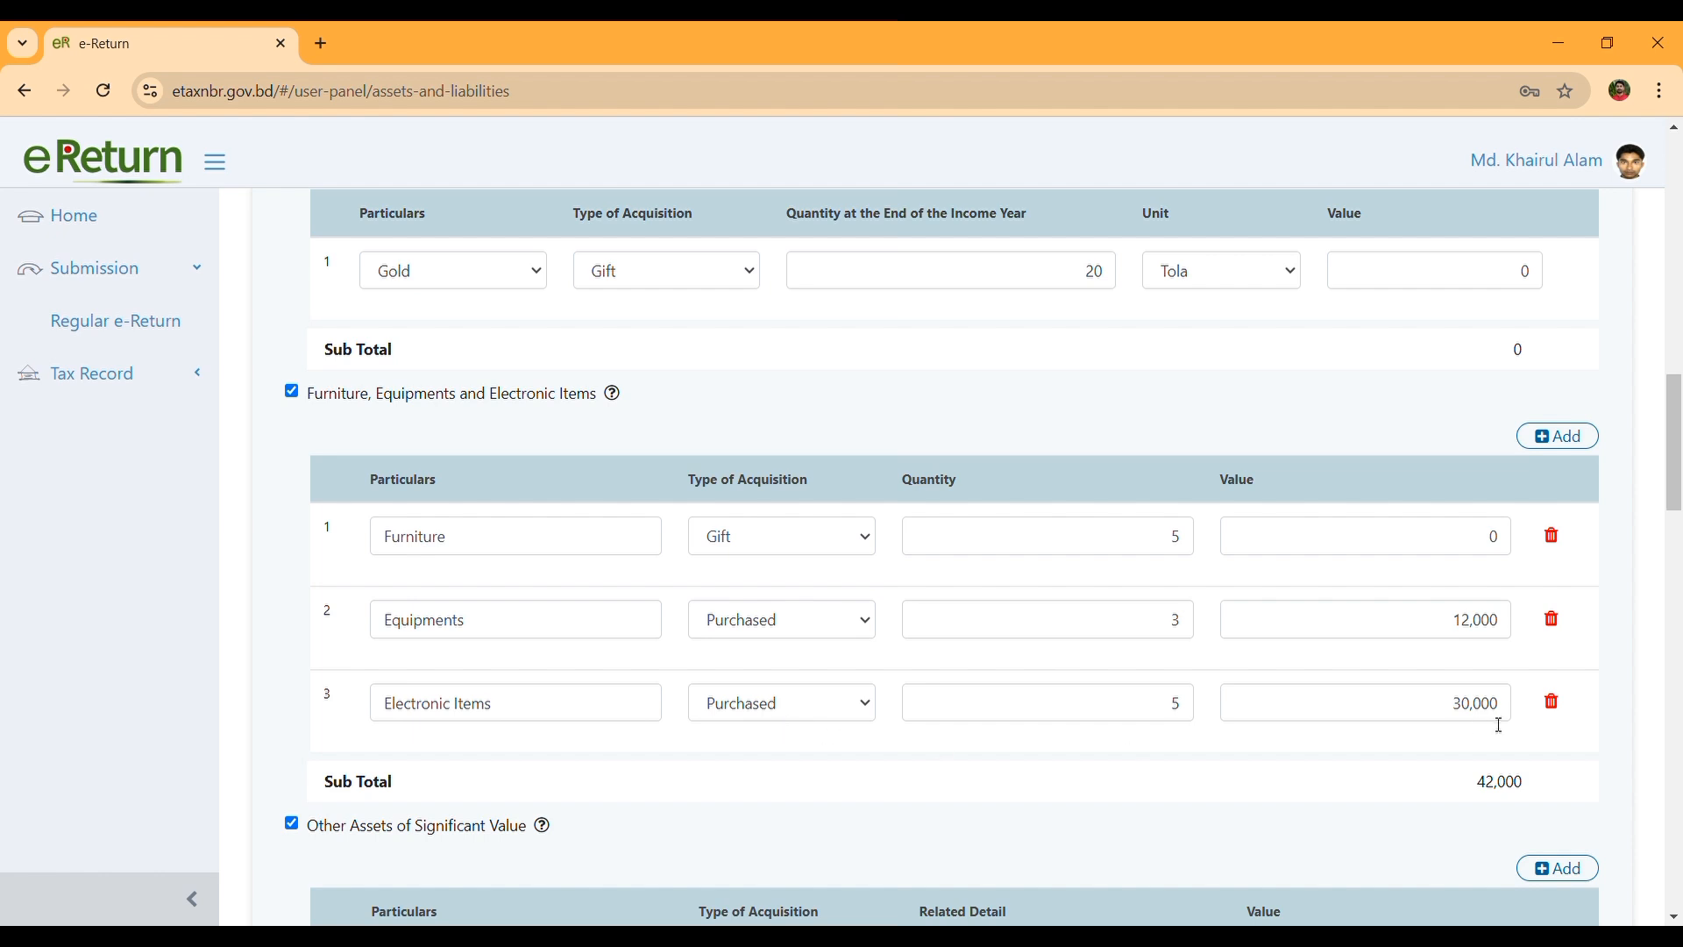
pyautogui.scroll(-2, 1480, 716)
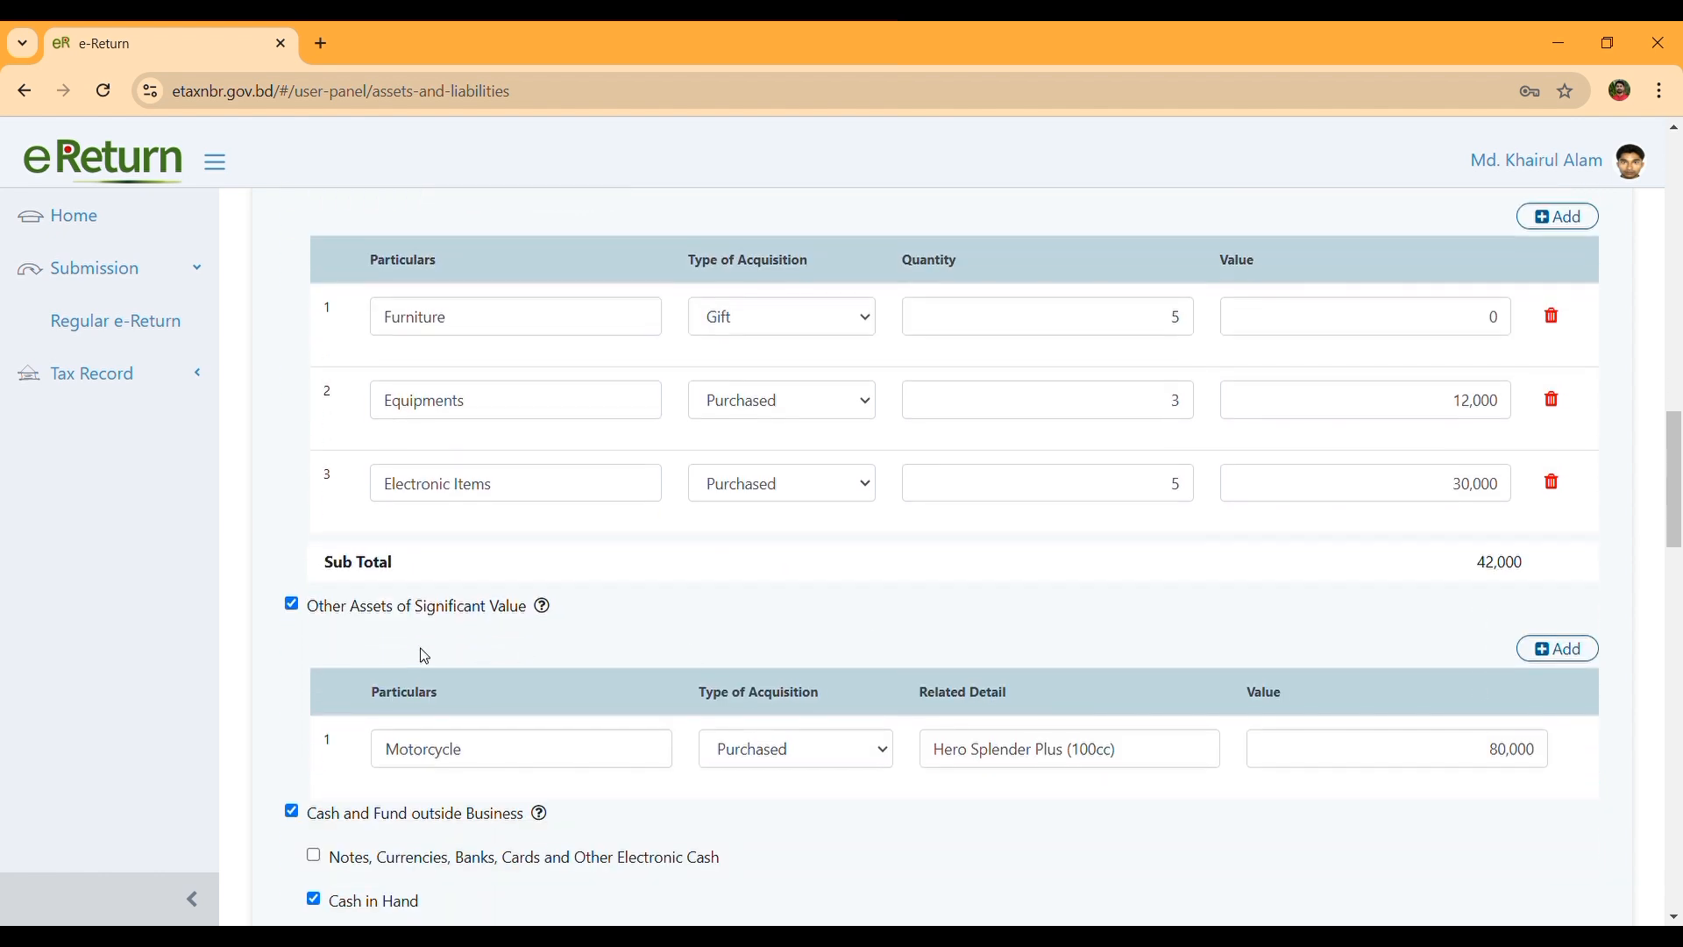
pyautogui.scroll(-1, 327, 639)
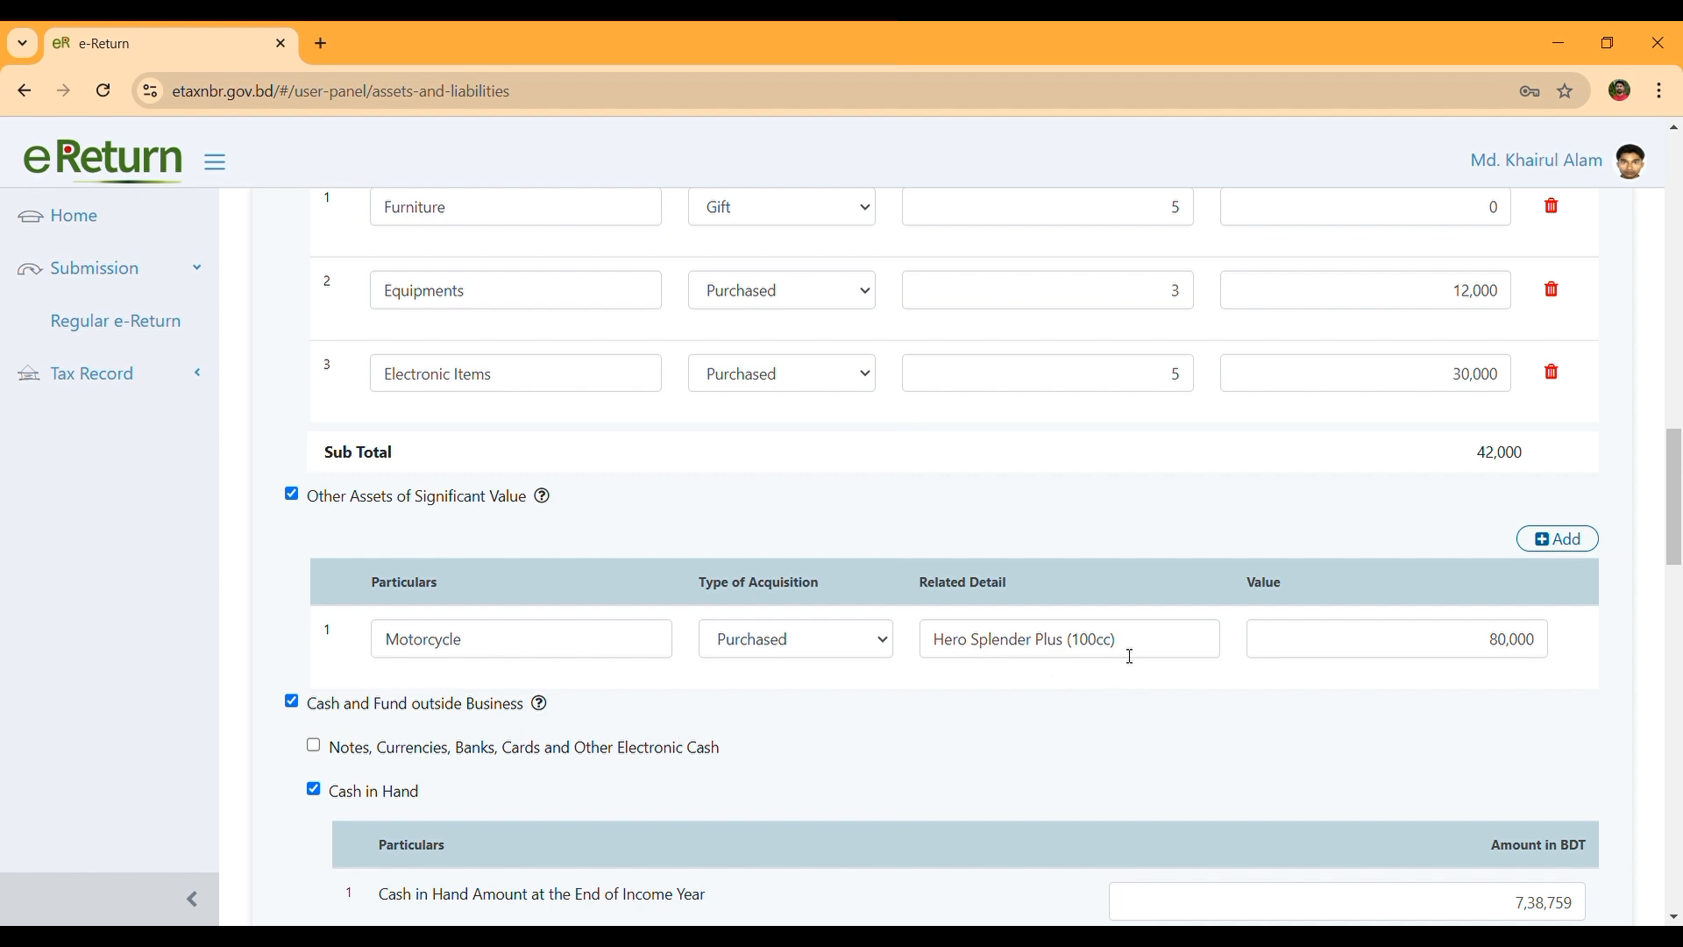
# Step: Check the Cash in Hand amount at the end of the income year and the balance of the Bank Asia Limited land-purchase loan
pyautogui.scroll(-2, 1135, 657)
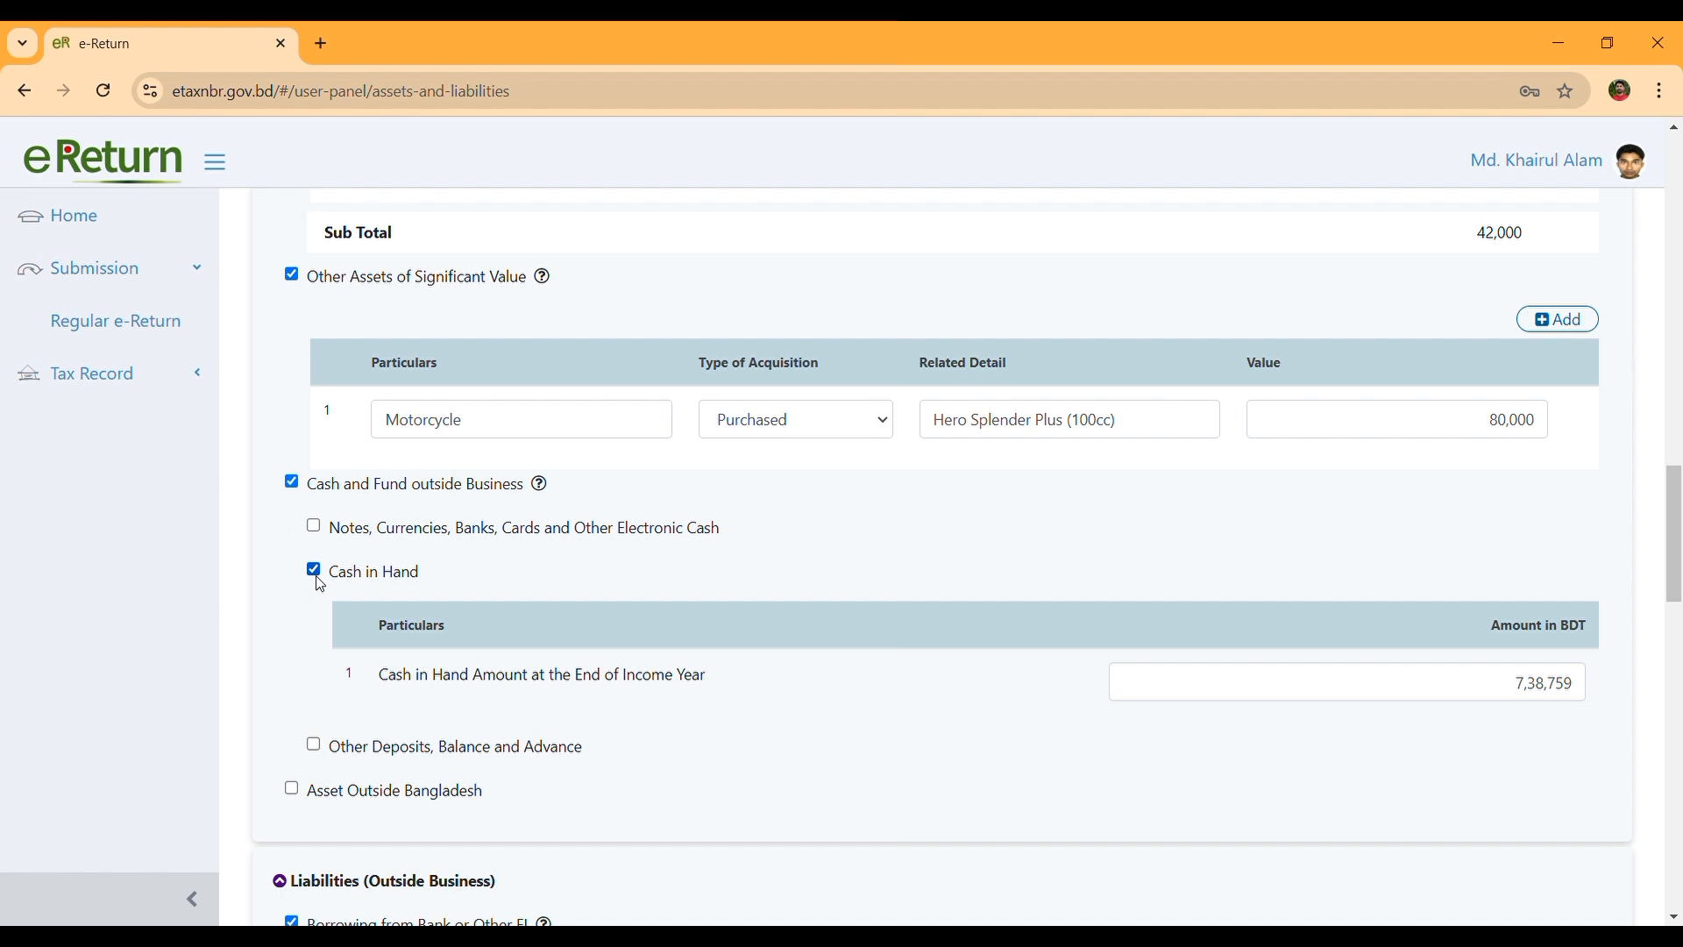
pyautogui.scroll(-1, 484, 582)
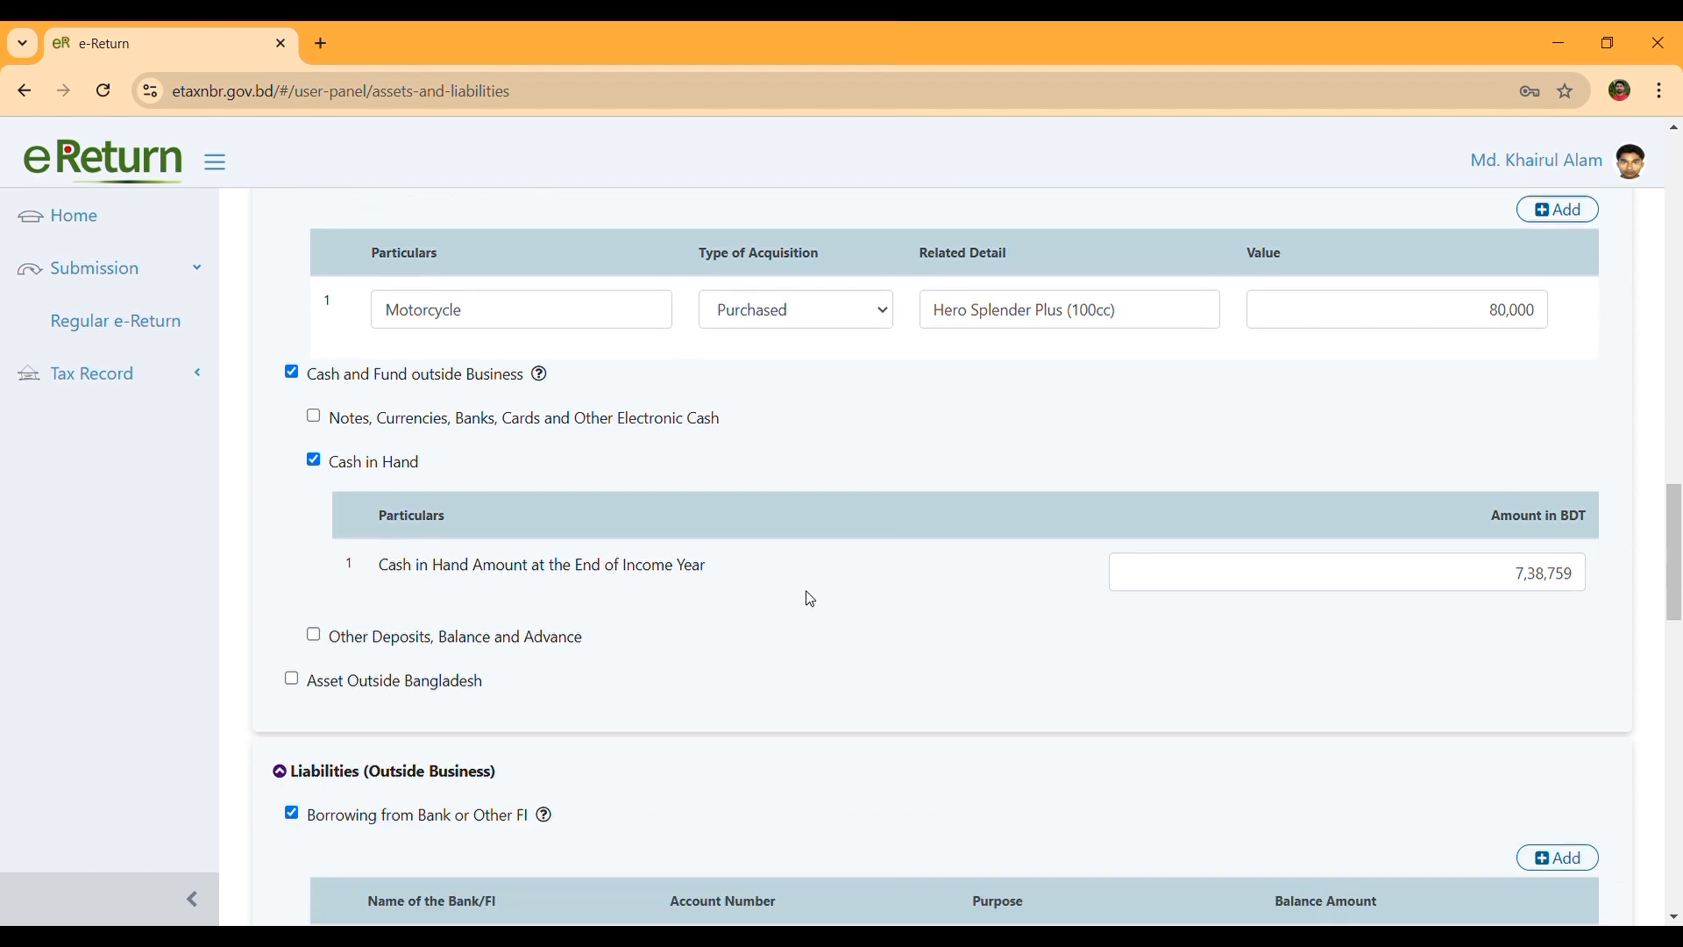
pyautogui.scroll(-2, 885, 596)
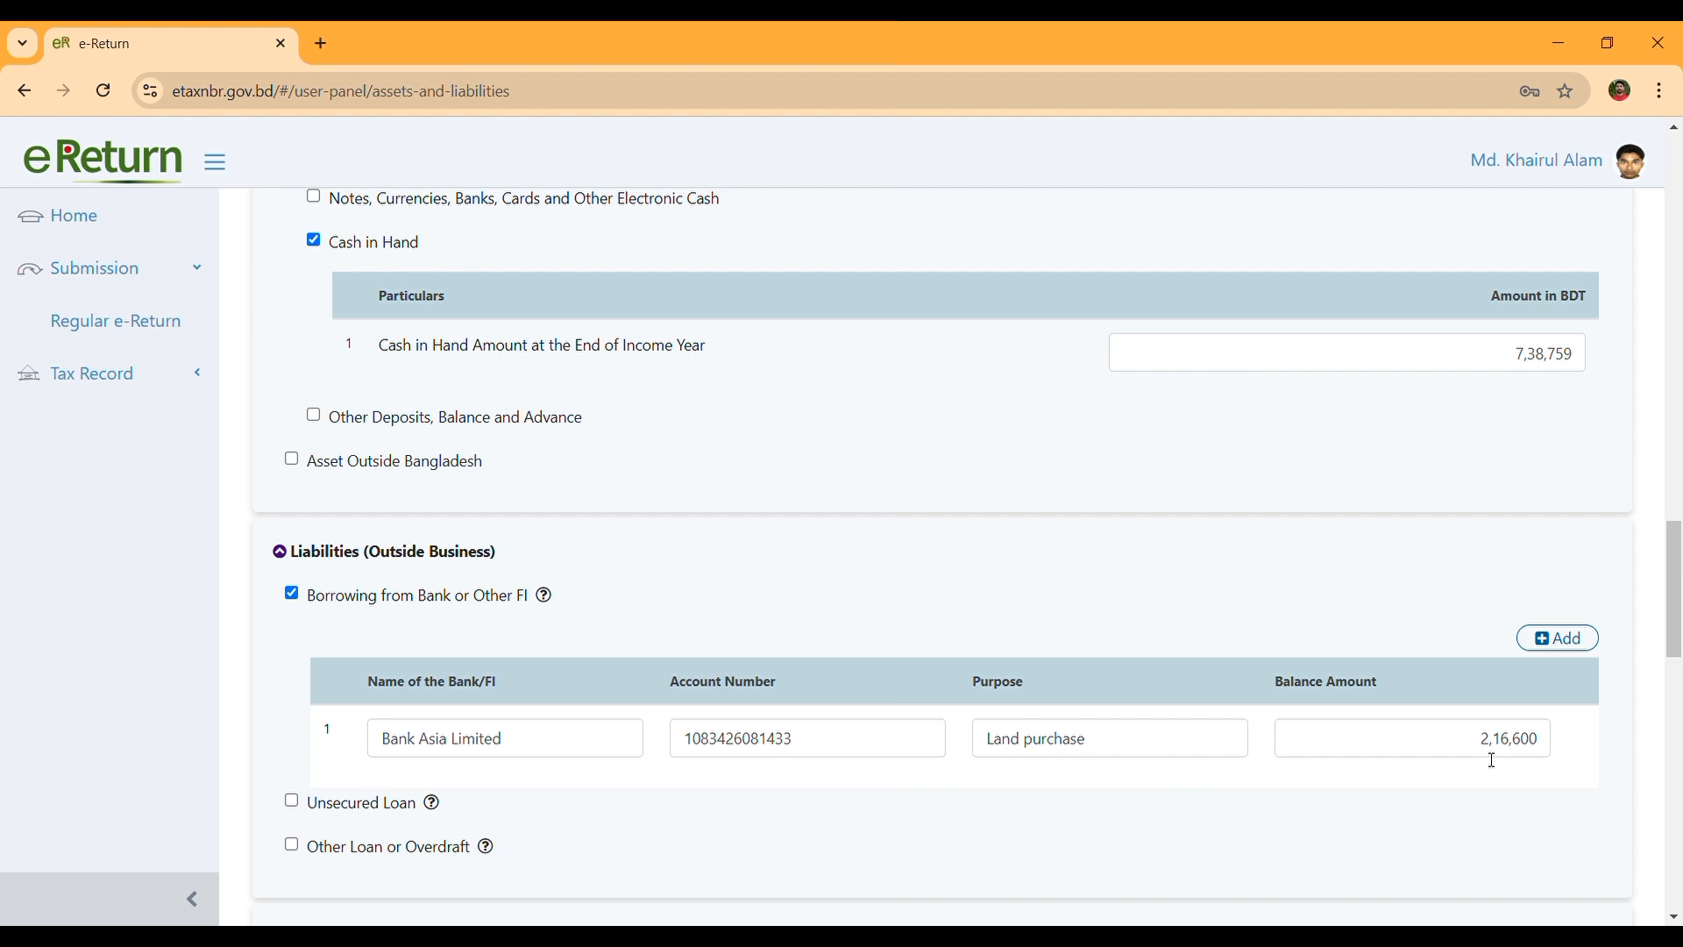
pyautogui.moveTo(1488, 743); pyautogui.dragTo(1547, 747)
pyautogui.click(1435, 785)
pyautogui.scroll(-1, 1435, 785)
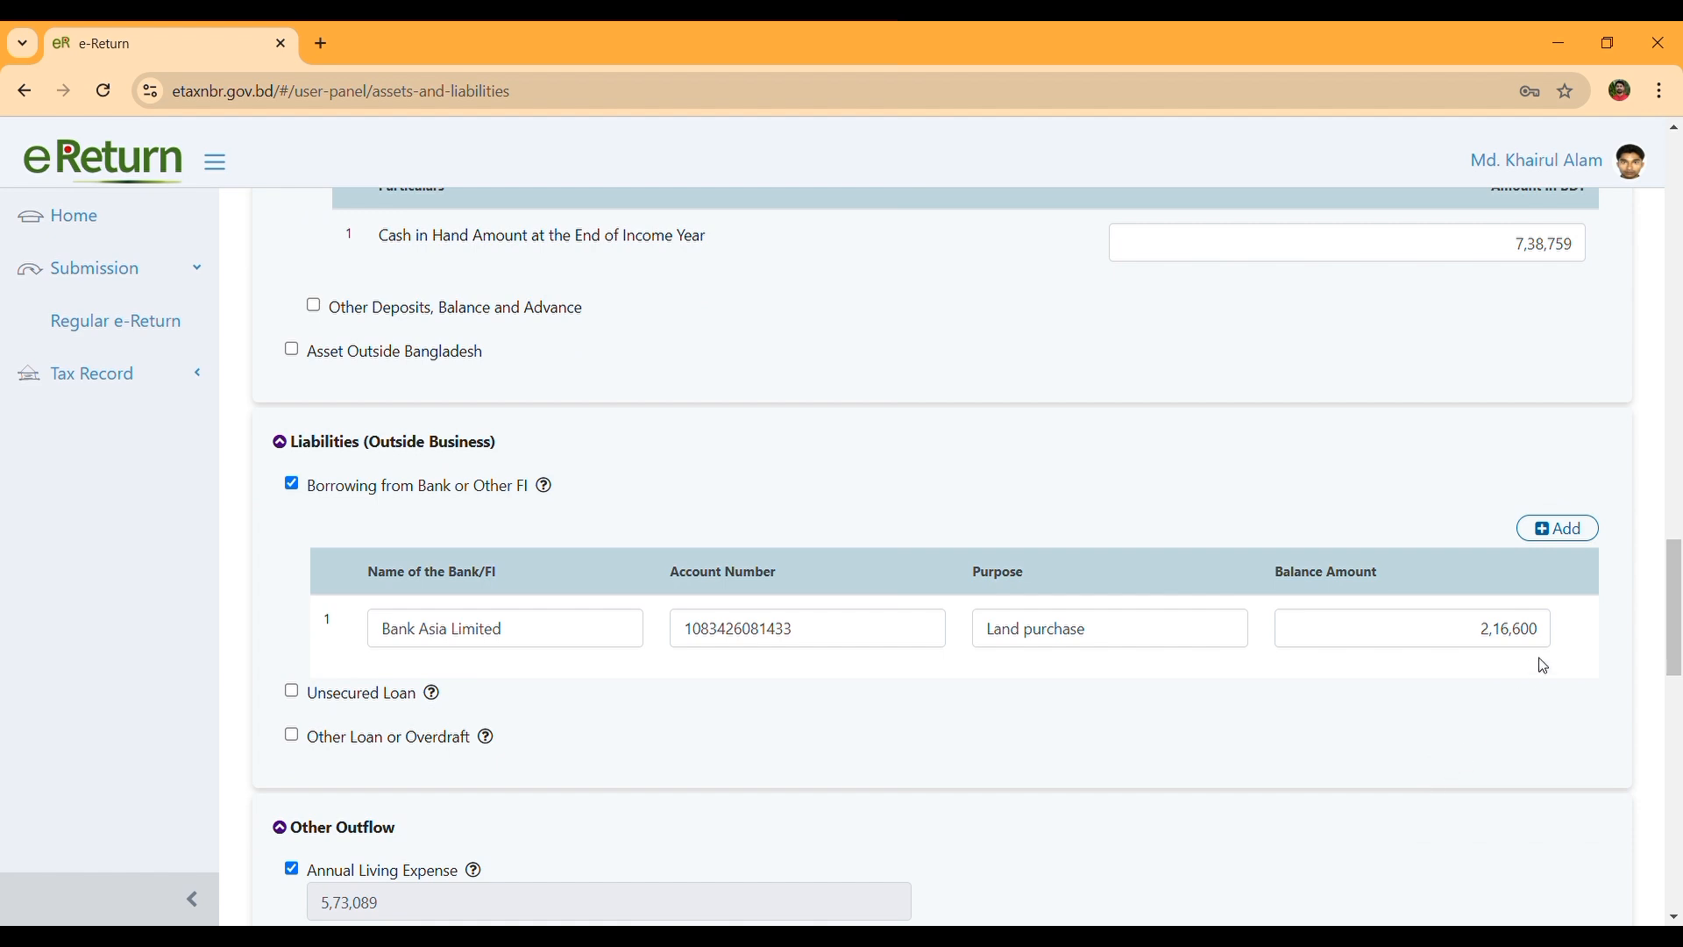
# Step: Review the outflow, sources of fund and previous year's net wealth, and save Assets & Liabilities to continue to Tax & Payment
pyautogui.scroll(-1, 1544, 666)
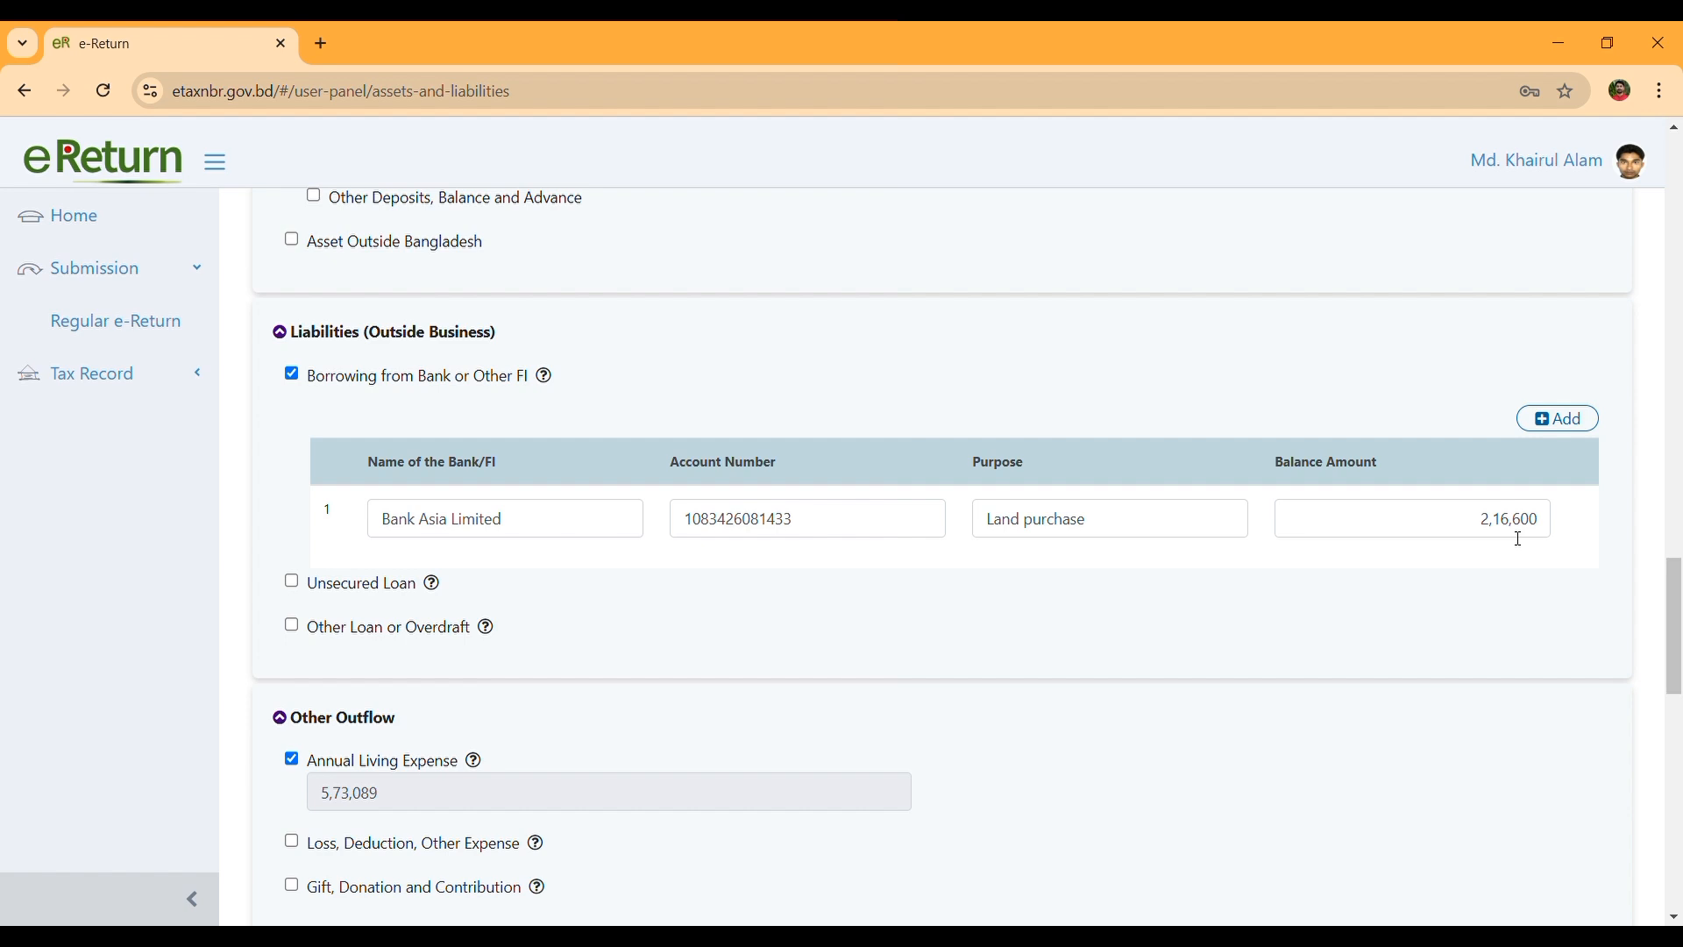
pyautogui.scroll(-3, 1519, 539)
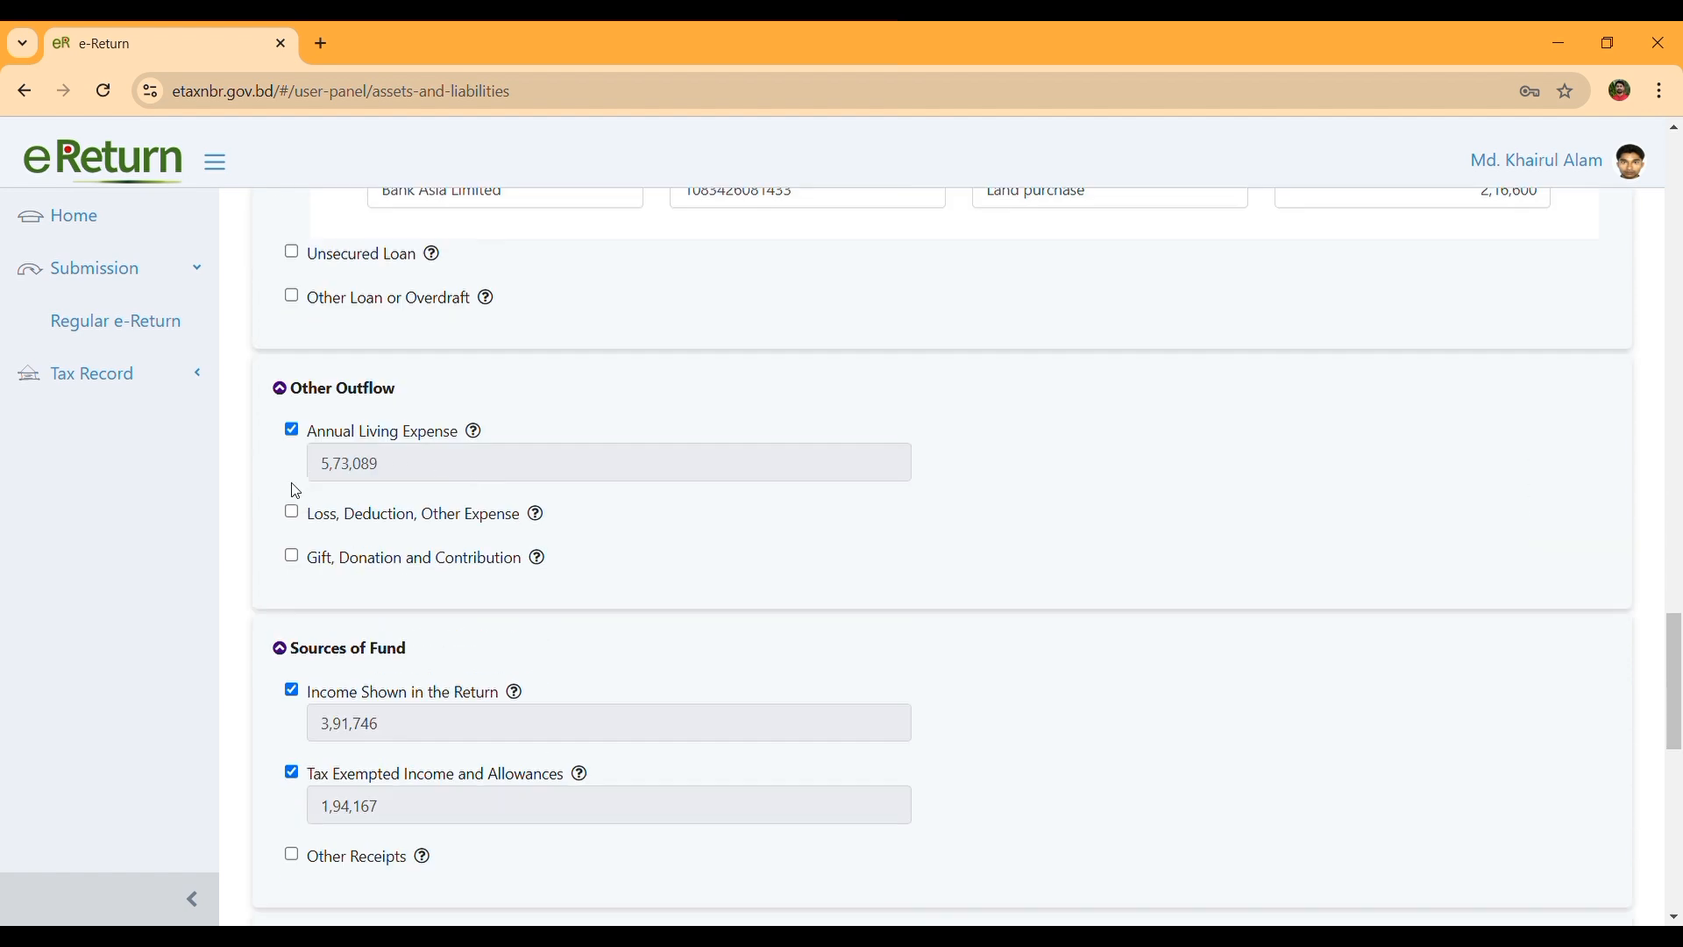
pyautogui.scroll(-4, 408, 478)
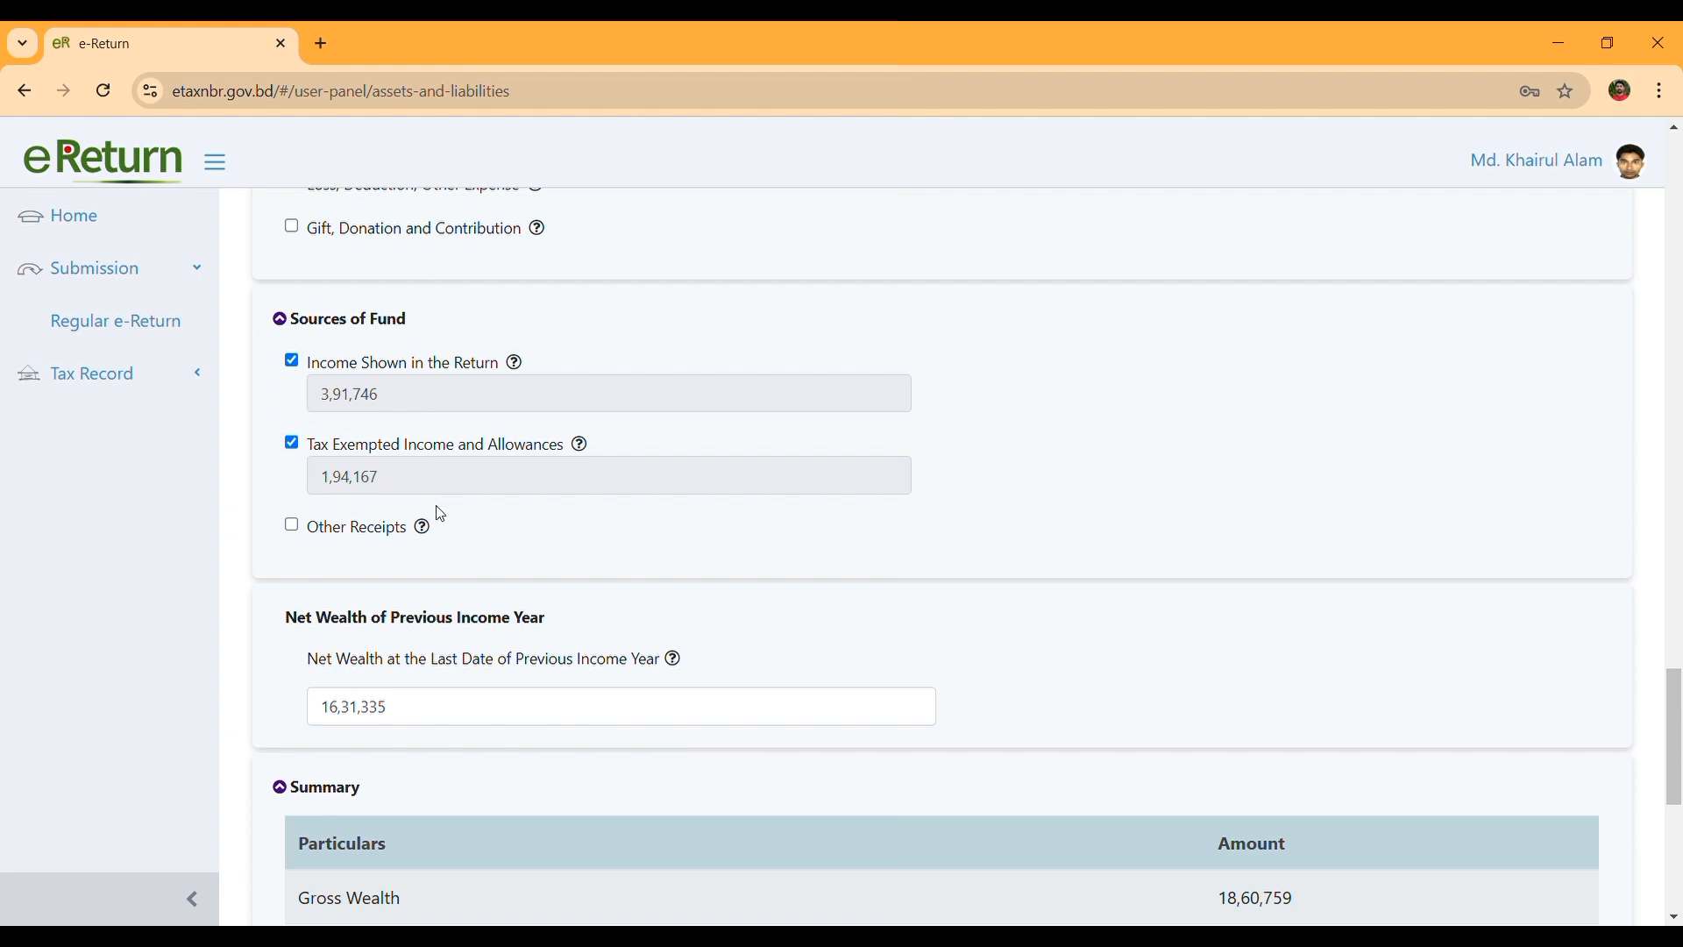
pyautogui.scroll(-3, 443, 514)
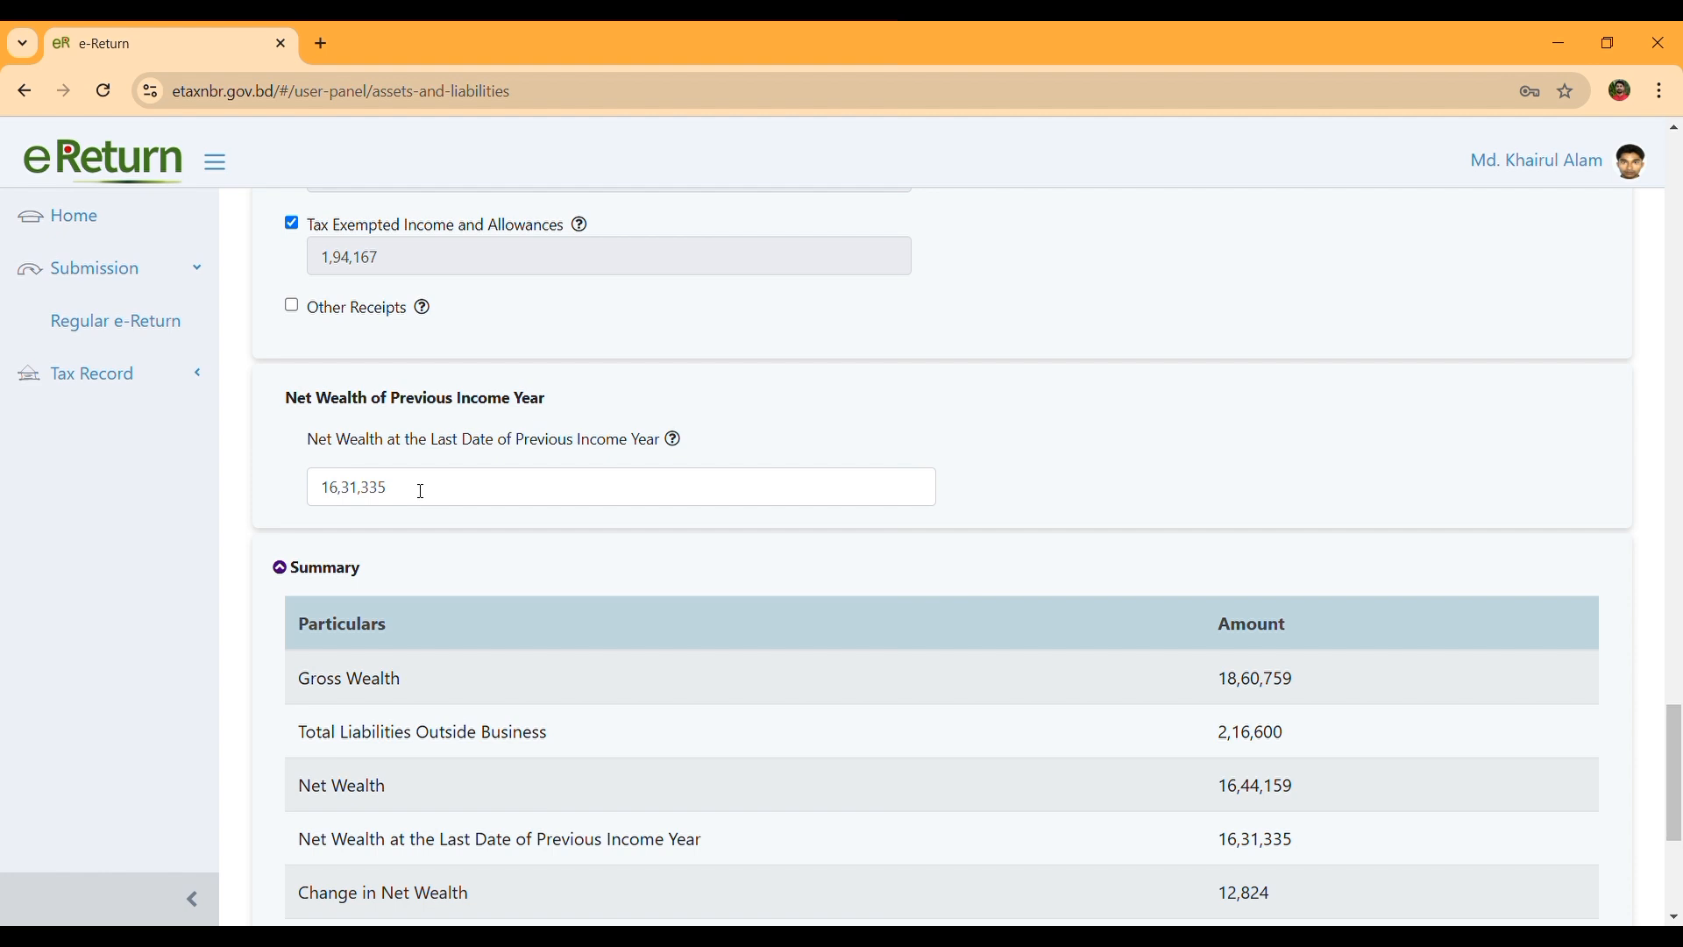
pyautogui.click(409, 493)
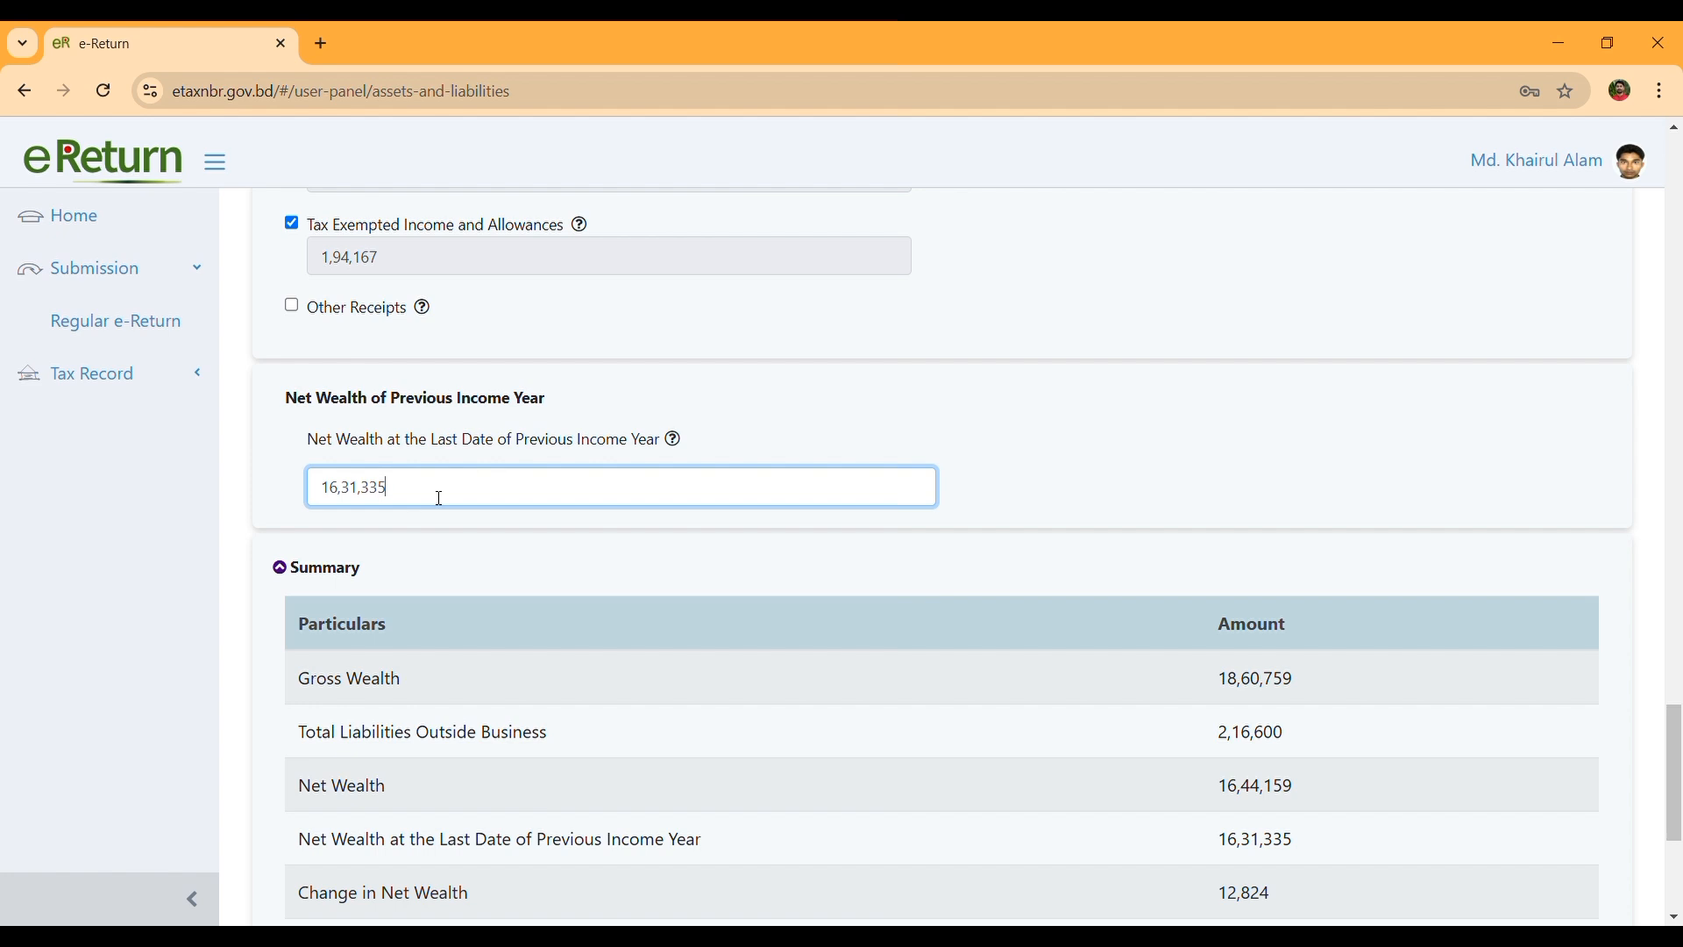
pyautogui.click(556, 570)
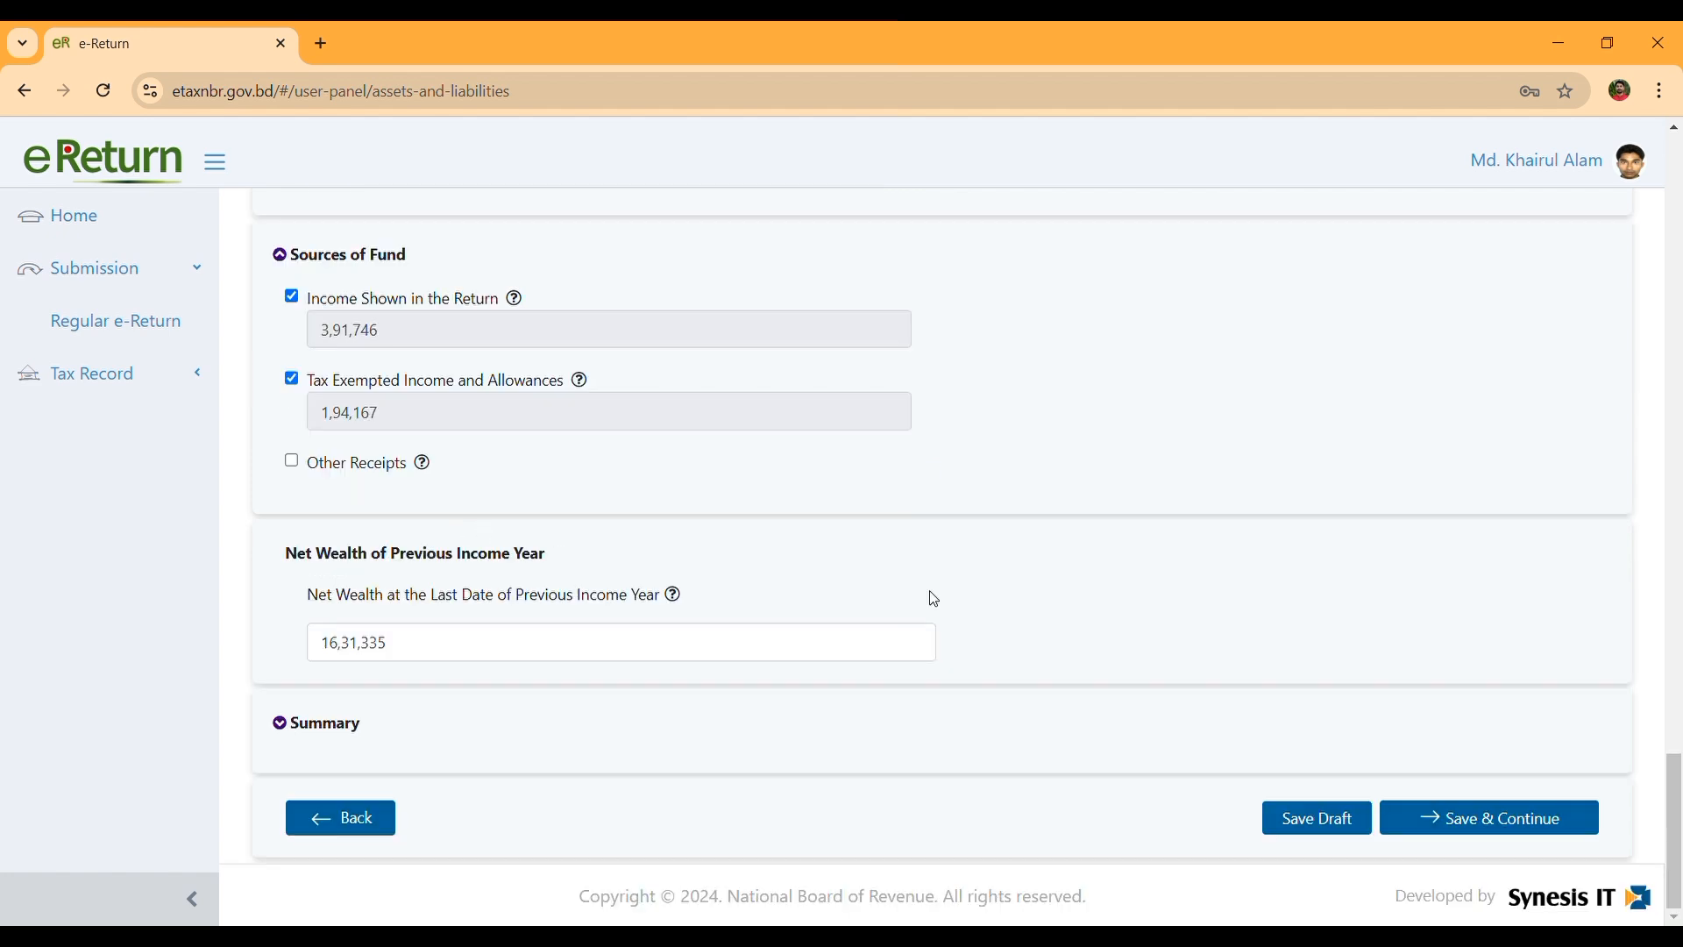
pyautogui.click(1518, 824)
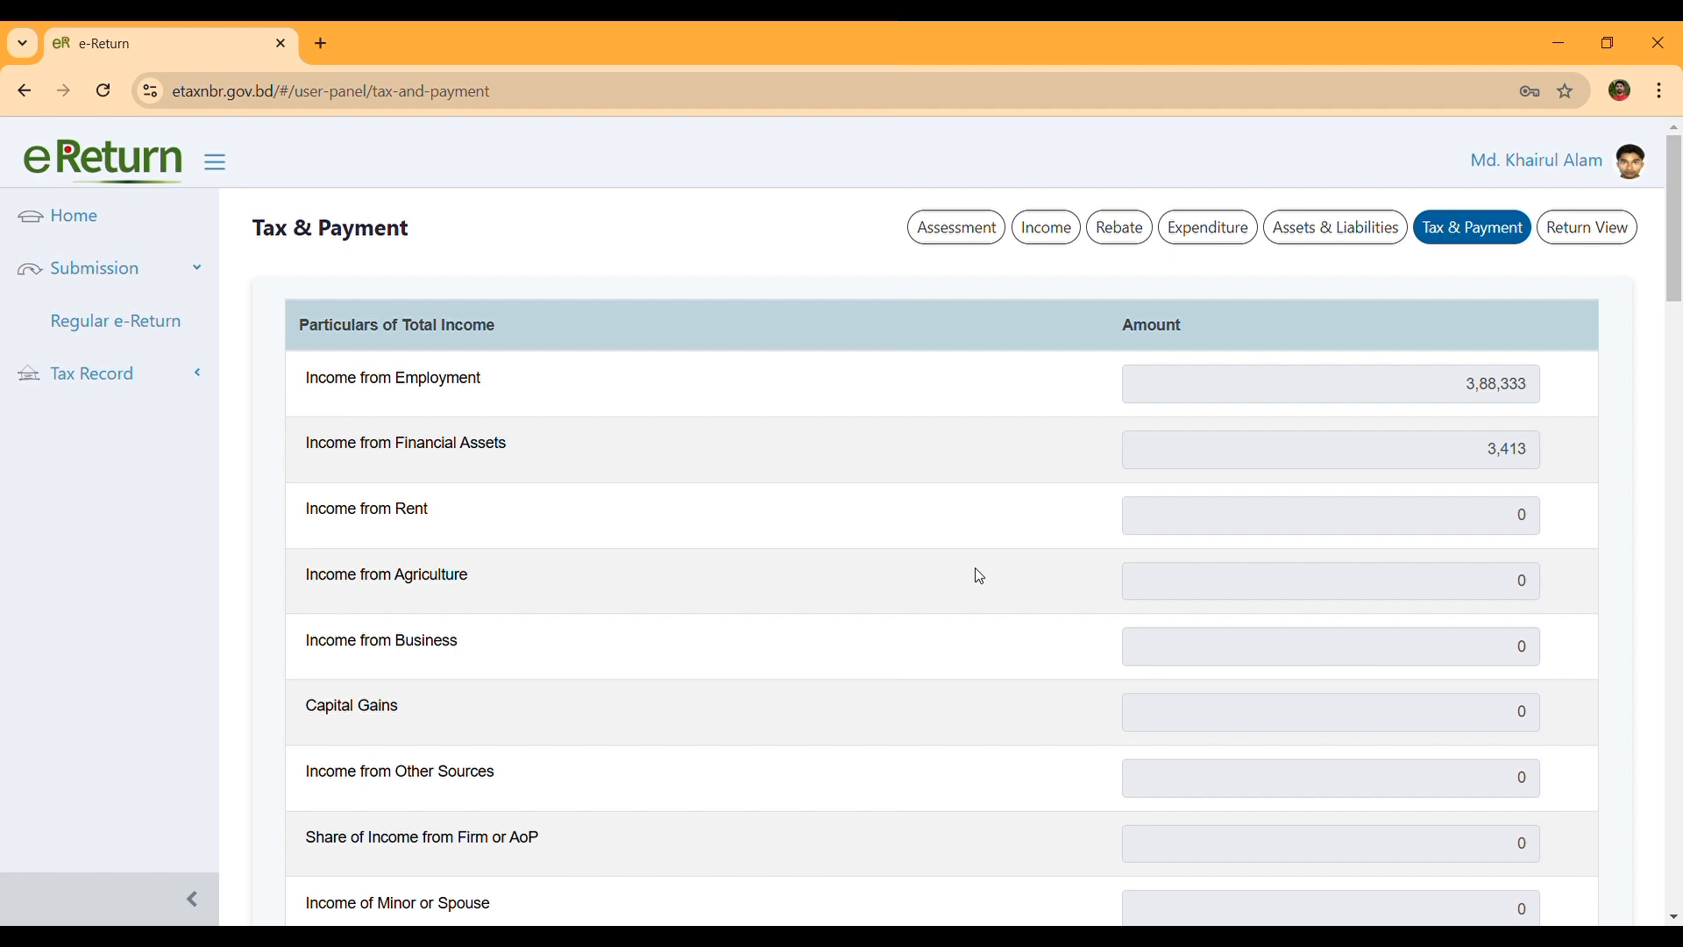
# Step: Review the tax computation, and answer Yes to having paid tax for 2024-2025 and to updating the tax payment status
pyautogui.scroll(-1, 980, 576)
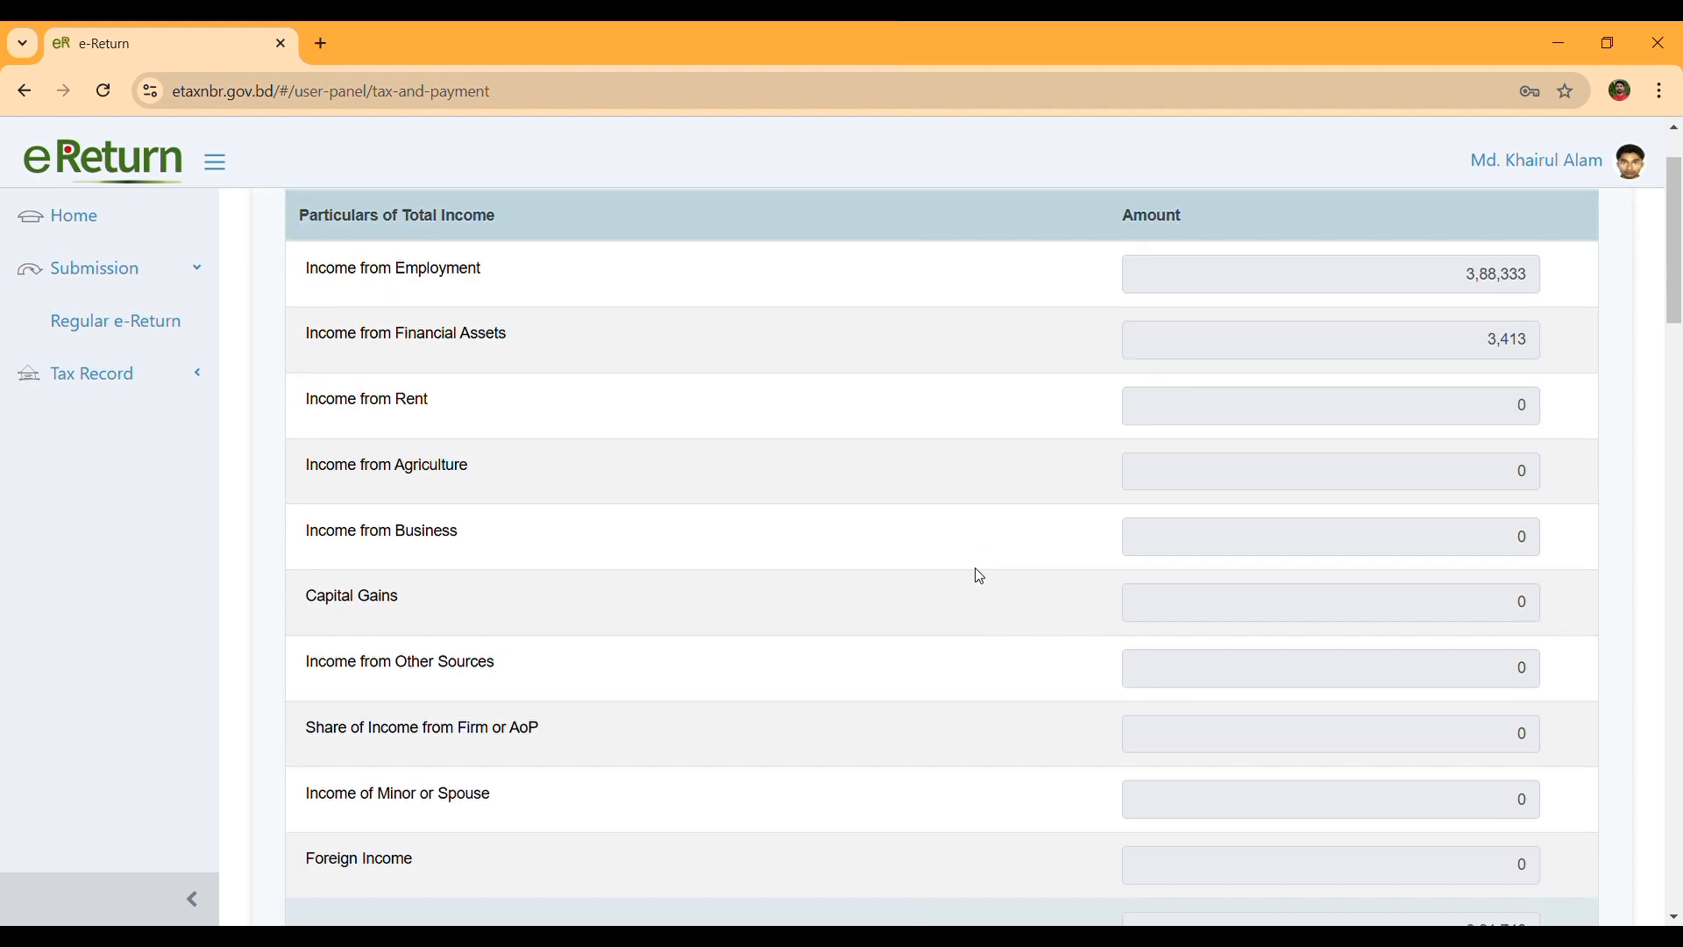
pyautogui.scroll(-4, 979, 576)
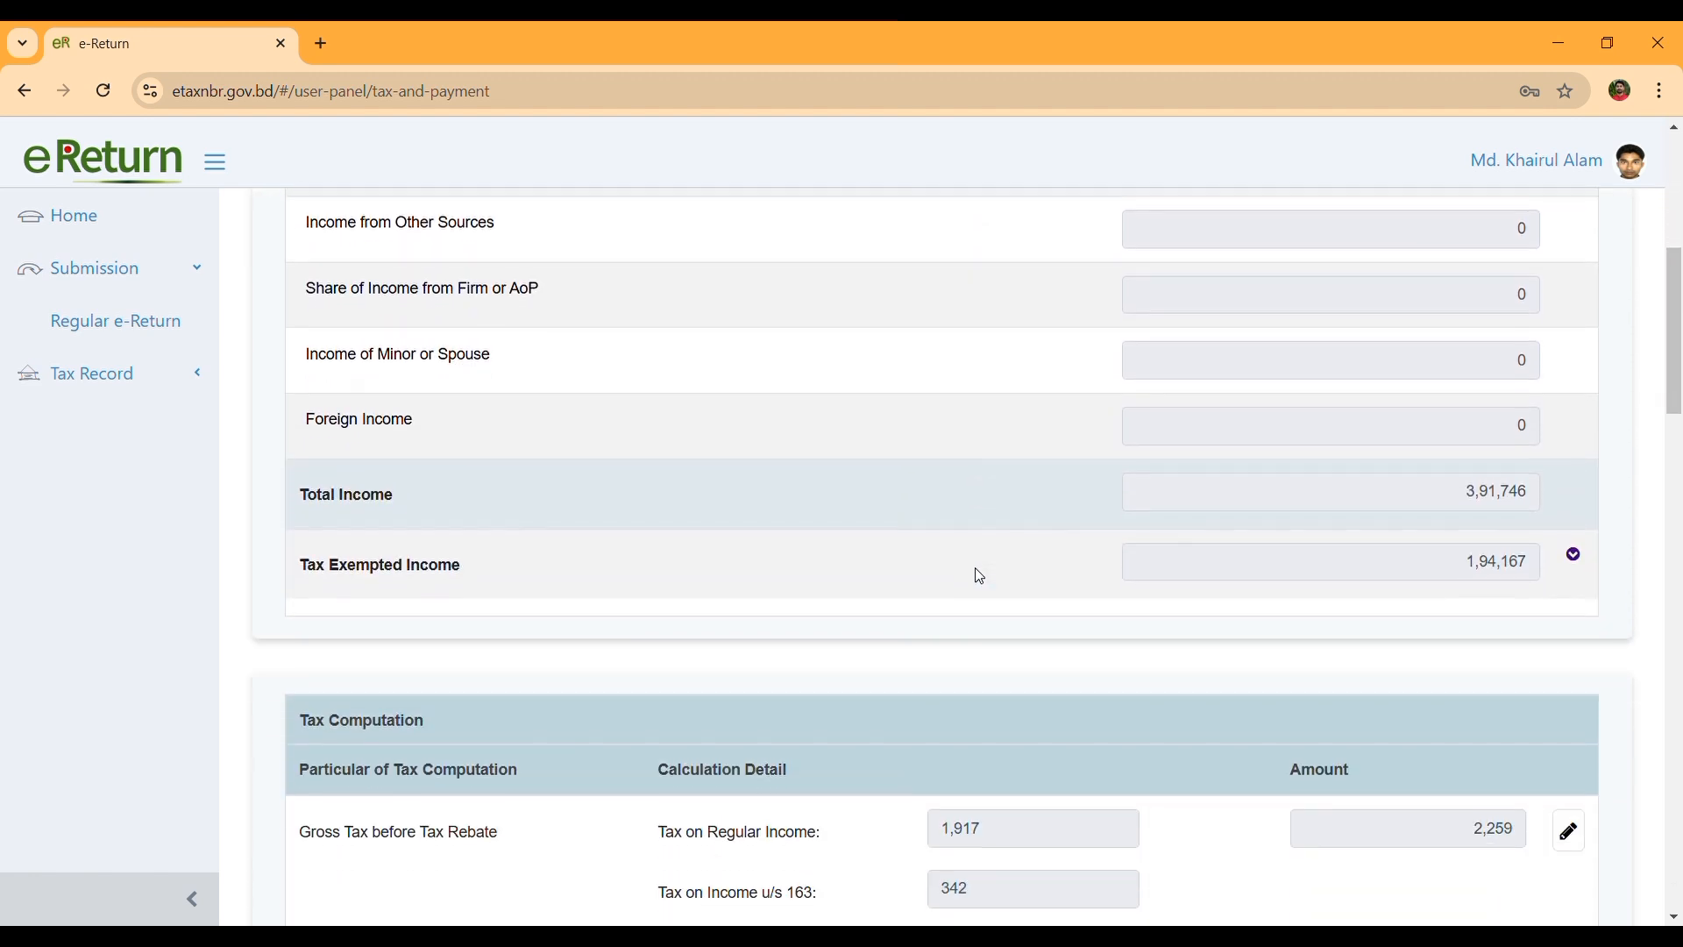
pyautogui.scroll(-6, 980, 576)
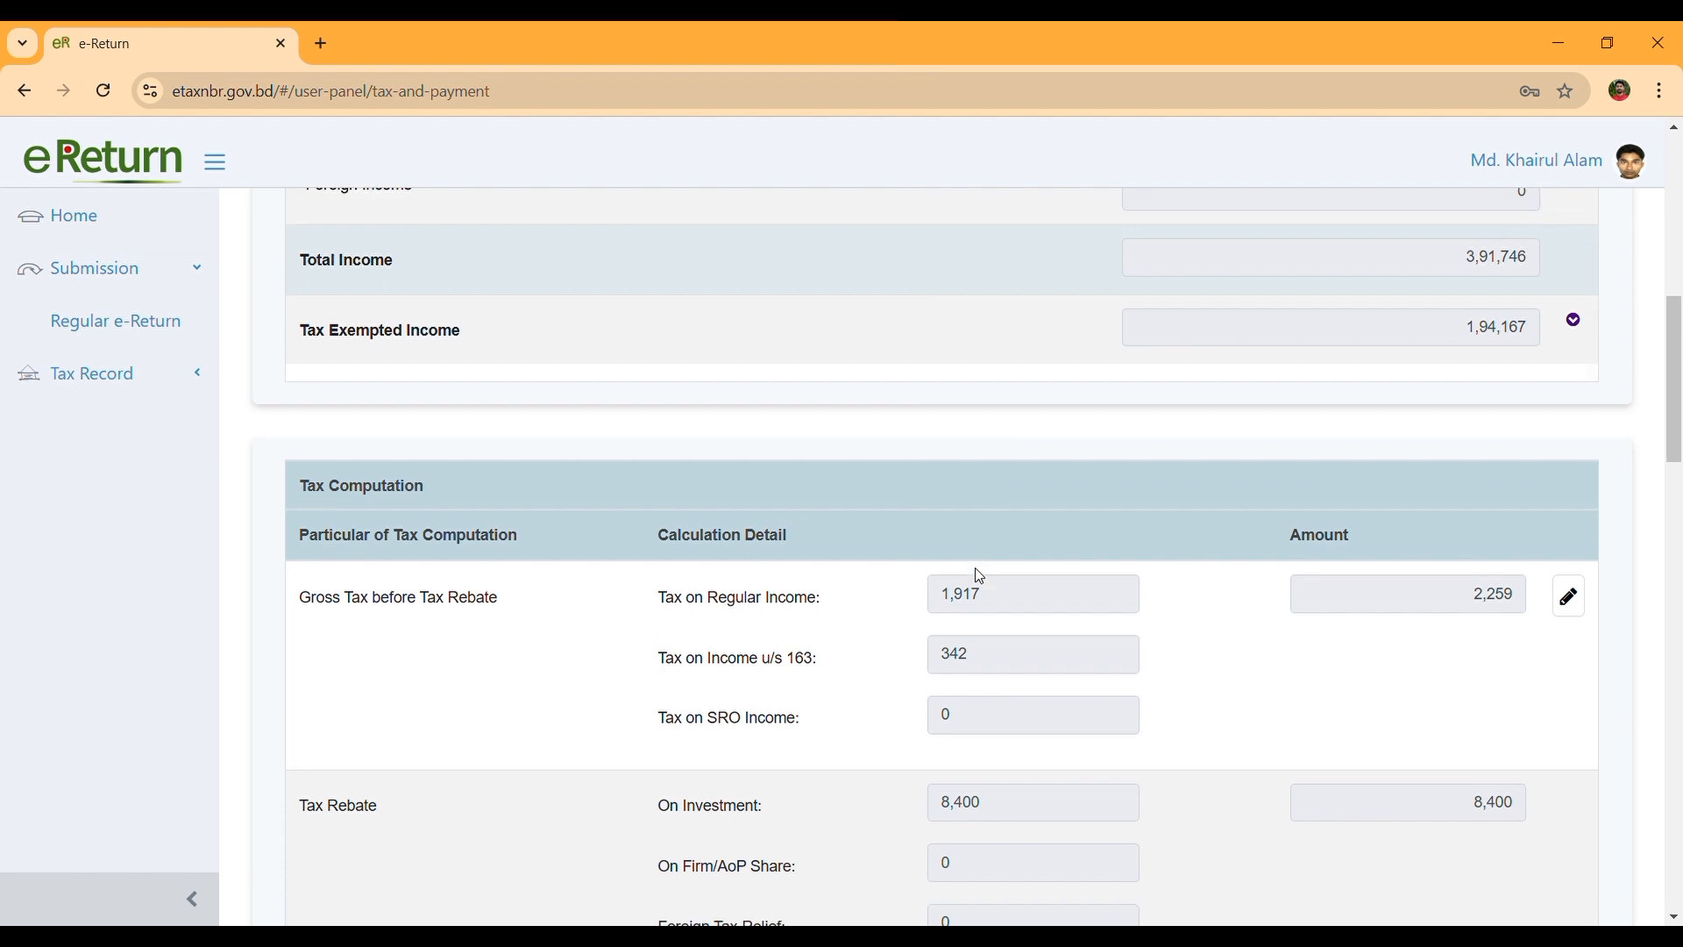
pyautogui.scroll(-4, 980, 576)
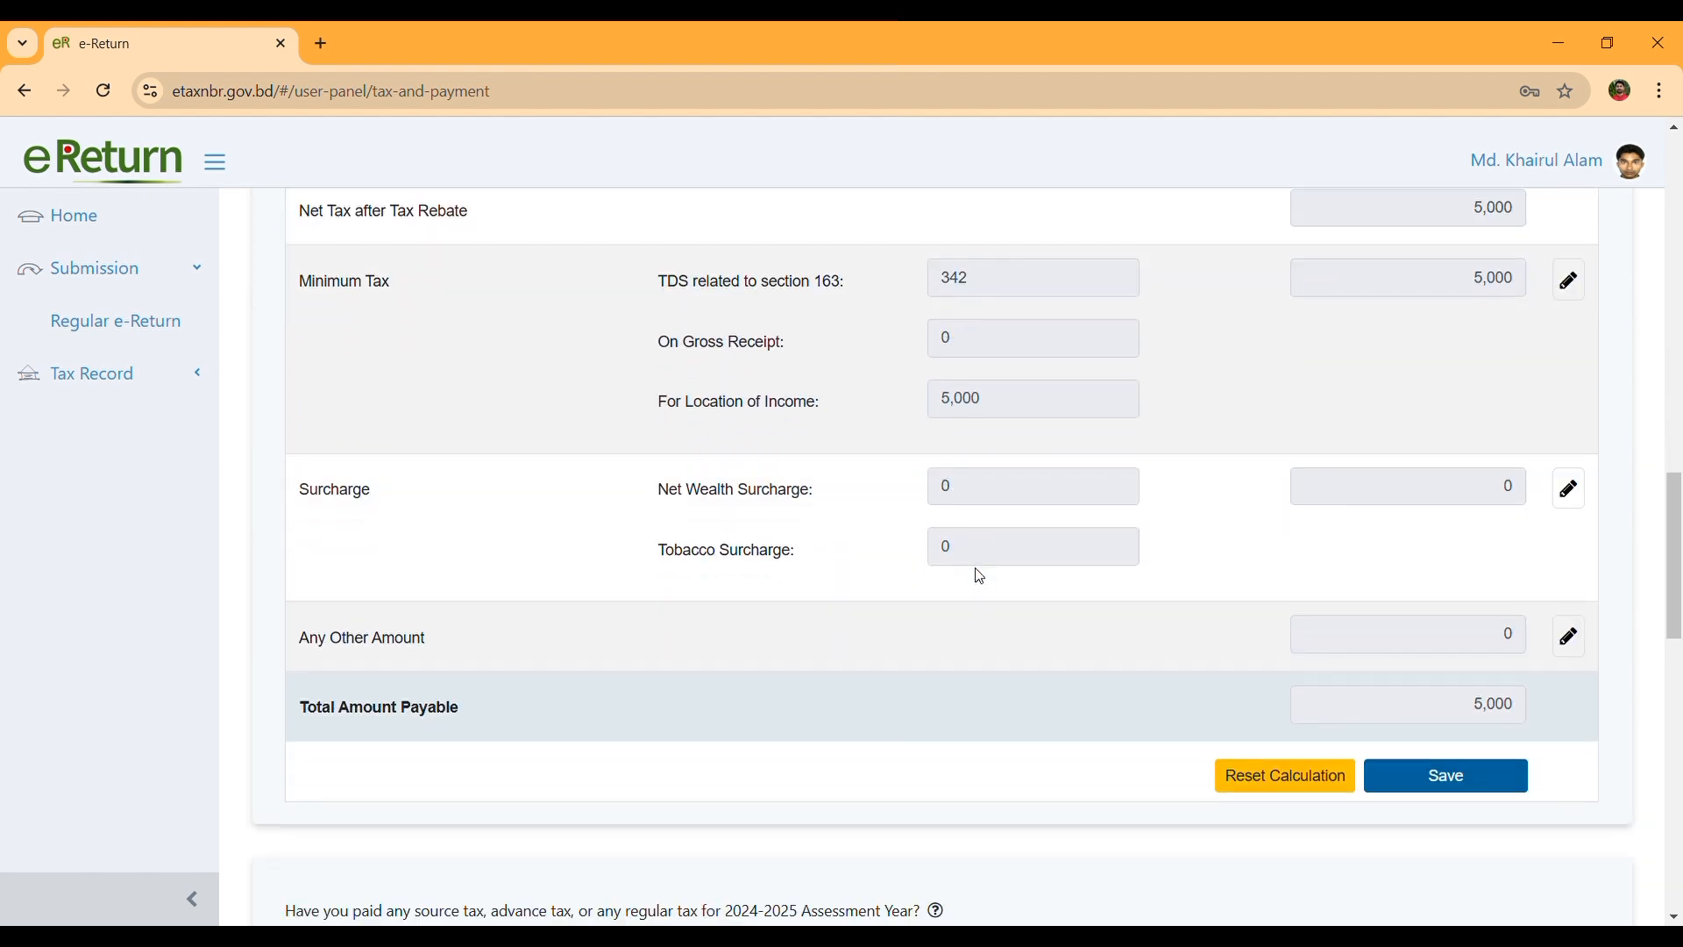
pyautogui.scroll(-3, 980, 576)
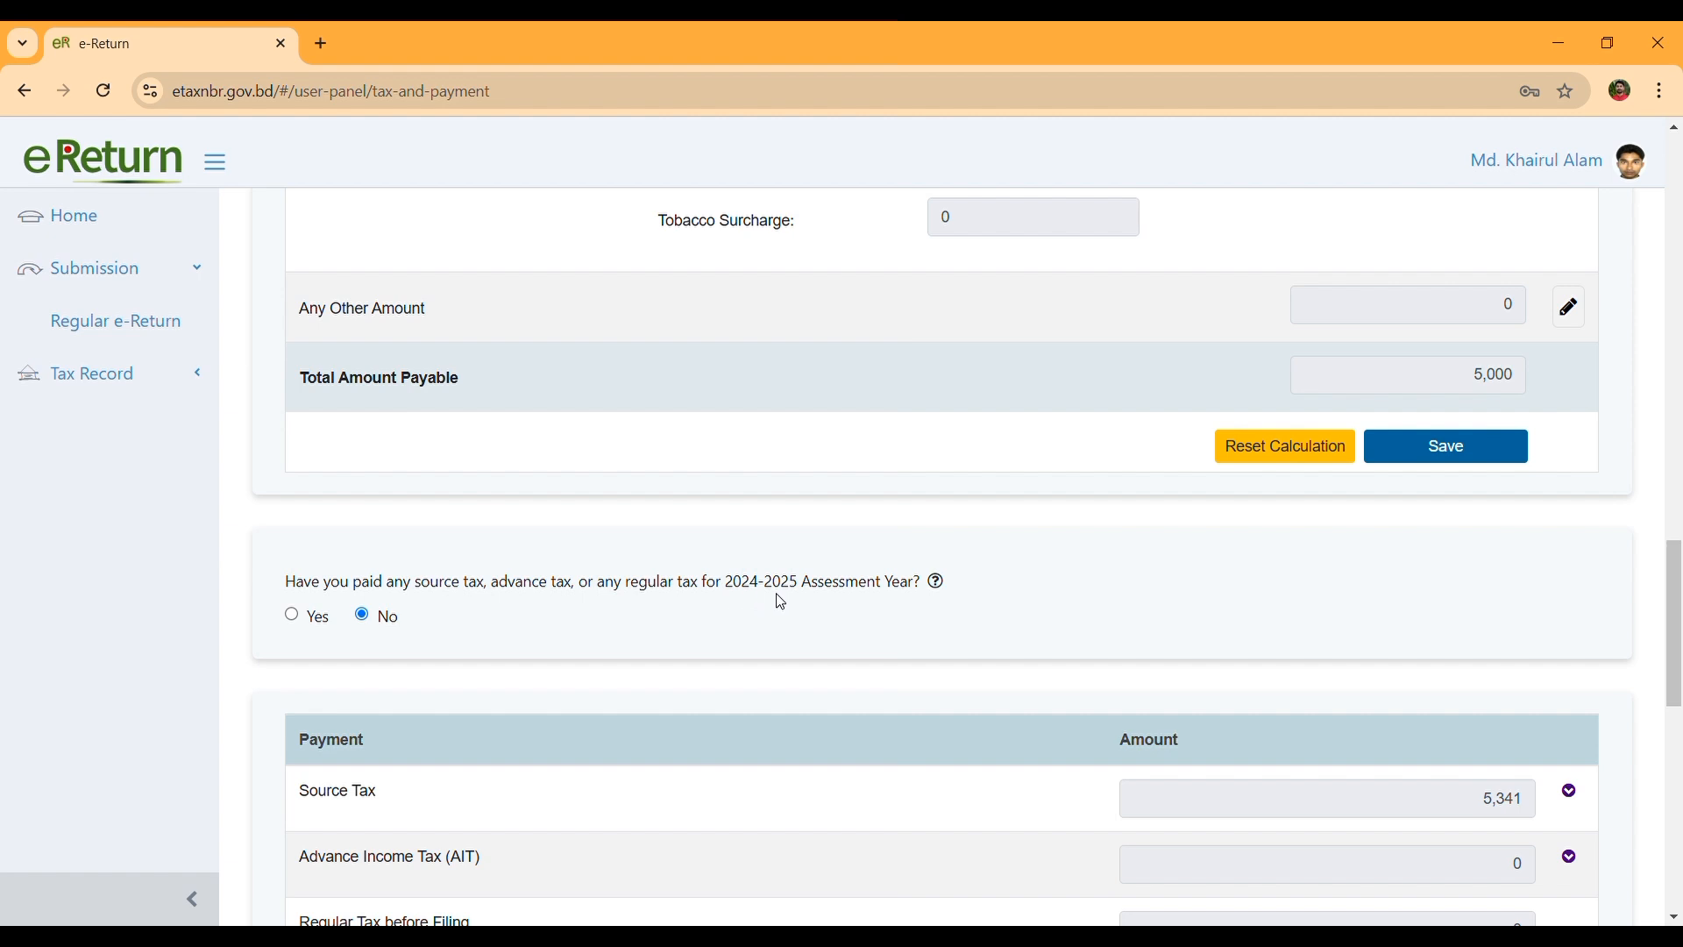
pyautogui.click(295, 617)
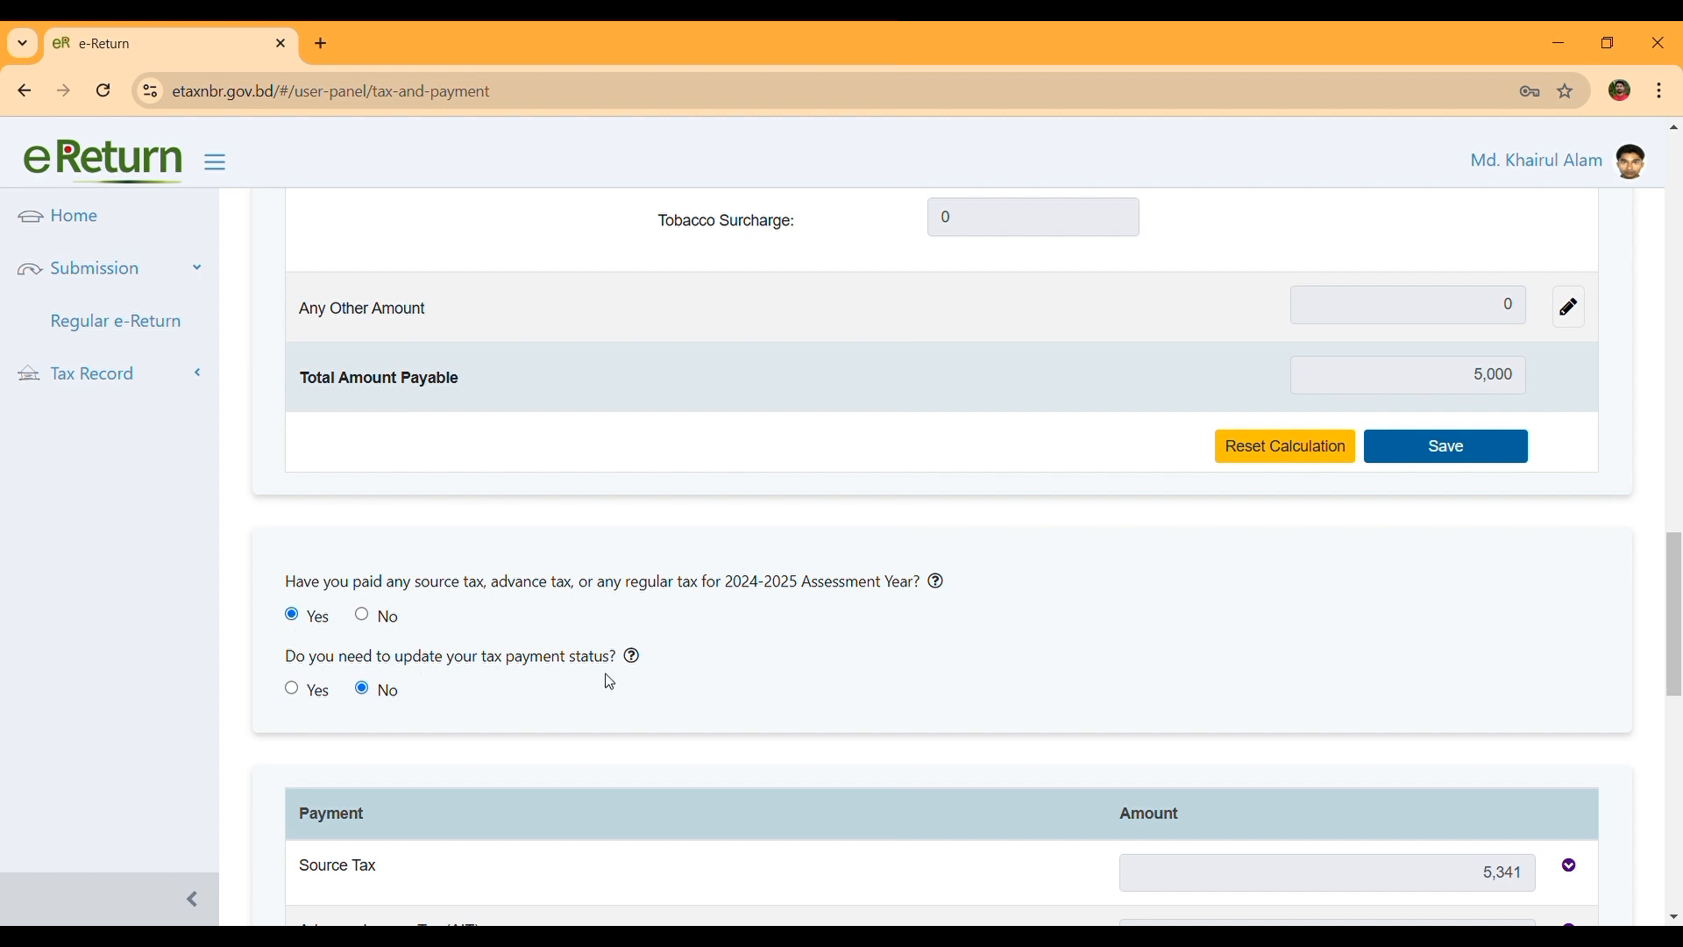
pyautogui.click(293, 690)
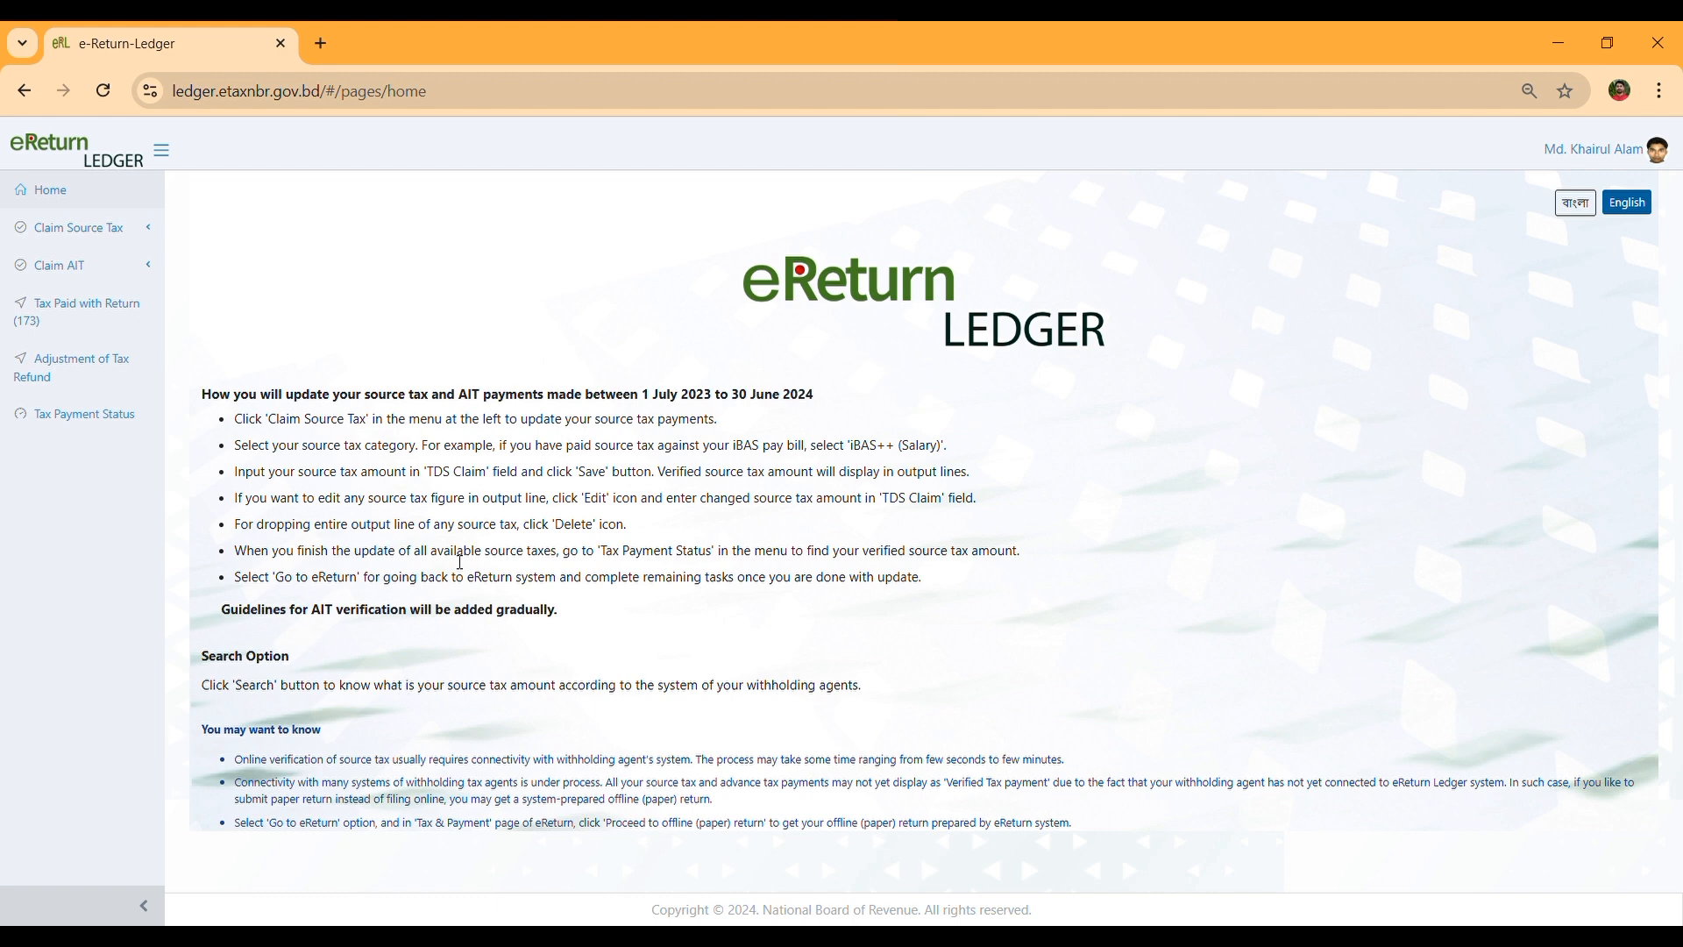
# Step: Open the Salary (Others) form for claiming source tax in the e-Return Ledger and look over its TDS details
pyautogui.click(95, 244)
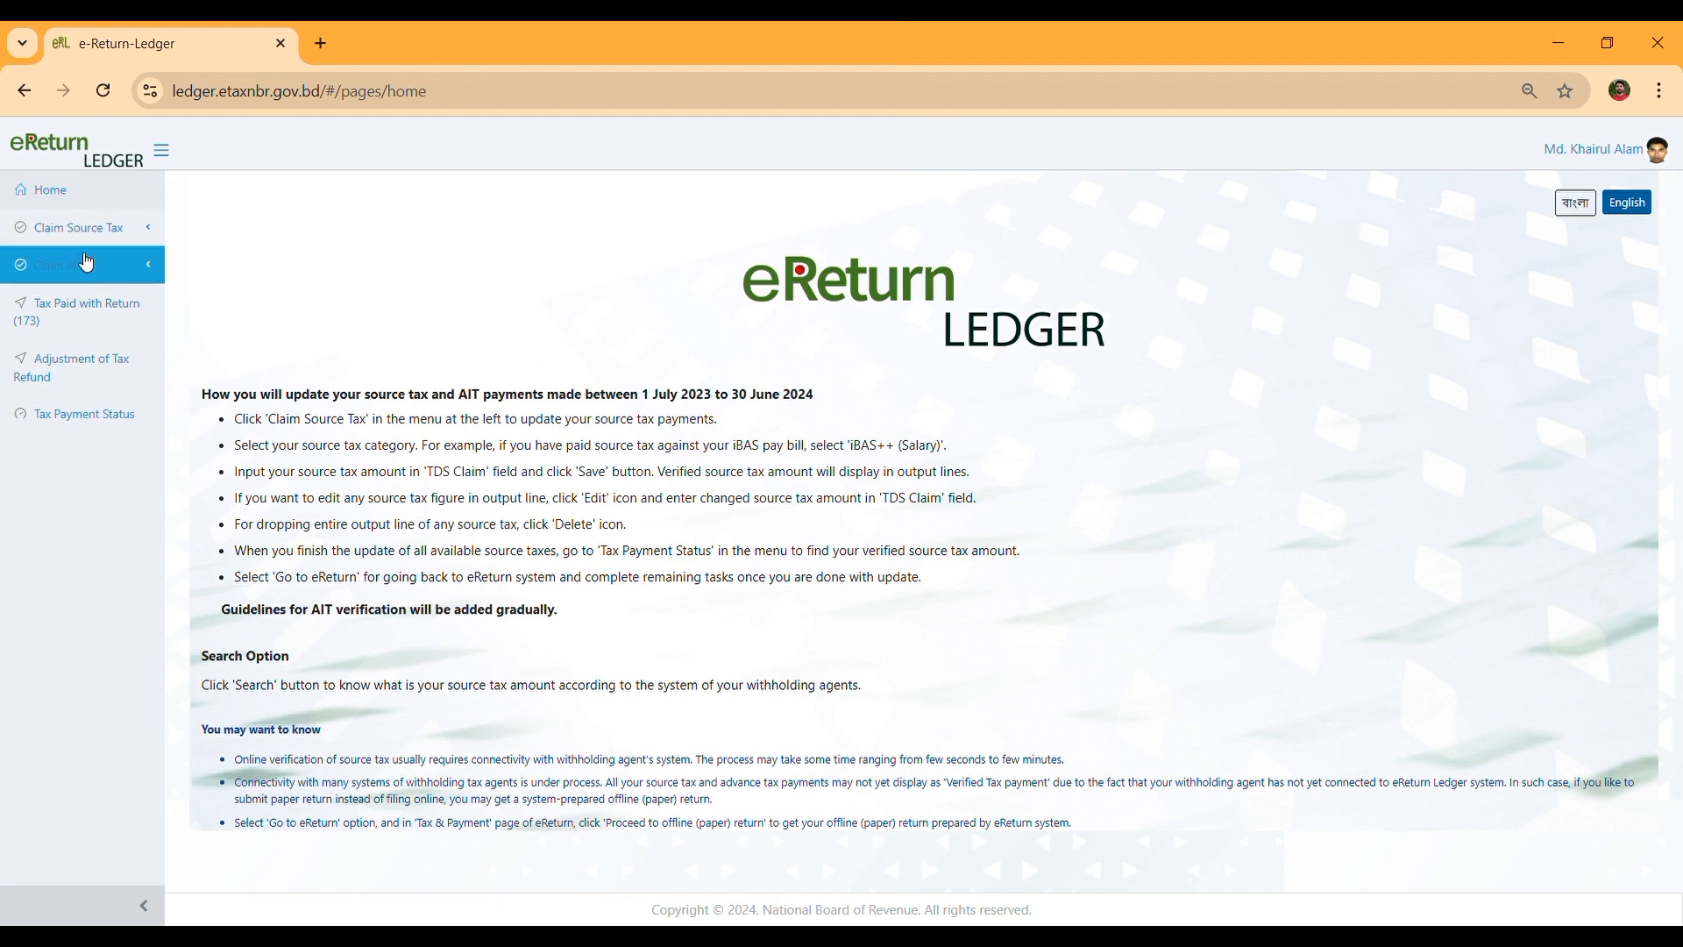
pyautogui.click(93, 240)
pyautogui.click(101, 239)
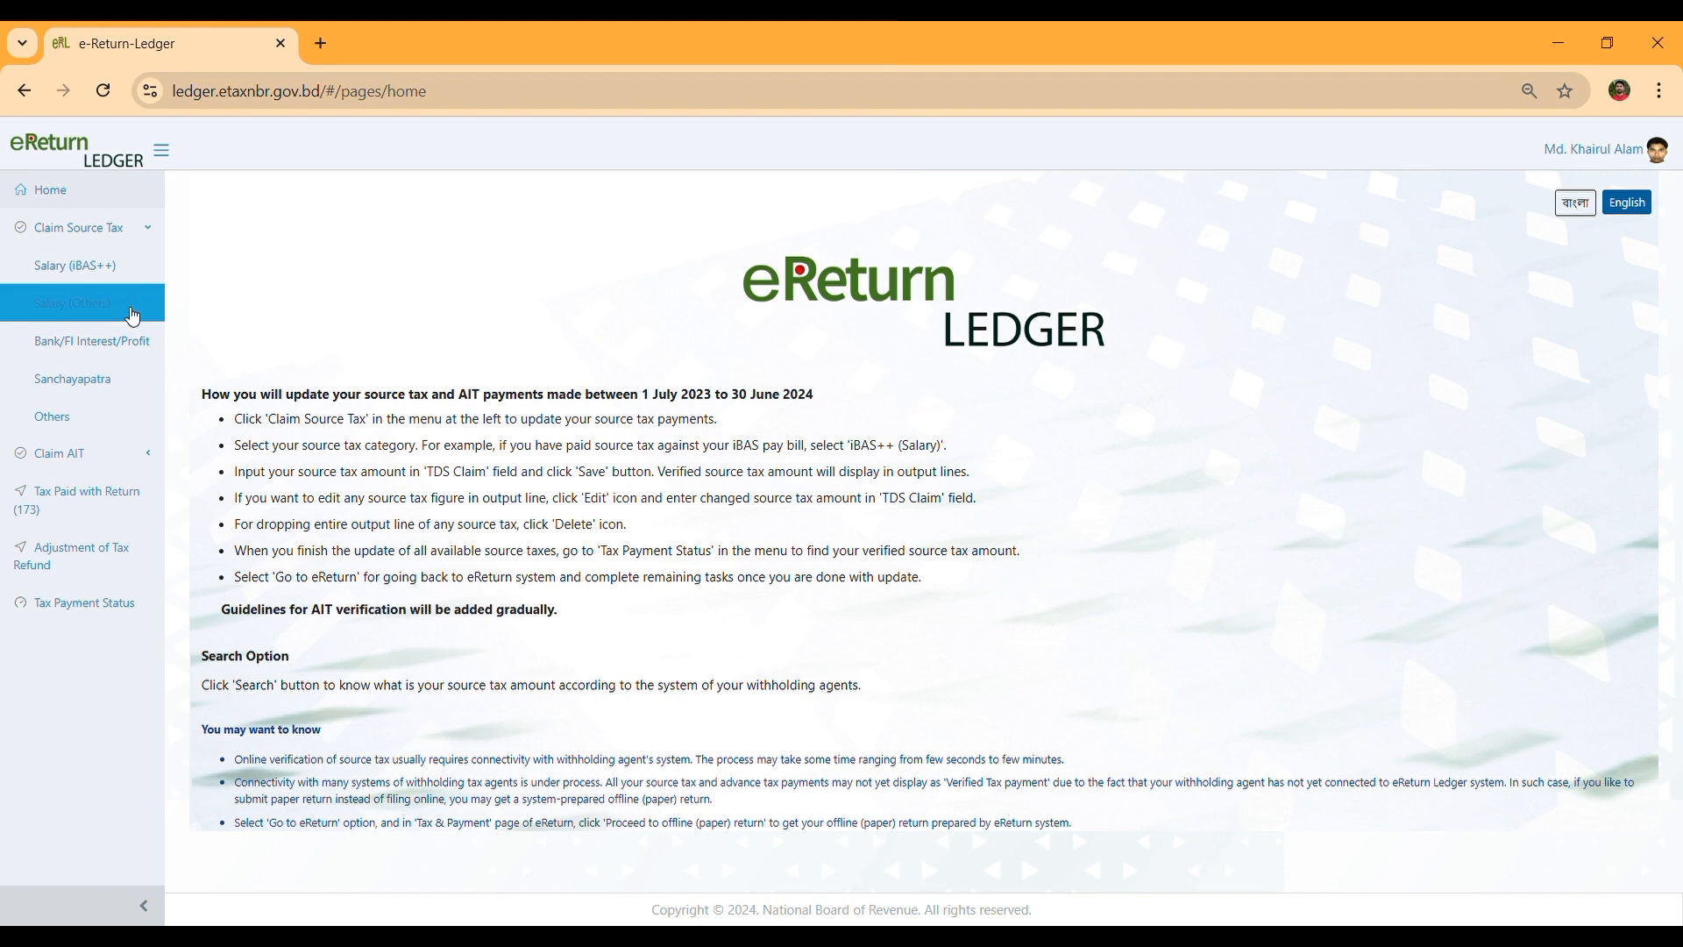
pyautogui.click(132, 317)
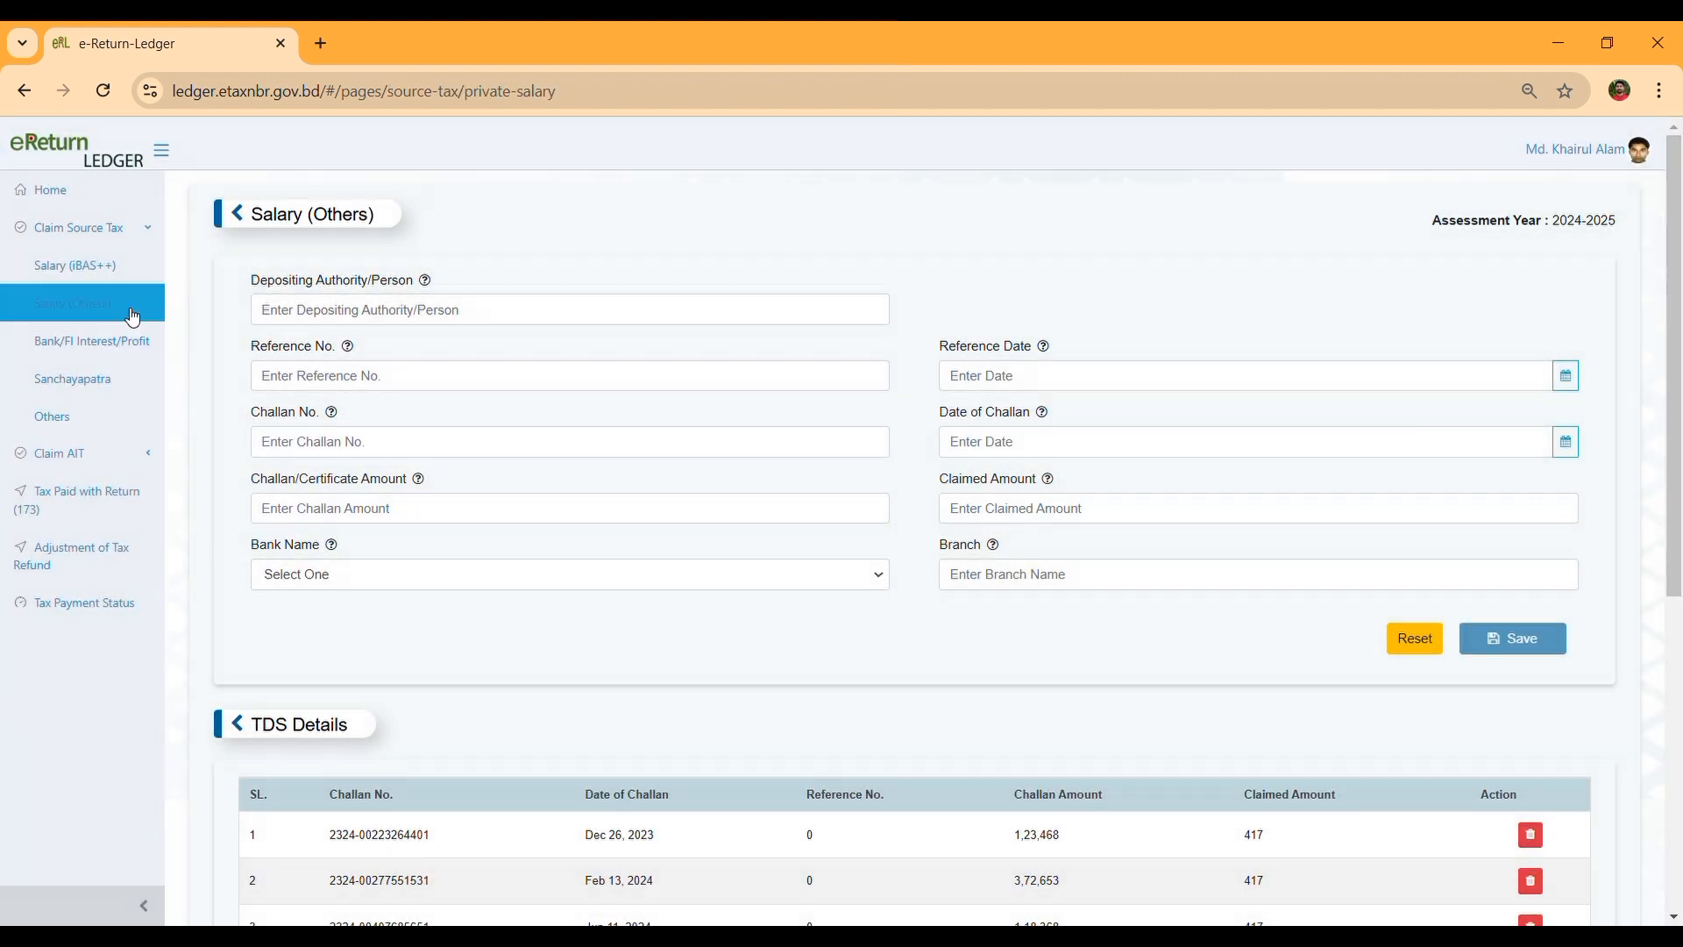
pyautogui.scroll(-3, 752, 517)
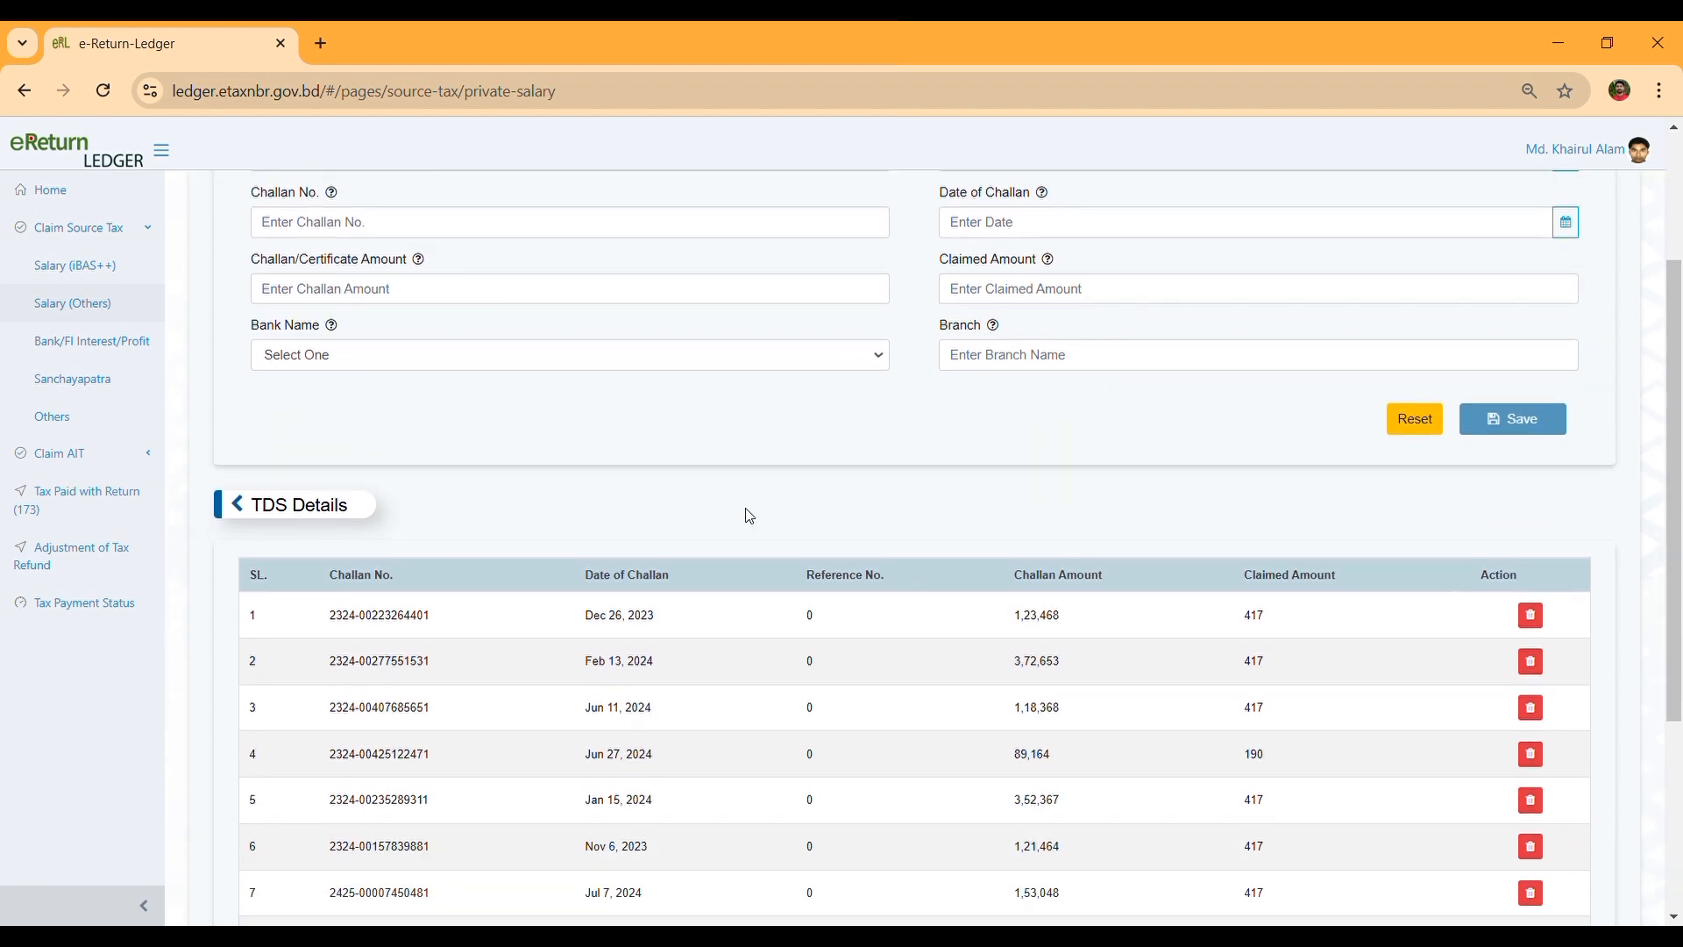
pyautogui.scroll(3, 749, 516)
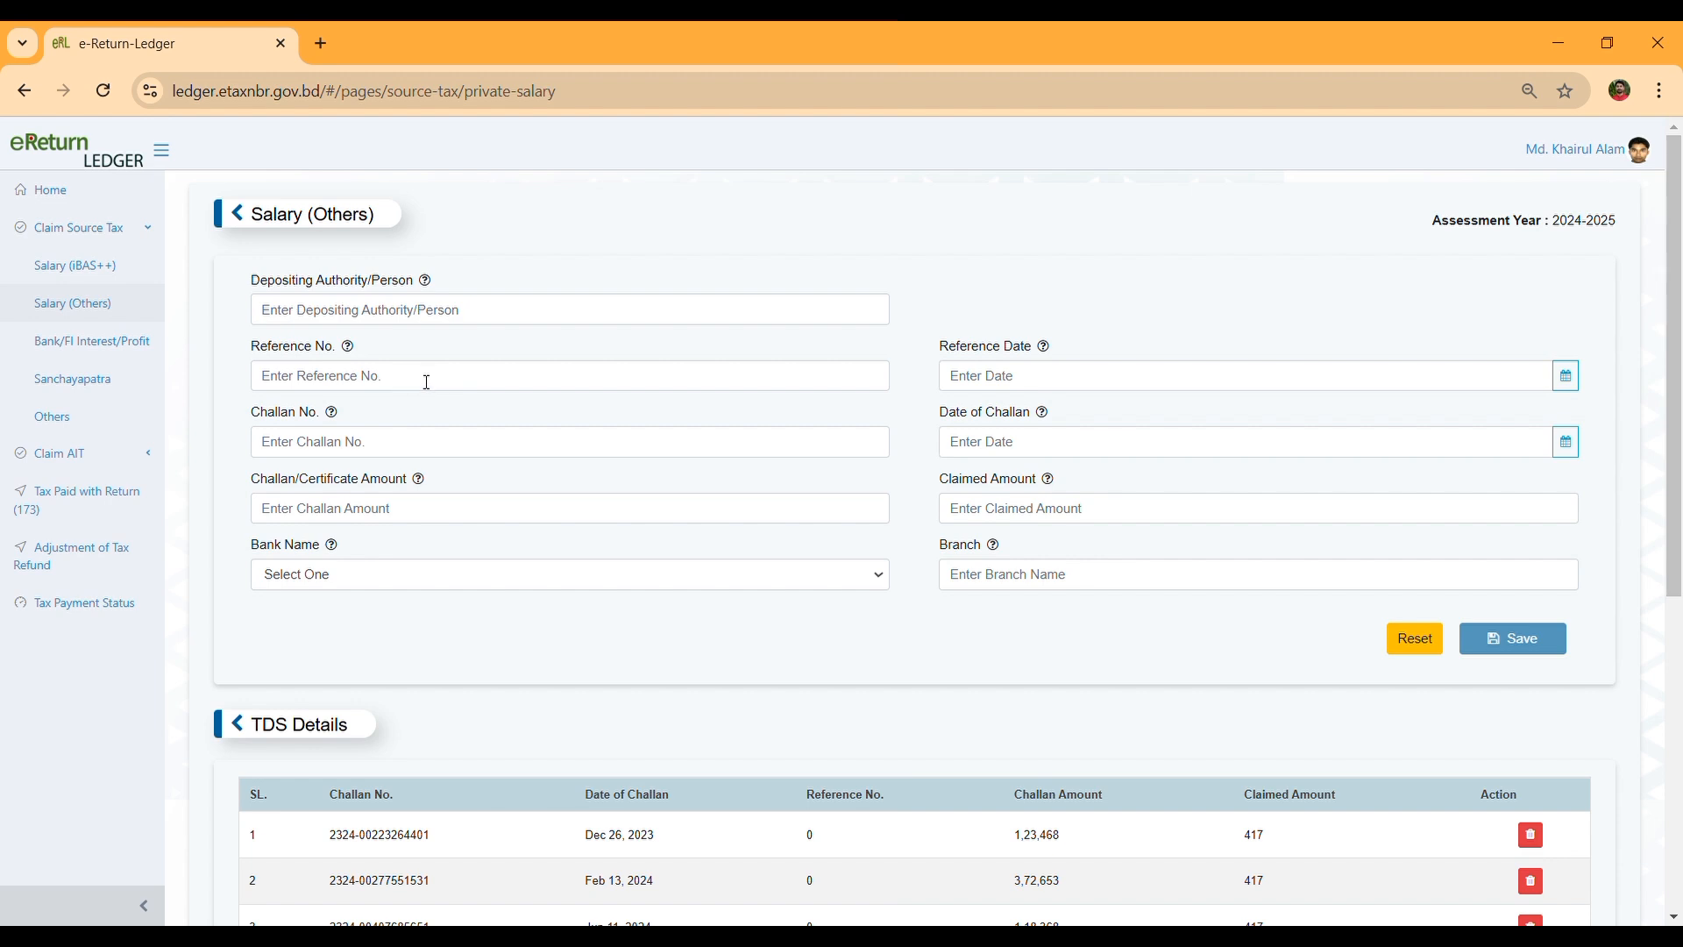
# Step: Examine the Reference Date, Challan No. and Date of Challan fields of the Salary (Others) claim form
pyautogui.click(997, 380)
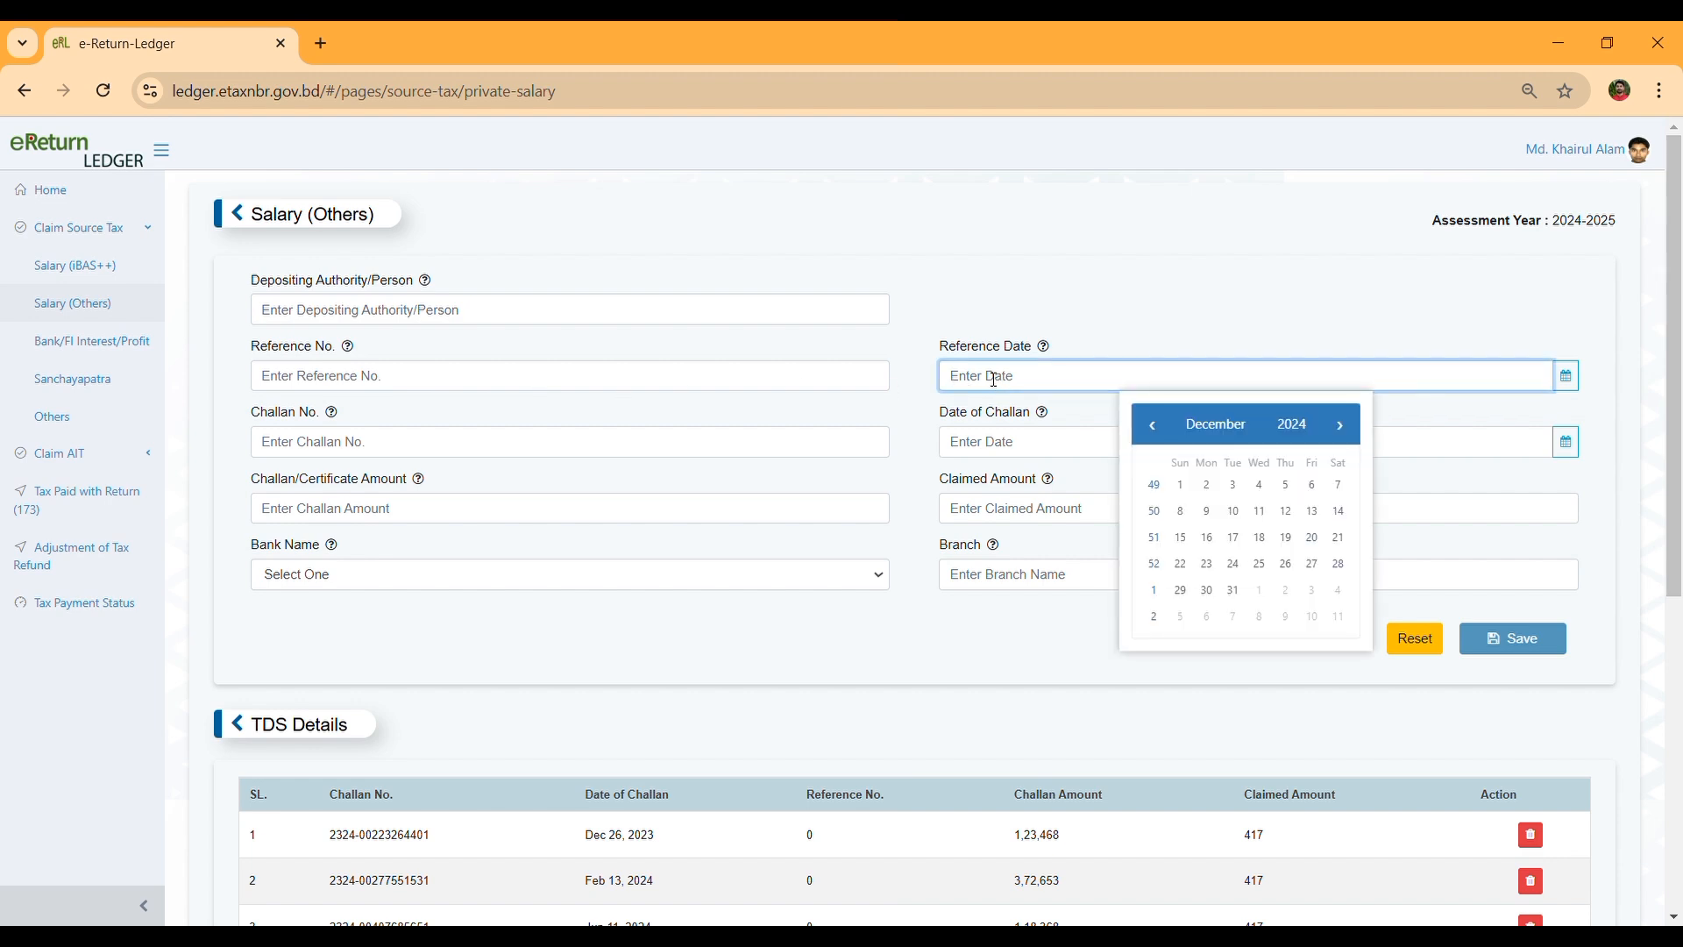
pyautogui.click(906, 382)
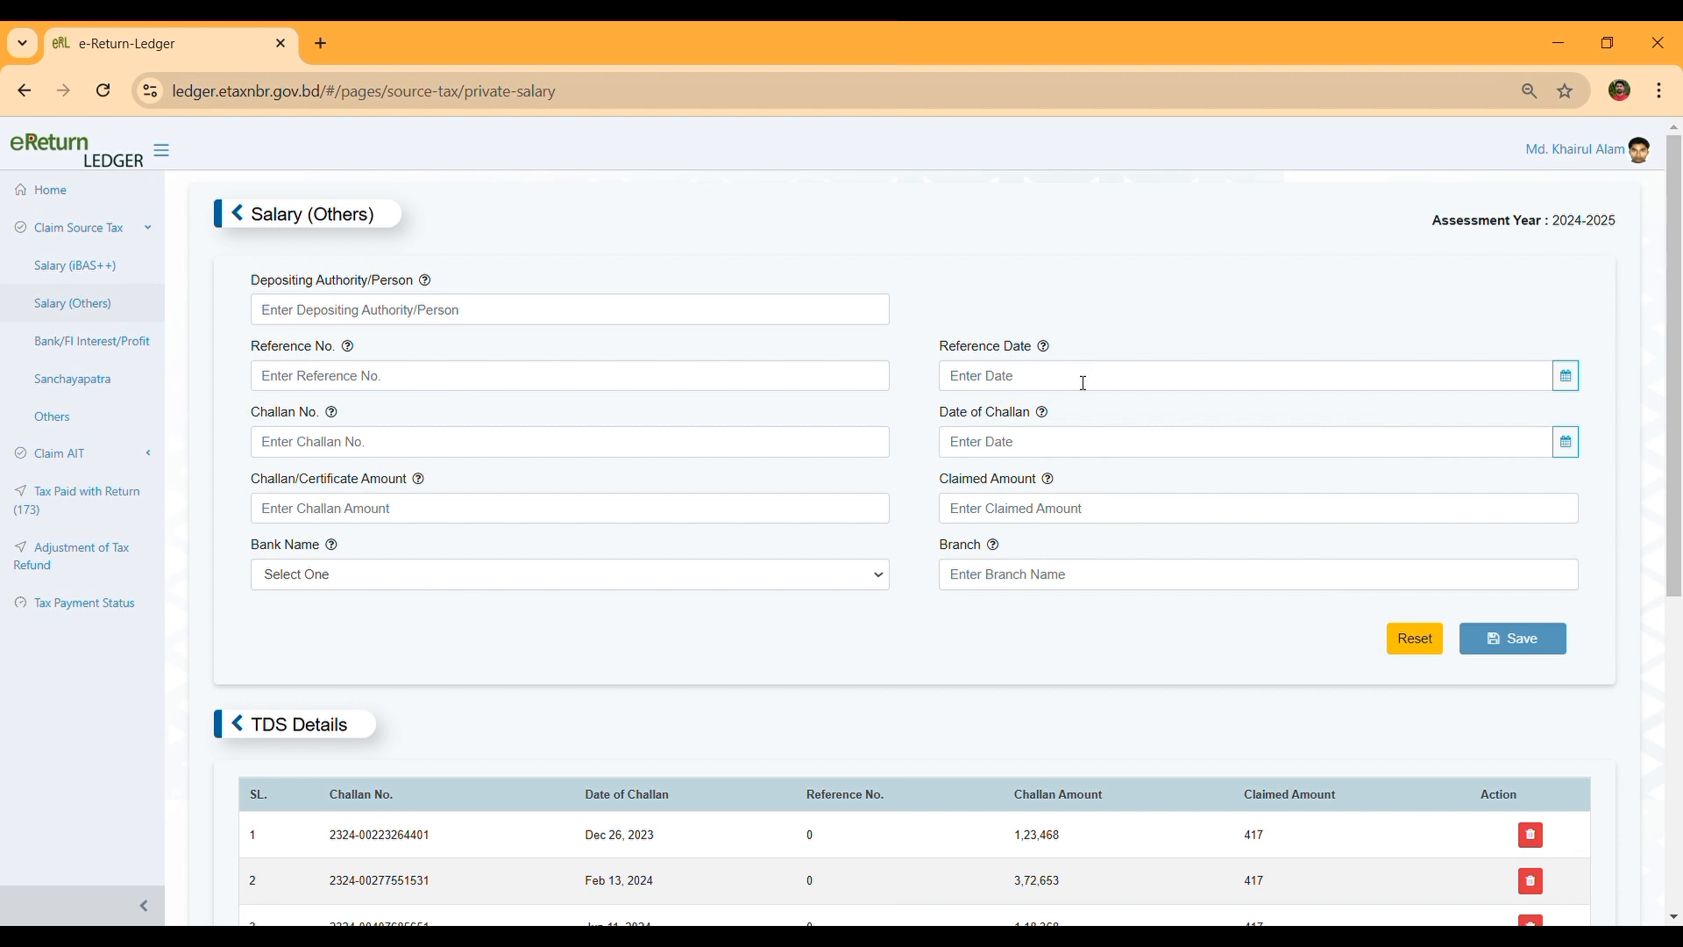
pyautogui.click(427, 446)
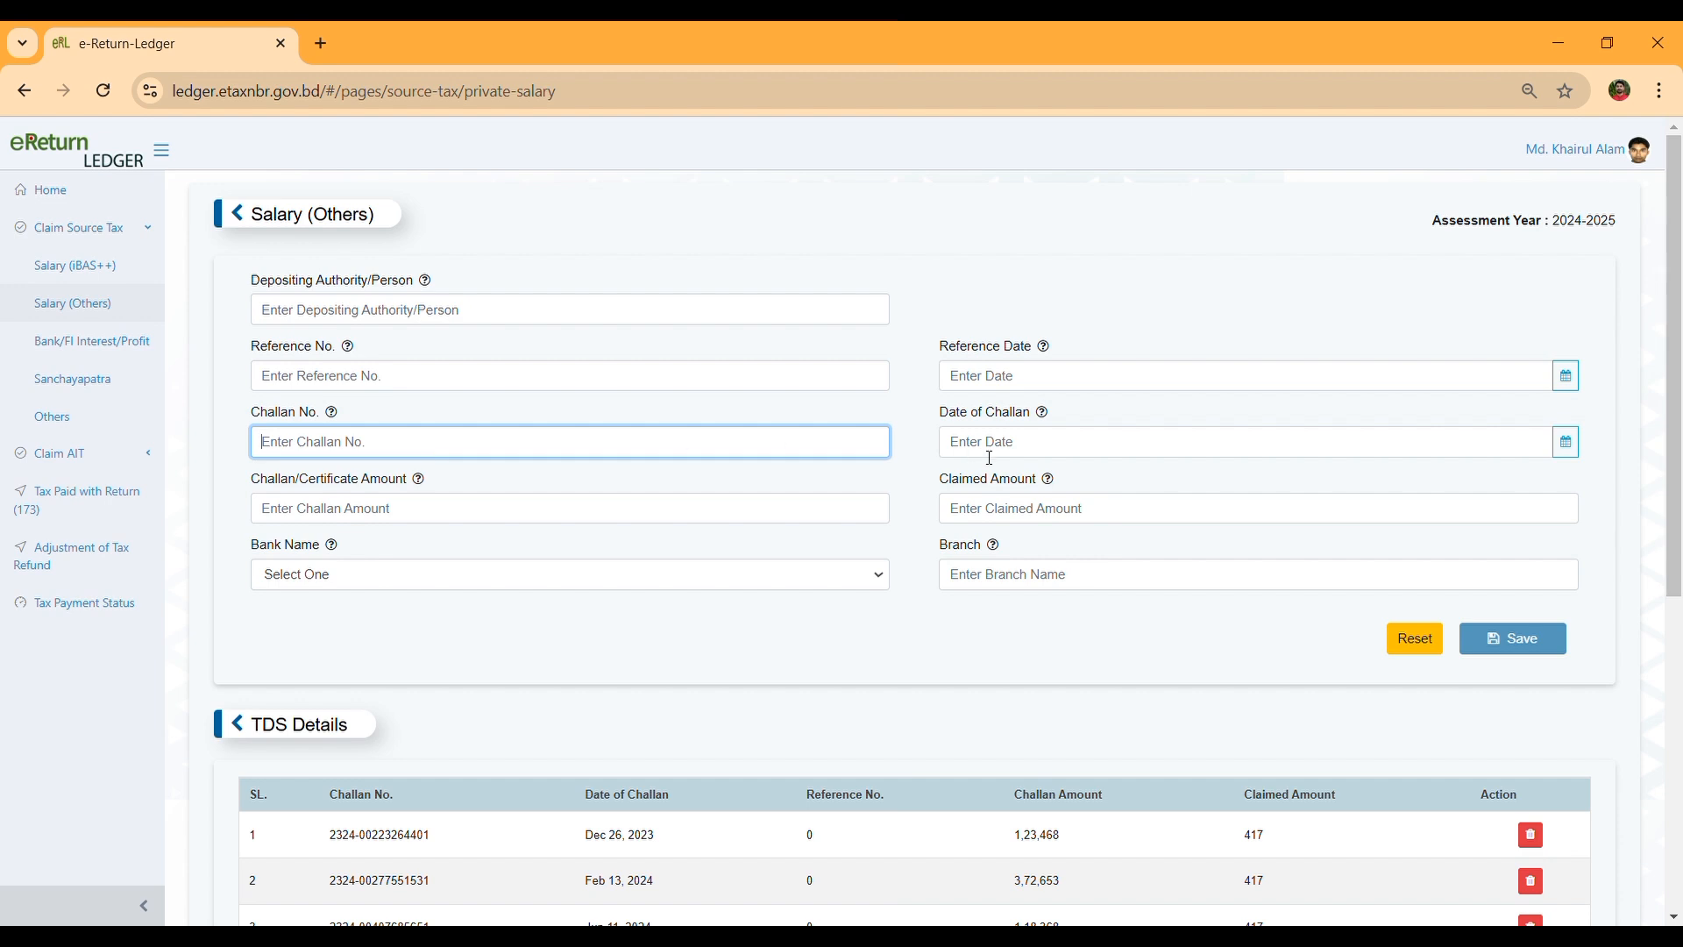
pyautogui.click(1071, 456)
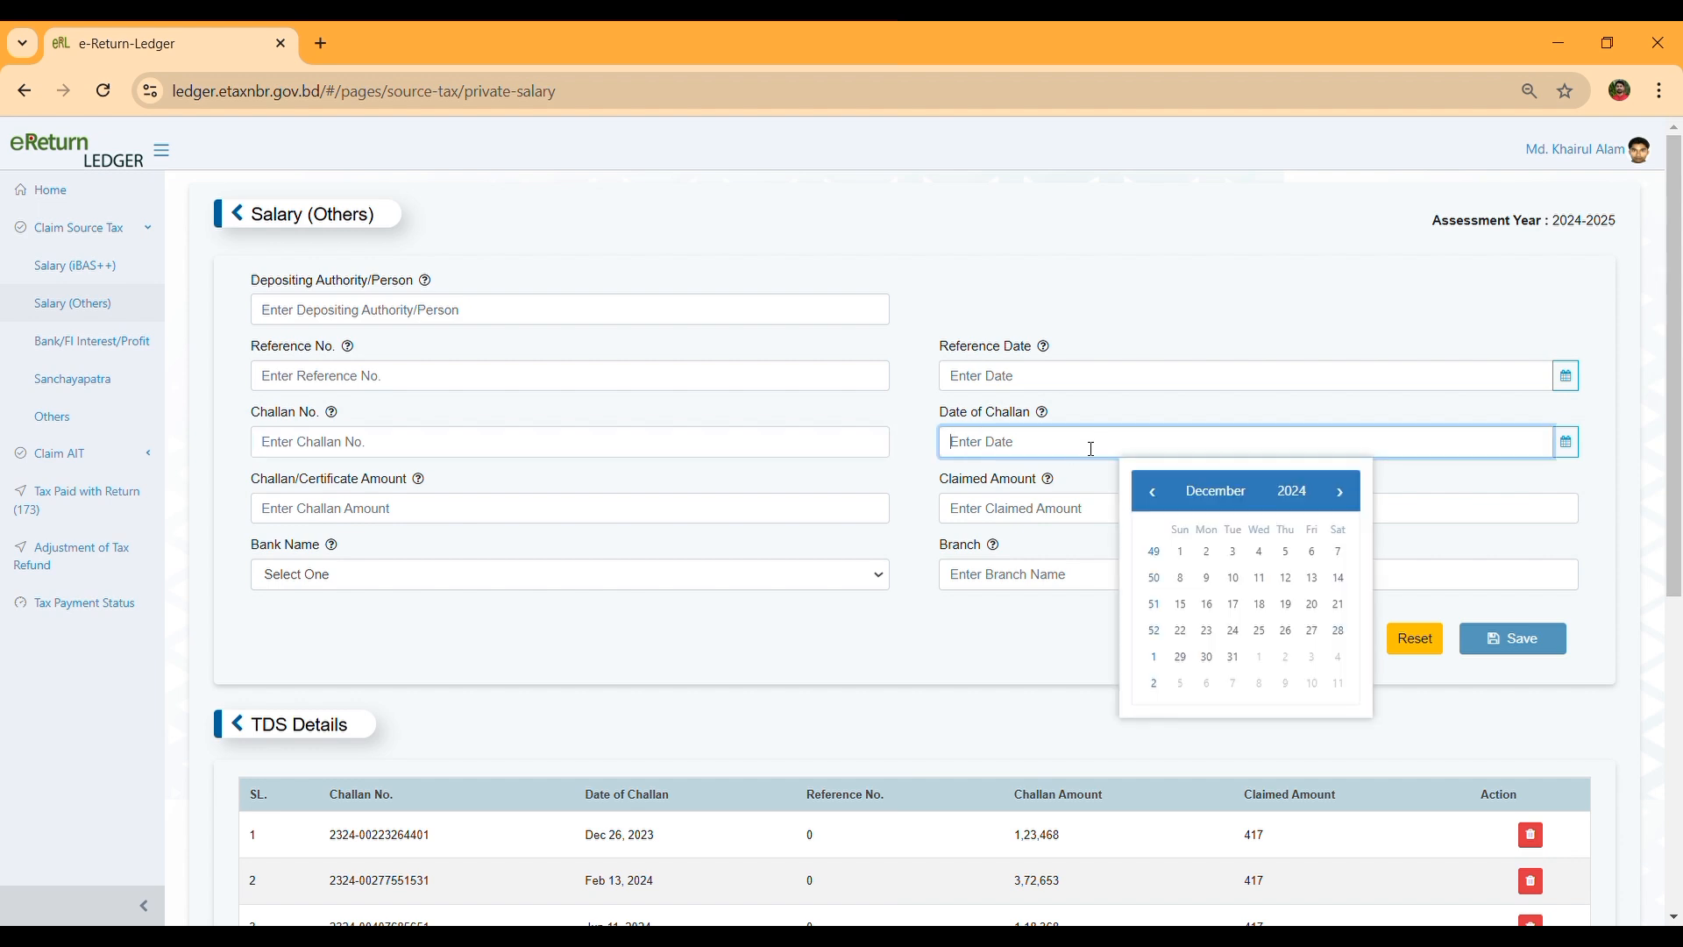
pyautogui.click(1090, 449)
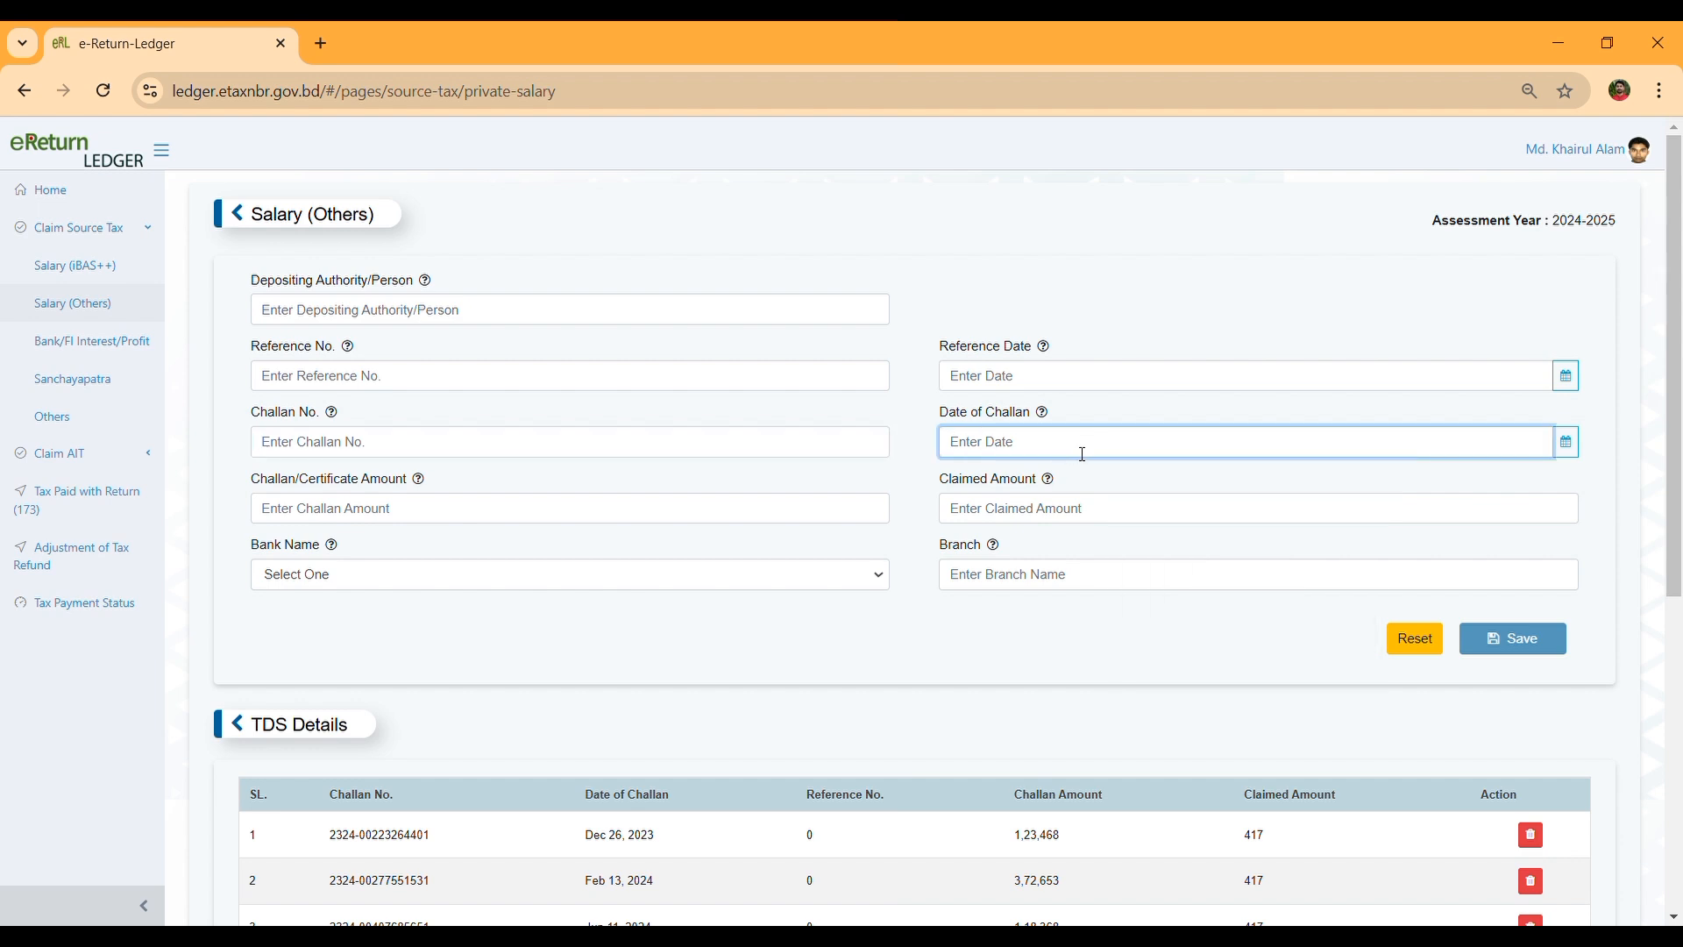
# Step: Compare the Challan/Certificate Amount and Claimed Amount fields with the first claimed amount in the TDS details
pyautogui.click(525, 511)
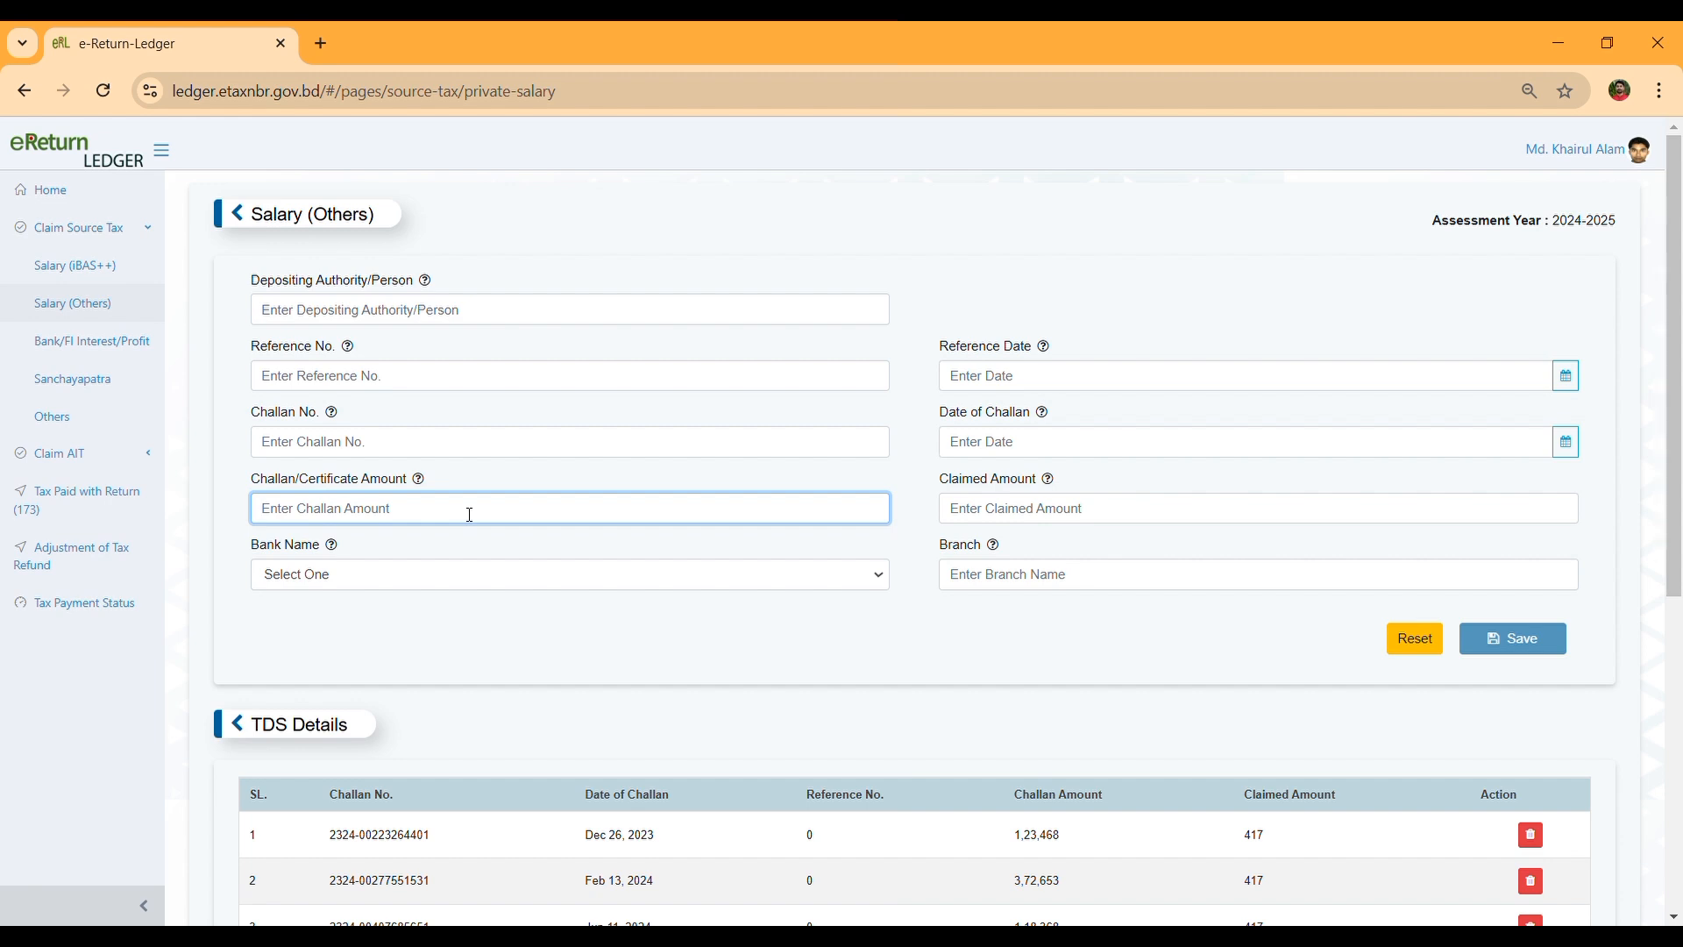
pyautogui.click(1134, 517)
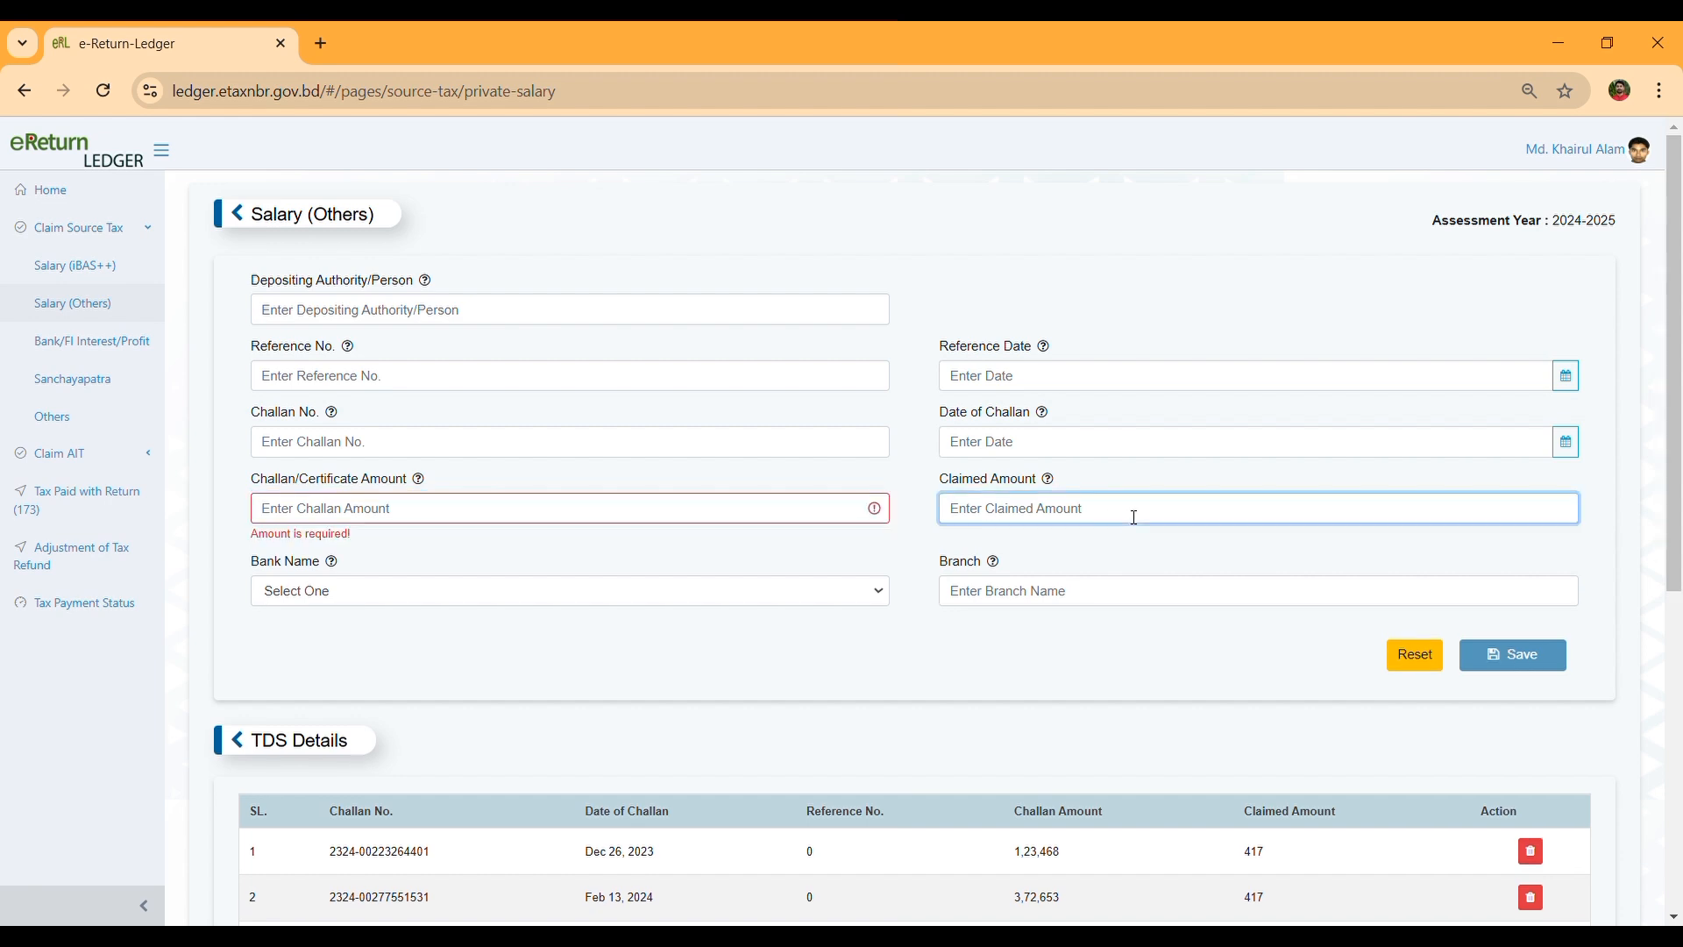
pyautogui.click(621, 517)
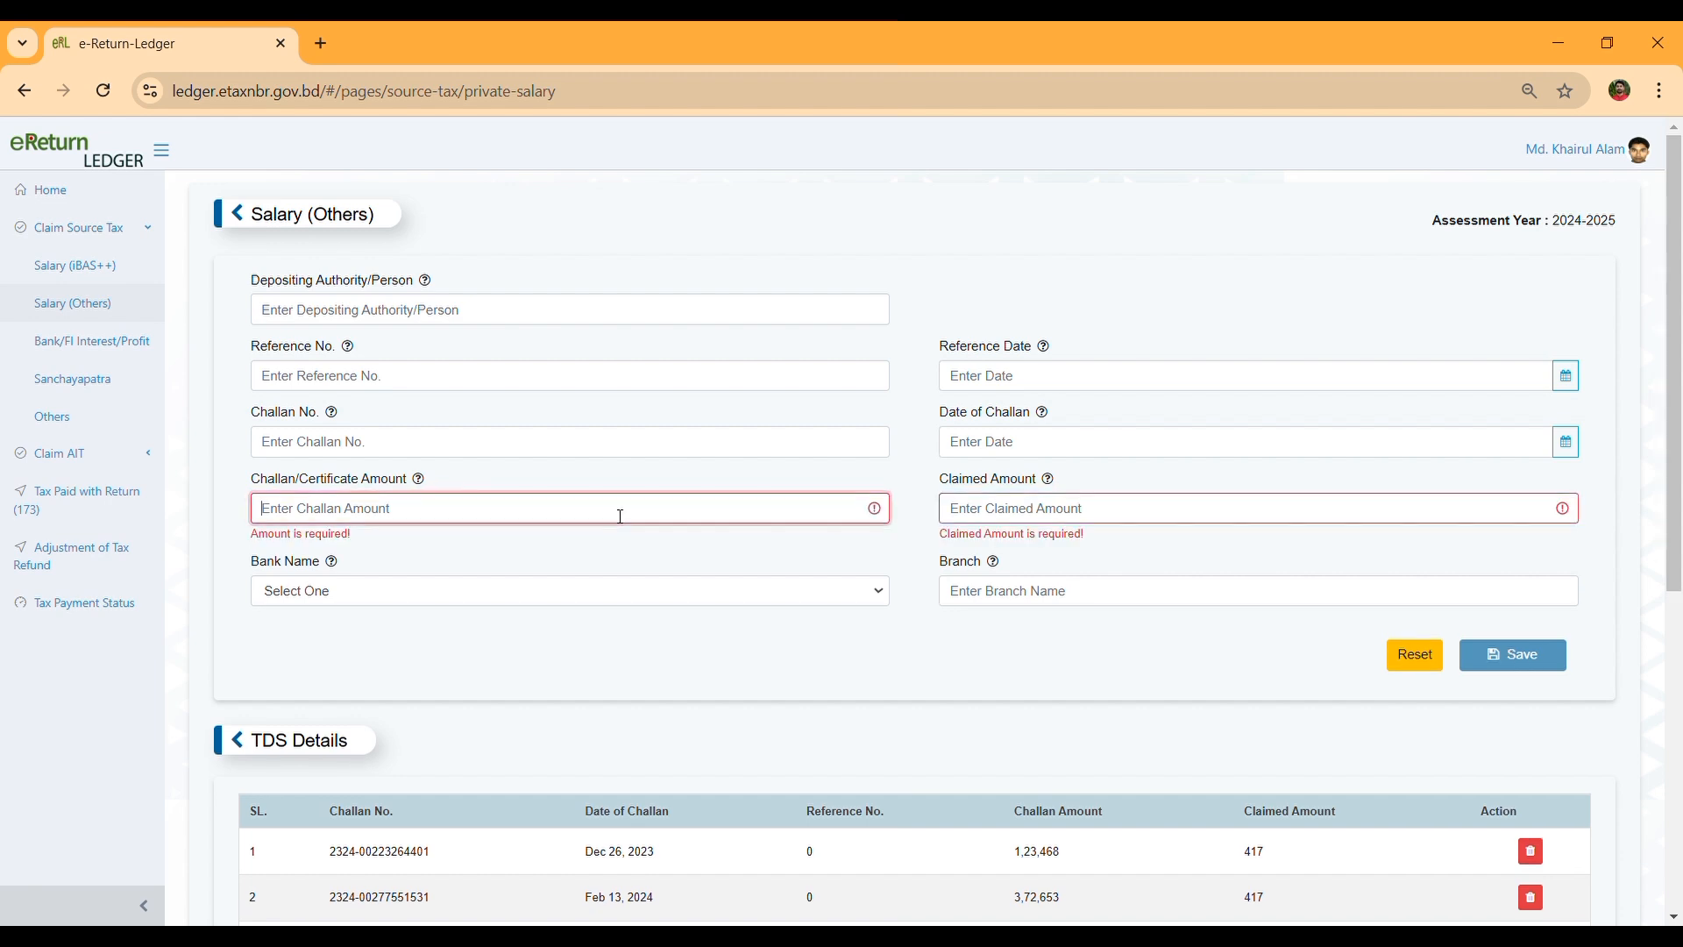
pyautogui.click(1130, 518)
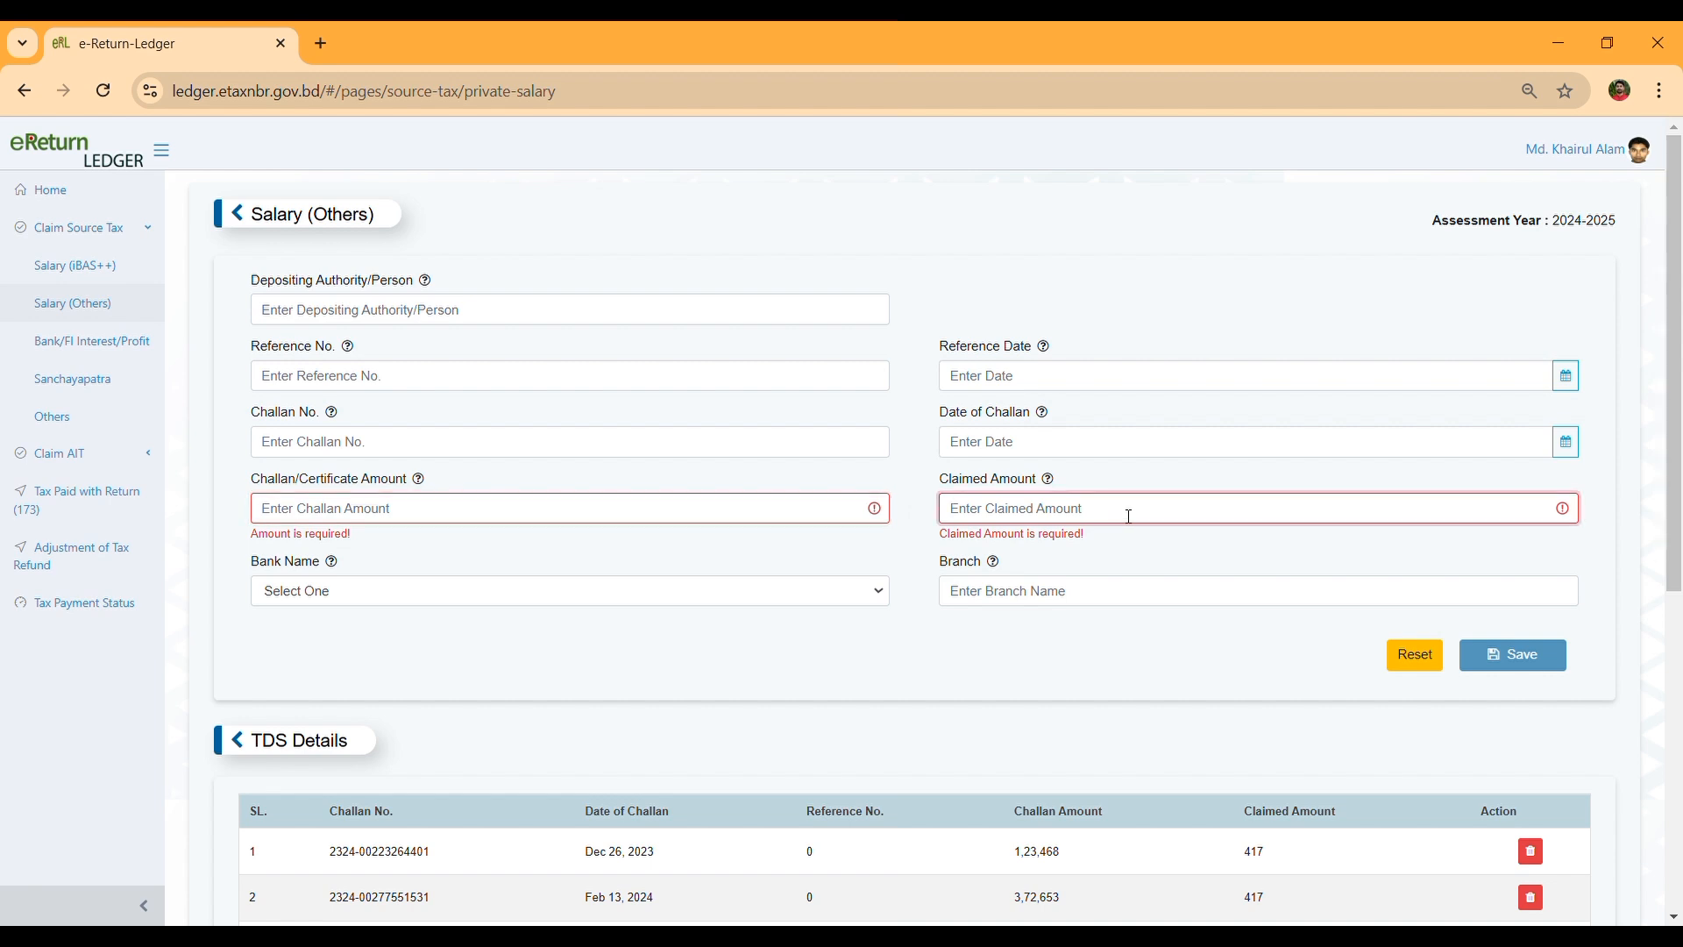
pyautogui.moveTo(1278, 862); pyautogui.dragTo(1218, 852)
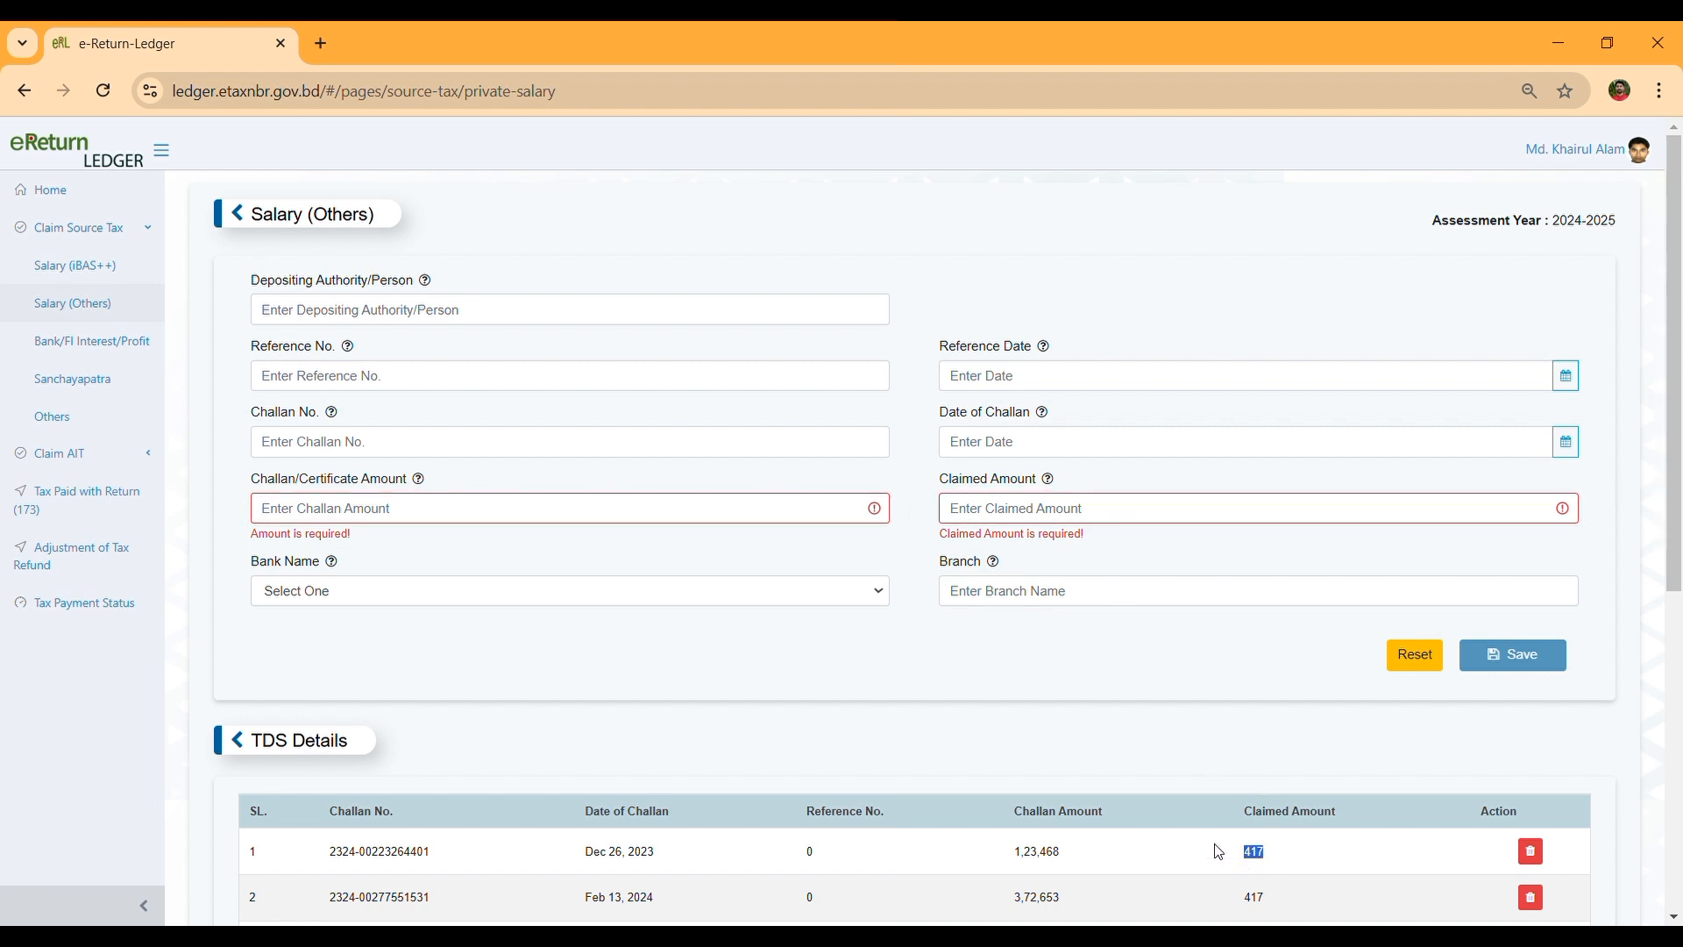
pyautogui.click(1157, 516)
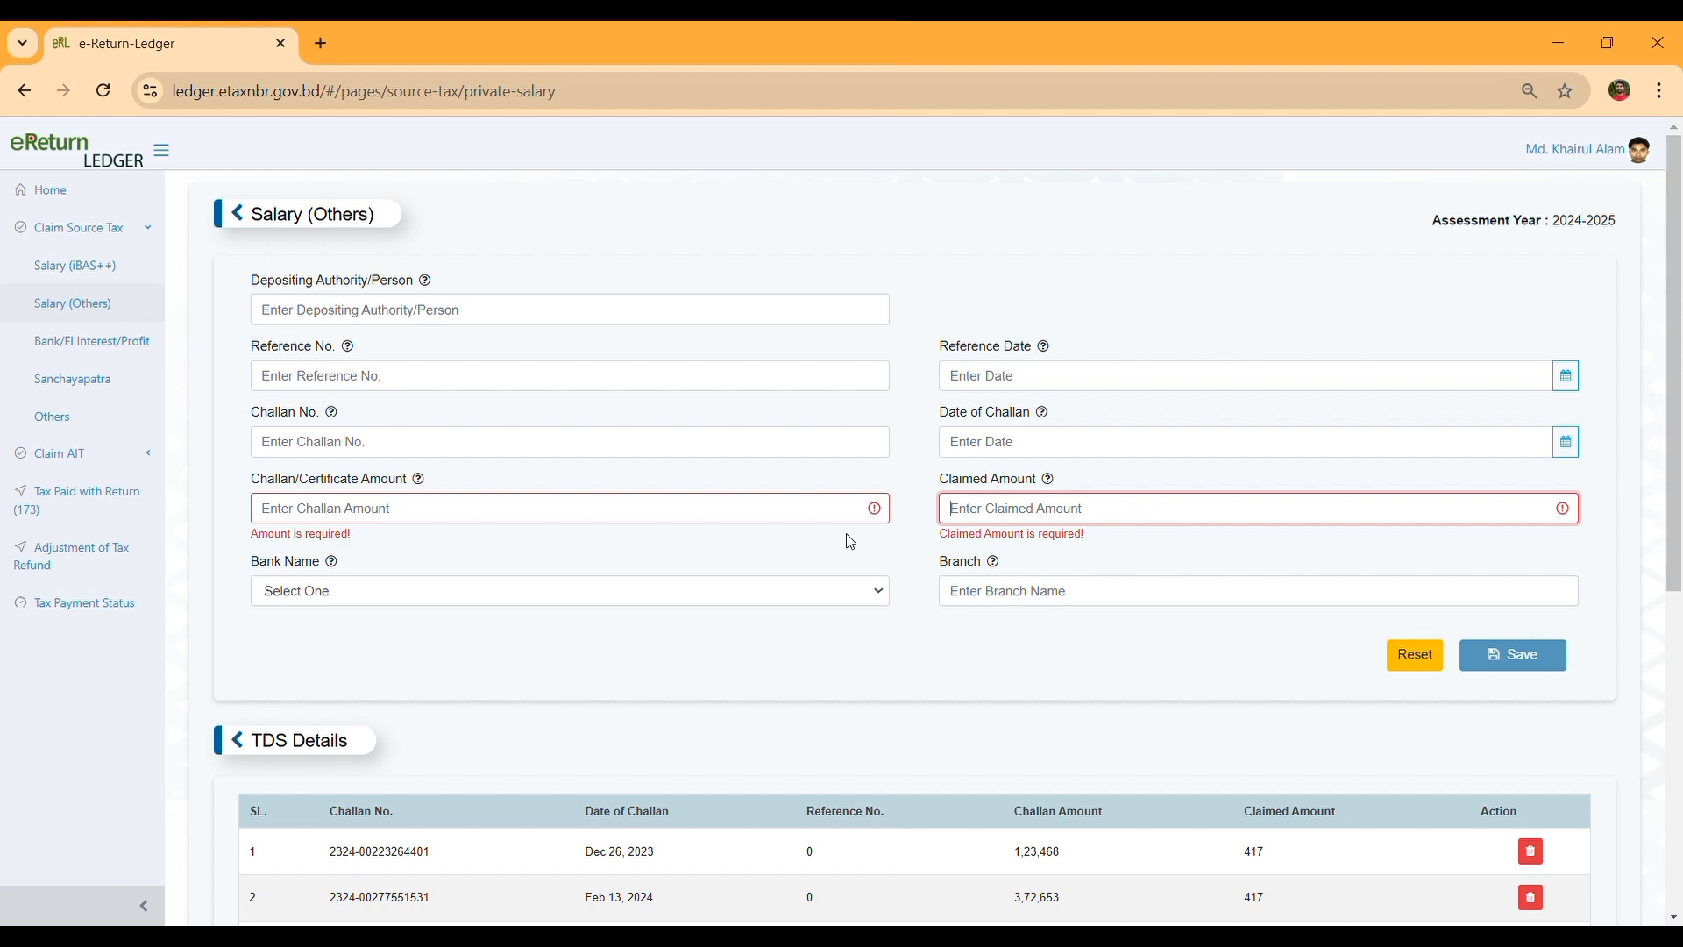
# Step: Check the Bank Name and Branch fields and the list of challans already claimed under TDS Details
pyautogui.click(502, 604)
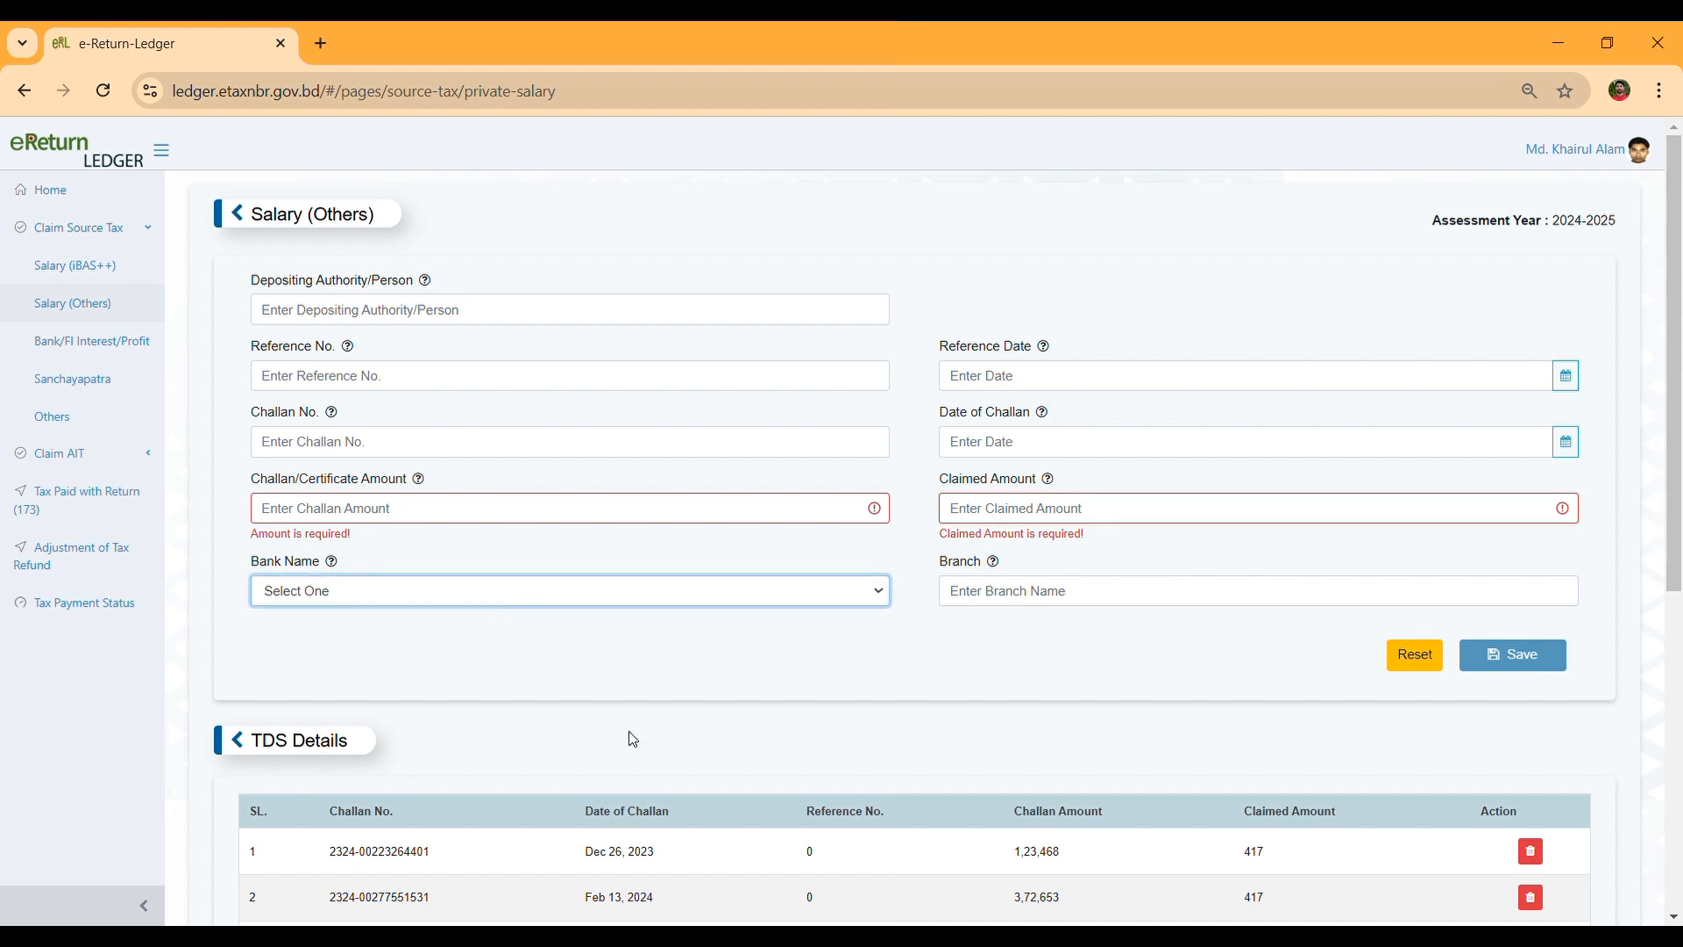
pyautogui.scroll(-1, 633, 736)
pyautogui.click(541, 548)
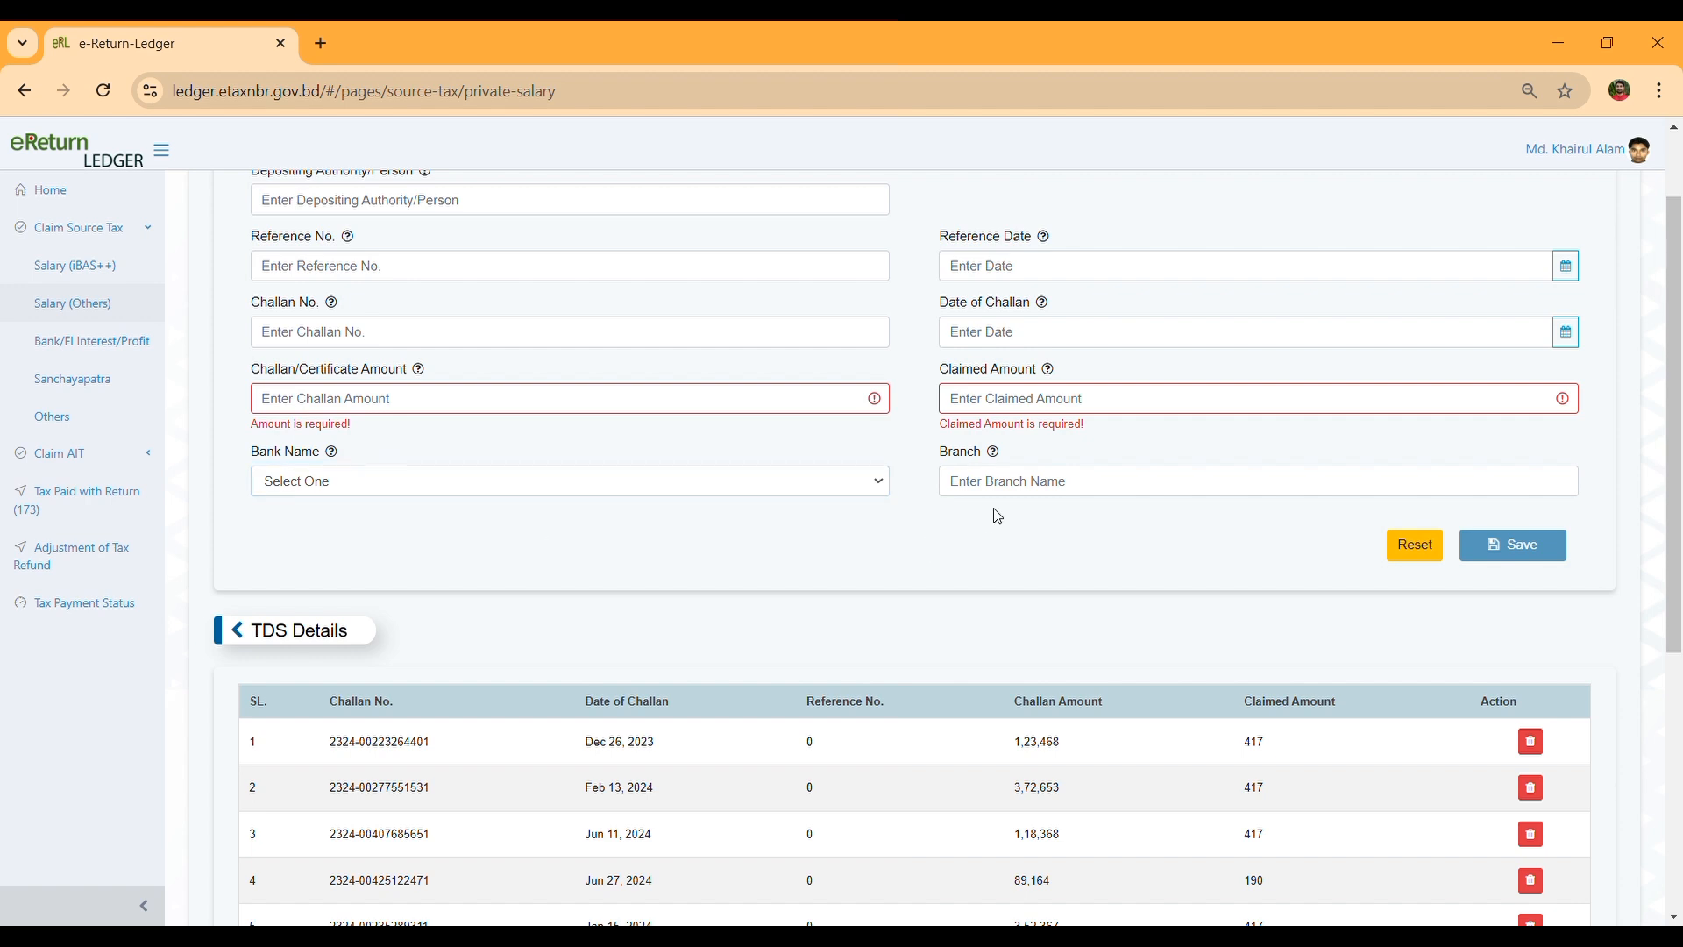
pyautogui.click(1095, 492)
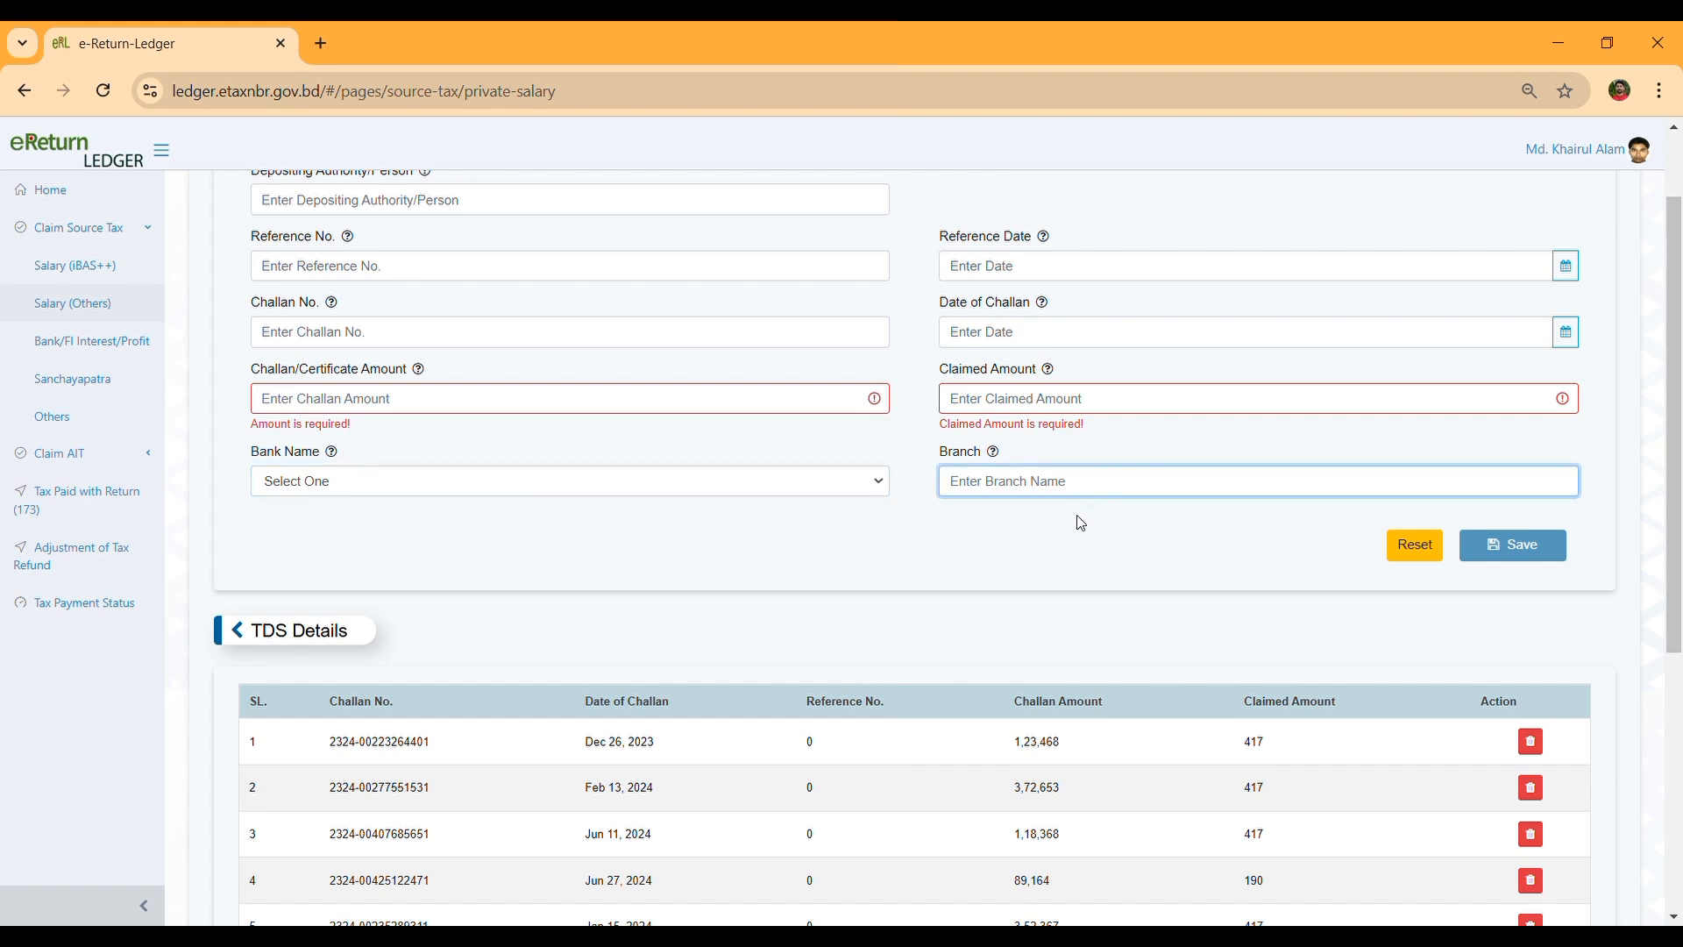
pyautogui.click(1080, 523)
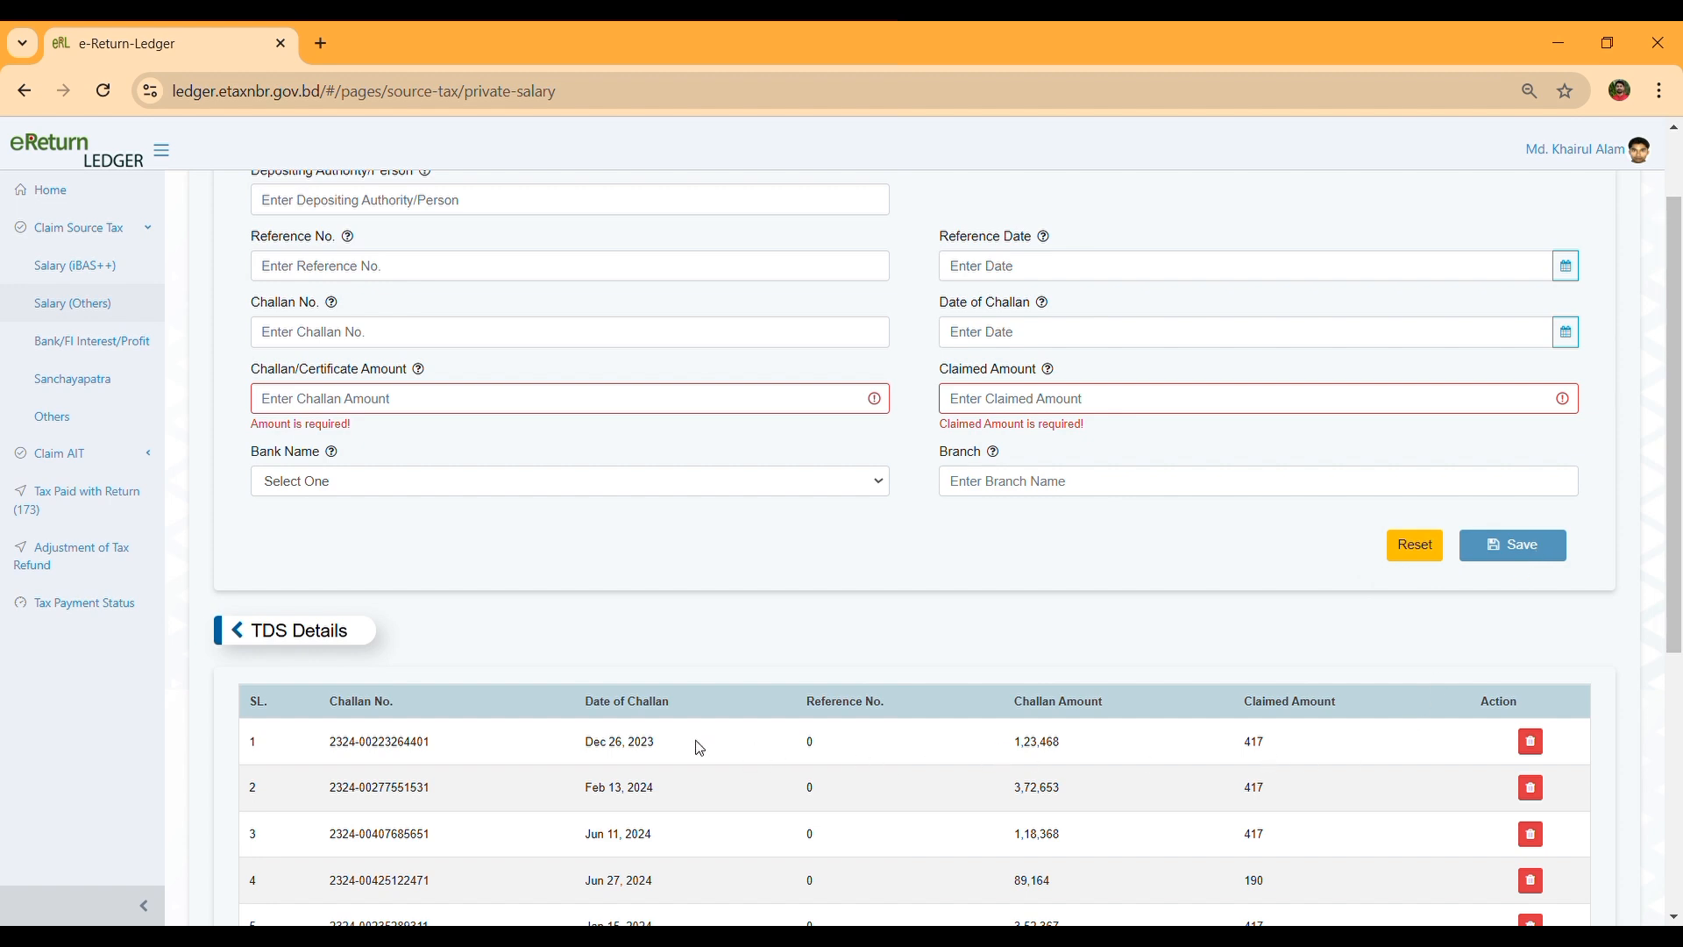
pyautogui.scroll(-2, 1210, 767)
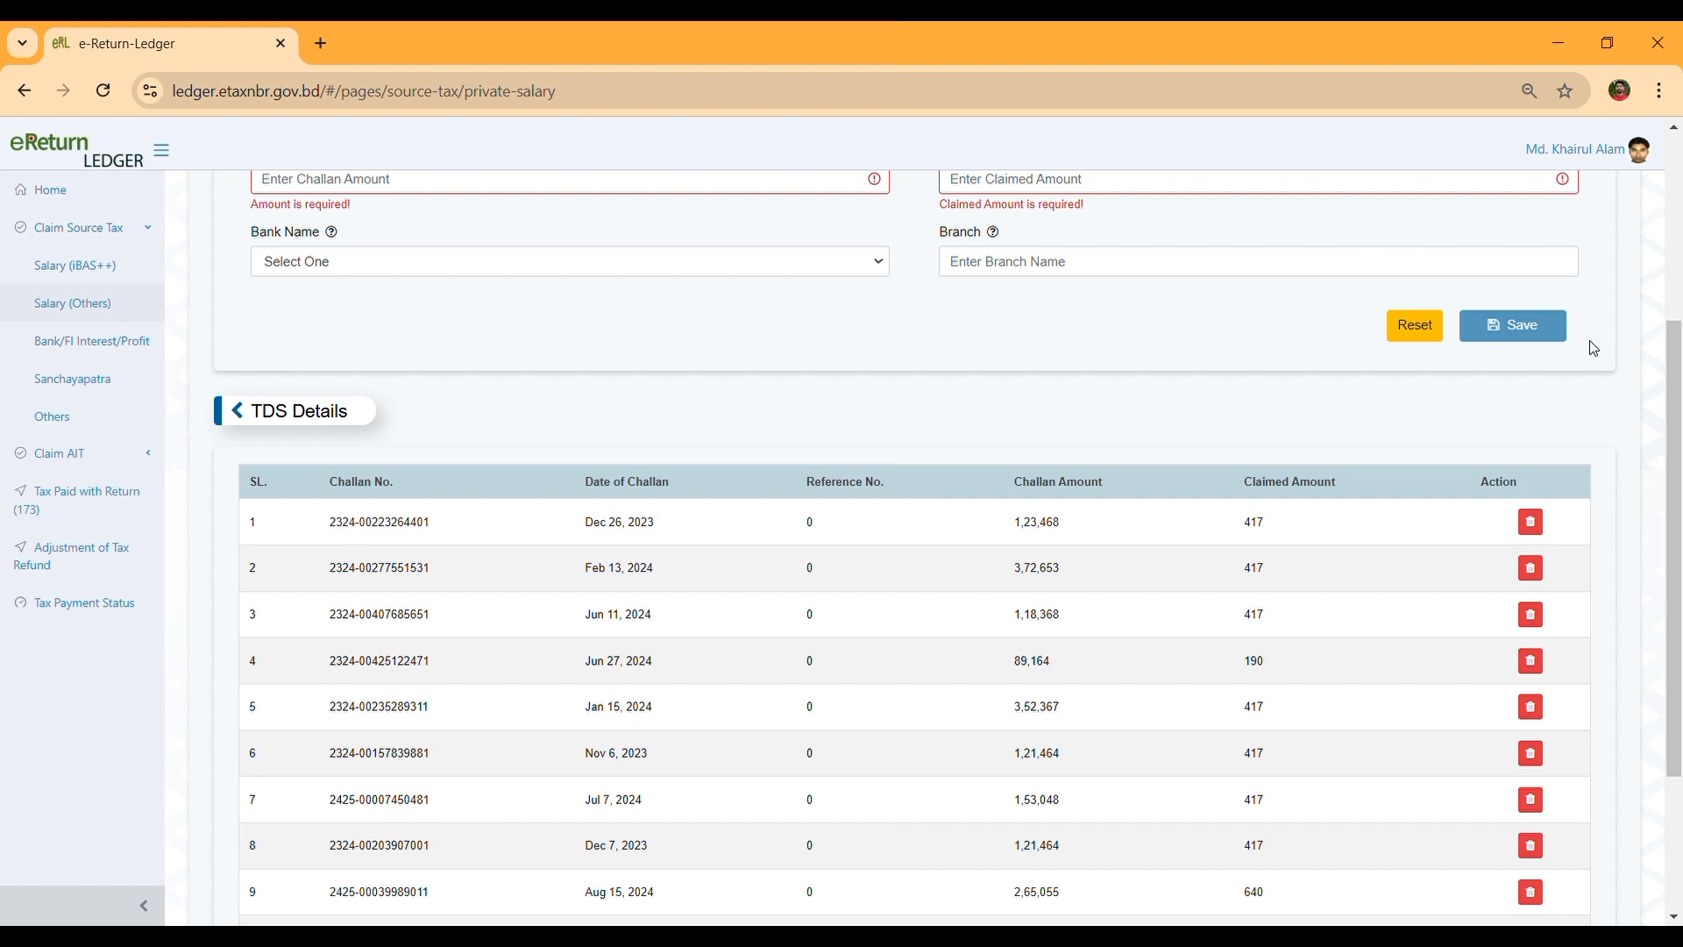
# Step: Check the rest of the claimed salary challans and open the Bank/FI Interest/Profit source tax claims
pyautogui.scroll(-2, 1153, 684)
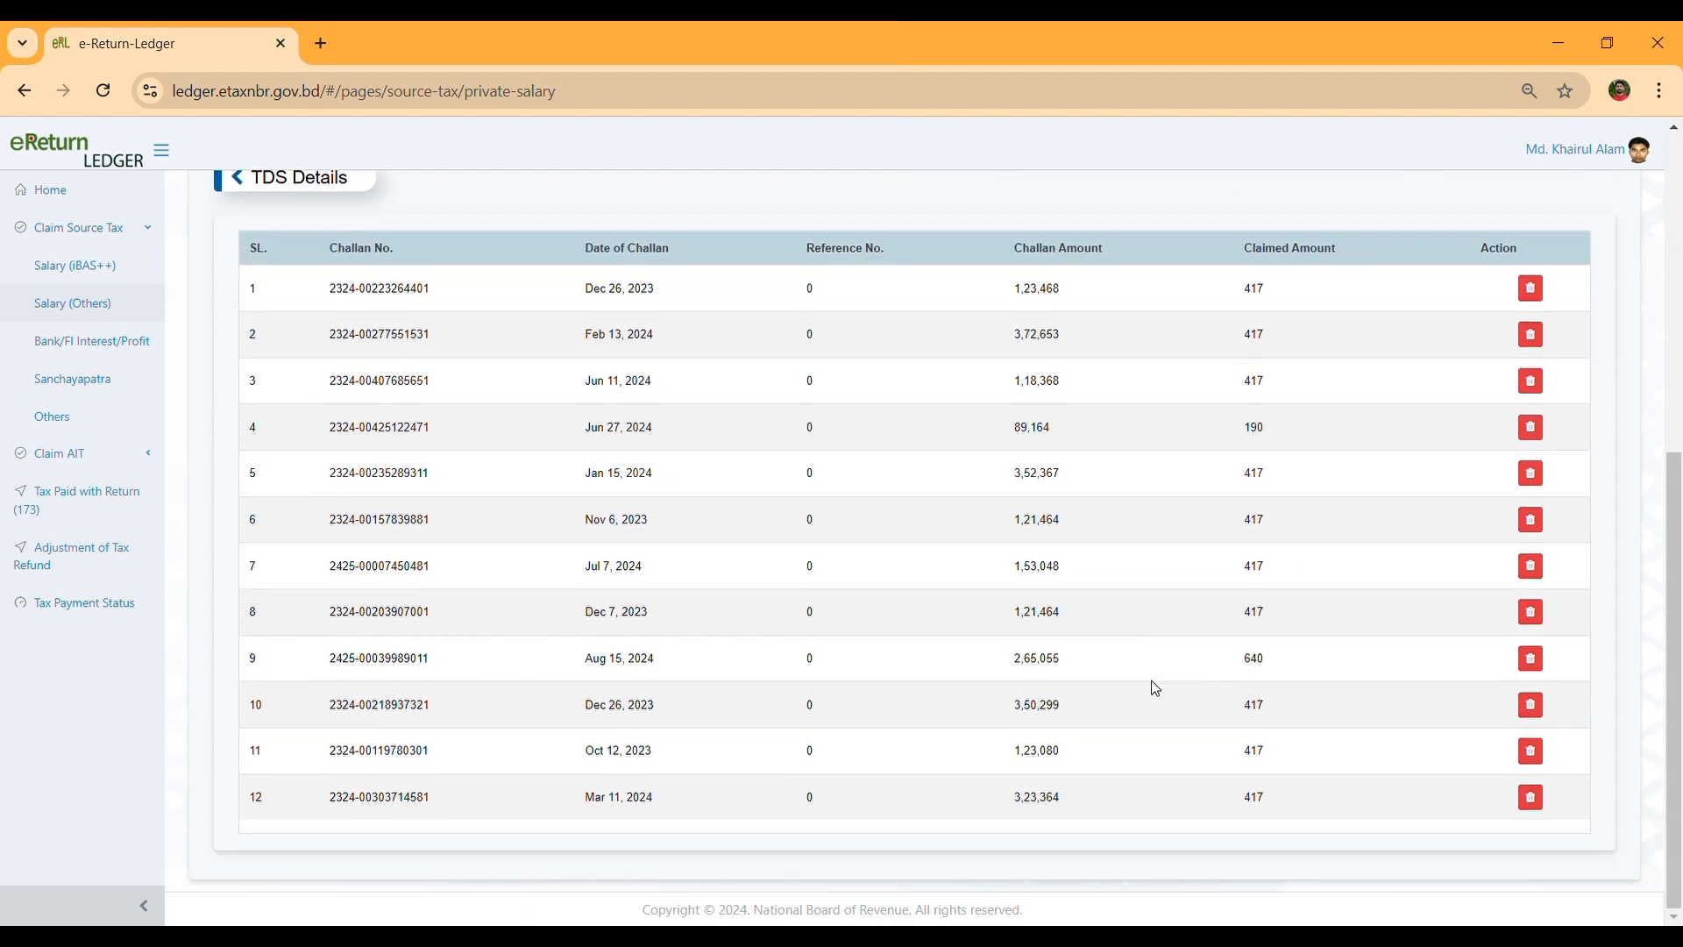
pyautogui.click(96, 350)
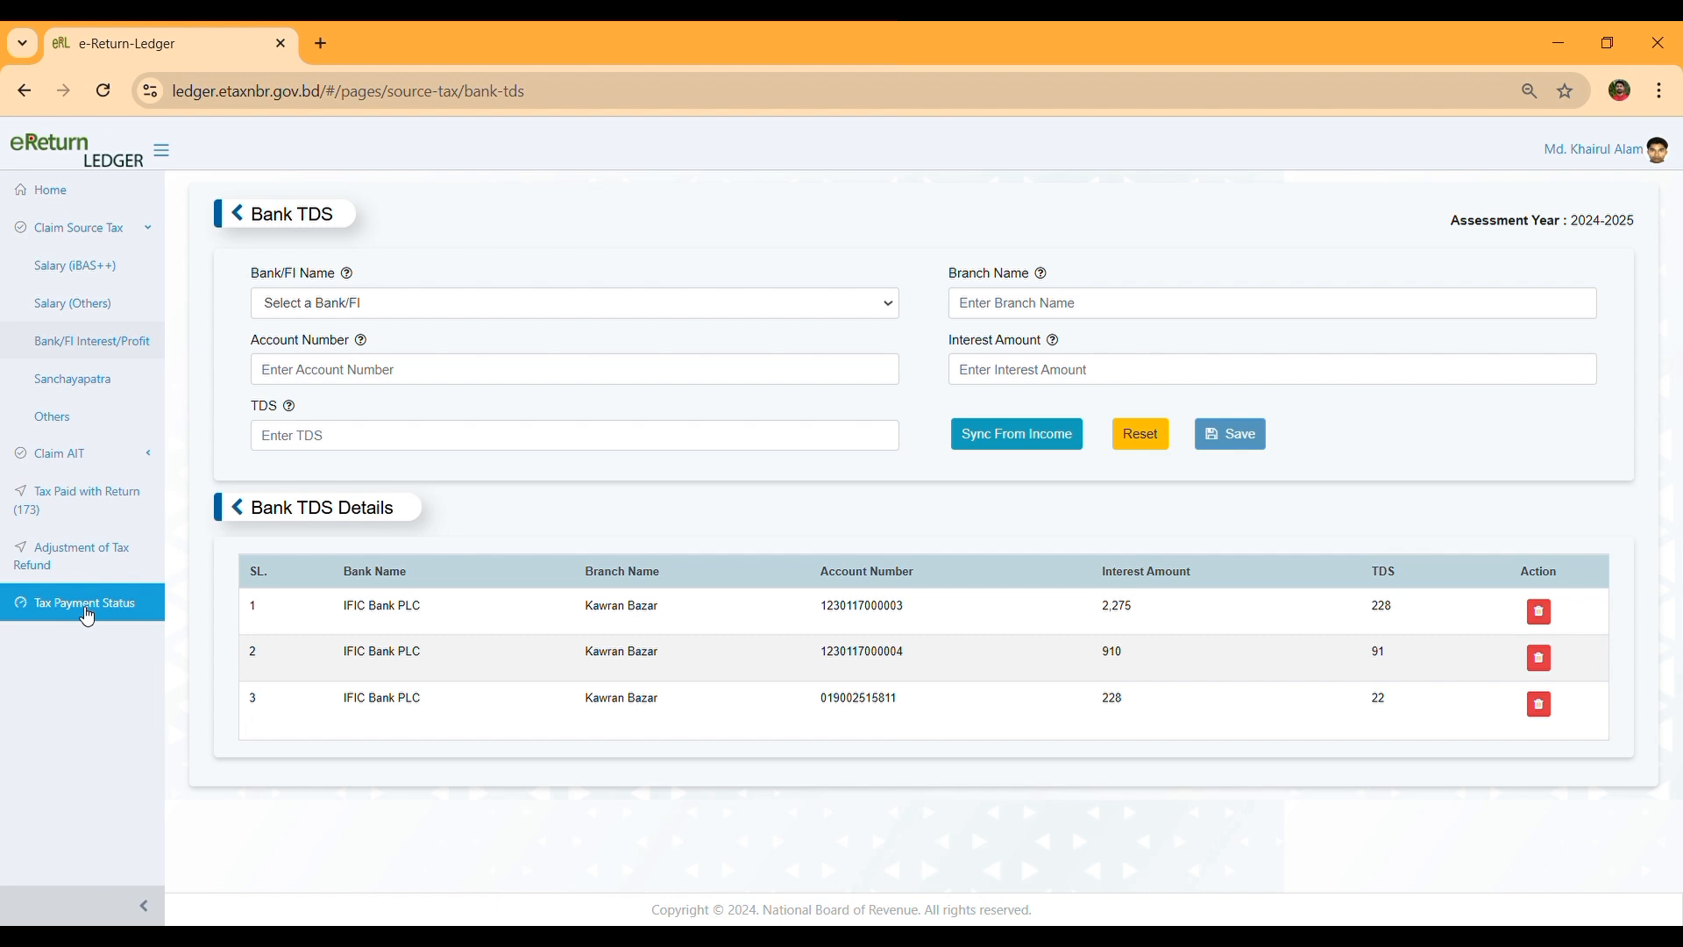
# Step: Return to the e-Return through the ledger's Tax Payment Status and review the tax computation down to the Refundable row
pyautogui.click(88, 617)
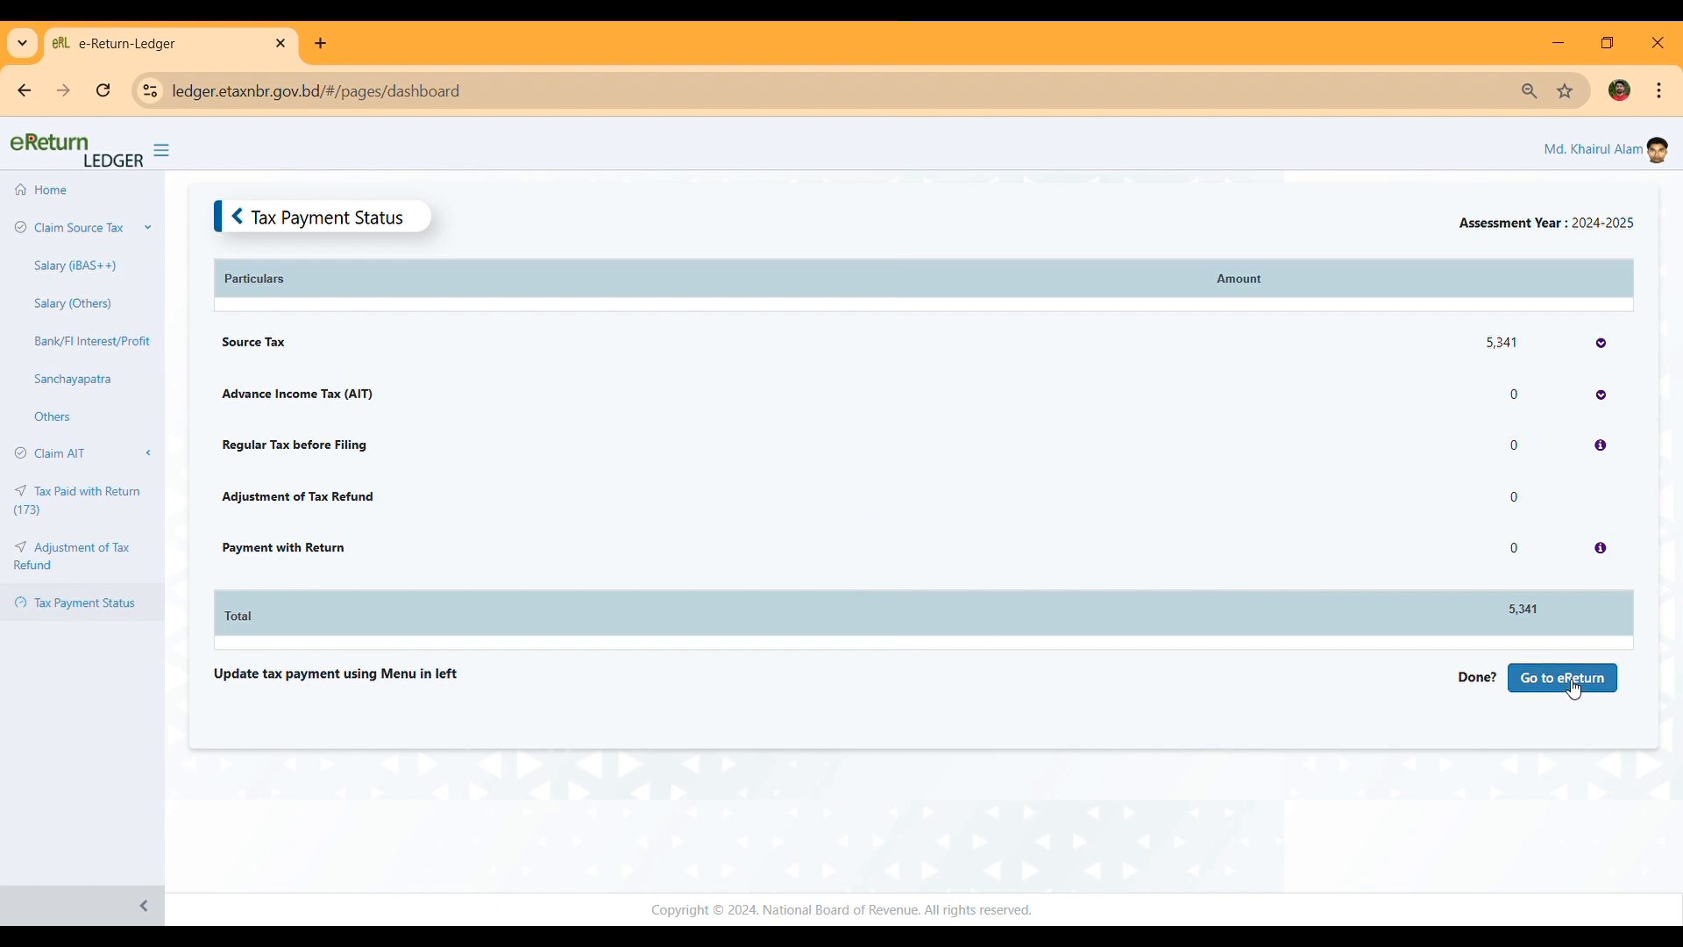
pyautogui.click(1575, 690)
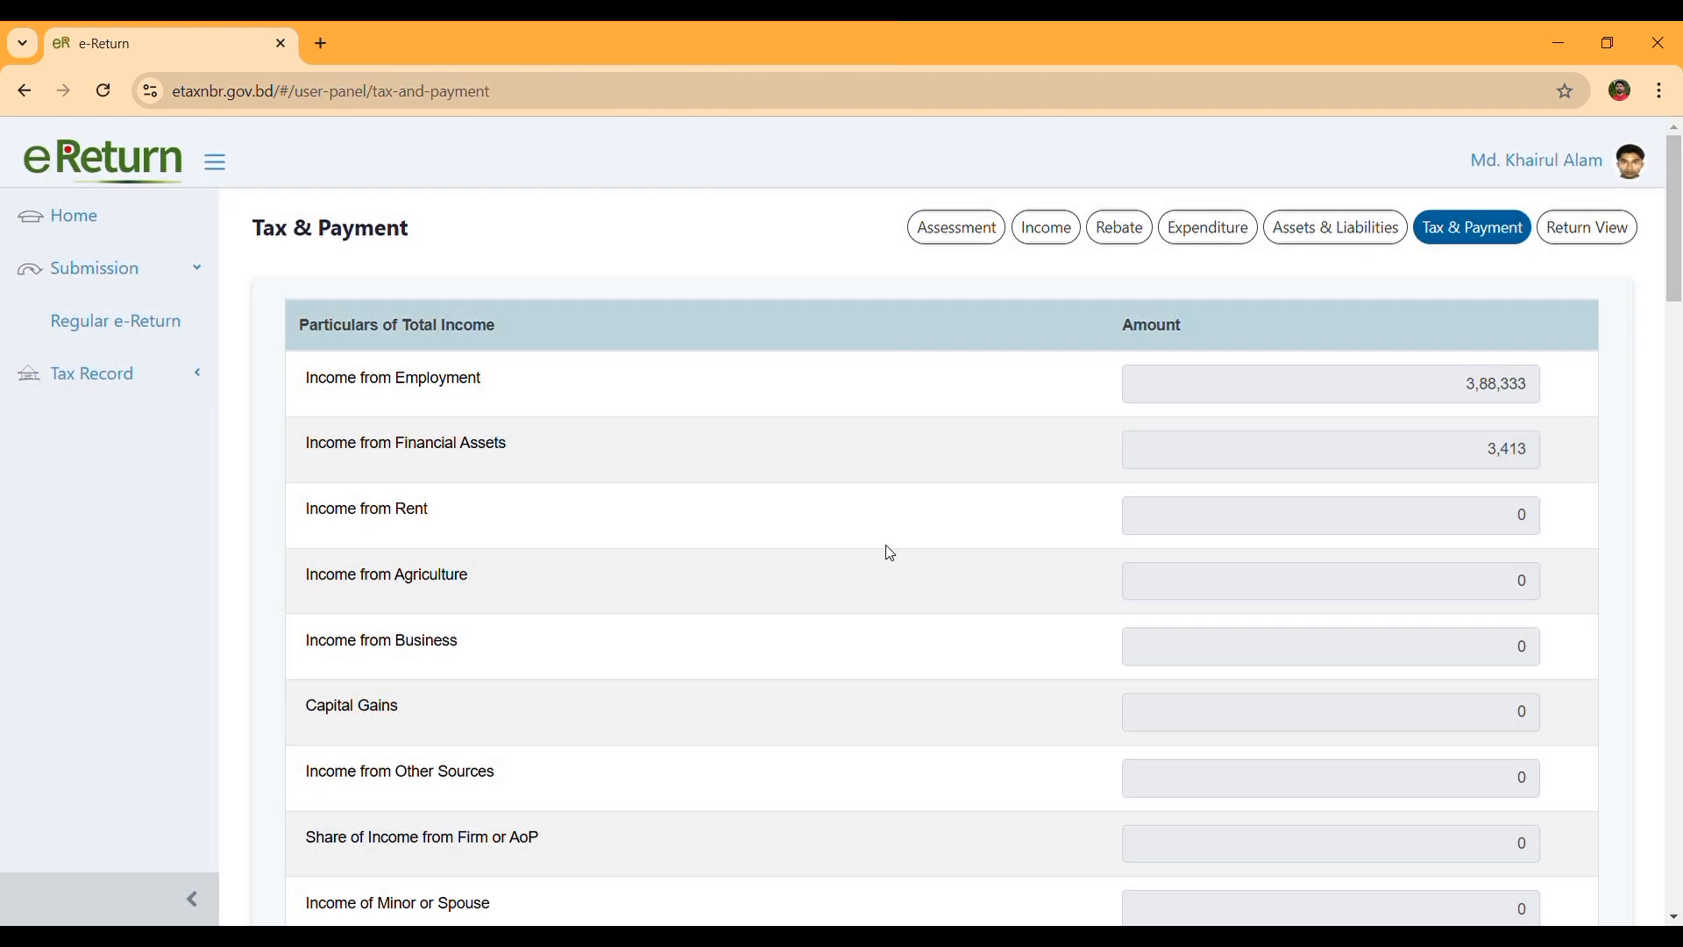
pyautogui.scroll(-18, 889, 552)
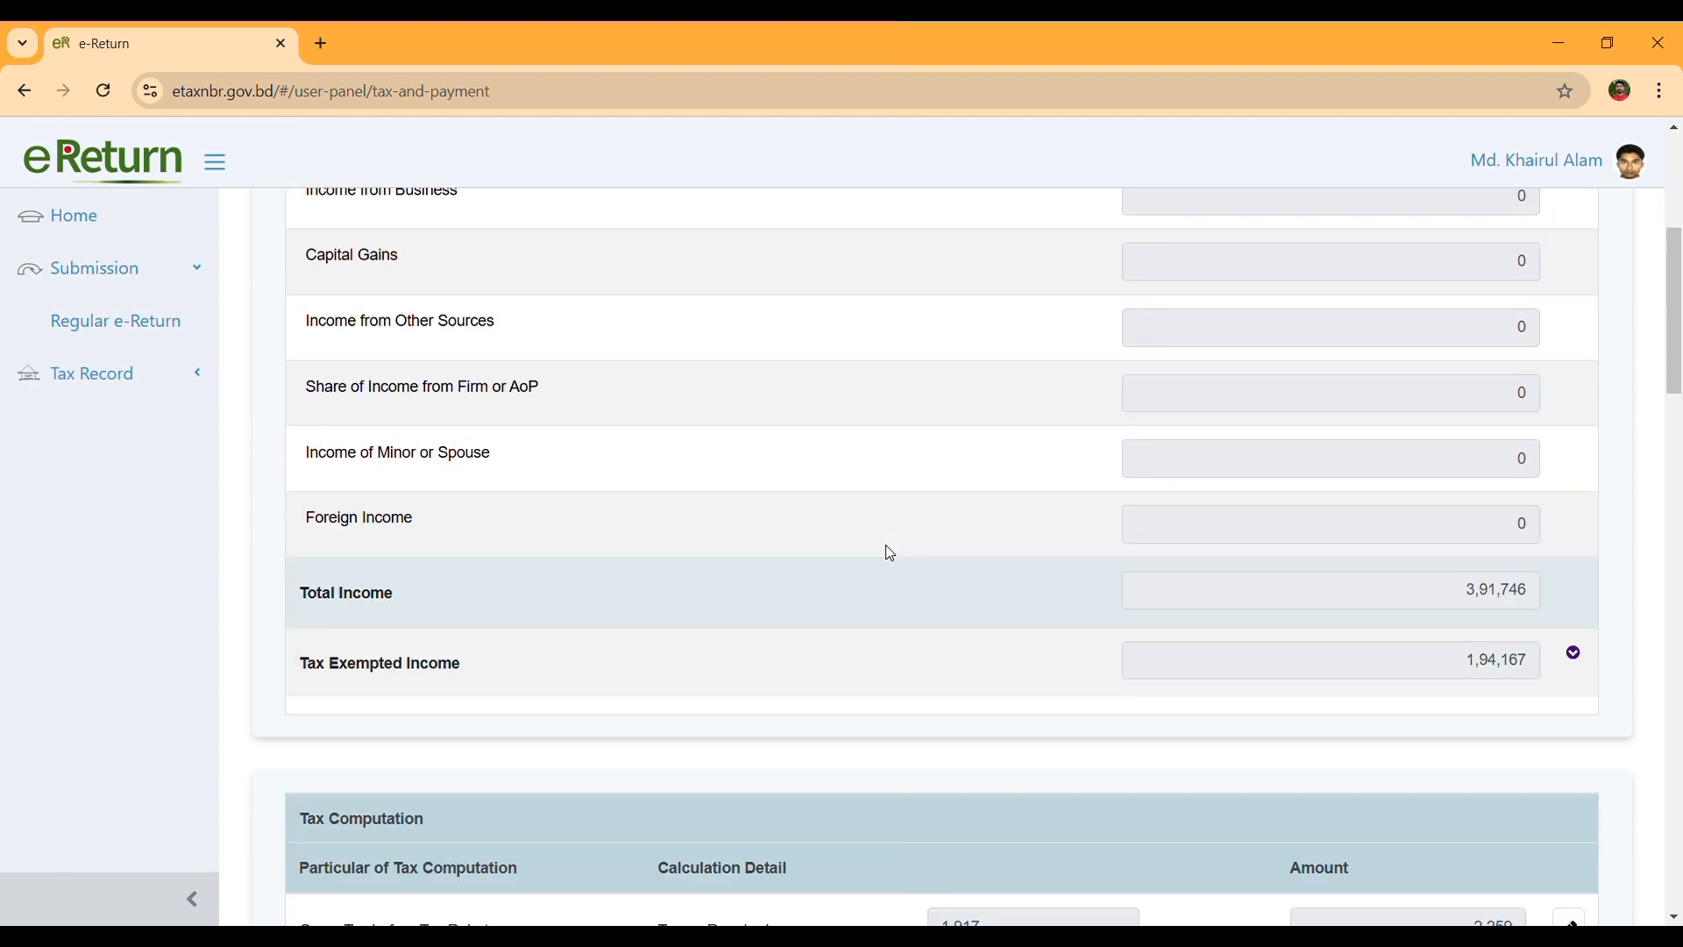
pyautogui.scroll(-15, 890, 552)
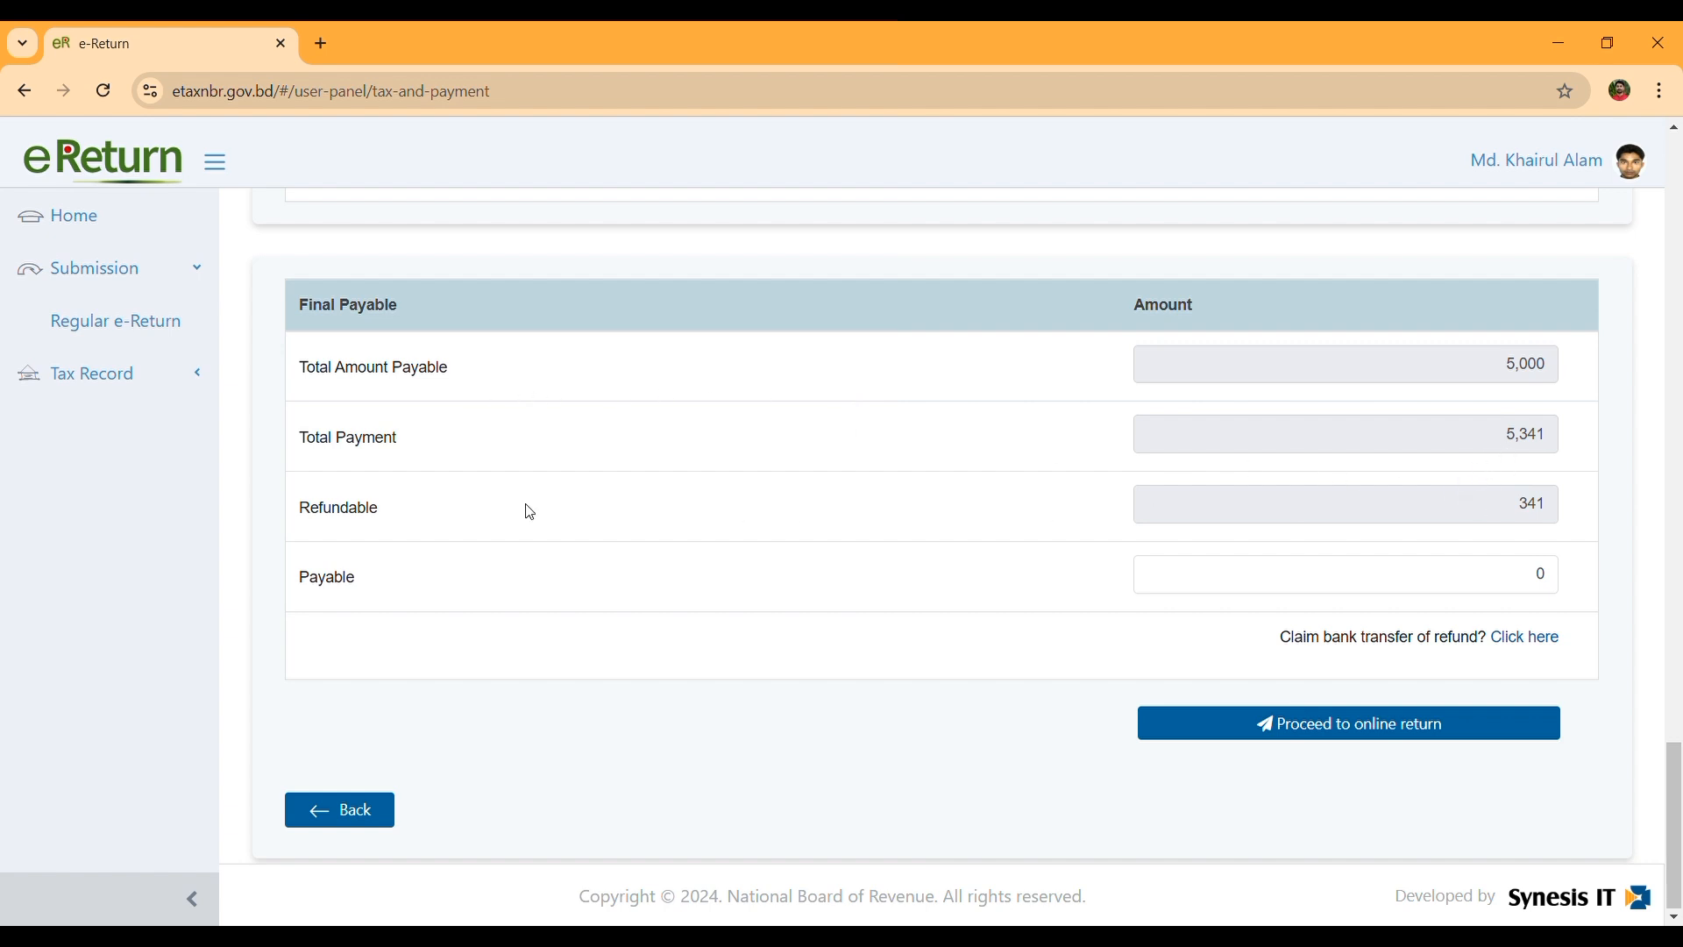
pyautogui.moveTo(386, 510); pyautogui.dragTo(298, 513)
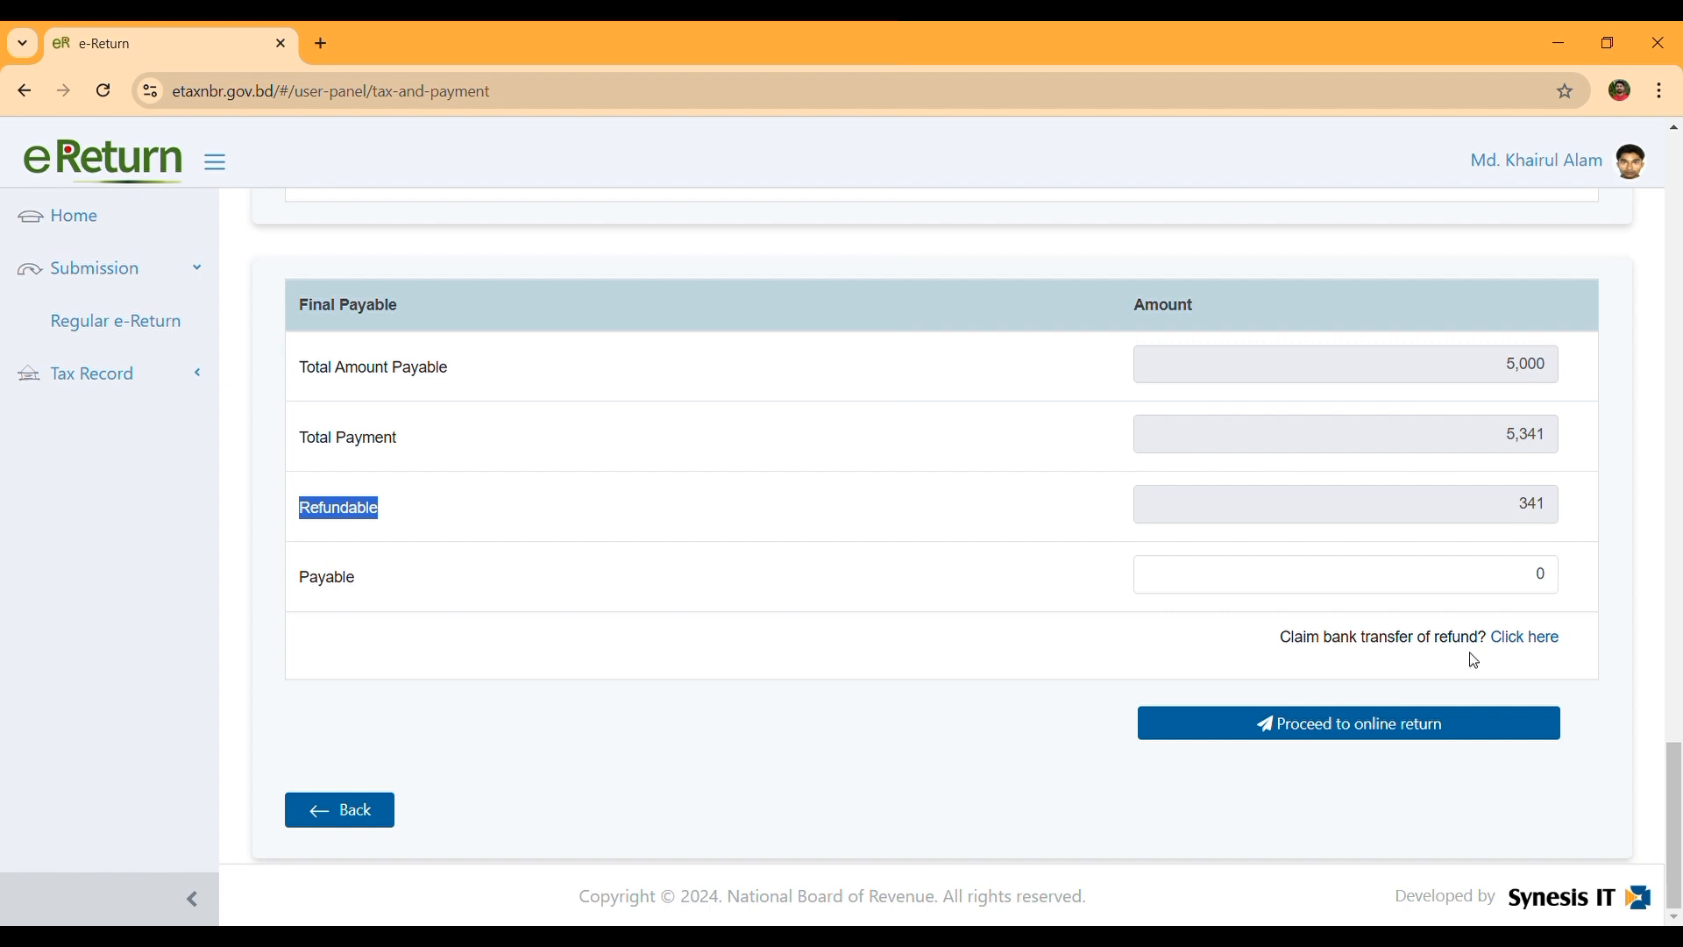
# Step: Try to claim a bank transfer of the refund, and return to the Final Payable section
pyautogui.click(1553, 646)
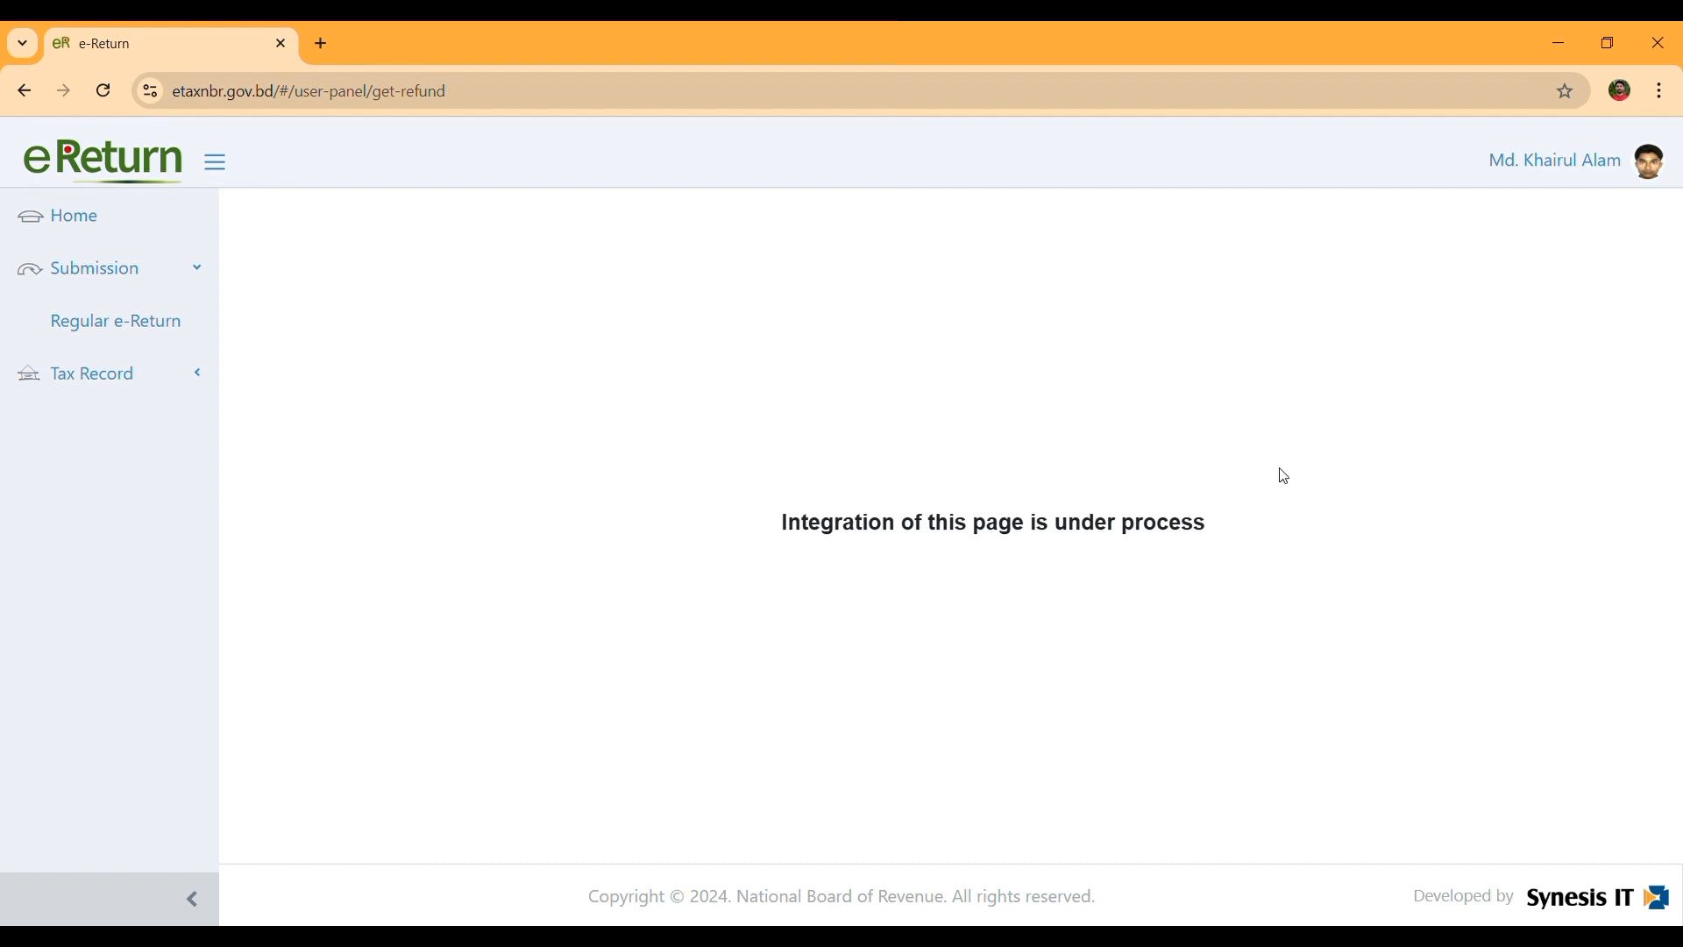
pyautogui.click(25, 91)
pyautogui.scroll(-20, 1131, 419)
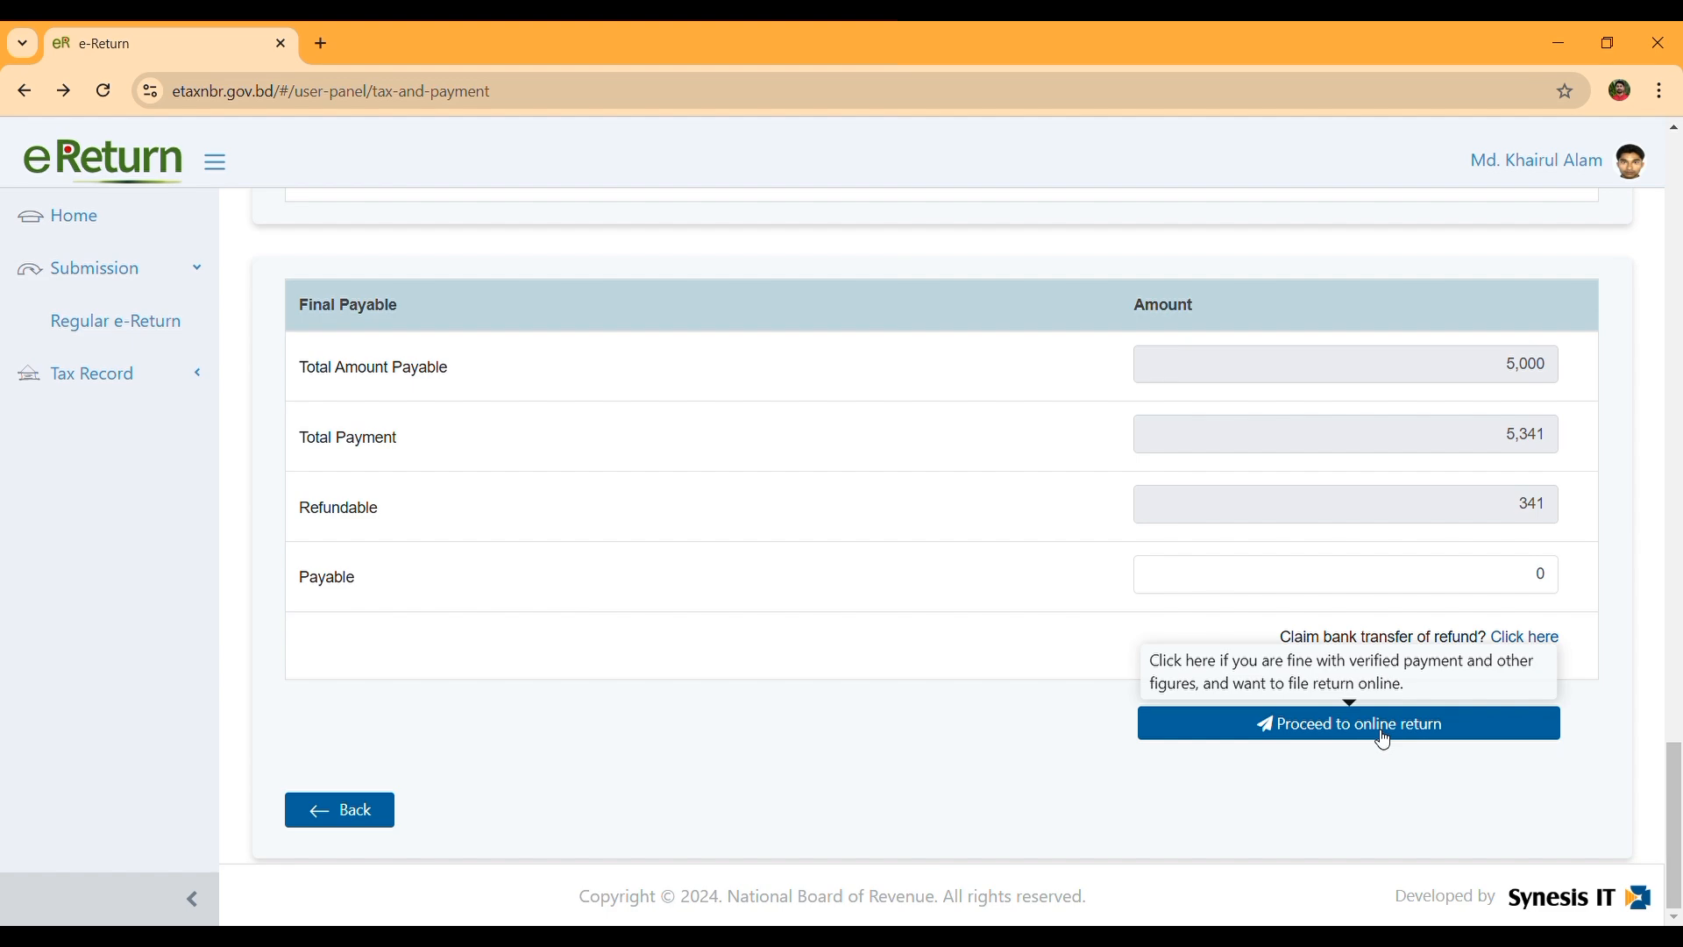
# Step: Proceed to the online return and switch the return preview to Bangla
pyautogui.click(1385, 741)
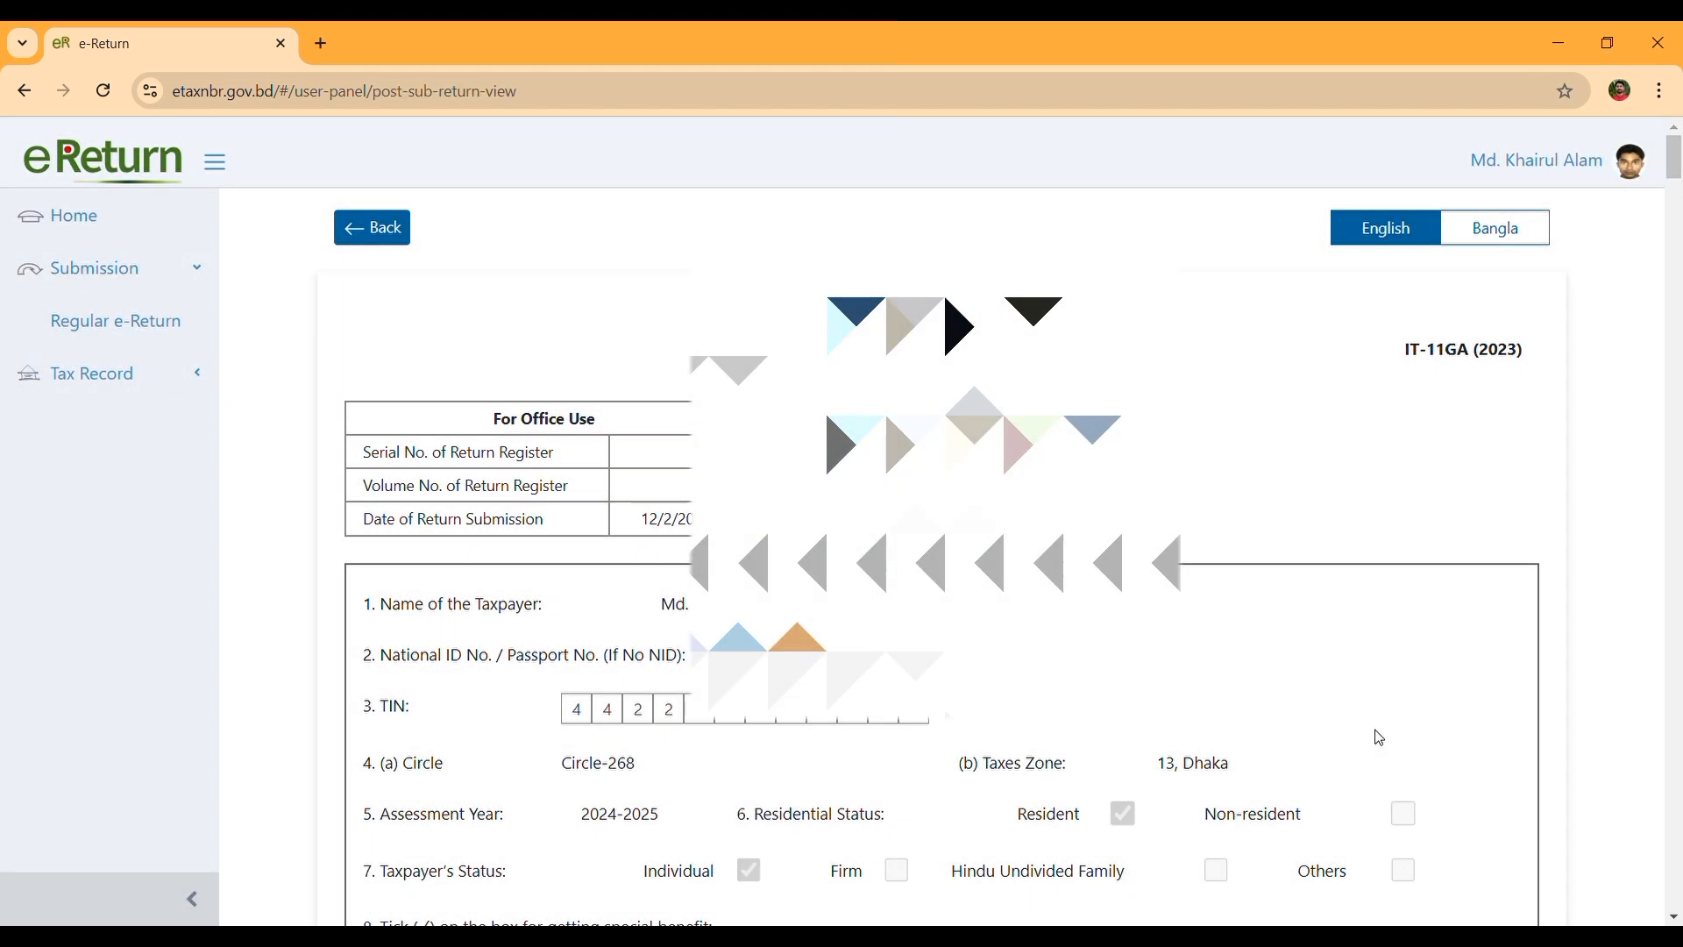
pyautogui.scroll(-15, 1382, 470)
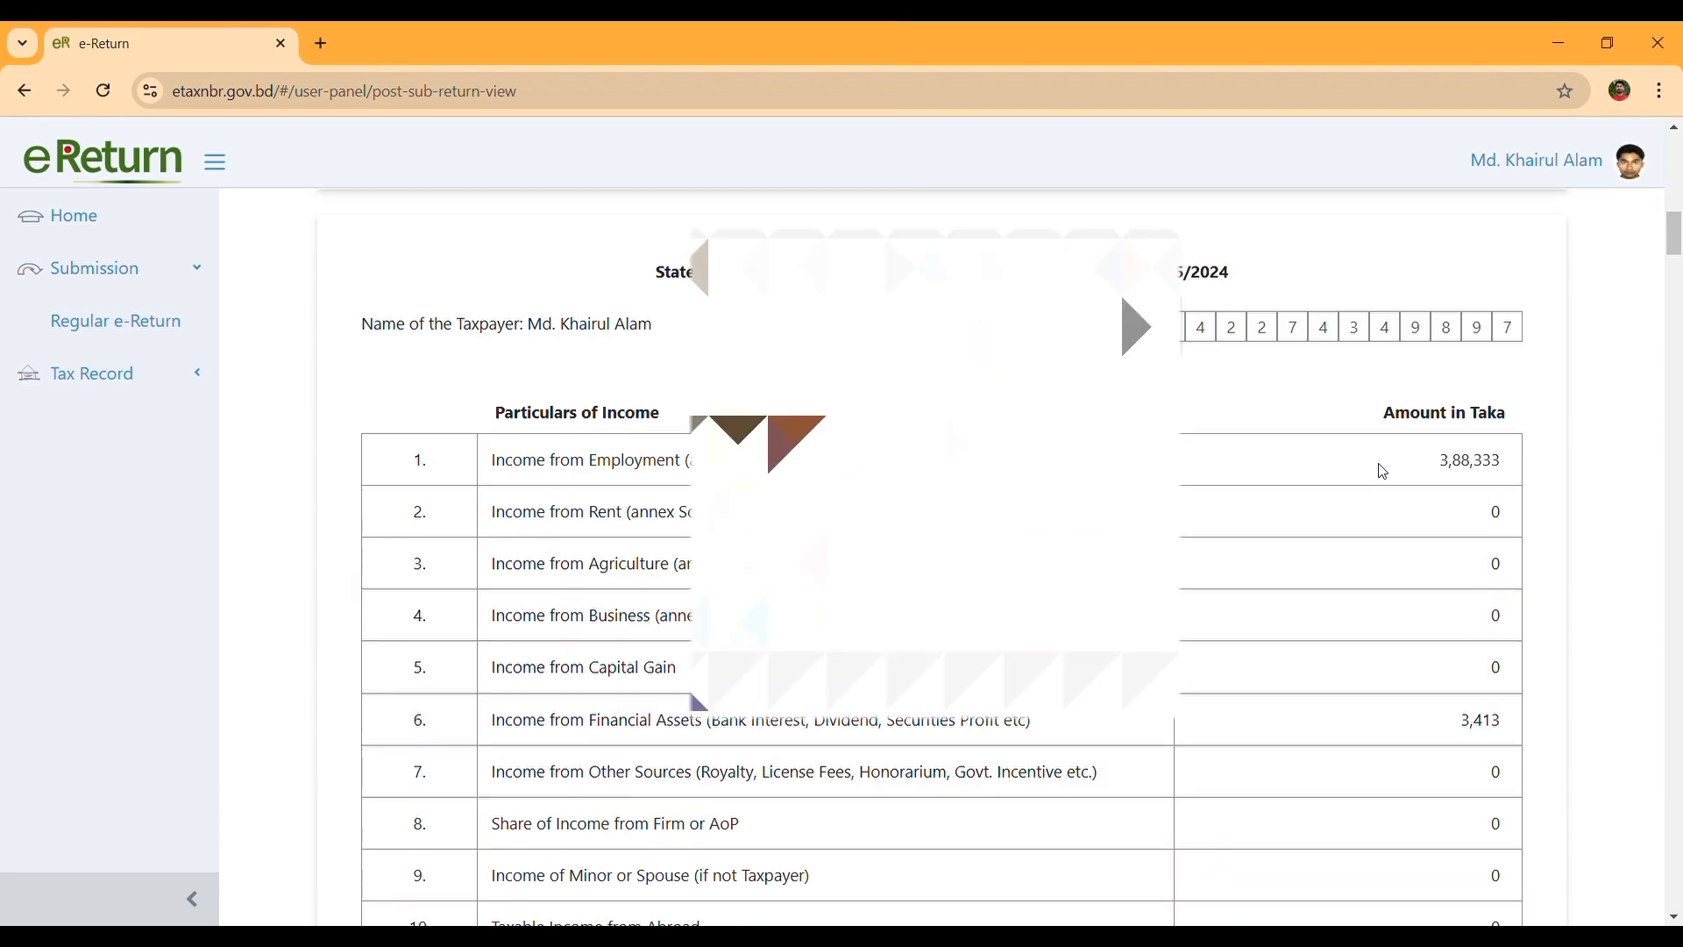
pyautogui.scroll(15, 1383, 472)
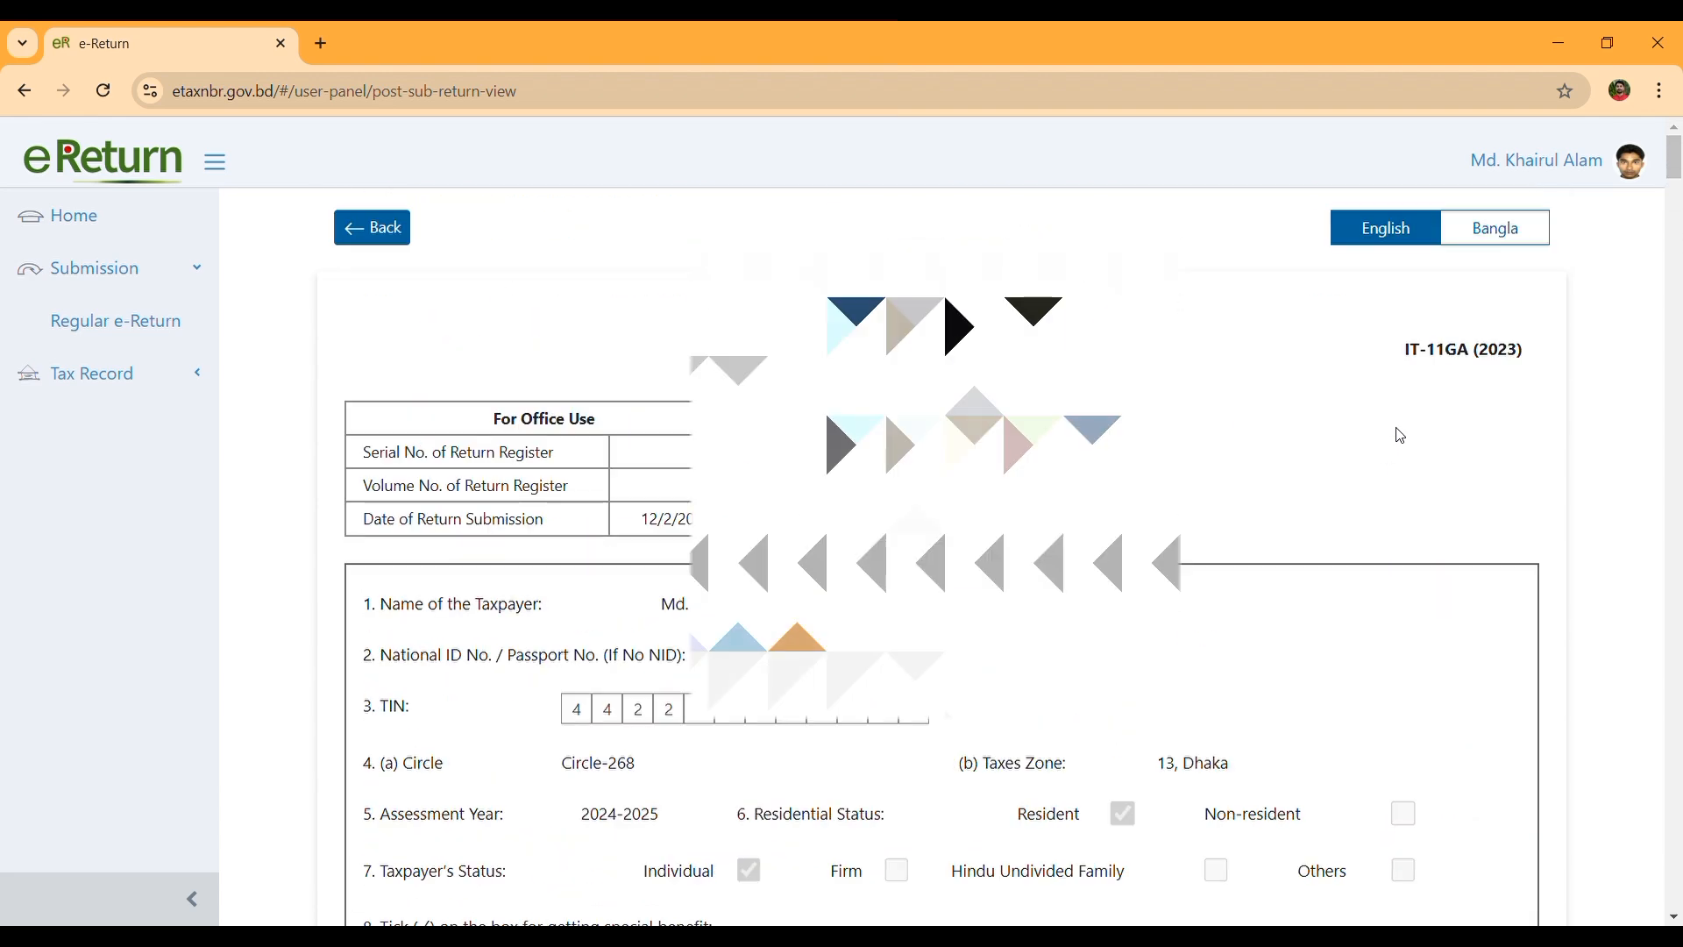
pyautogui.click(1509, 232)
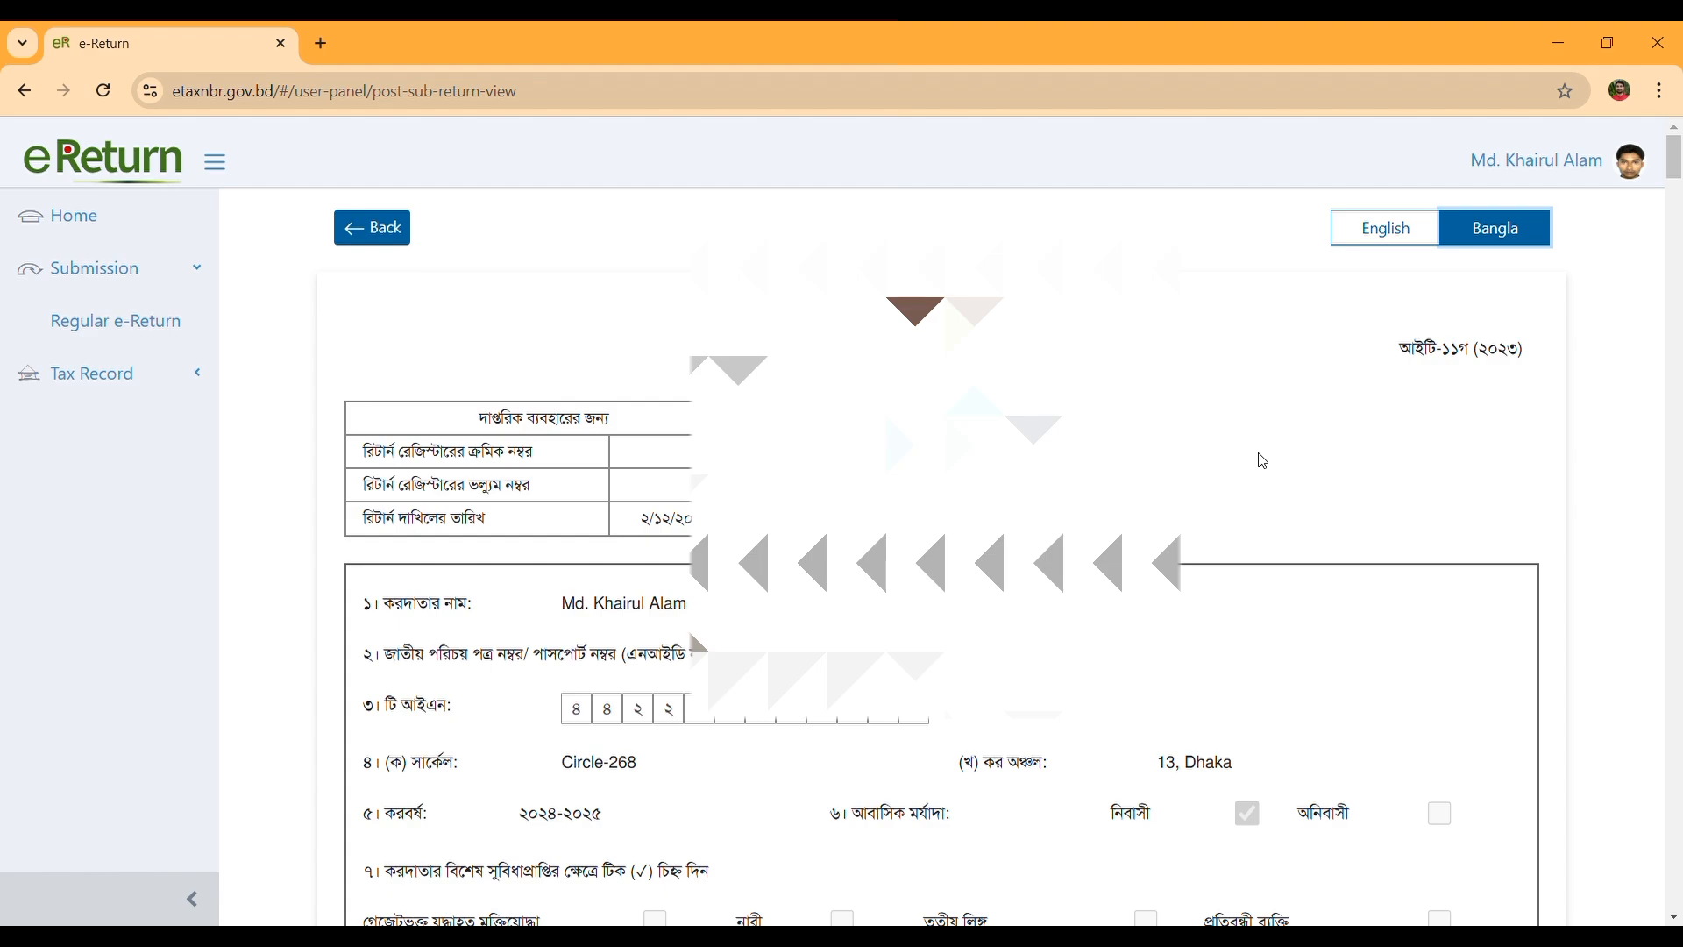
# Step: Examine the return preview, including the salary schedule, assets, non-agricultural property, bank interest TDS and Other TDS tables
pyautogui.scroll(-20, 1263, 460)
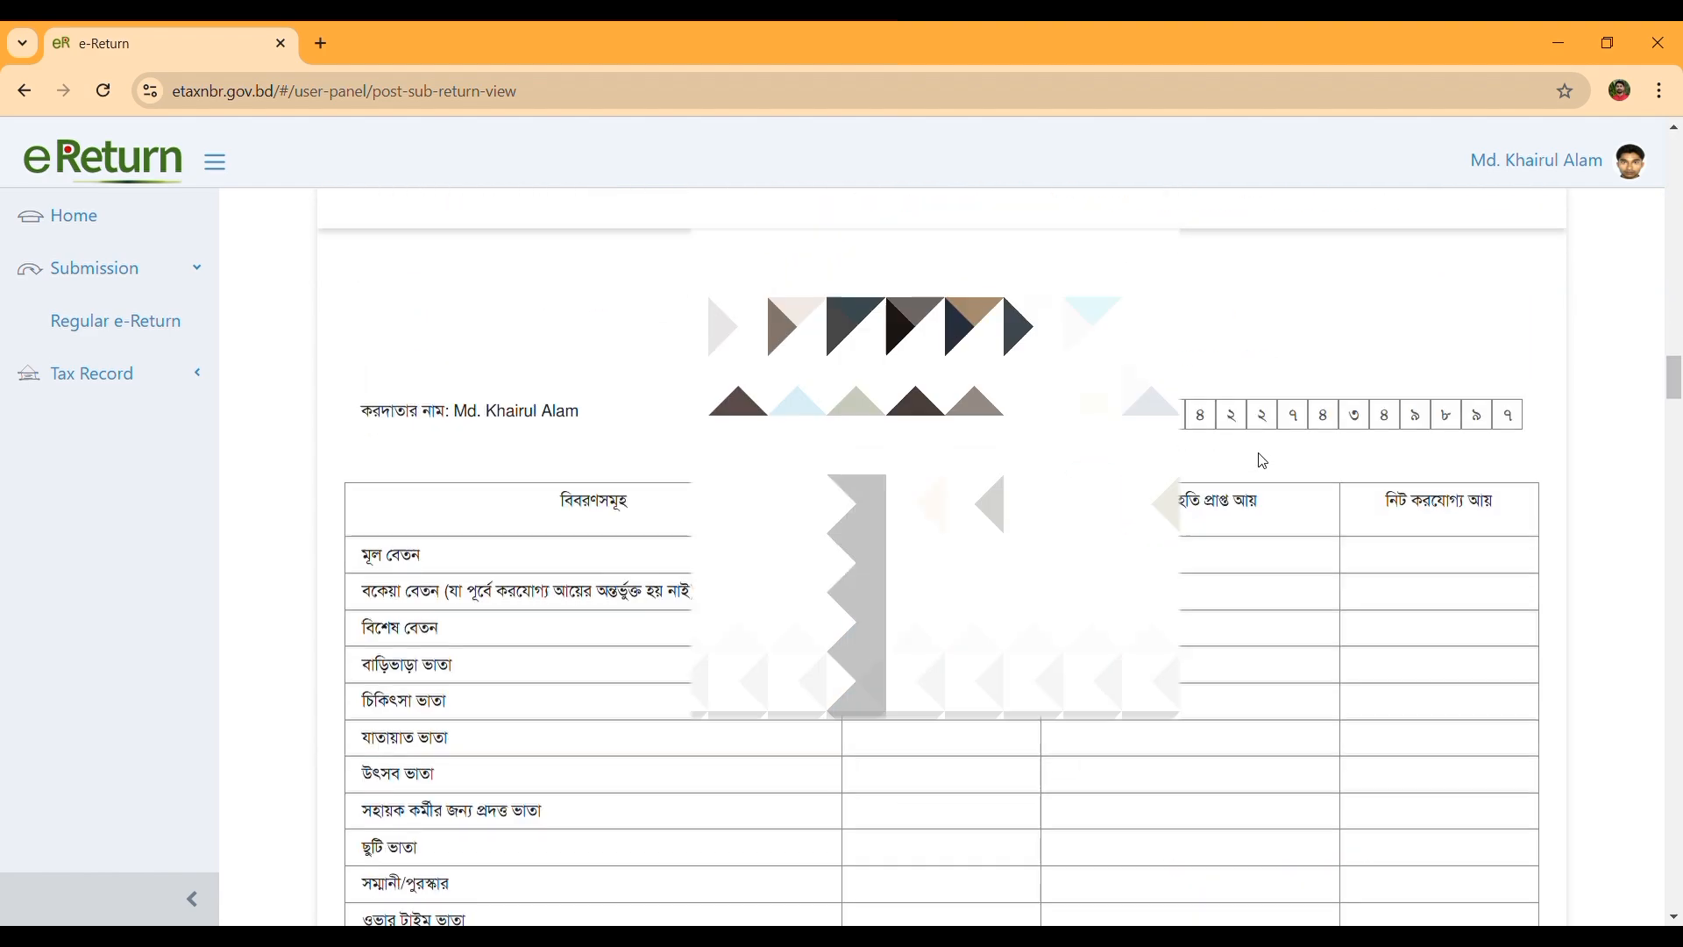
pyautogui.scroll(-20, 1262, 460)
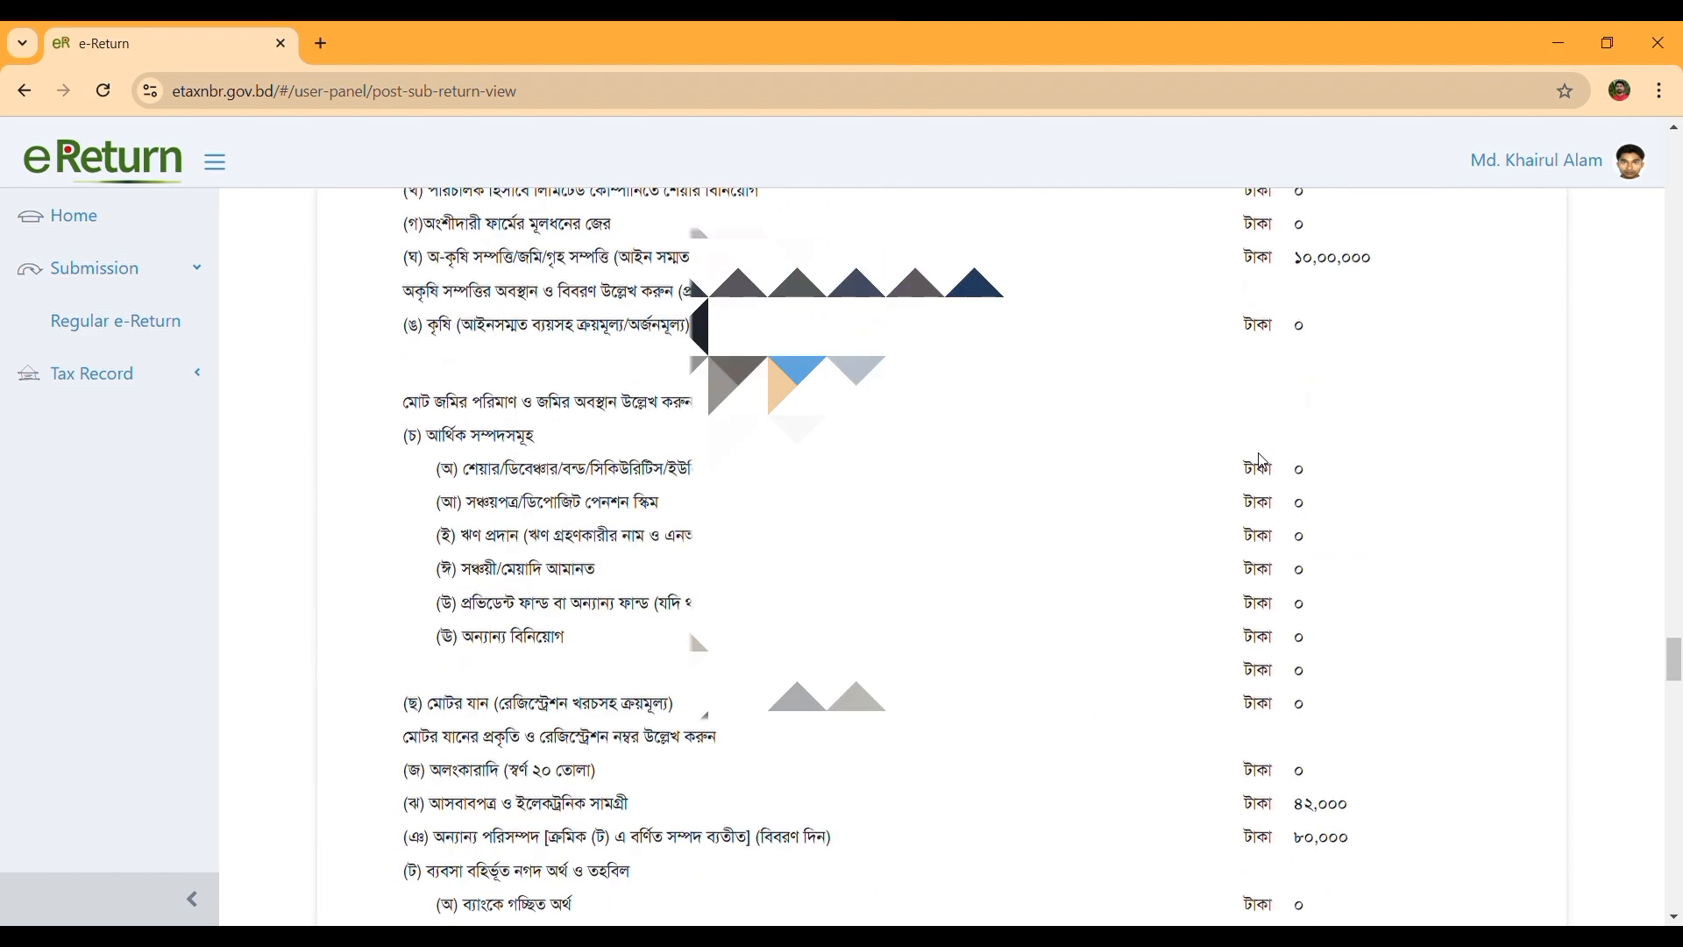
pyautogui.scroll(-15, 1262, 460)
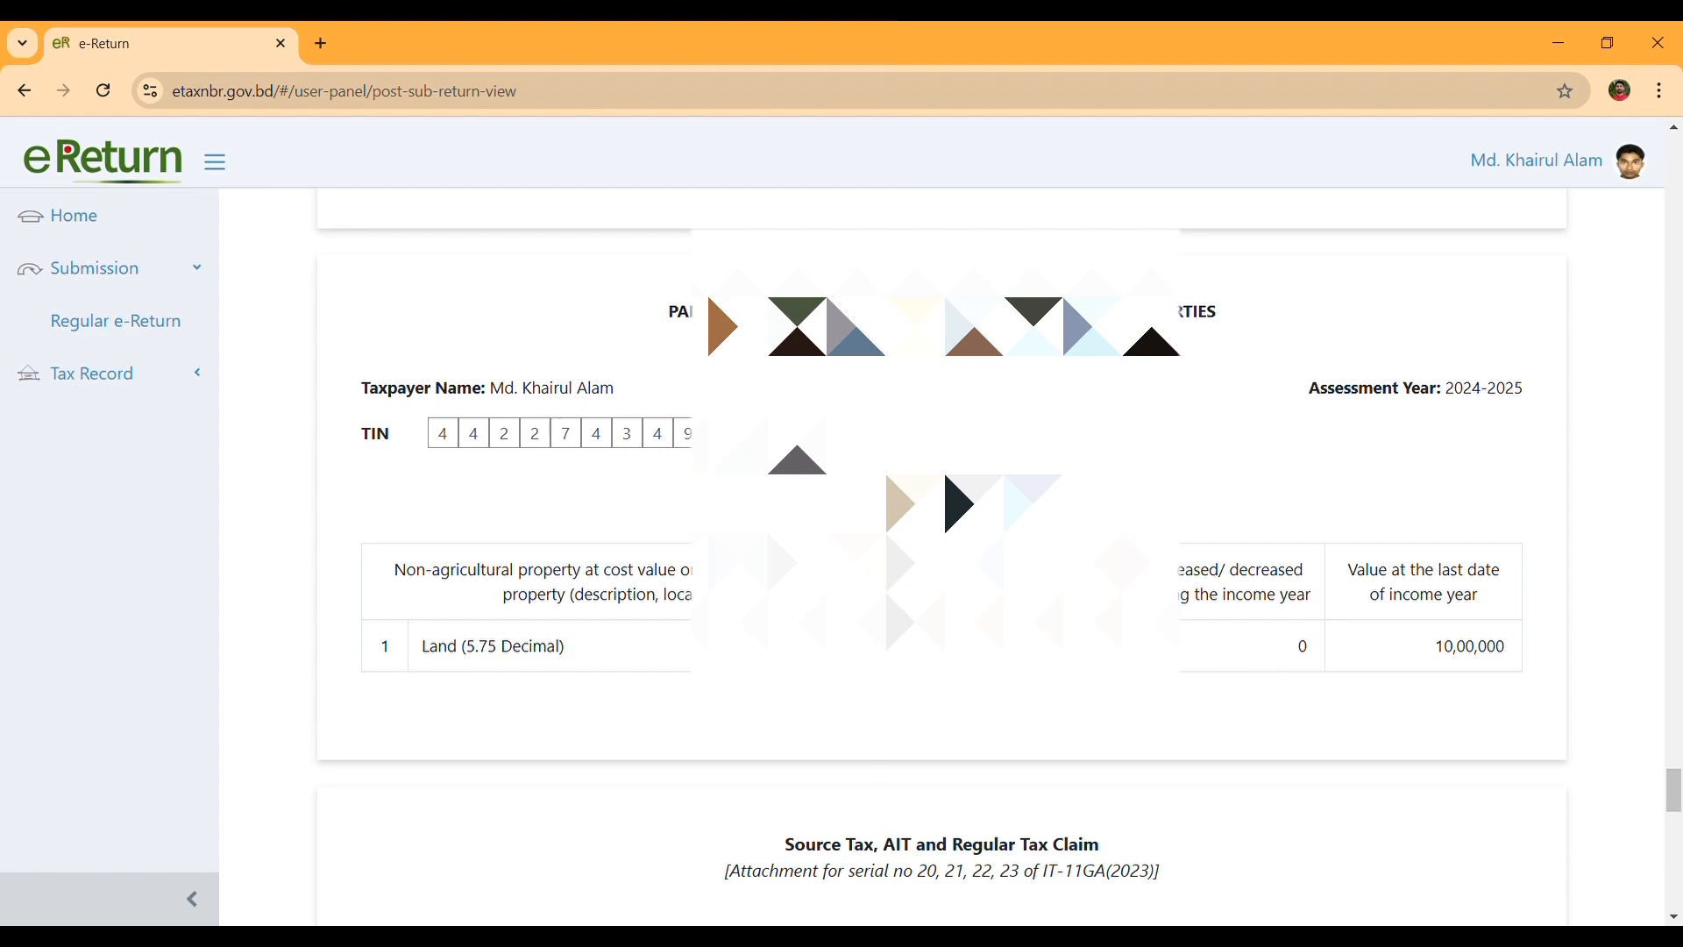
pyautogui.scroll(-5, 942, 561)
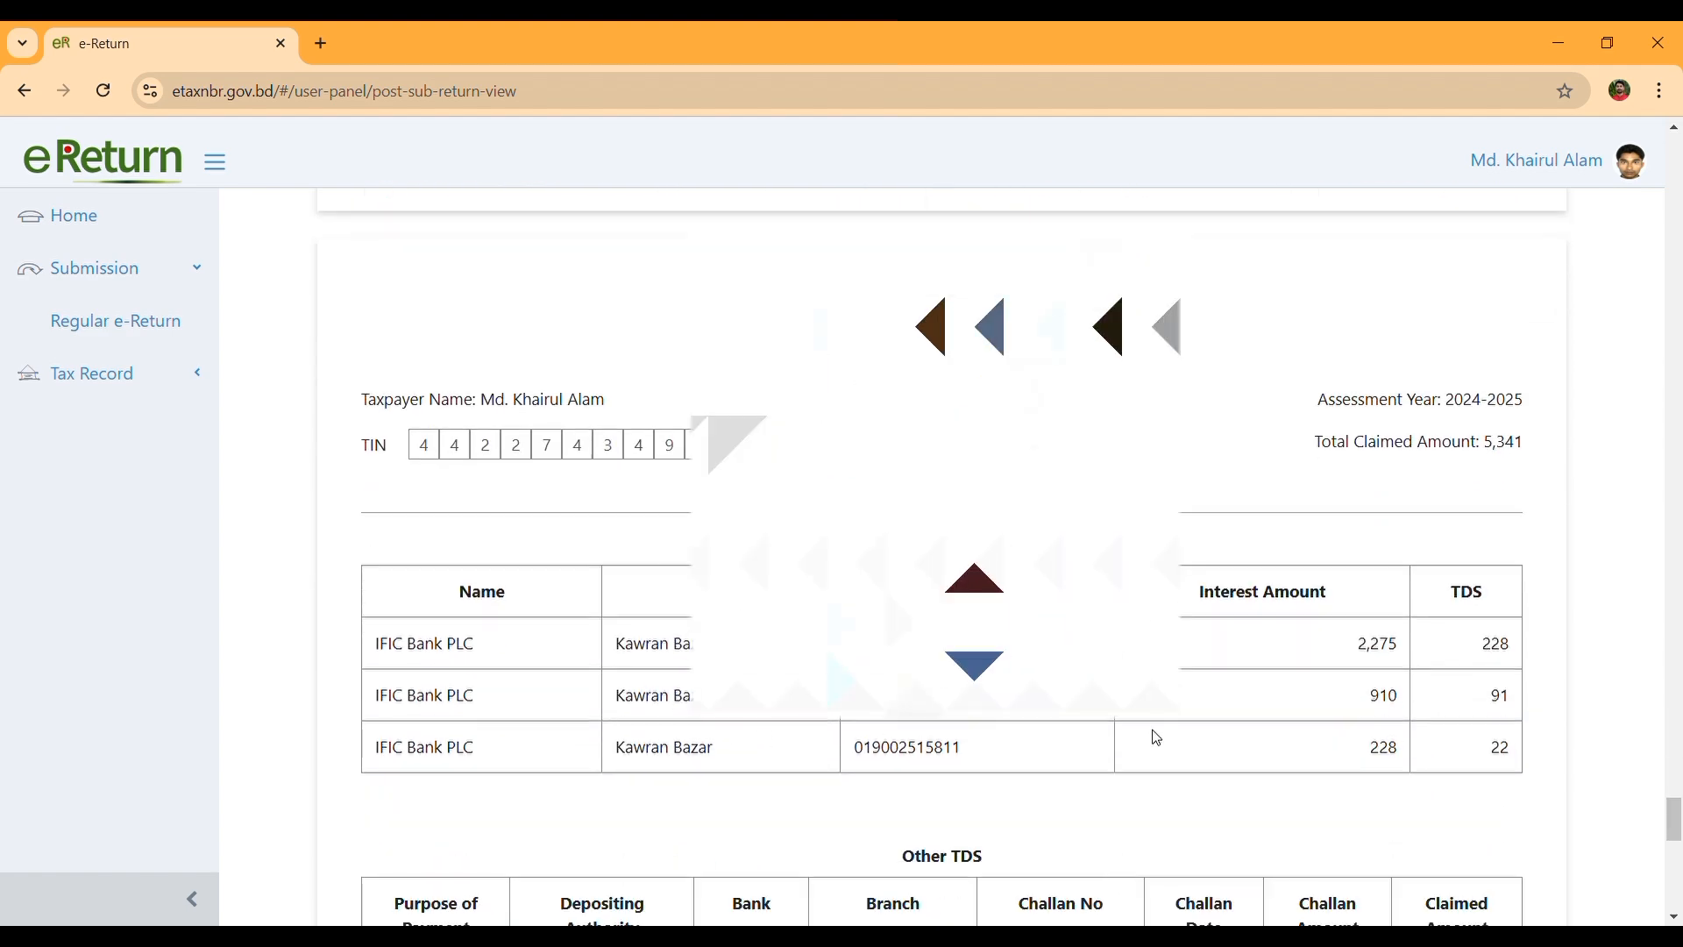
pyautogui.scroll(-3, 1154, 736)
pyautogui.scroll(-4, 1157, 738)
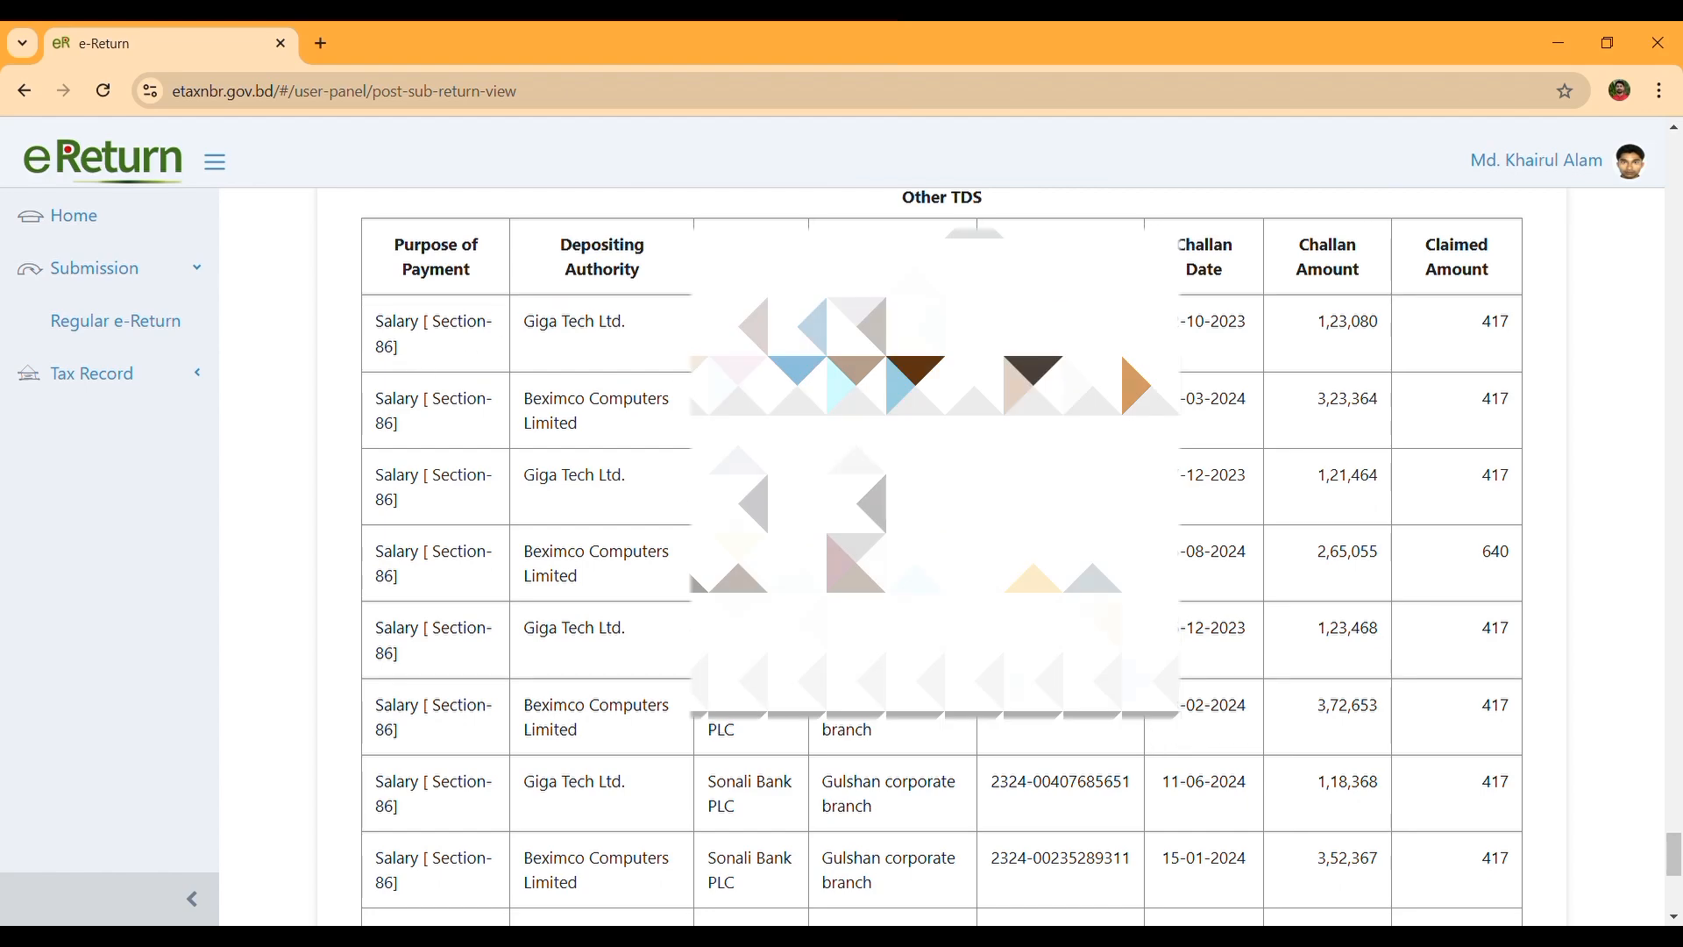
pyautogui.scroll(-6, 942, 561)
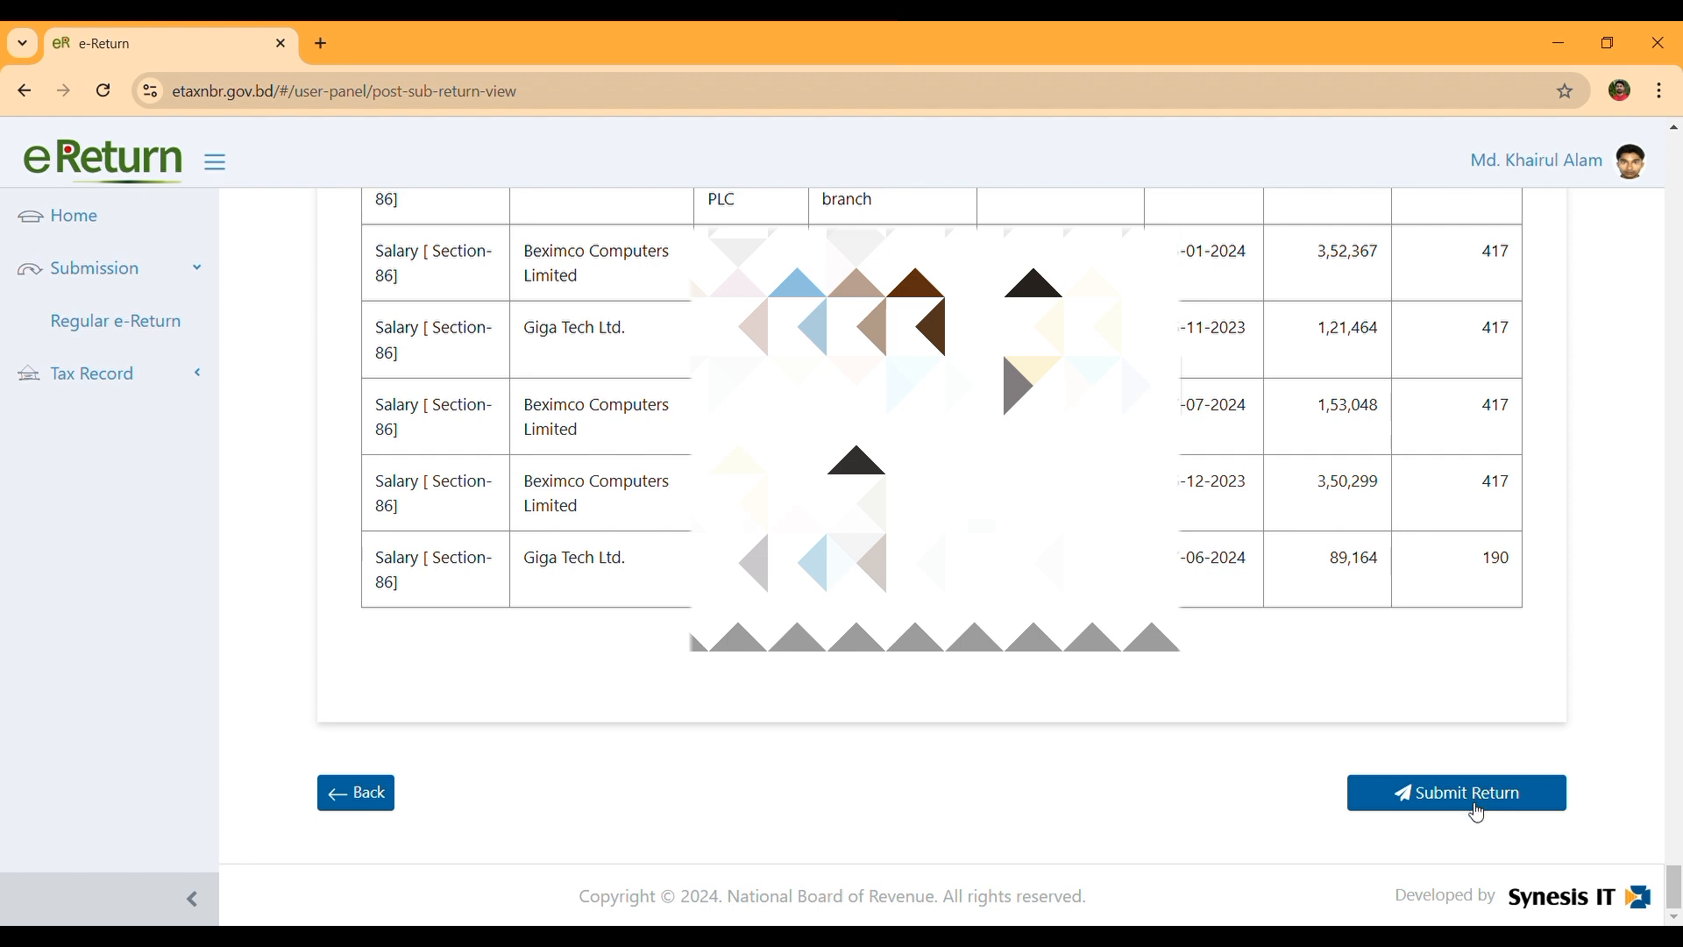
# Step: Submit the return, confirm the submission and check the reference number on the success page
pyautogui.click(1474, 808)
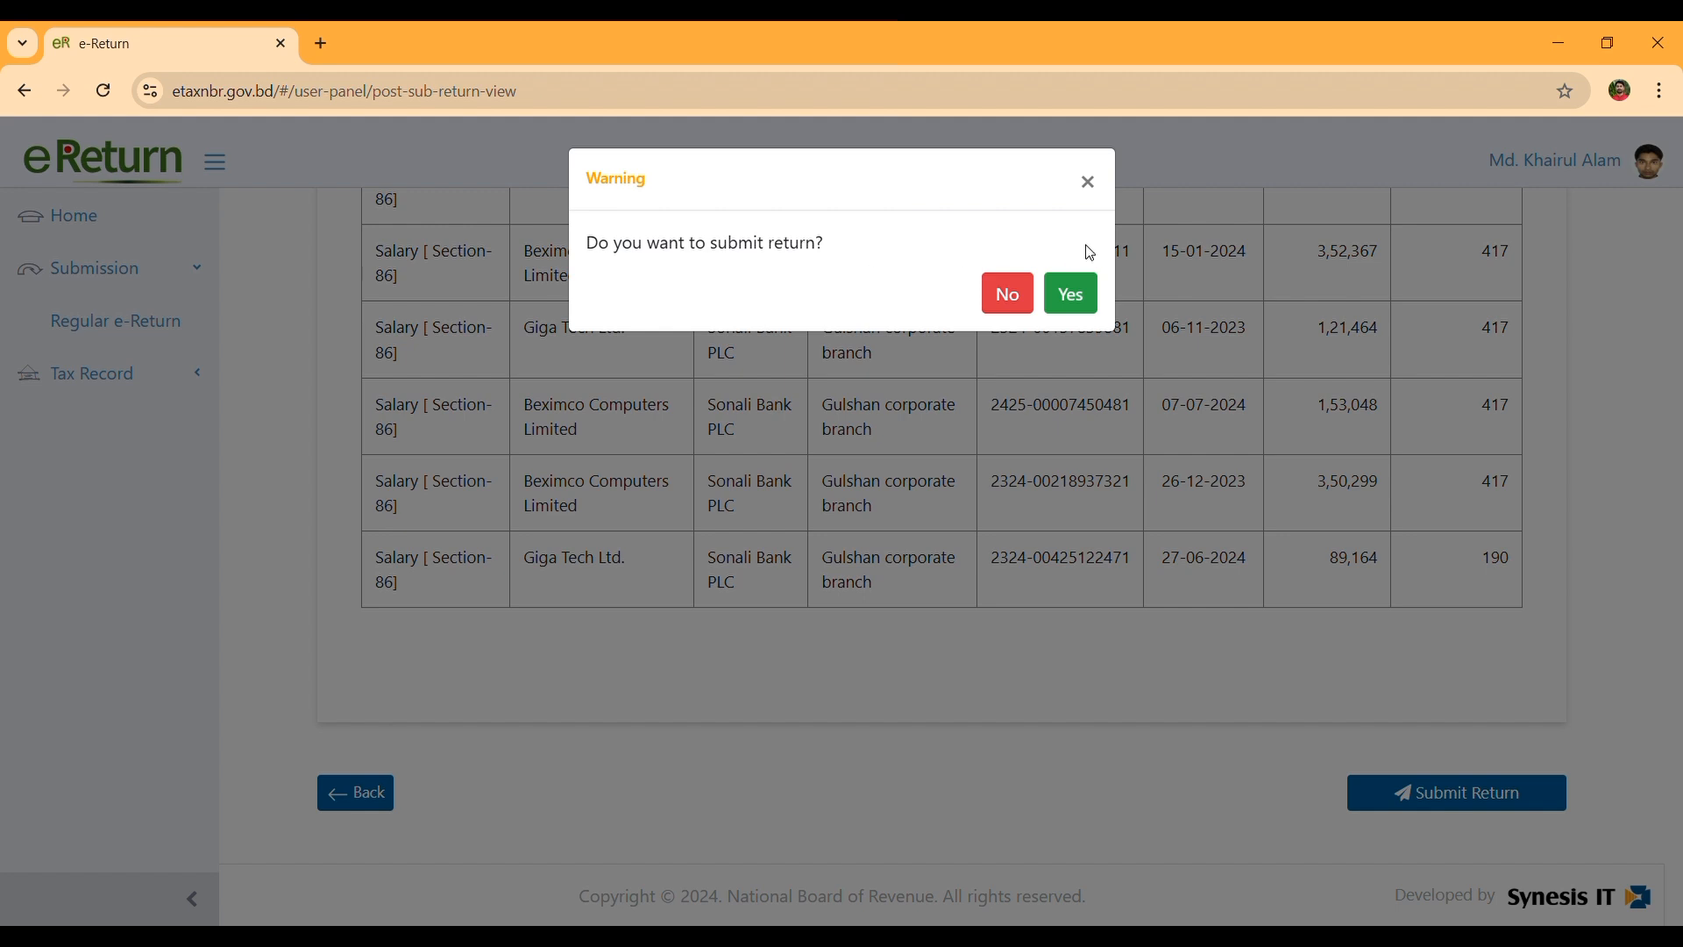
pyautogui.click(1078, 302)
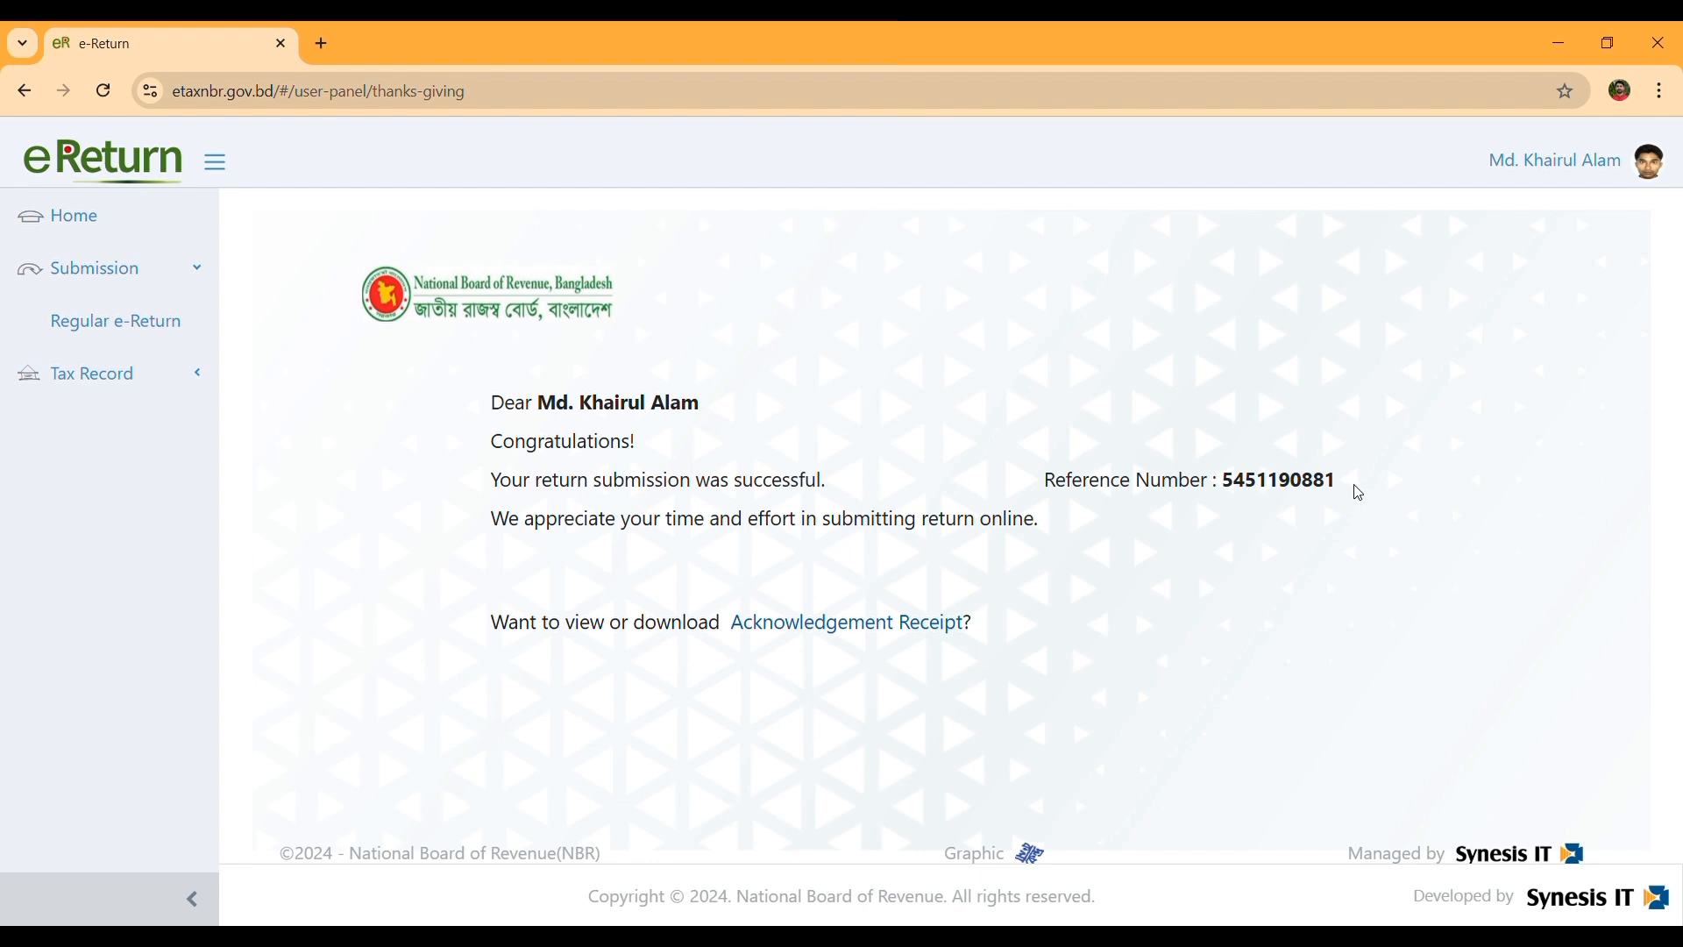
pyautogui.moveTo(1354, 486); pyautogui.dragTo(1223, 488)
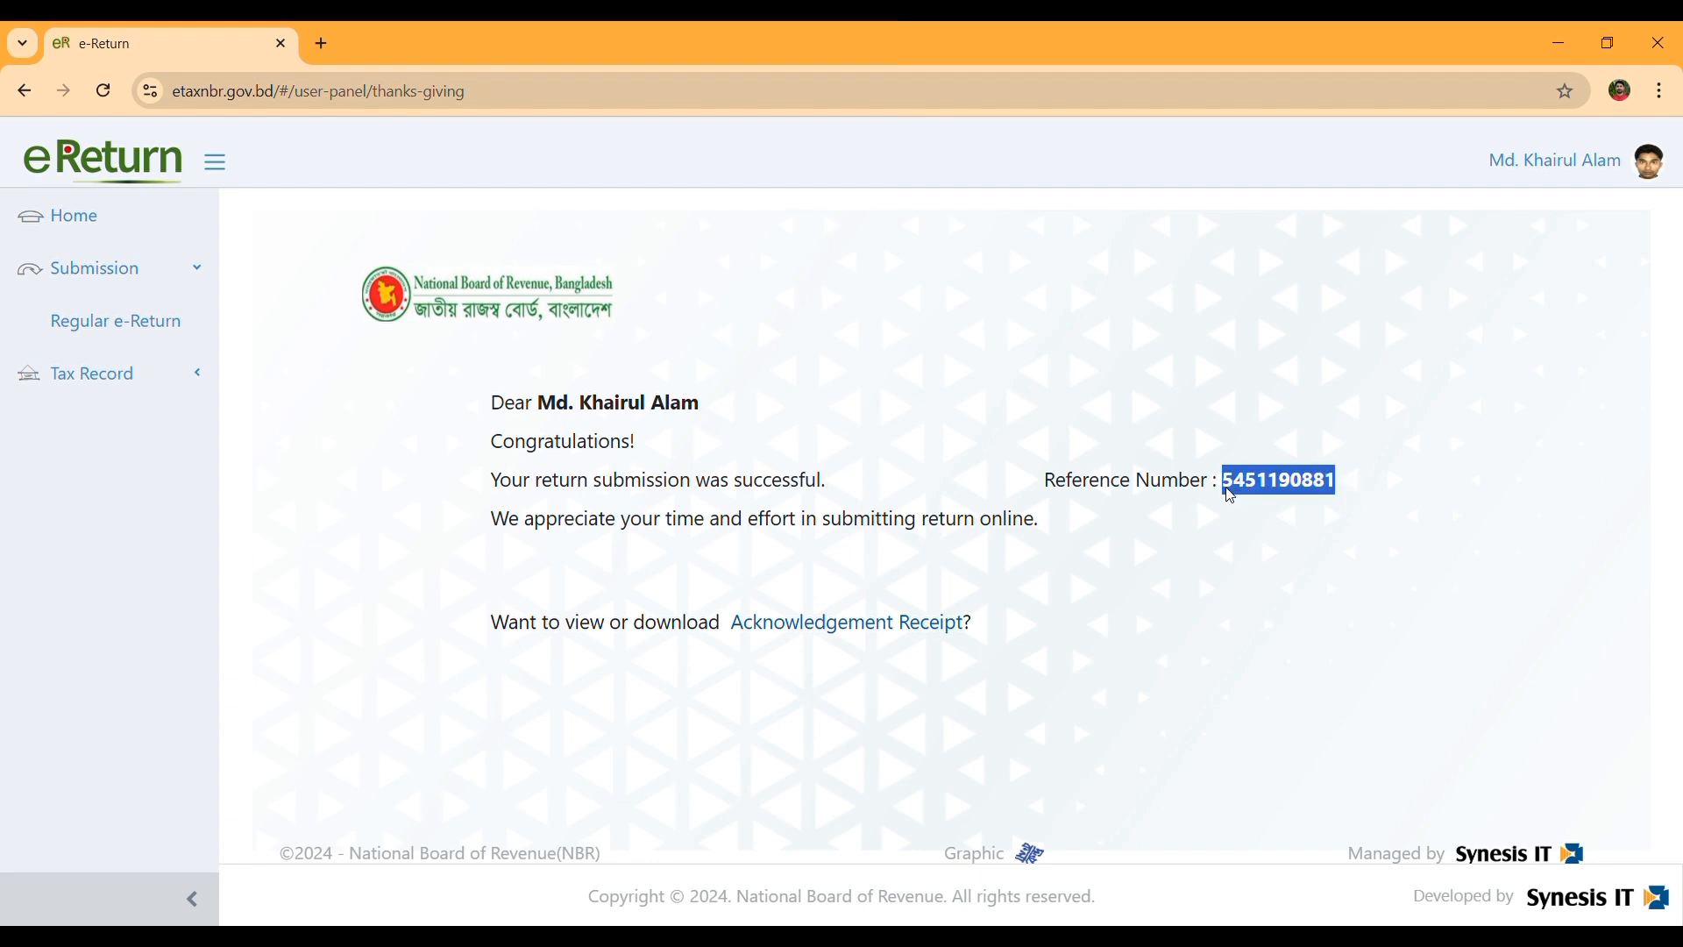
pyautogui.click(1178, 647)
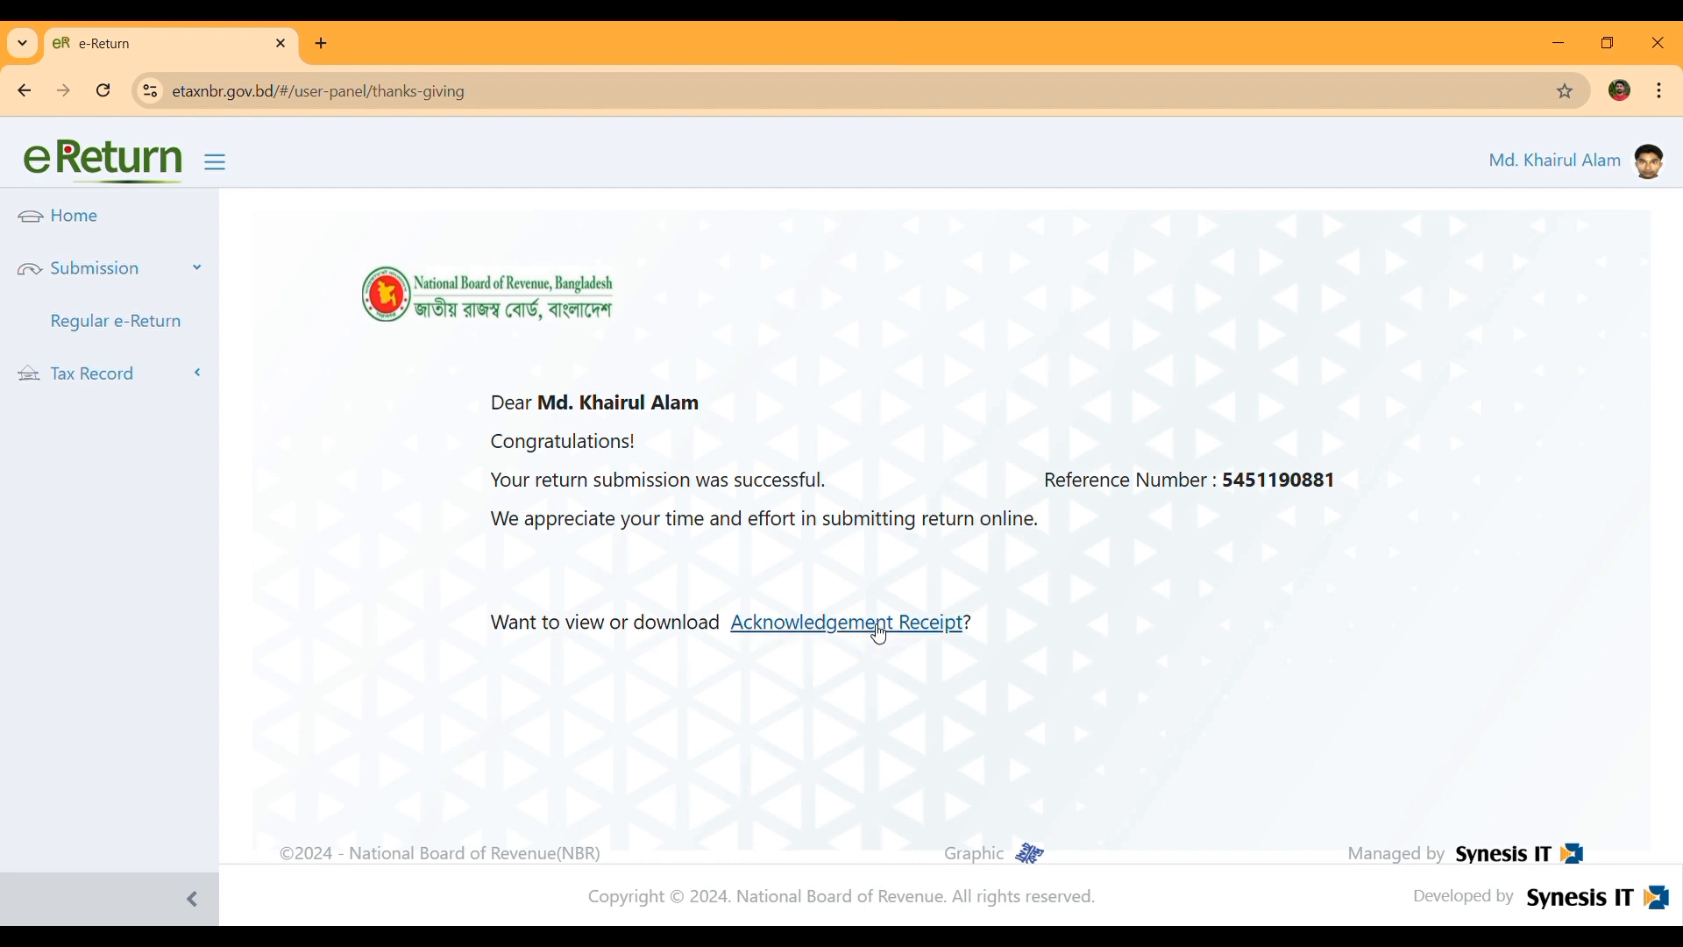
# Step: Expand the Tax Record options, open the Acknowledgement Receipt of the submitted return and download it
pyautogui.click(201, 381)
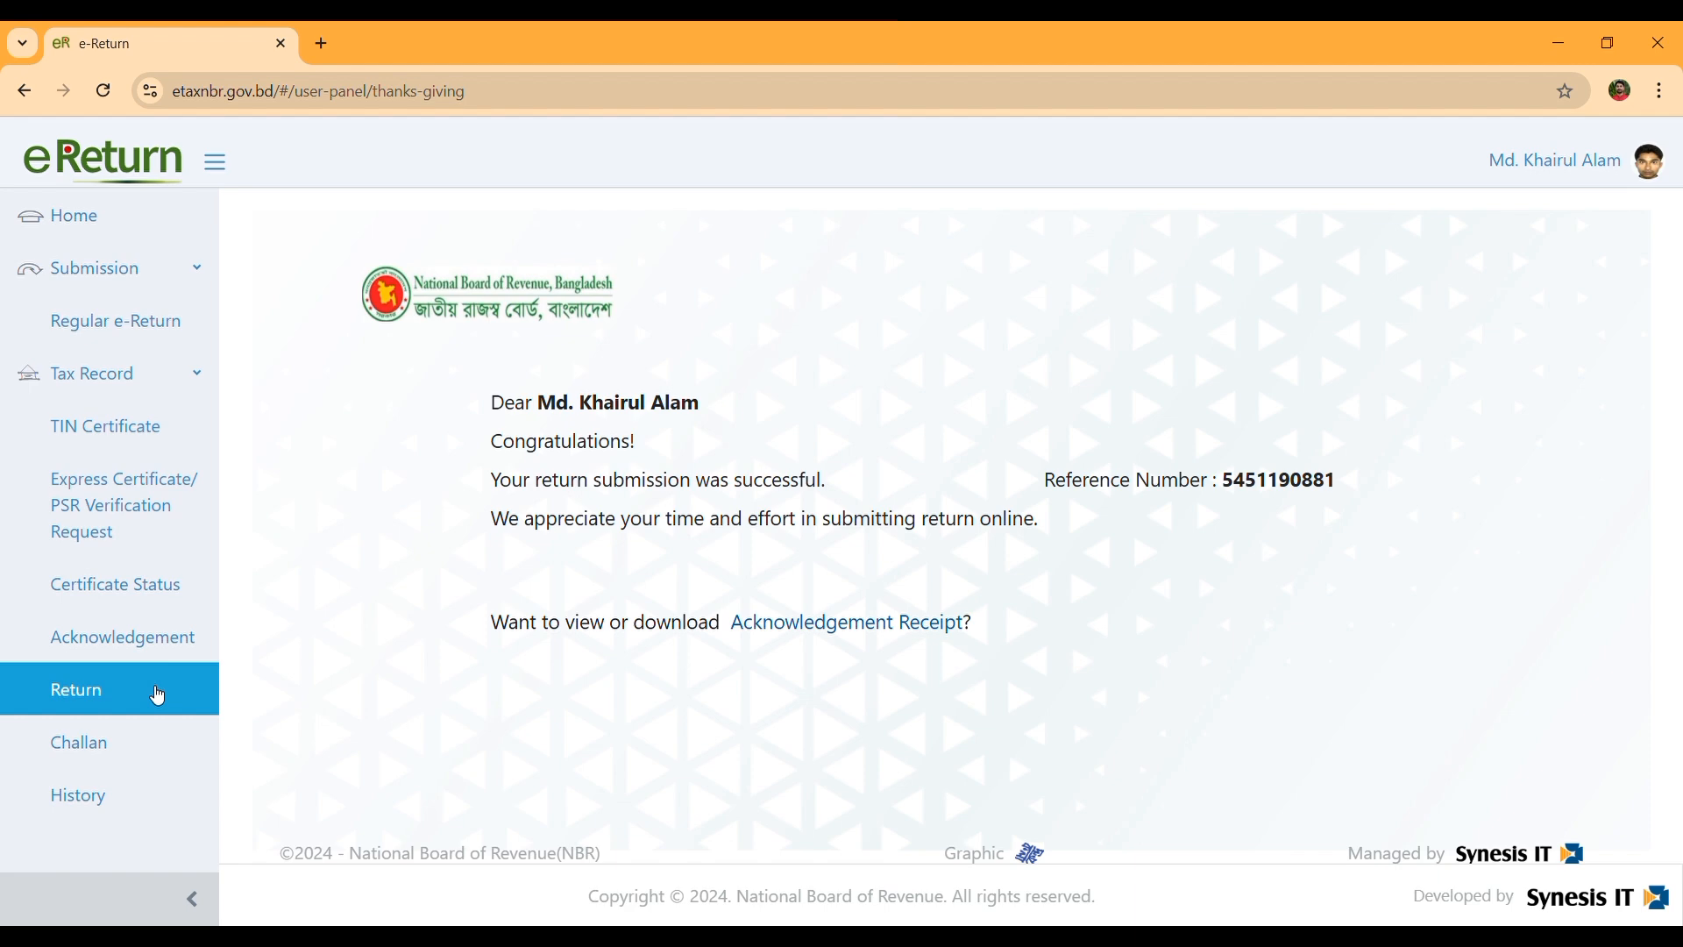
pyautogui.click(859, 628)
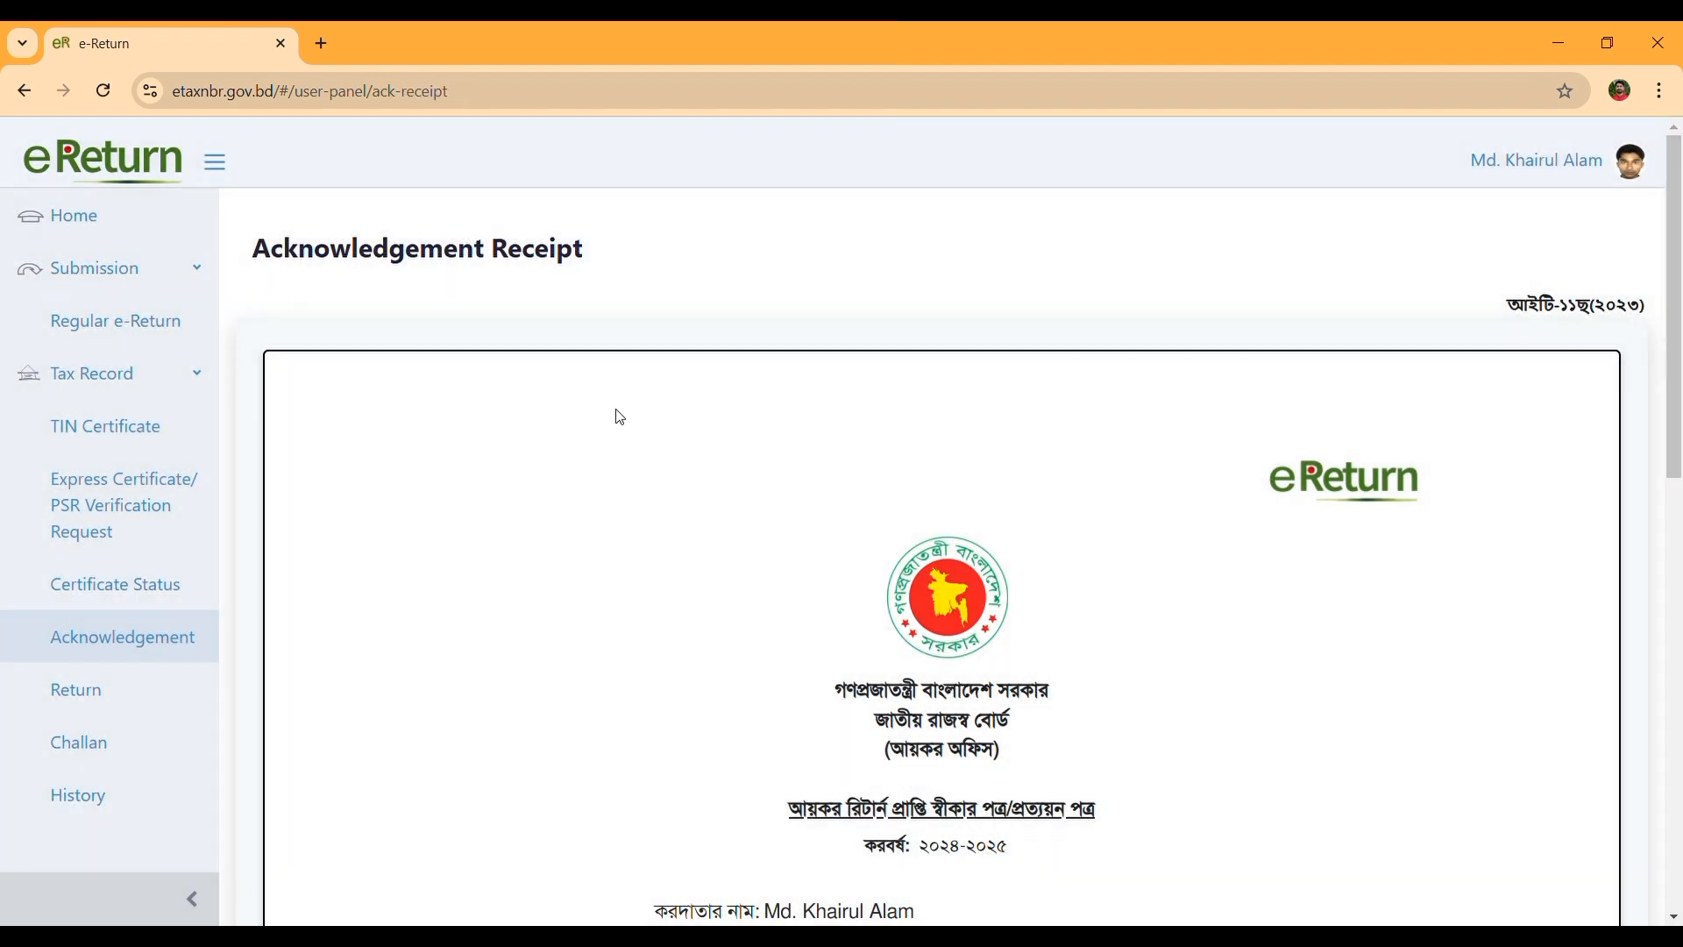
pyautogui.scroll(-10, 730, 572)
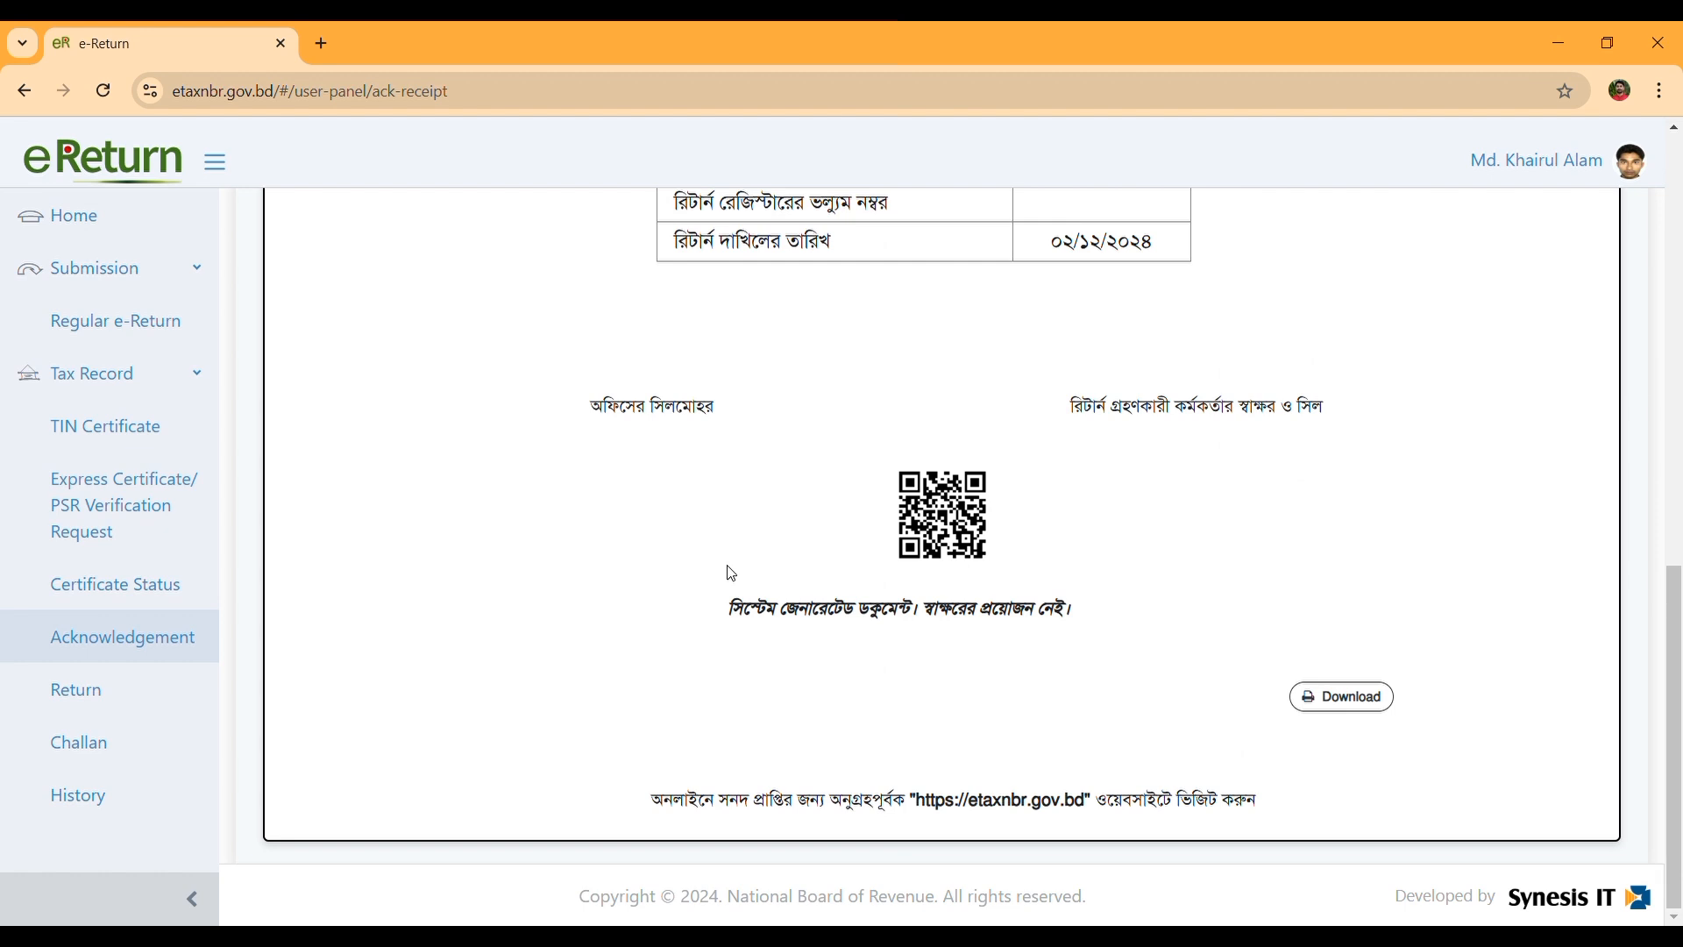
pyautogui.click(1355, 706)
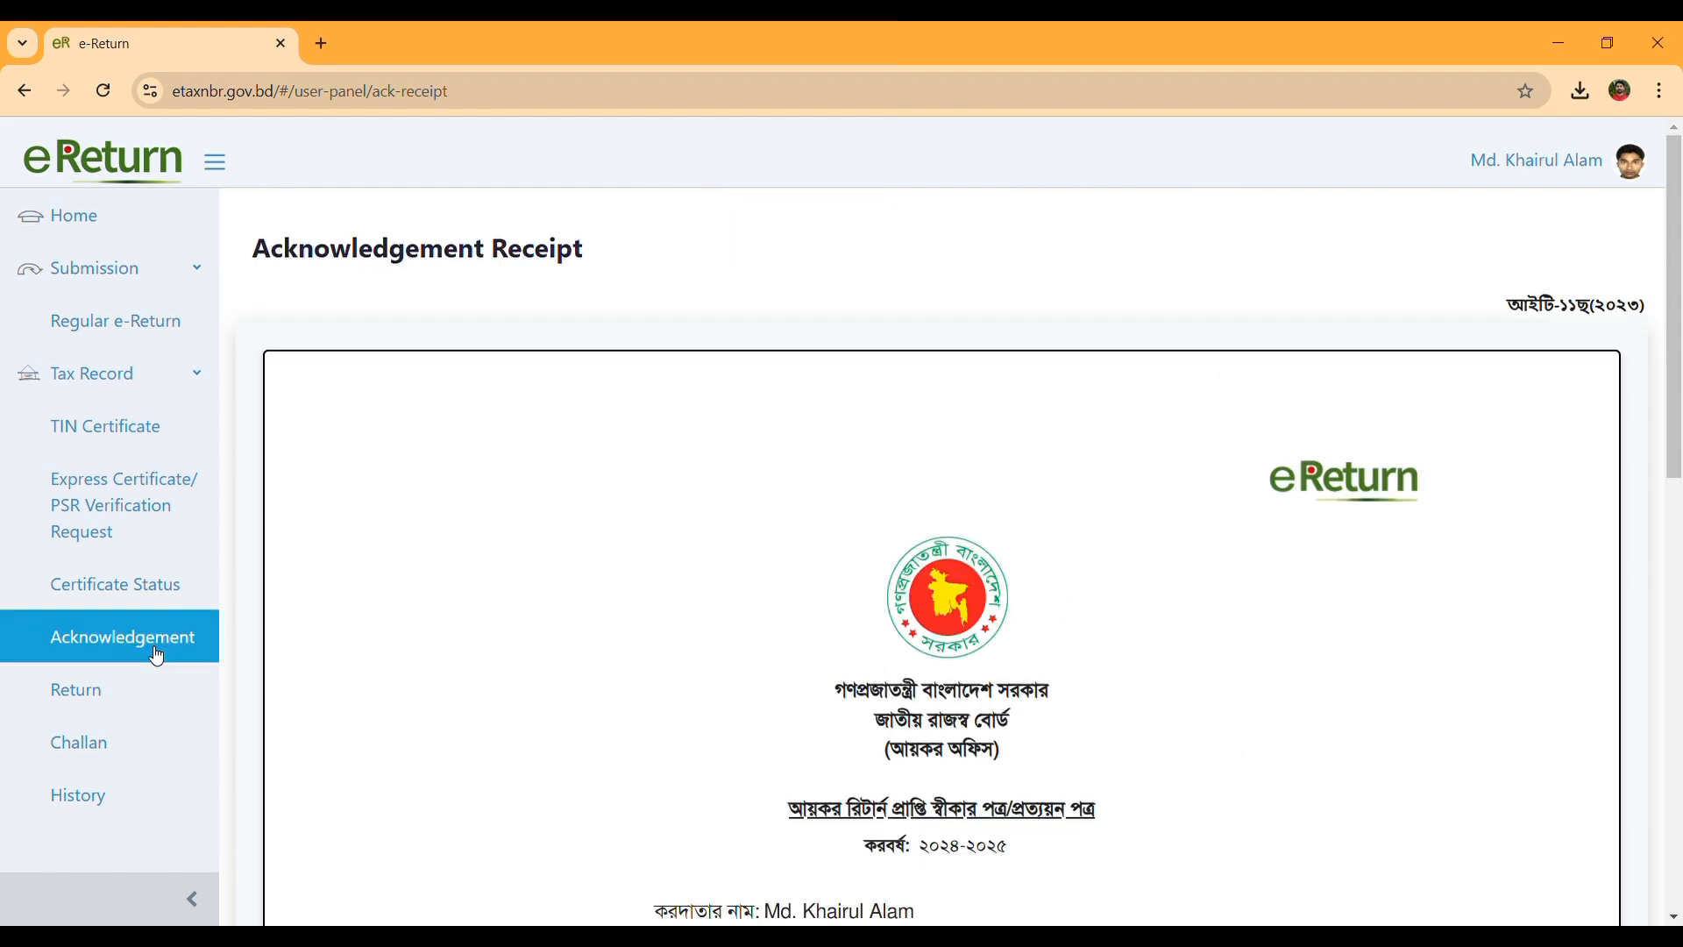
# Step: Open the submitted return from the tax records, display it in Bangla and print it
pyautogui.click(127, 703)
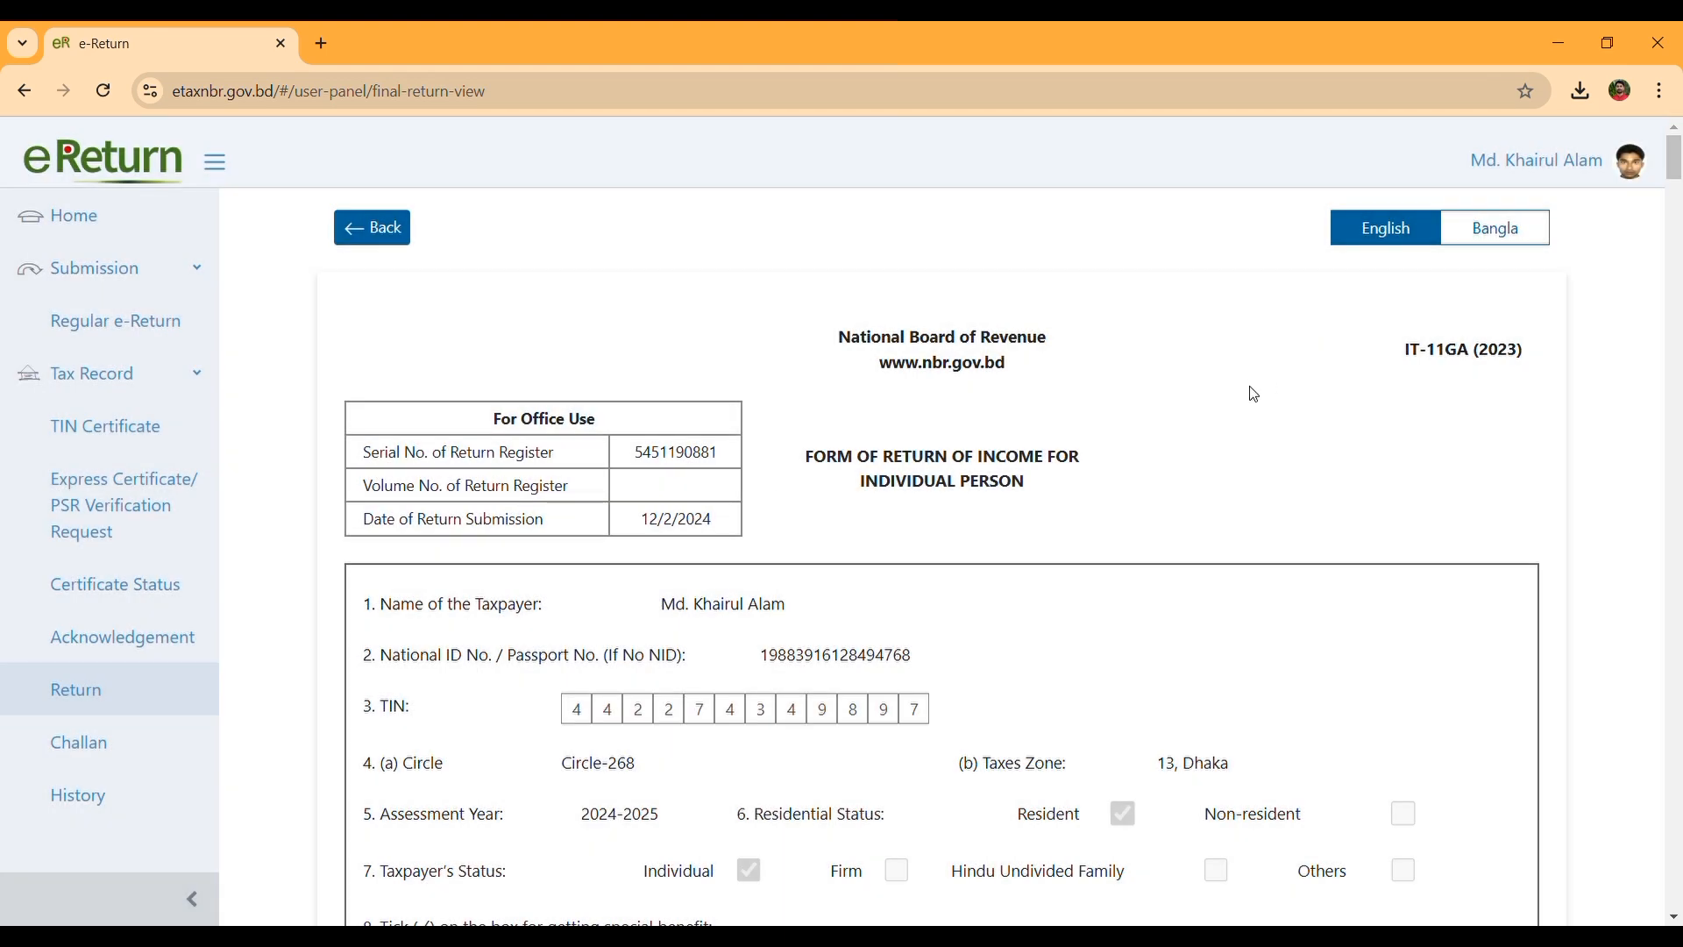
pyautogui.click(1522, 231)
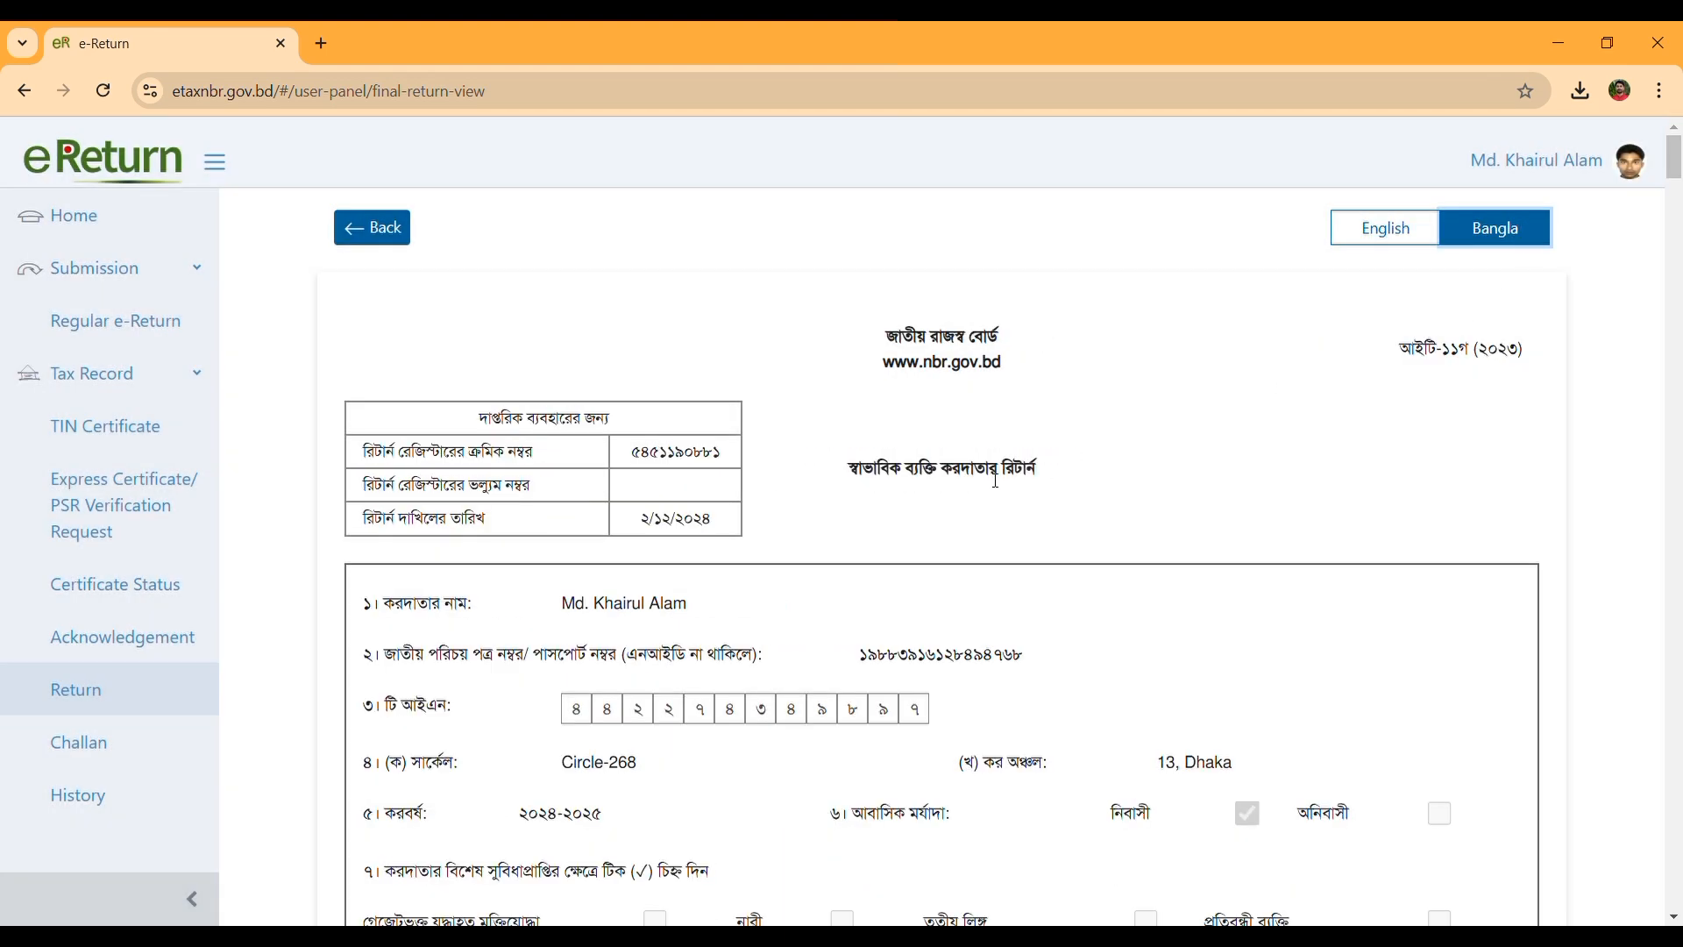
pyautogui.scroll(-20, 995, 479)
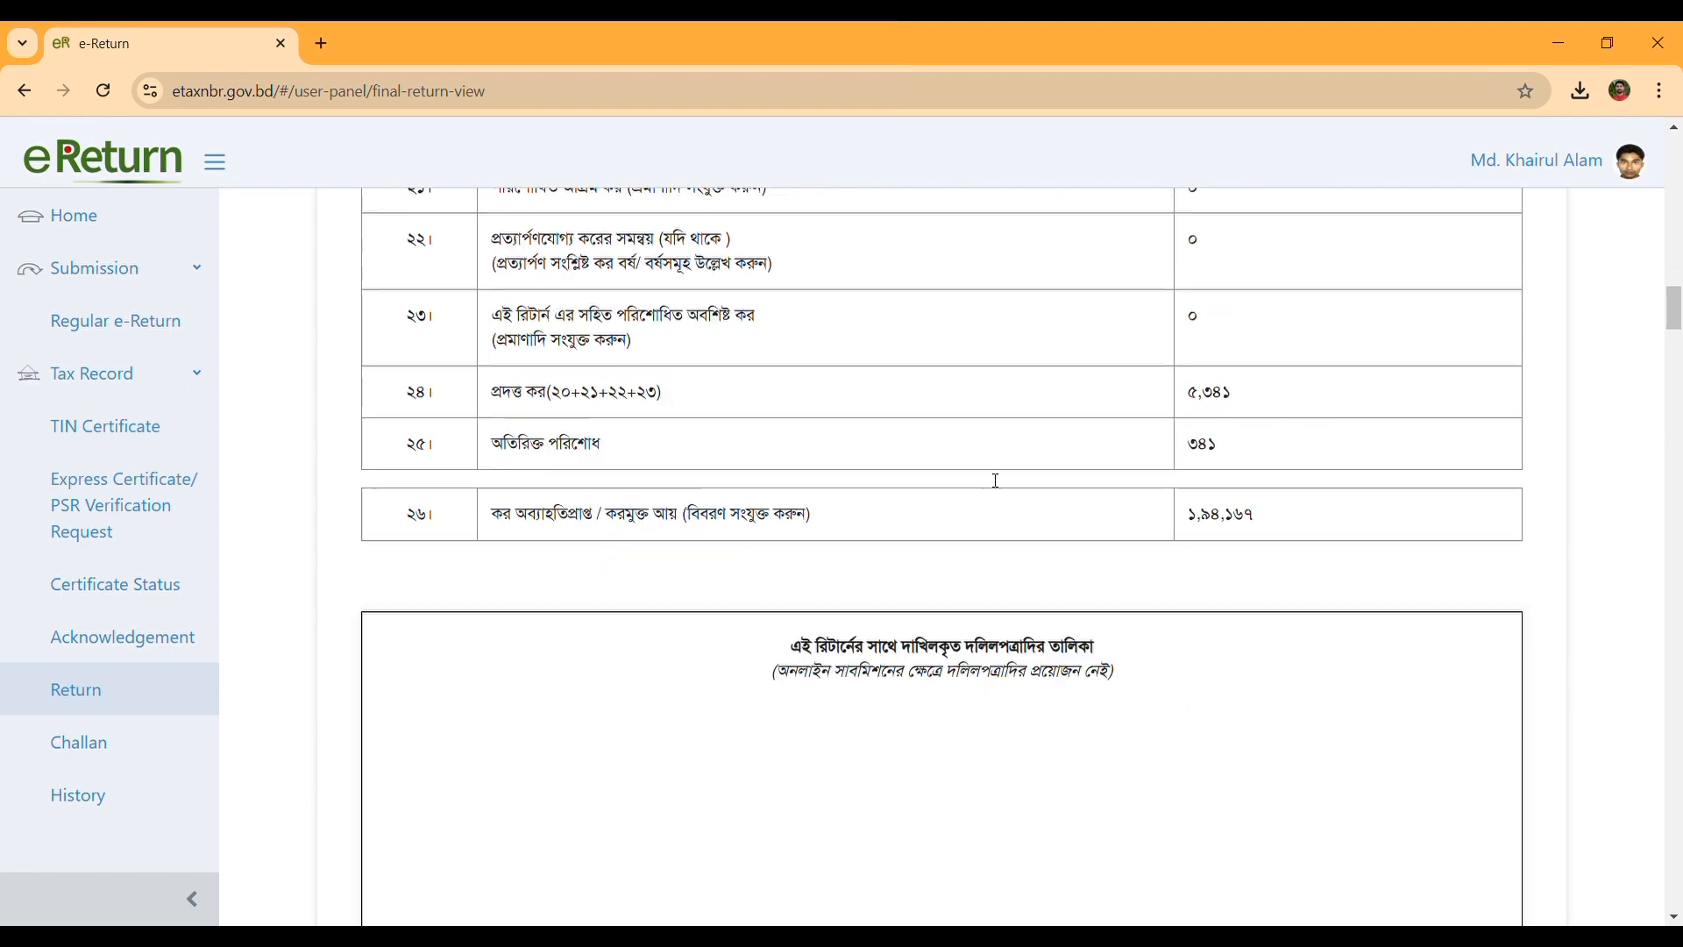
pyautogui.moveTo(1674, 320); pyautogui.dragTo(1674, 887)
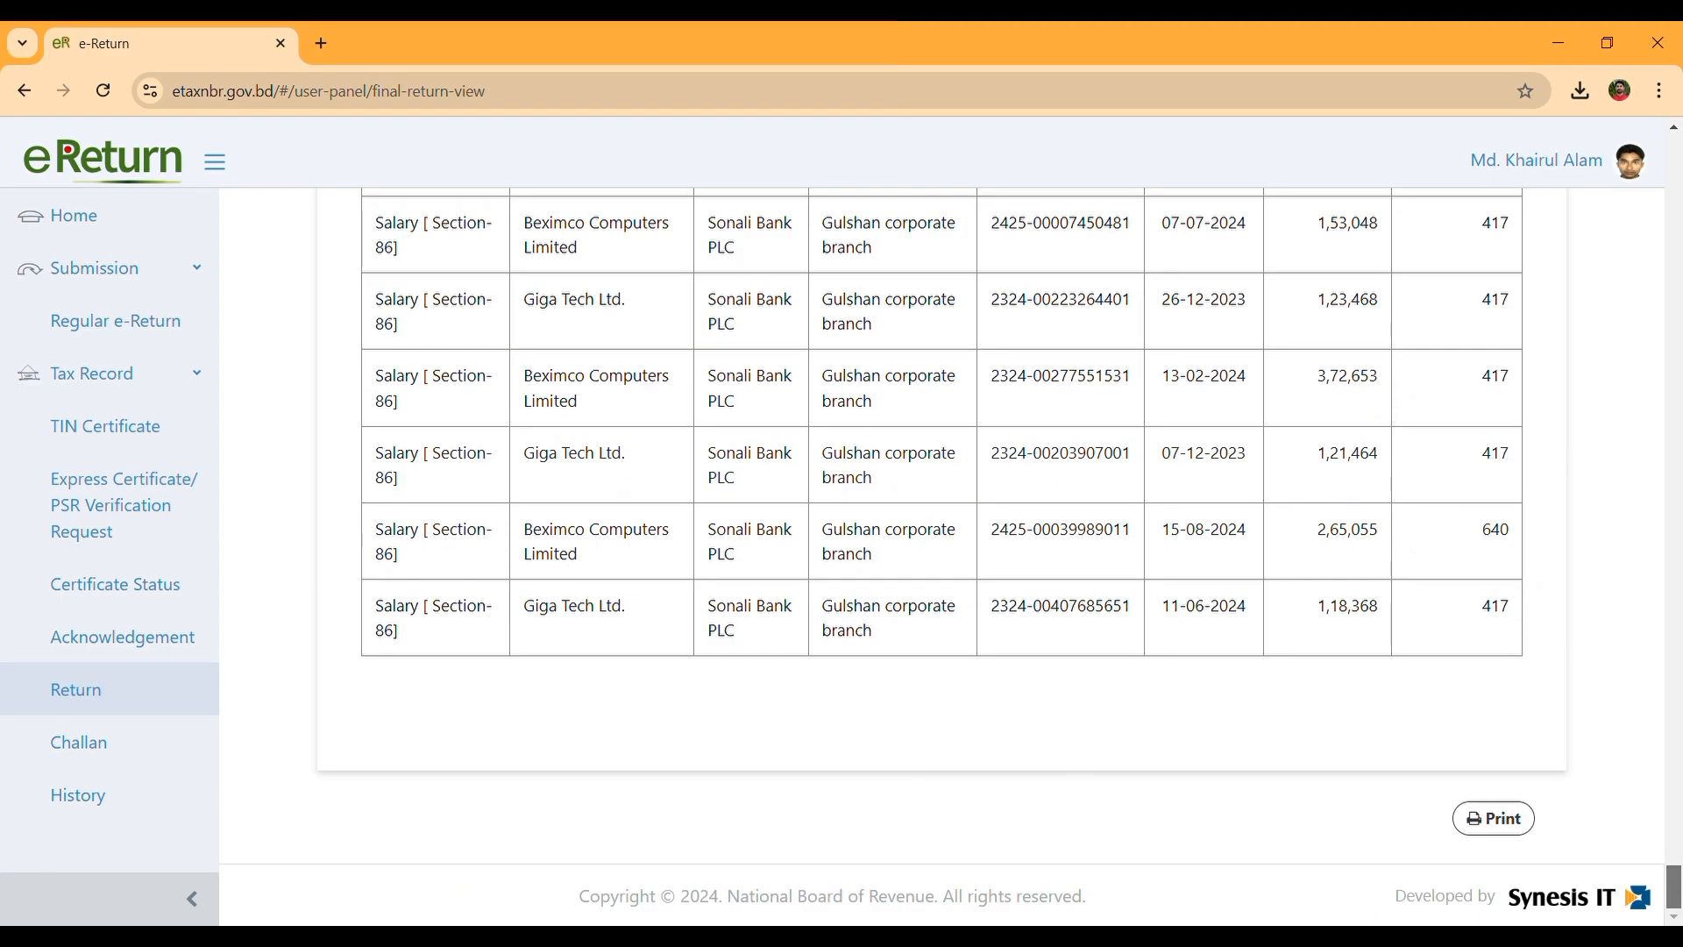
pyautogui.click(1500, 816)
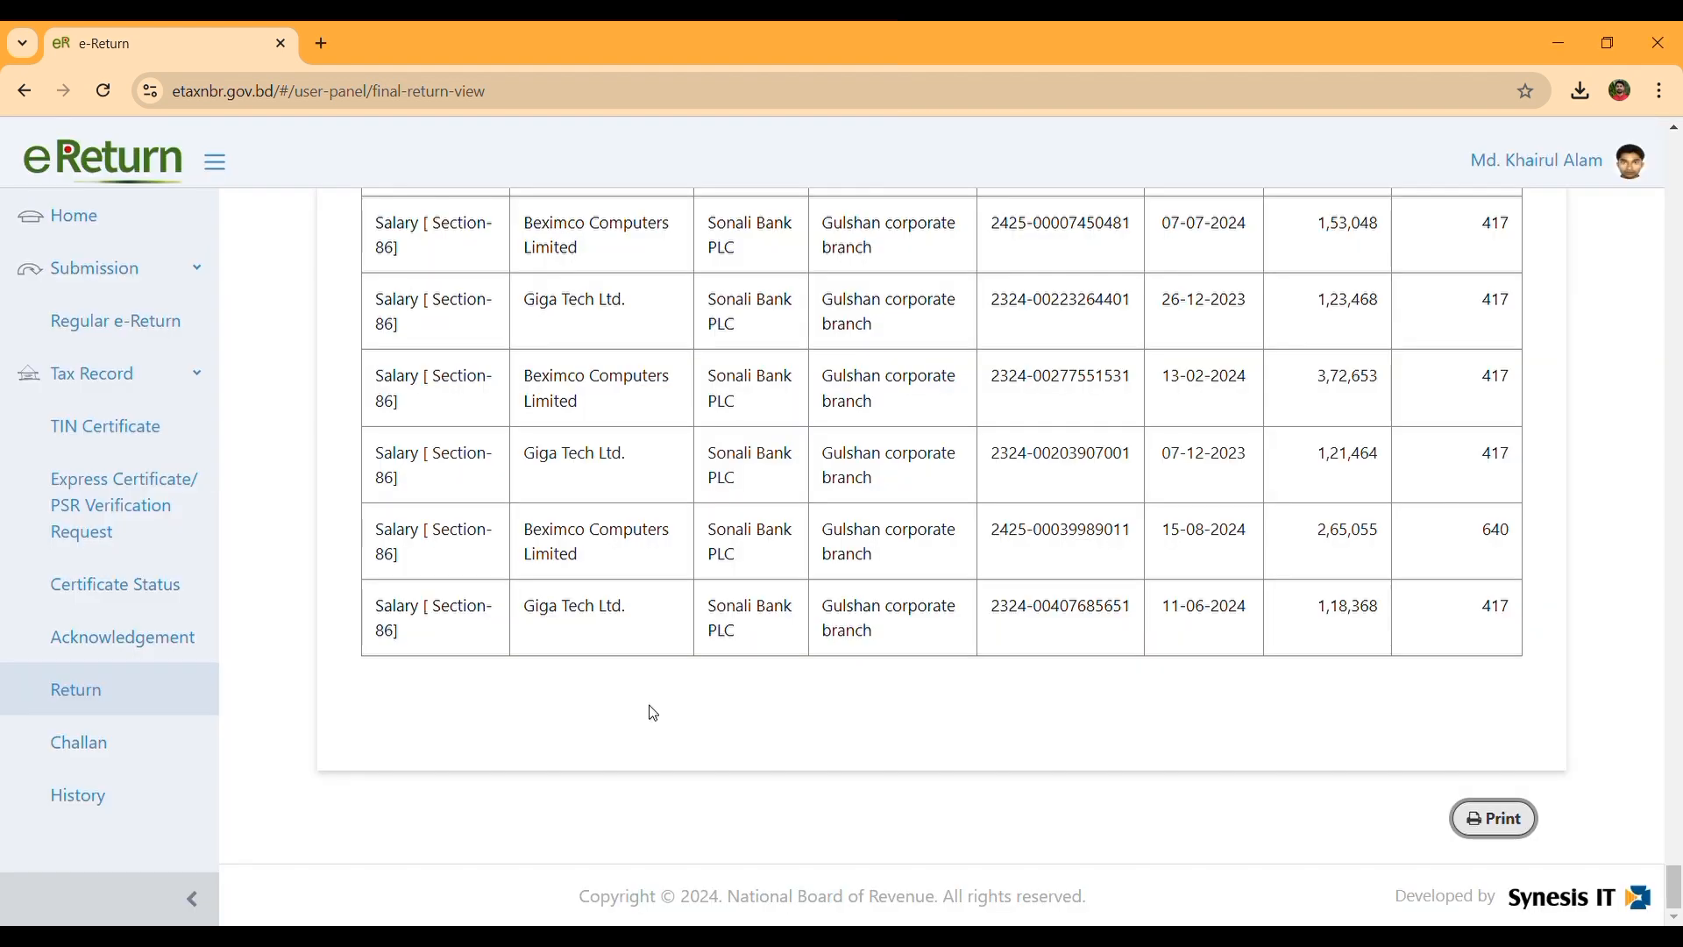
pyautogui.scroll(15, 653, 713)
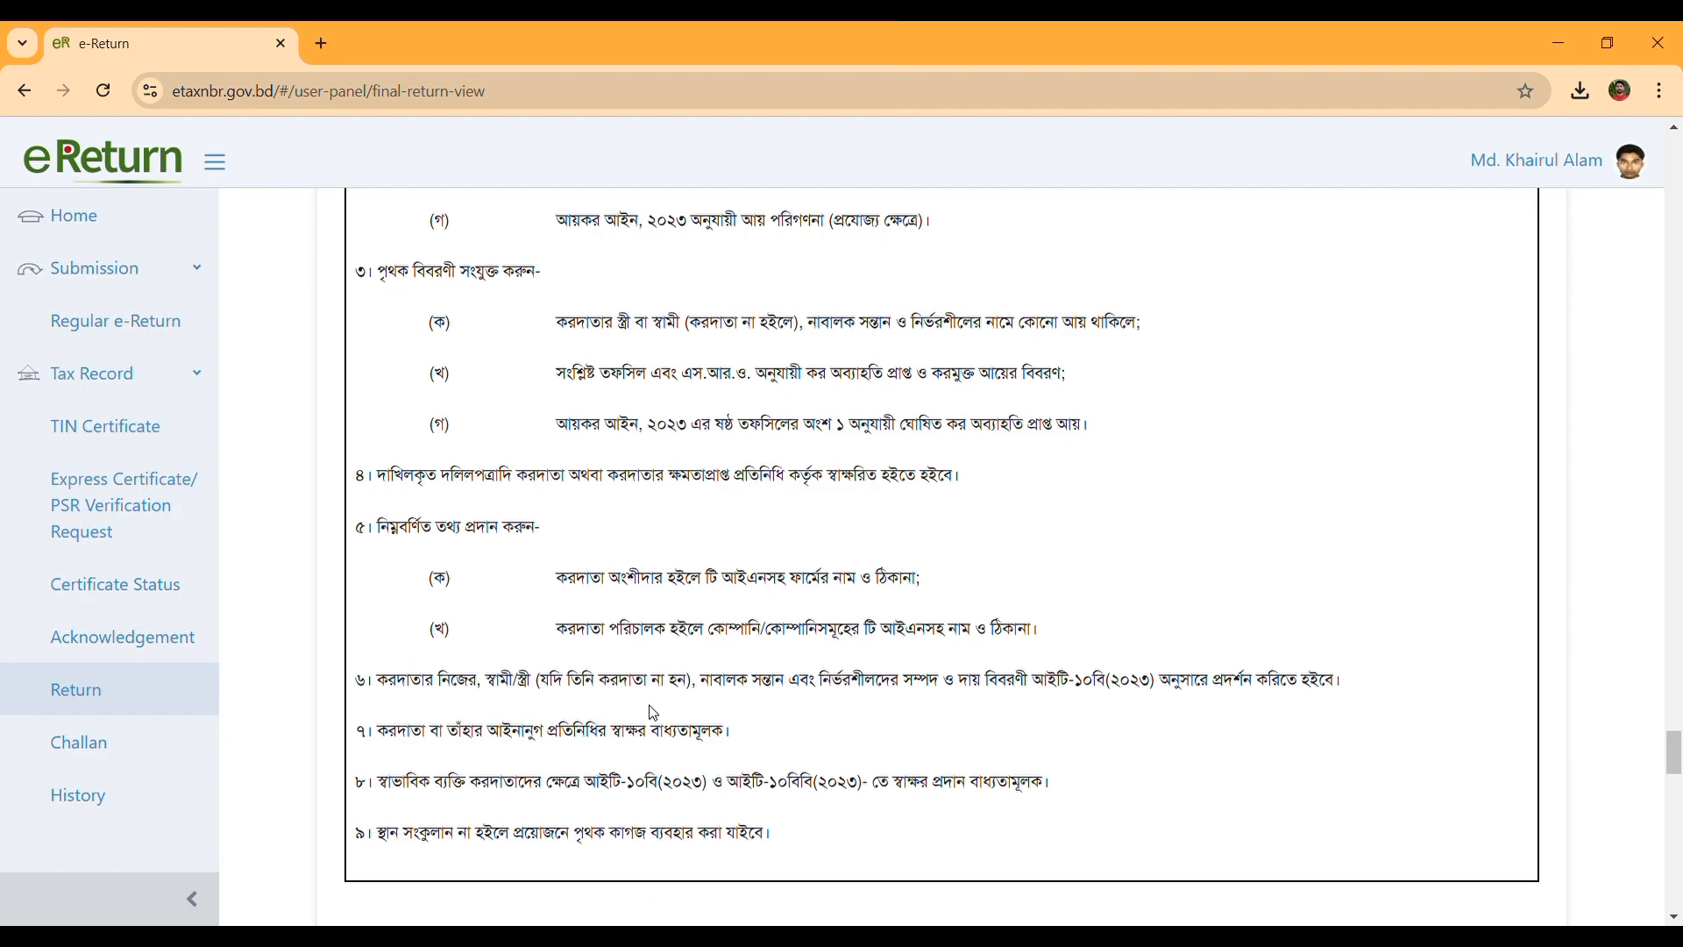